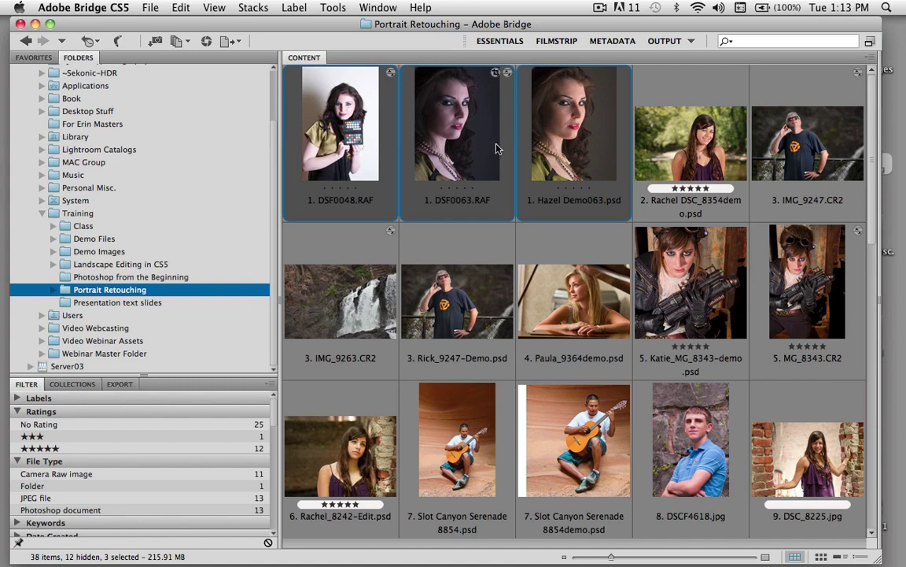
Open the selected RAF portraits in Camera Raw and save 1. DSF0048.RAF in the same location as a Digital Negative named "hazel demo".
{"action": "double_click", "coordinate": [565, 161]}
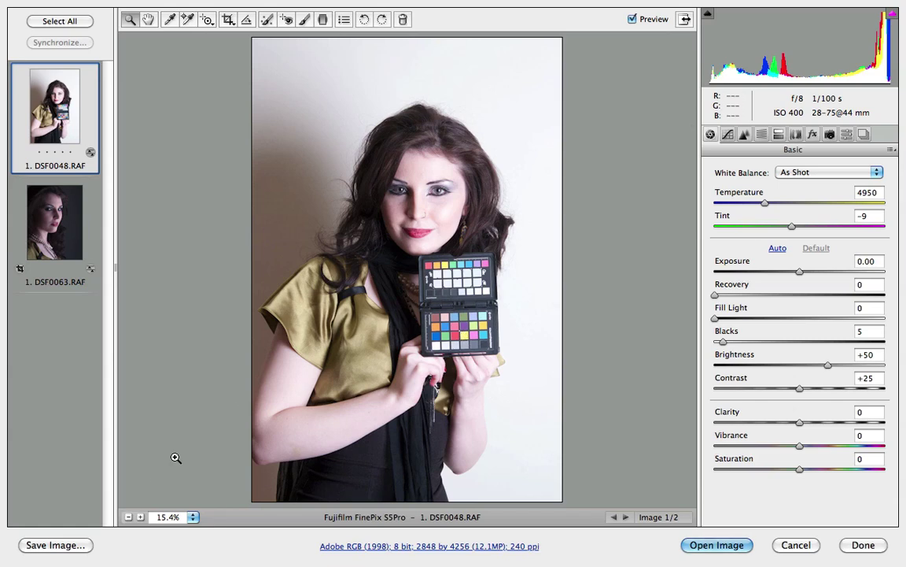
{"action": "left_click", "coordinate": [61, 544]}
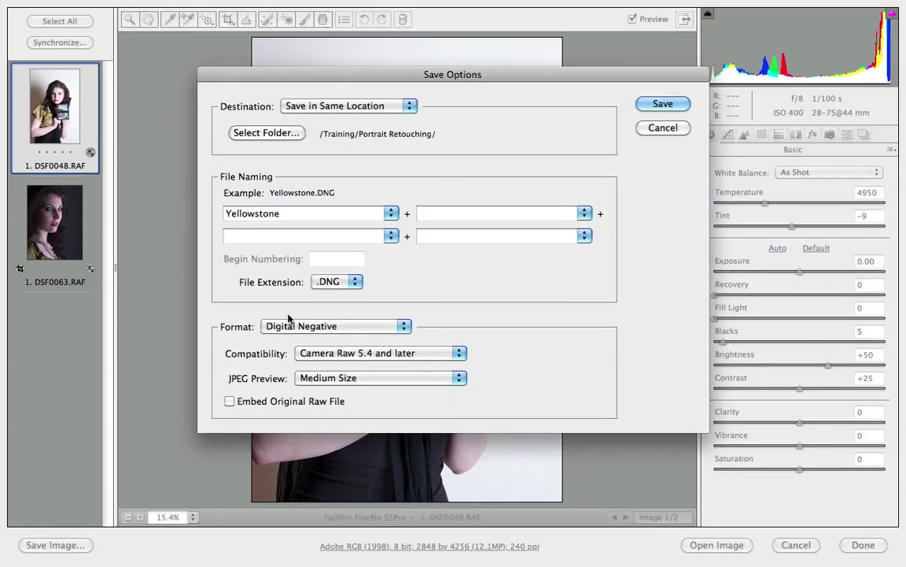
{"action": "left_click_drag", "start_coordinate": [298, 217], "coordinate": [220, 214]}
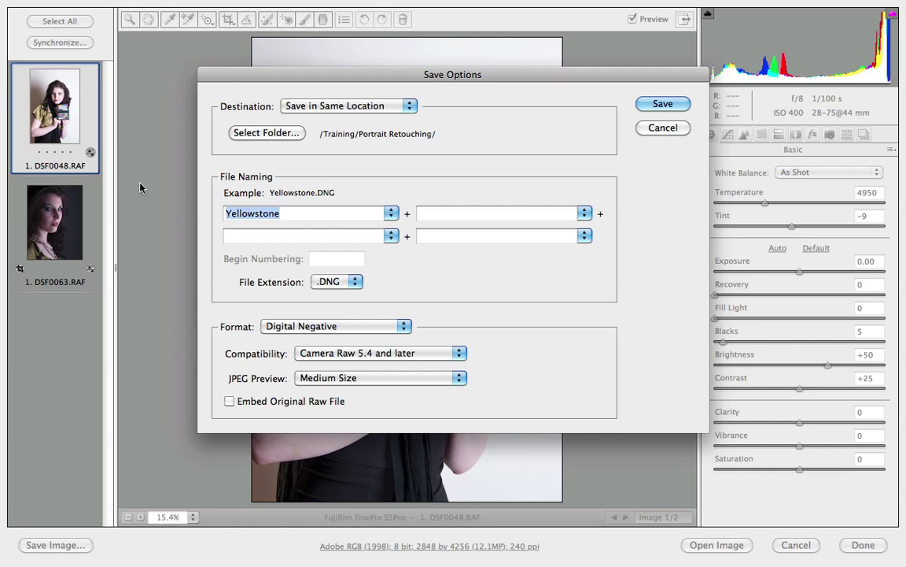
{"action": "type", "text": "hazel"}
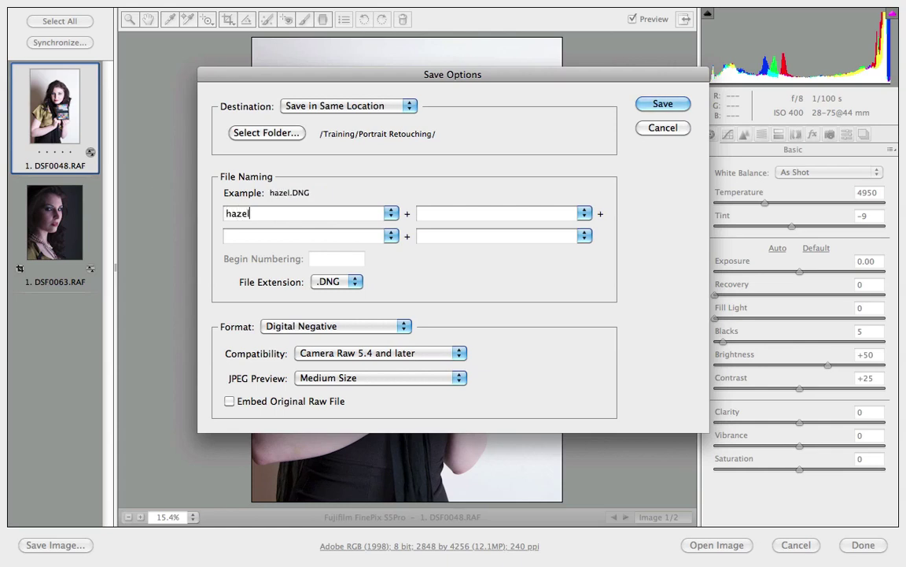
{"action": "type", "text": " demo"}
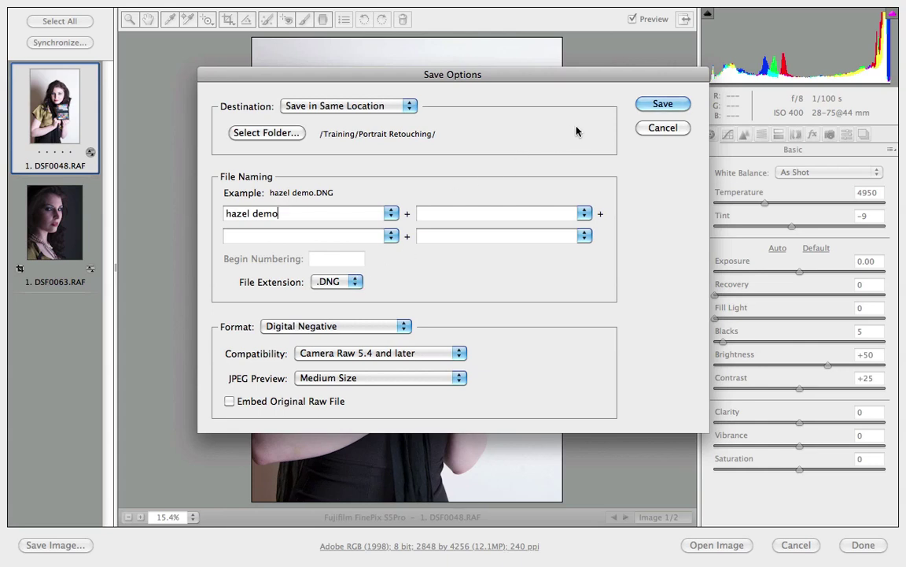
{"action": "left_click", "coordinate": [662, 104]}
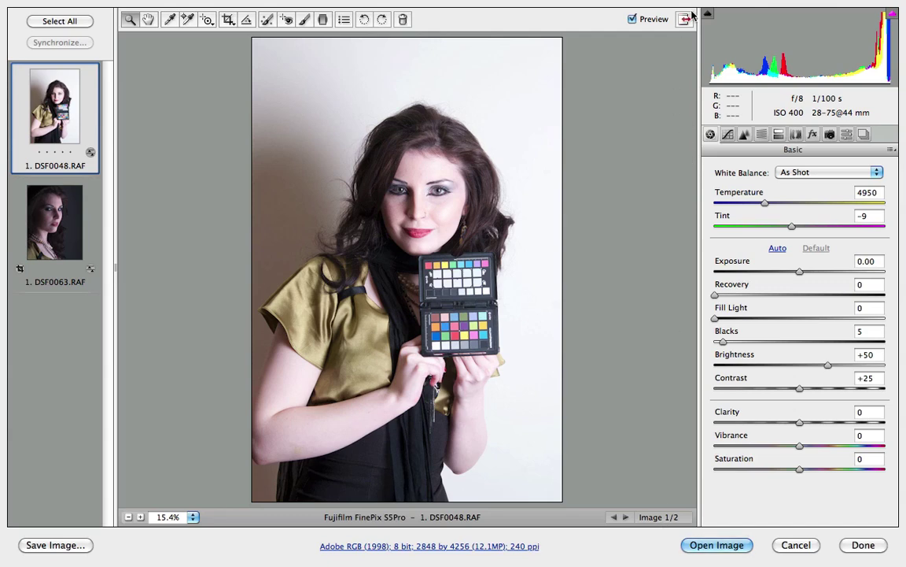
Switch to ColorChecker Passport and add the image hazel demo.DNG from the Portrait Retouching folder.
{"action": "key", "text": "f"}
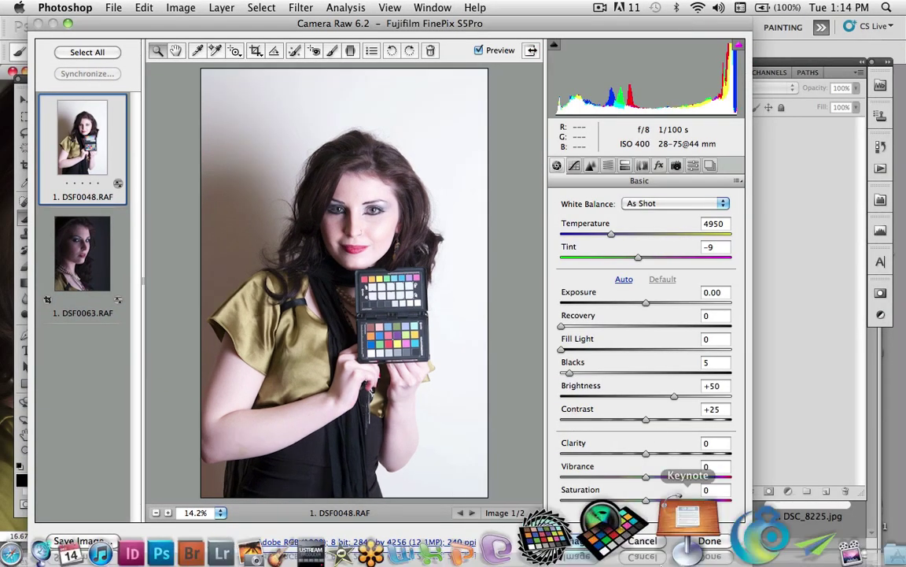
{"action": "left_click", "coordinate": [639, 541]}
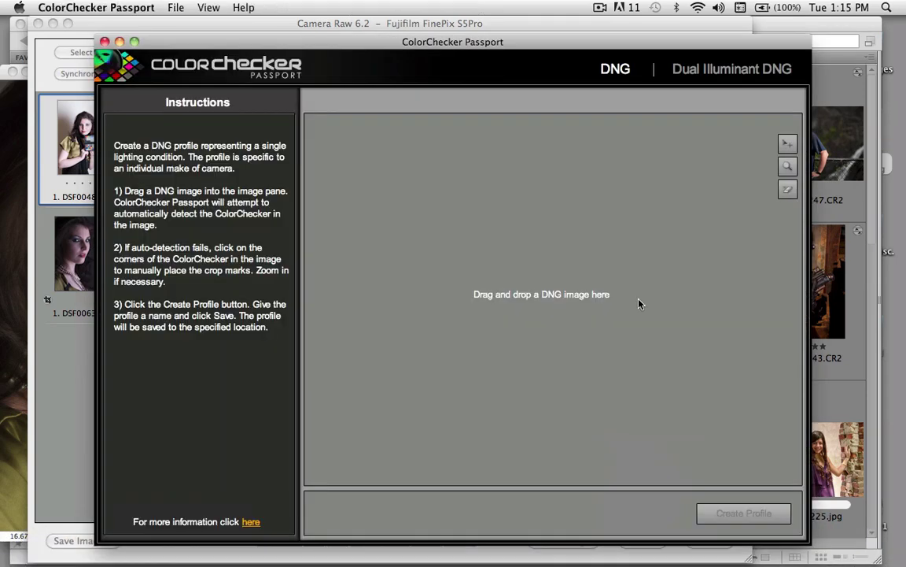
{"action": "left_click", "coordinate": [176, 8]}
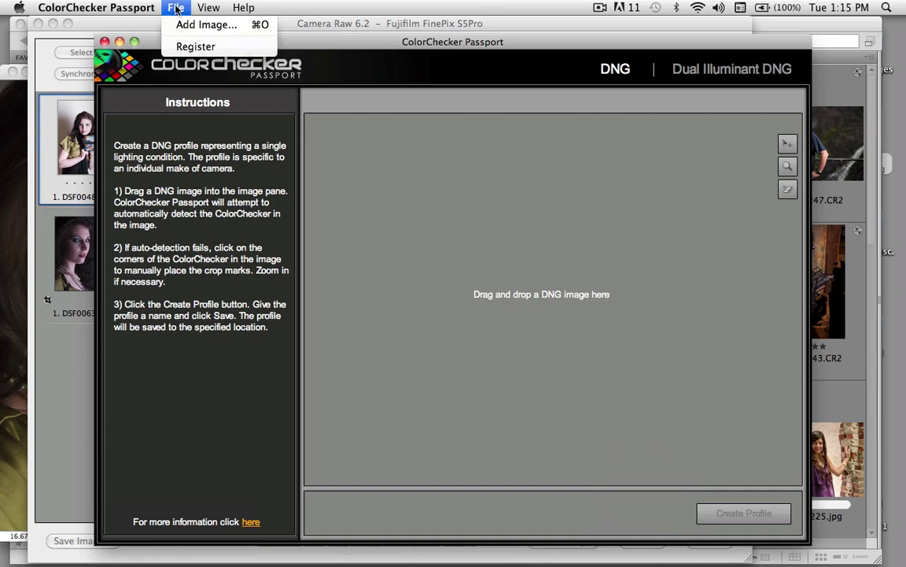
{"action": "left_click", "coordinate": [180, 26]}
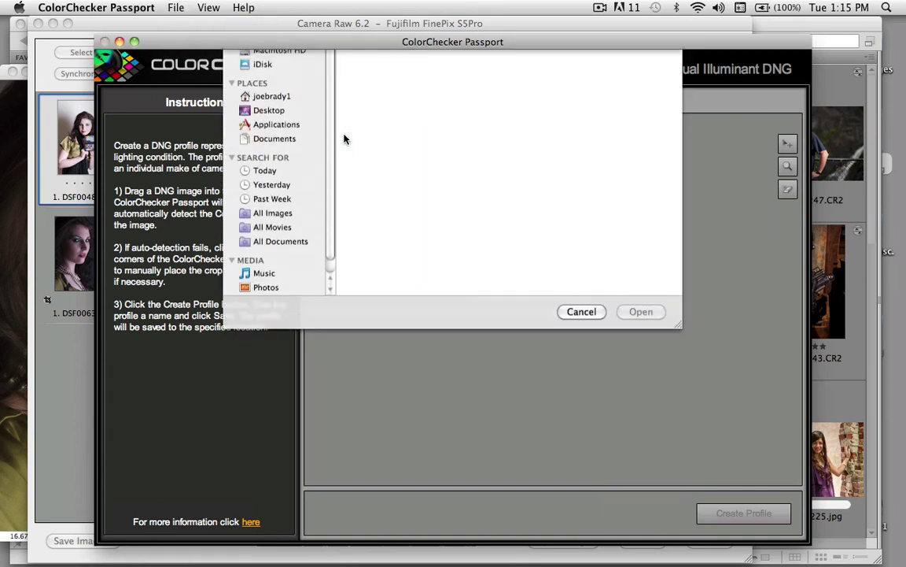
{"action": "left_click", "coordinate": [401, 67]}
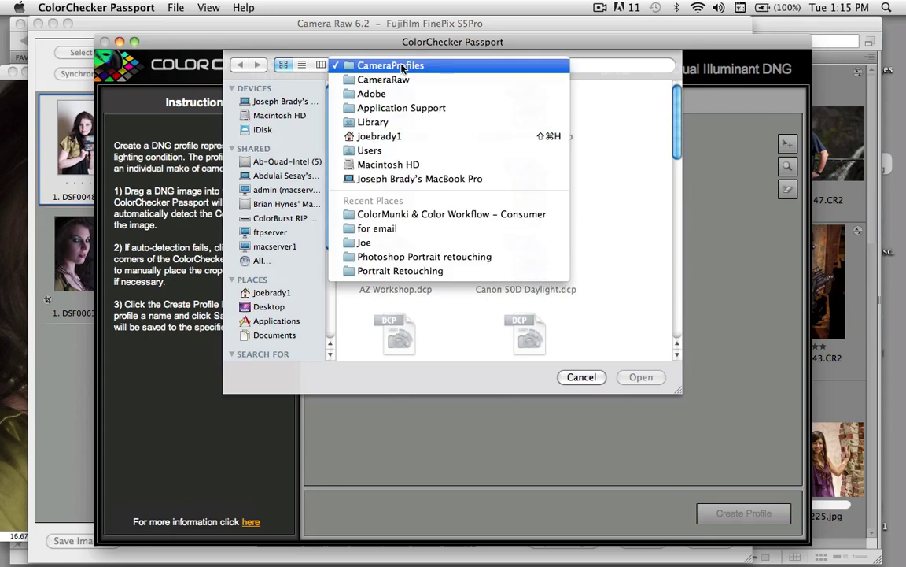
{"action": "left_click", "coordinate": [398, 270]}
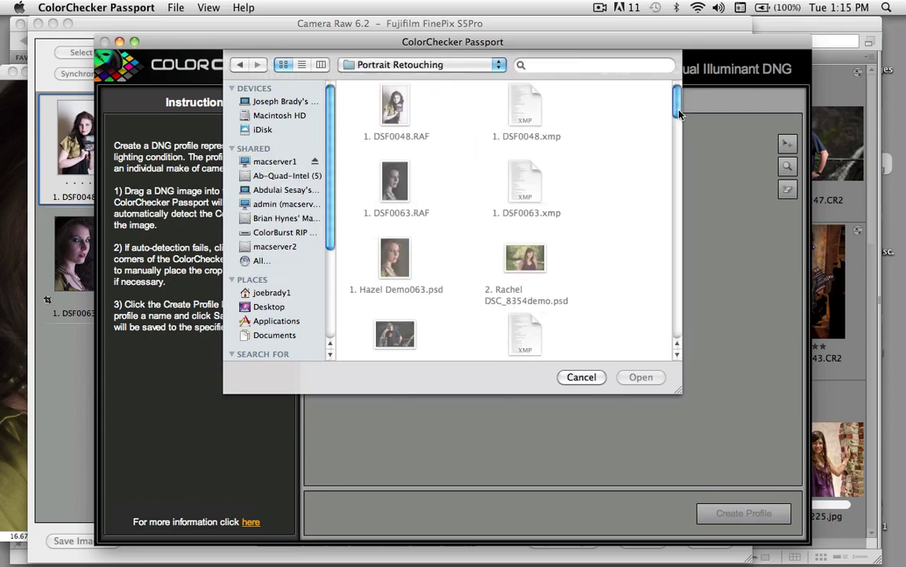
{"action": "left_click_drag", "start_coordinate": [679, 114], "coordinate": [299, 81]}
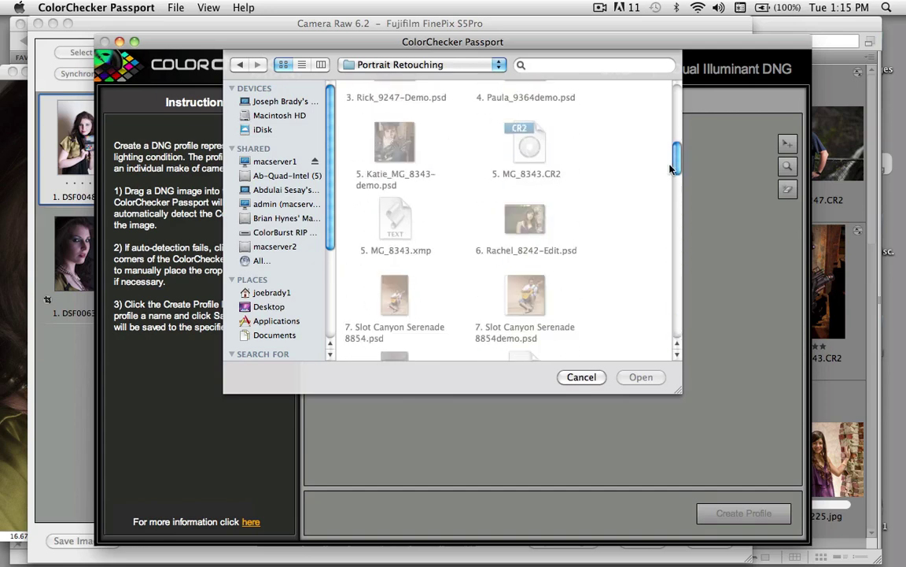
{"action": "left_click", "coordinate": [302, 65]}
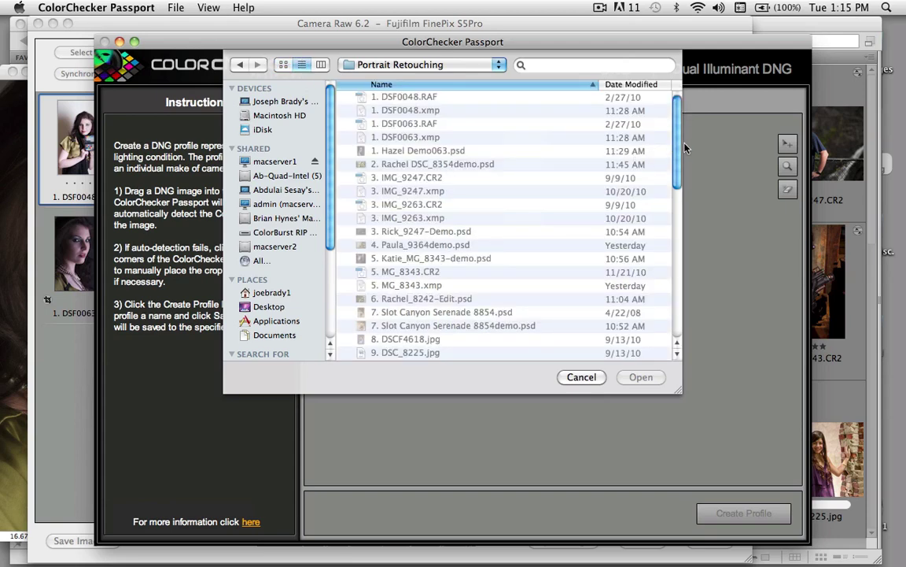
{"action": "left_click_drag", "start_coordinate": [681, 147], "coordinate": [681, 257]}
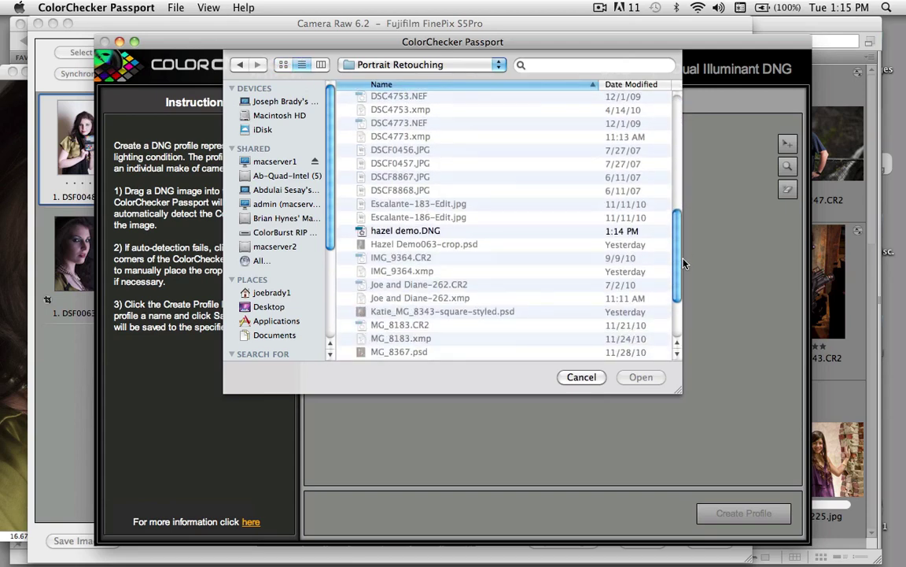
{"action": "left_click", "coordinate": [435, 229]}
{"action": "left_click", "coordinate": [641, 377]}
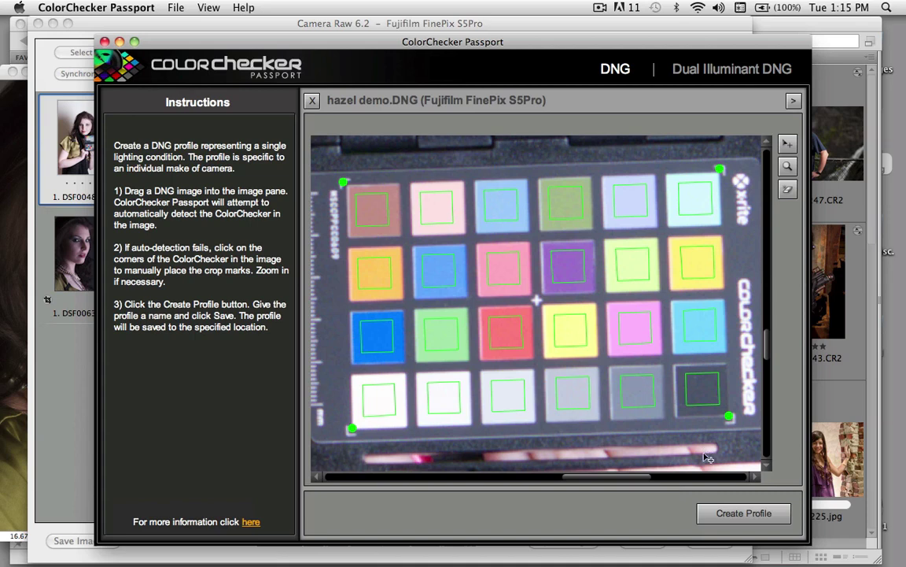
Start creating a camera profile from the chart image, cancel saving it, and quit ColorChecker Passport.
{"action": "left_click", "coordinate": [741, 515]}
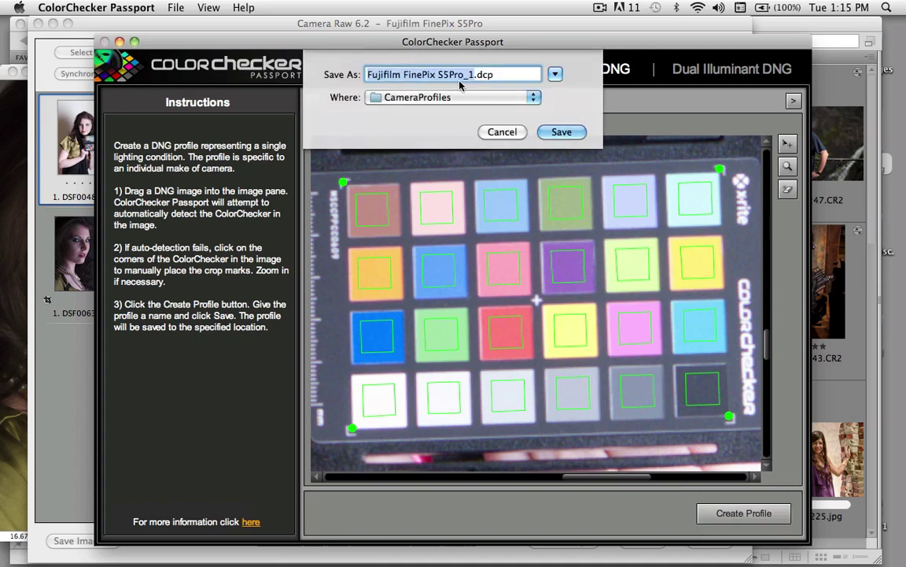
{"action": "left_click", "coordinate": [504, 132]}
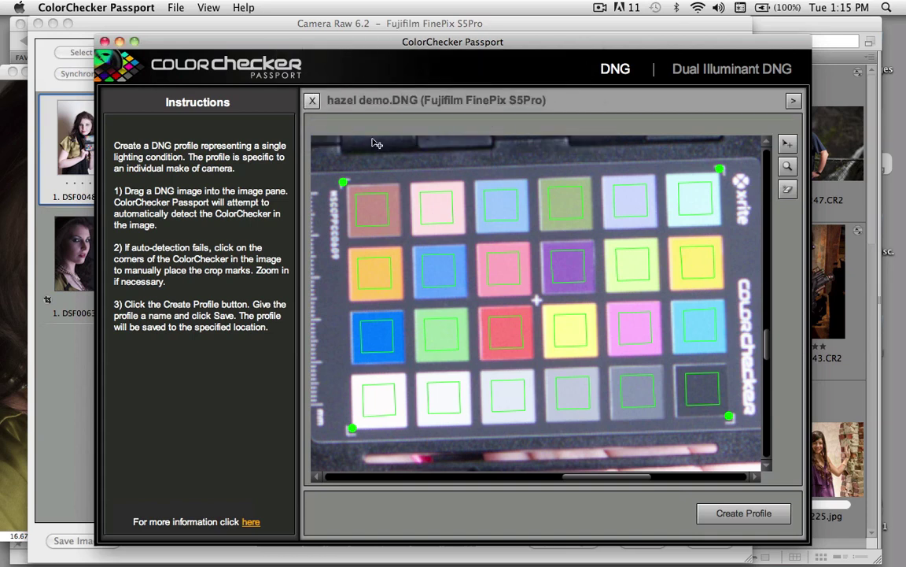
{"action": "key", "text": "super+q"}
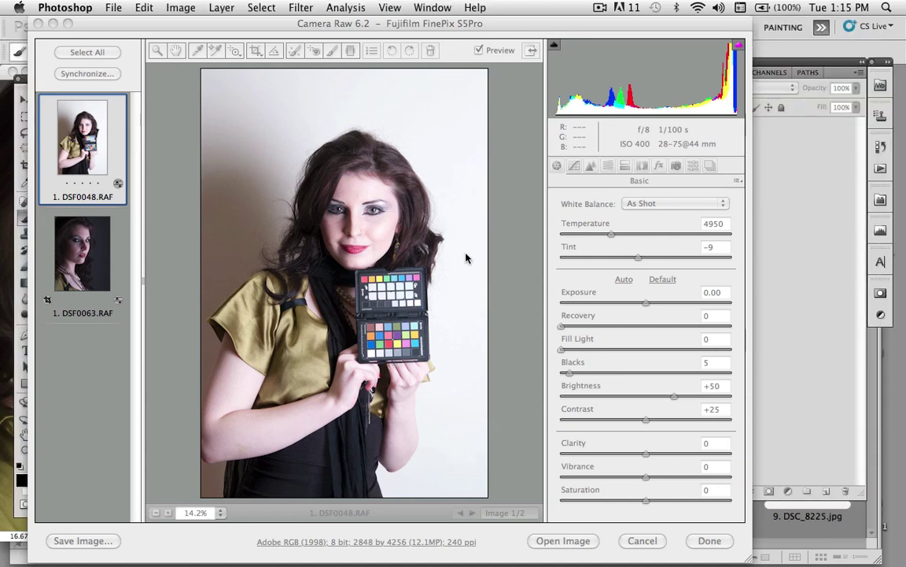
Return Camera Raw to full screen and set the chart portrait's Exposure to -0.70, Recovery to 10 and Fill Light to 9.
{"action": "left_click", "coordinate": [534, 50]}
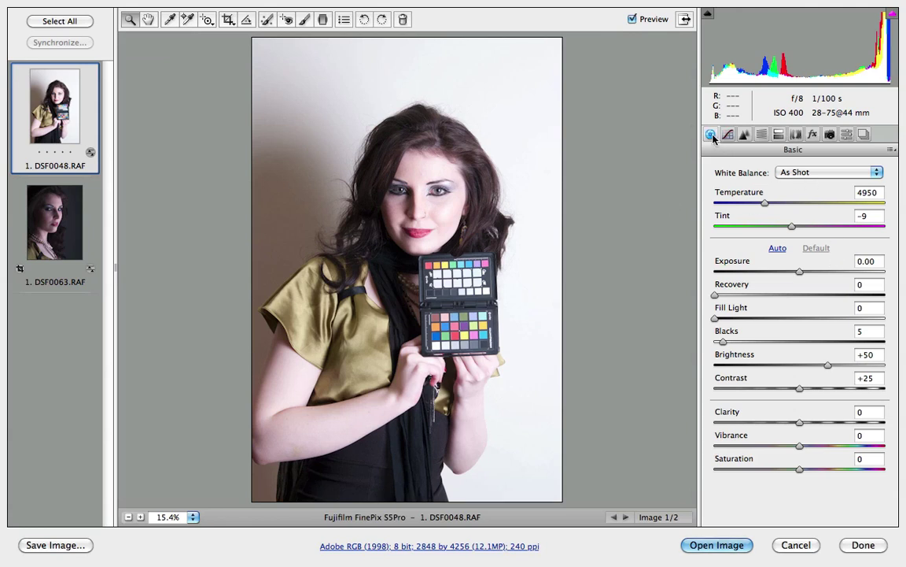
{"action": "left_click_drag", "start_coordinate": [795, 273], "coordinate": [784, 273]}
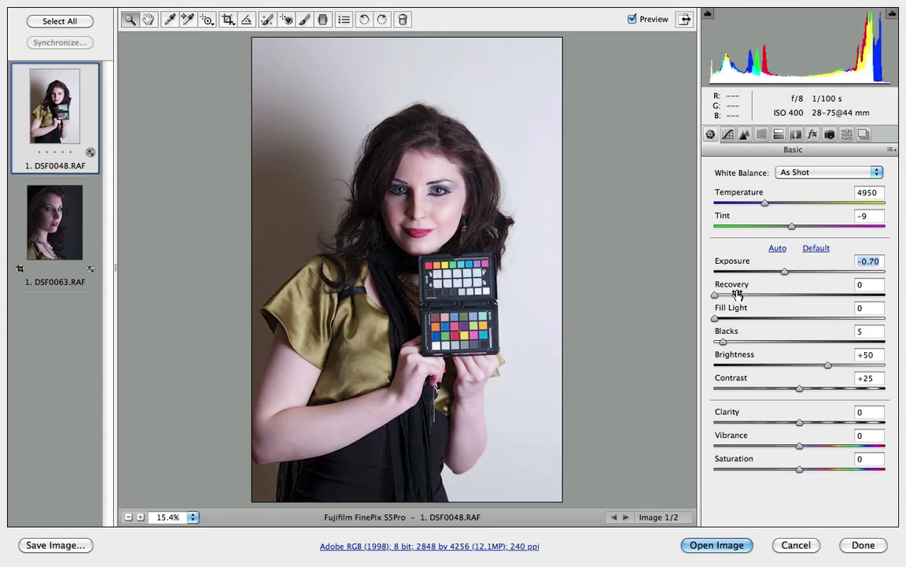
{"action": "left_click", "coordinate": [709, 18]}
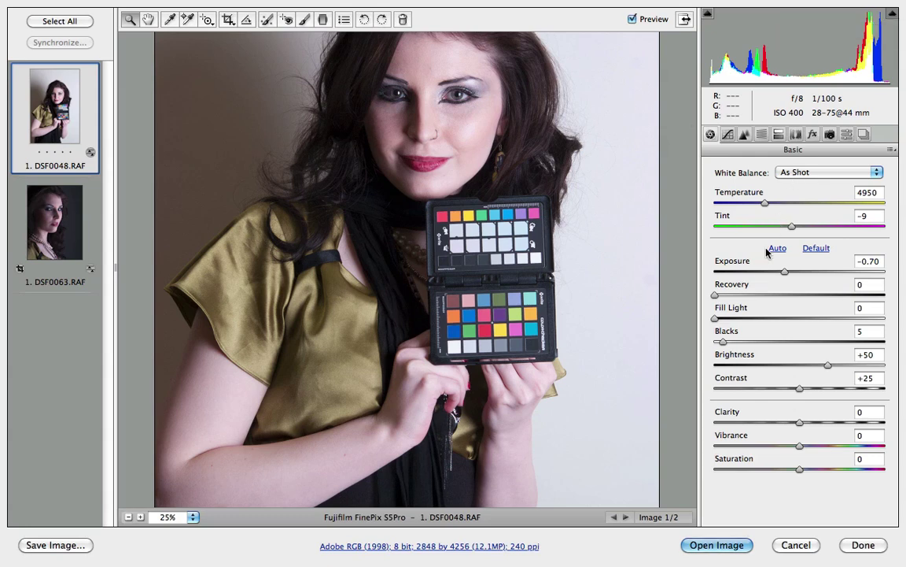
{"action": "left_click_drag", "start_coordinate": [716, 296], "coordinate": [732, 298]}
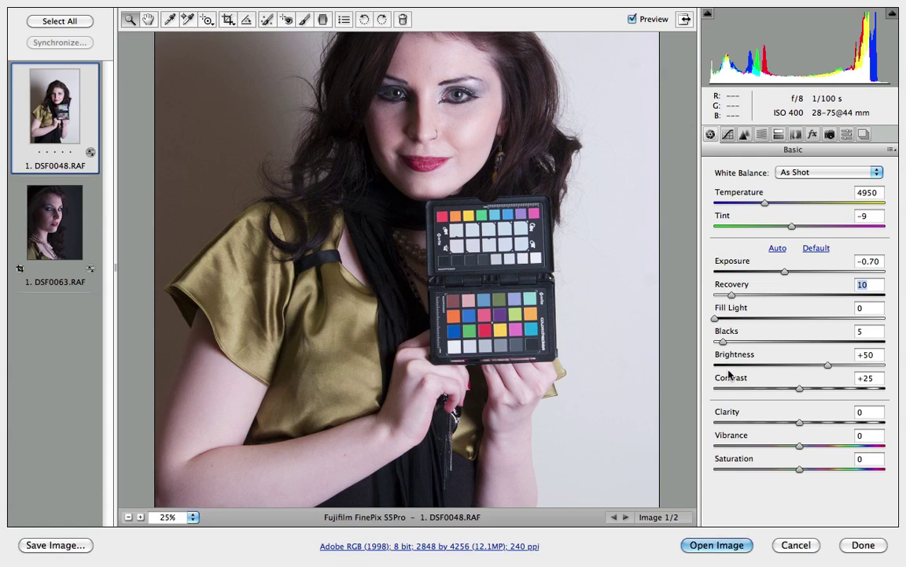
{"action": "left_click_drag", "start_coordinate": [713, 320], "coordinate": [732, 322]}
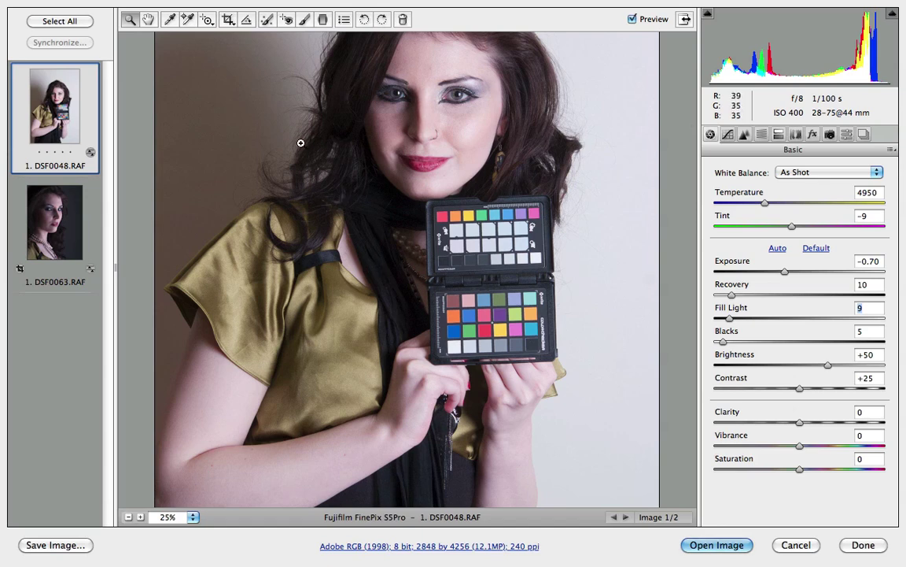
Compare white balance sampled from the backdrop and a warmer temperature, and settle on the chart's light grey patch beside the white one.
{"action": "left_click", "coordinate": [170, 21]}
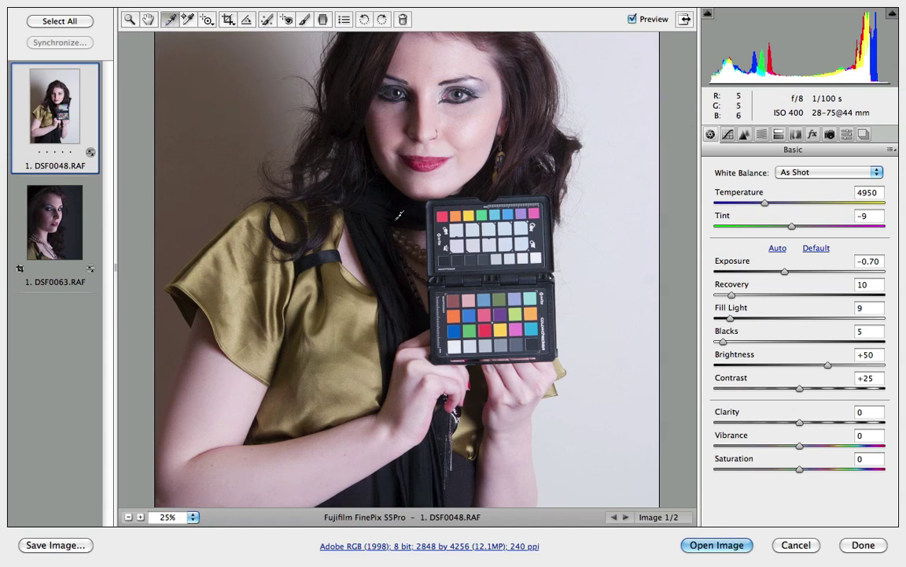
{"action": "left_click", "coordinate": [472, 341]}
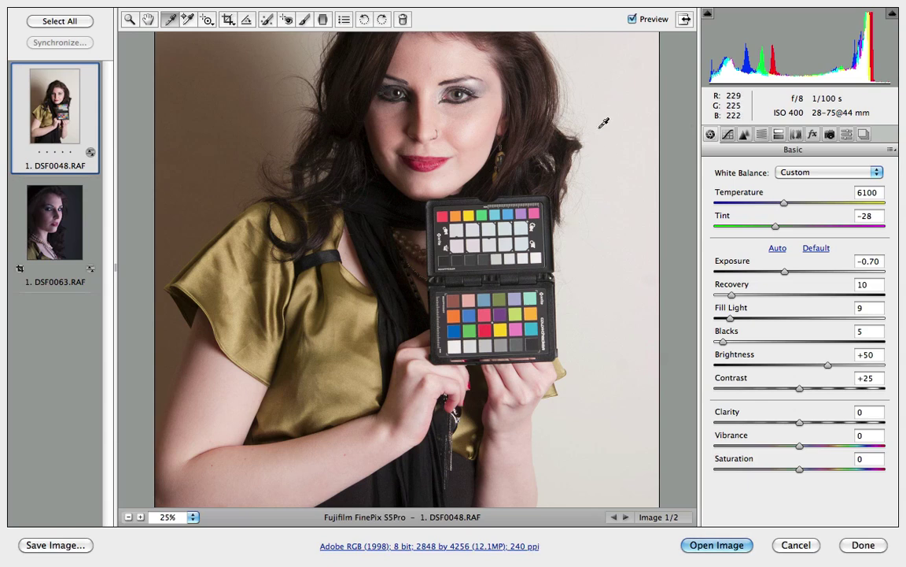
{"action": "left_click", "coordinate": [594, 92]}
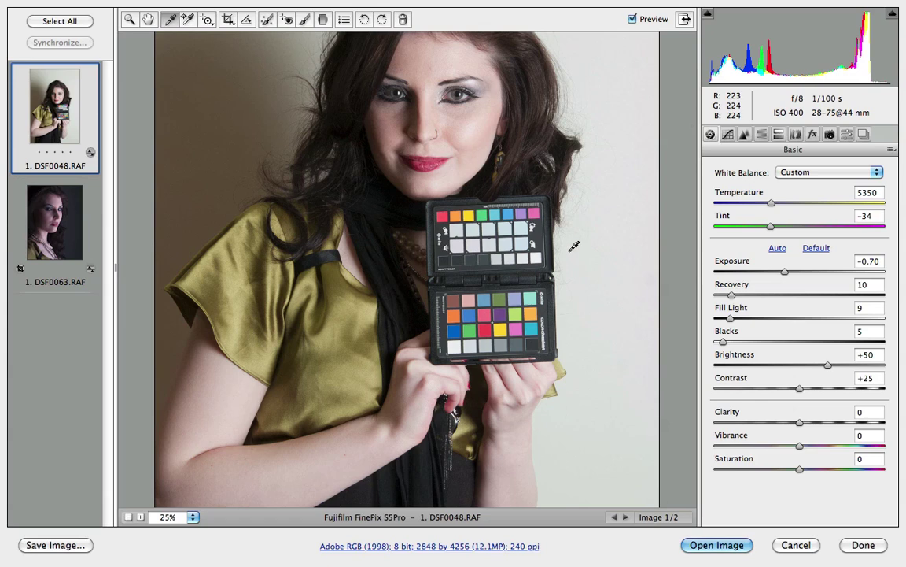
{"action": "left_click", "coordinate": [472, 346]}
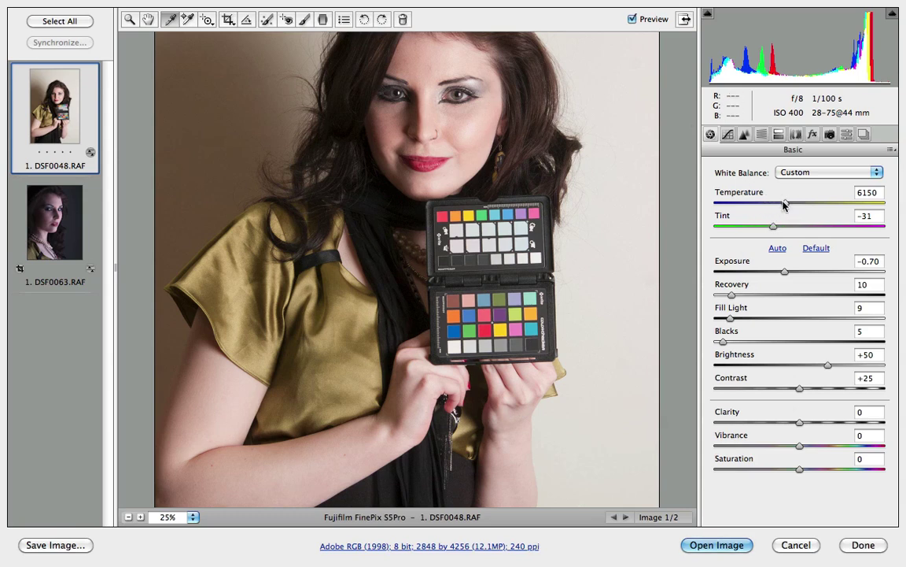
{"action": "mouse_move", "coordinate": [789, 209]}
{"action": "left_mouse_down"}
{"action": "mouse_move", "coordinate": [775, 205]}
{"action": "mouse_move", "coordinate": [797, 204]}
{"action": "mouse_move", "coordinate": [782, 205]}
{"action": "left_mouse_up"}
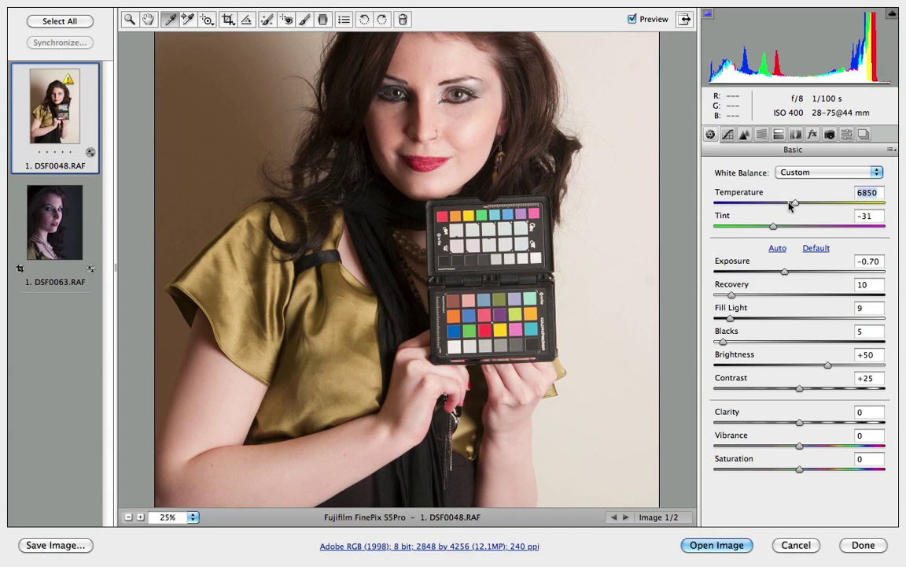
{"action": "left_click", "coordinate": [470, 349]}
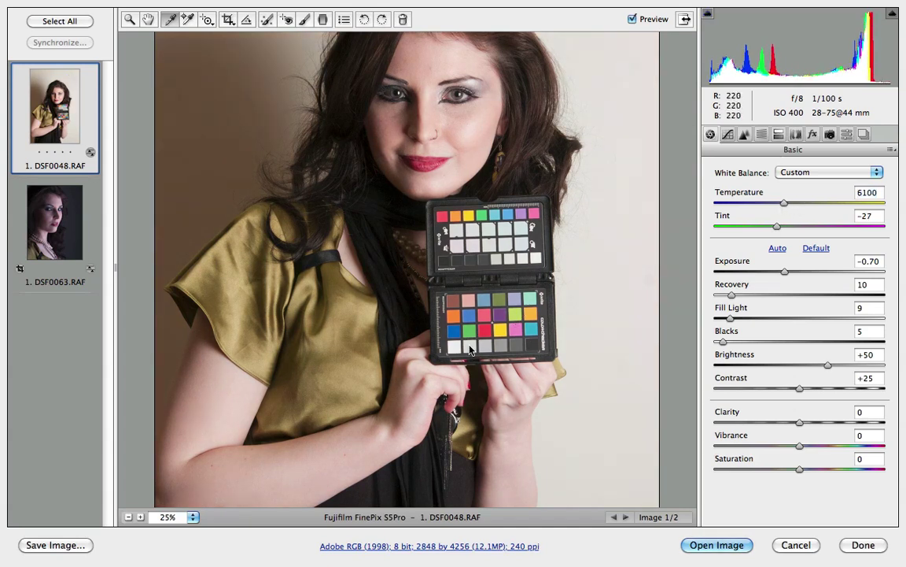
Apply the Hazel S5 camera profile to the chart portrait, with the ColorChecker and the satin blouse in close view.
{"action": "left_click", "coordinate": [830, 135]}
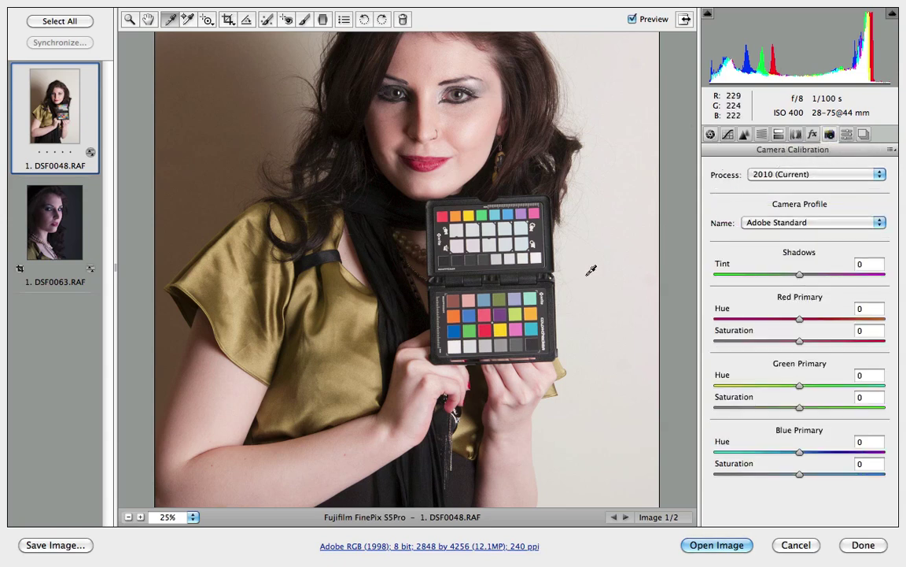
{"action": "key", "text": "z"}
{"action": "left_click", "coordinate": [488, 318]}
{"action": "left_click", "coordinate": [488, 318]}
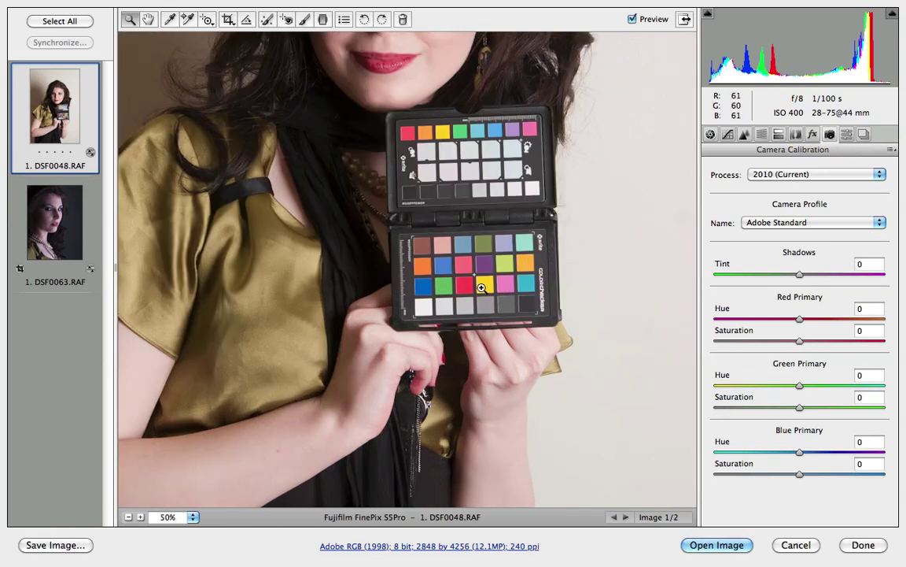
{"action": "left_click_drag", "start_coordinate": [614, 269], "coordinate": [611, 229]}
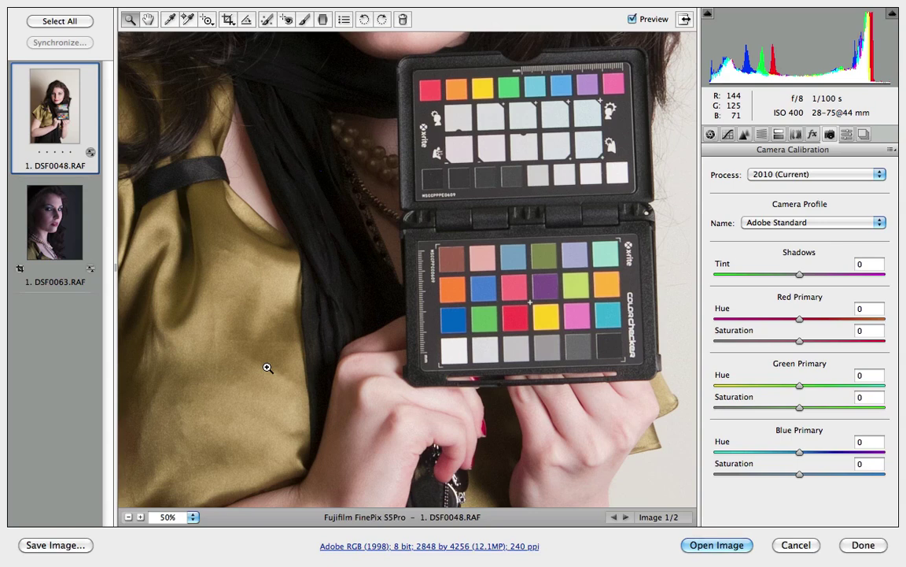
{"action": "left_click", "coordinate": [455, 350]}
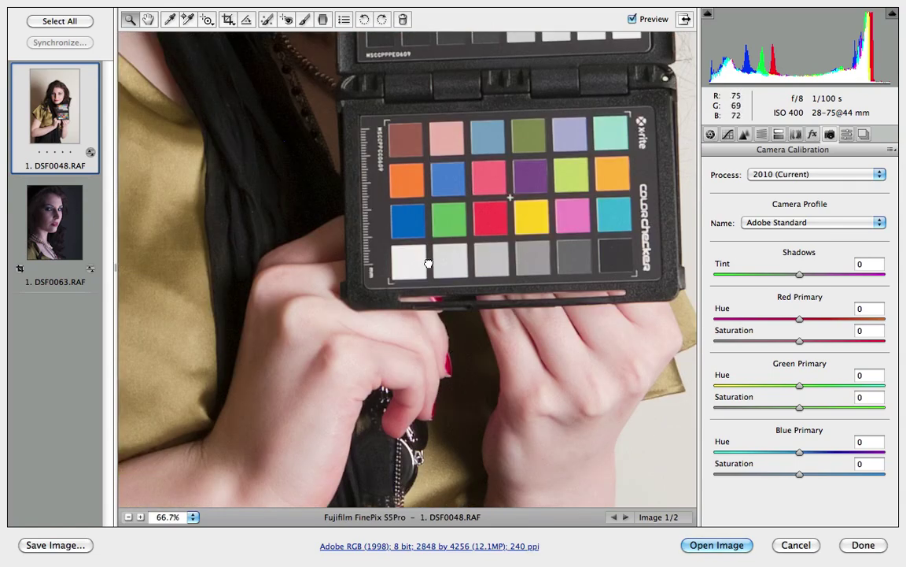
{"action": "left_click_drag", "start_coordinate": [428, 263], "coordinate": [506, 362]}
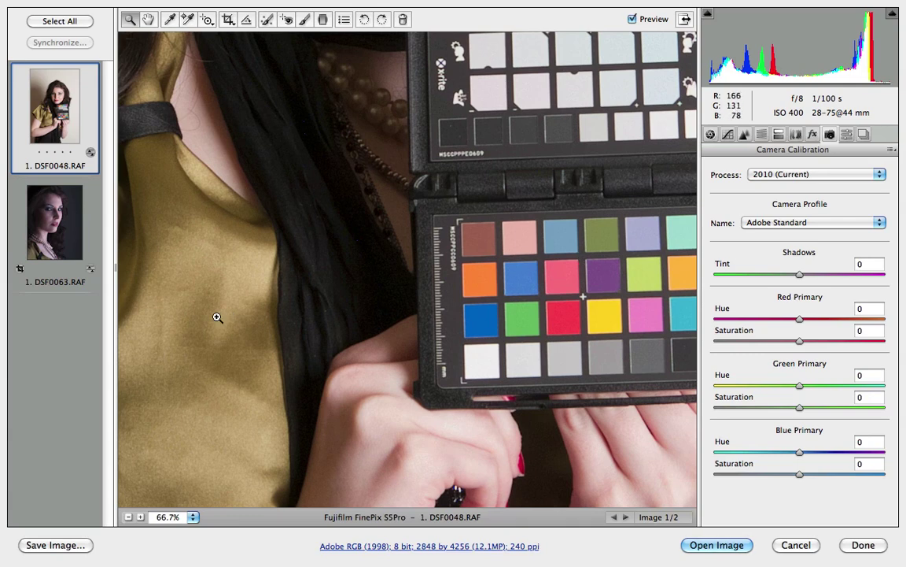
{"action": "left_click", "coordinate": [815, 226]}
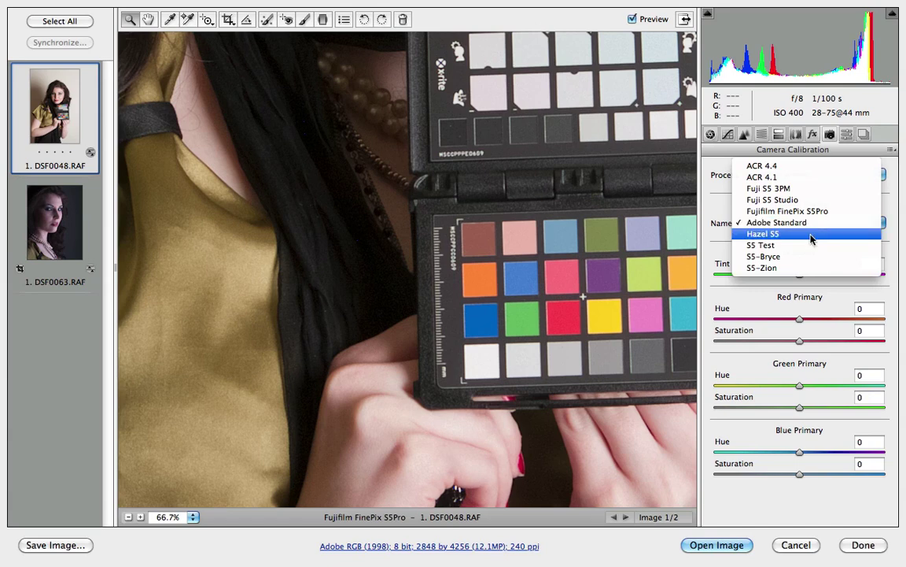
{"action": "left_click", "coordinate": [811, 239]}
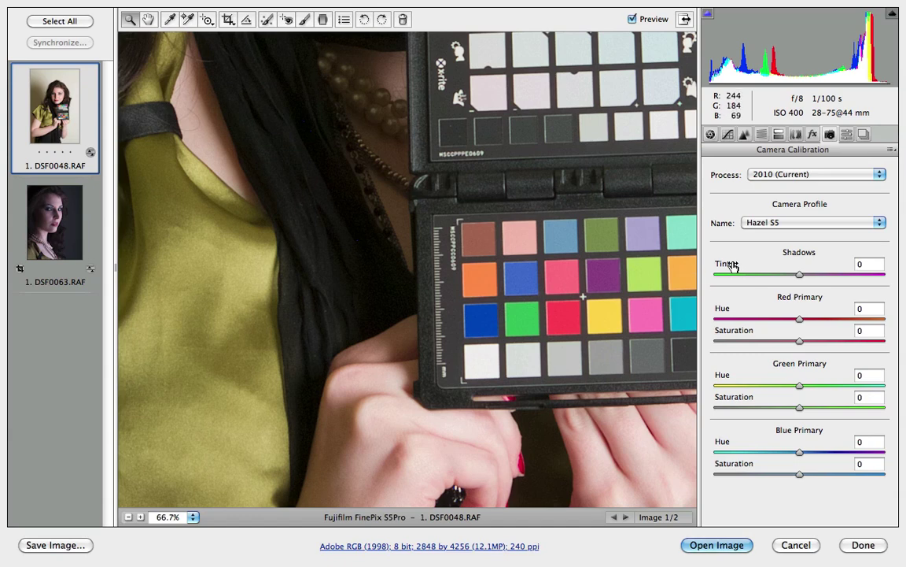
Compare the Adobe Standard profile with Hazel S5 on the chart and blouse, ending on Hazel S5 with the whole image in view.
{"action": "left_click", "coordinate": [769, 225]}
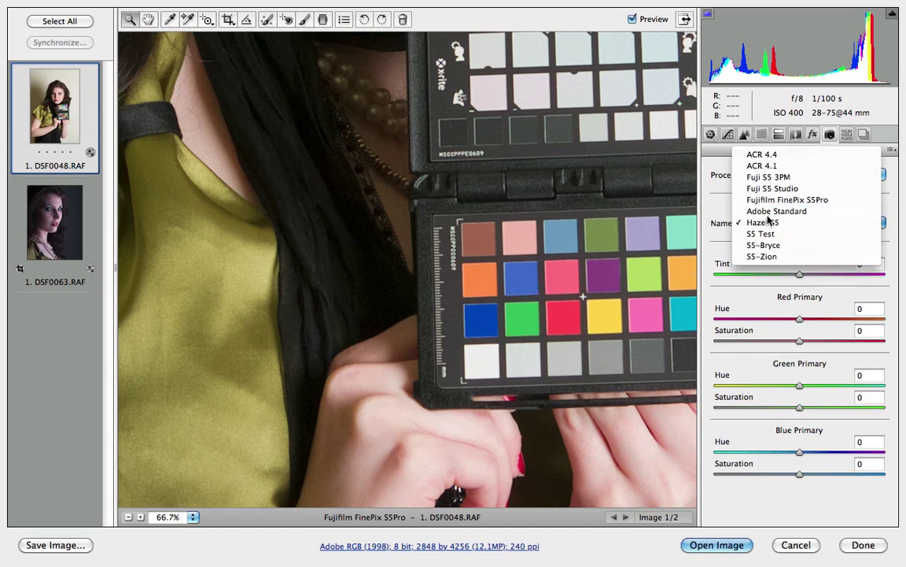
{"action": "left_click", "coordinate": [775, 209]}
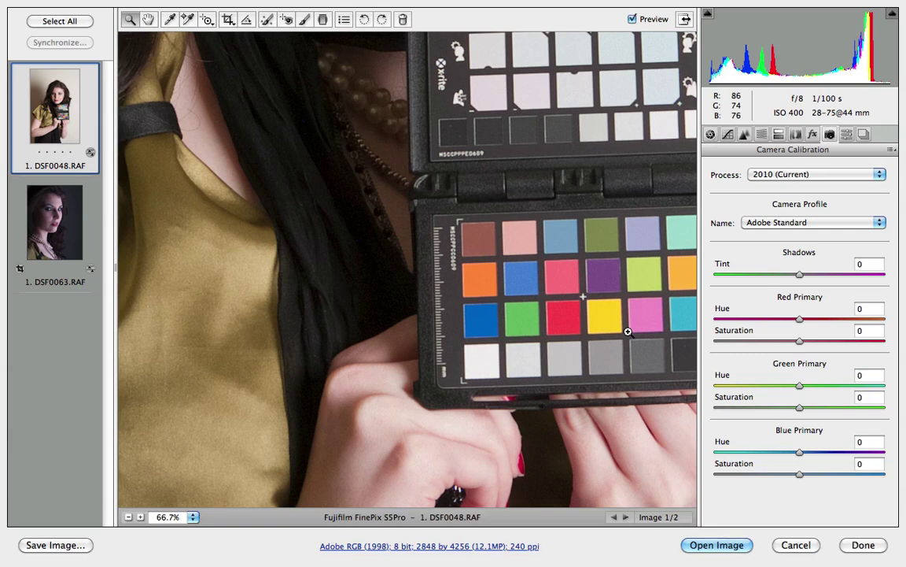
{"action": "left_click", "coordinate": [781, 223]}
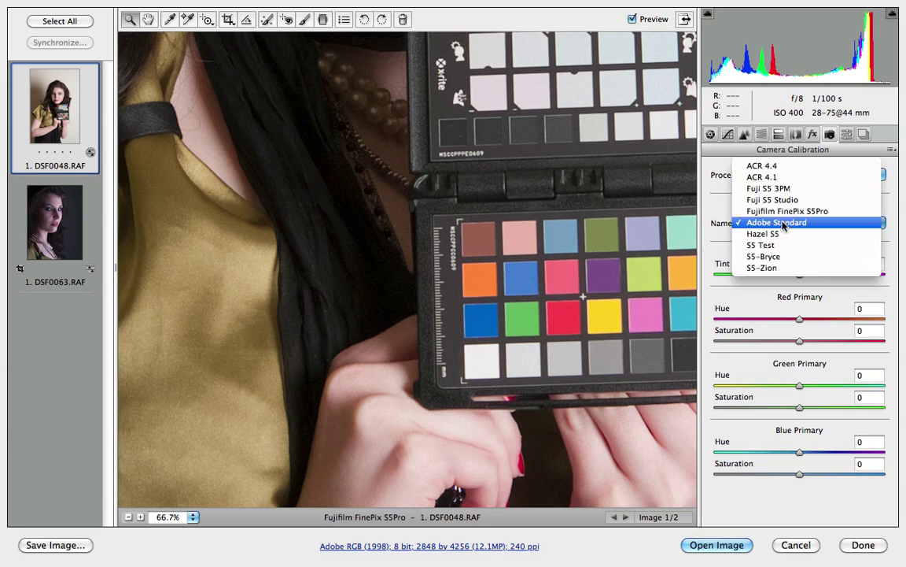
{"action": "left_click", "coordinate": [782, 234]}
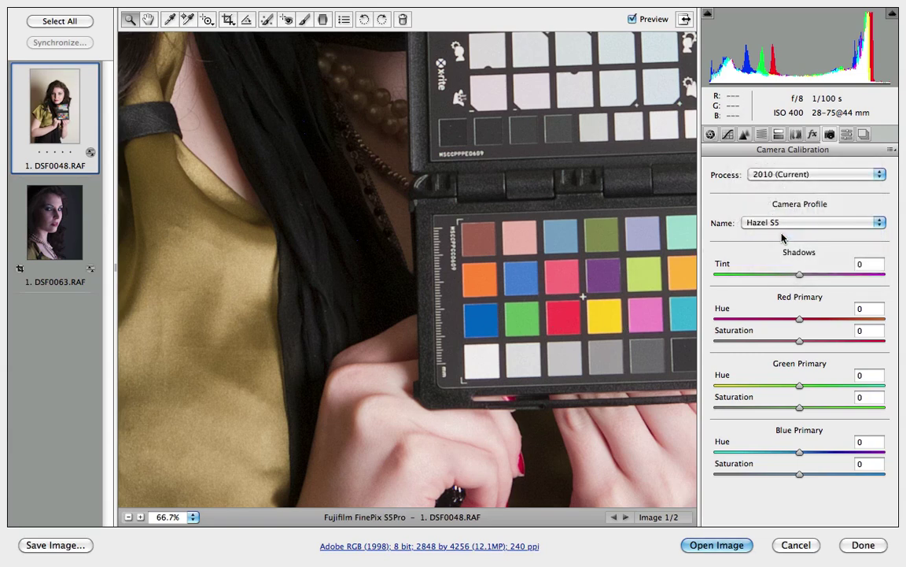
{"action": "left_click", "coordinate": [359, 373]}
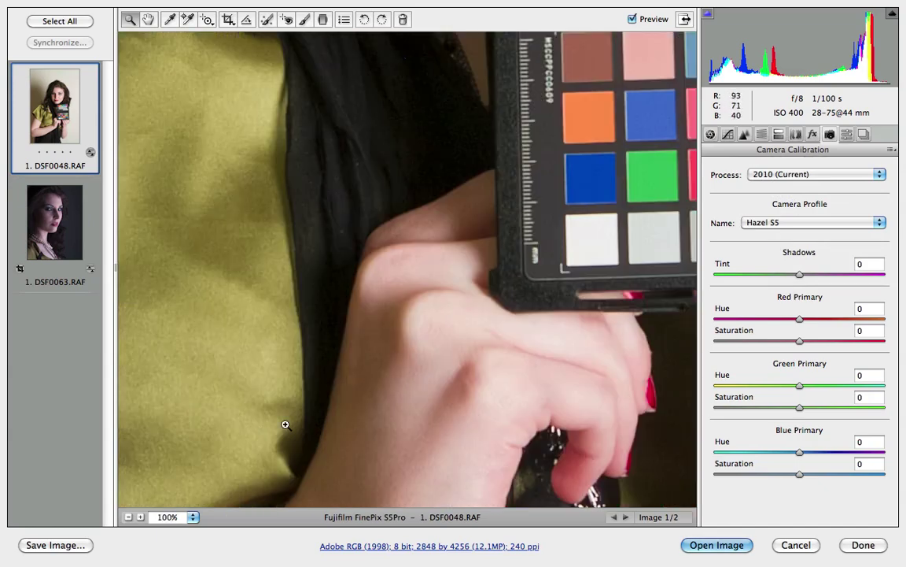
{"action": "left_click", "coordinate": [193, 516]}
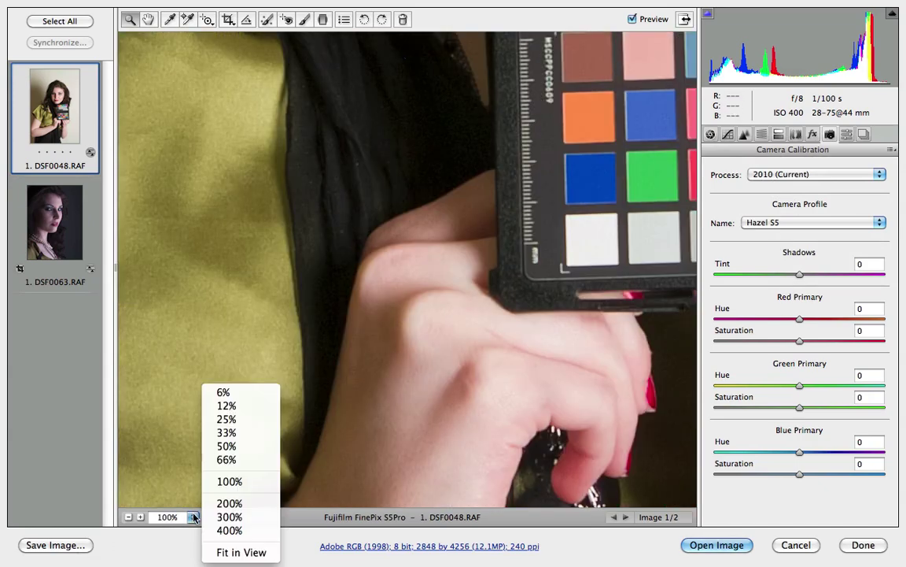
{"action": "left_click", "coordinate": [234, 551]}
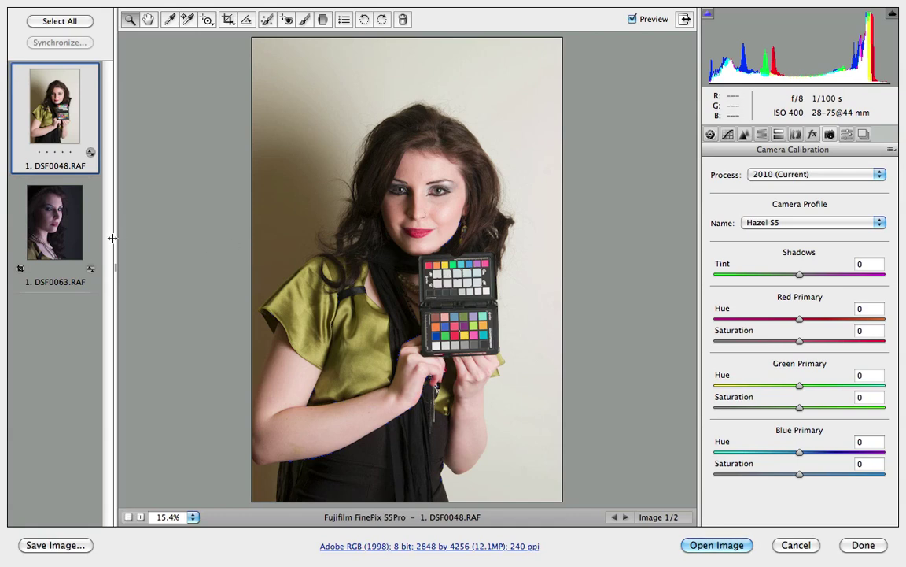
Synchronize White Balance and Camera Calibration from the chart portrait DSF0048.RAF to DSF0063.RAF.
{"action": "key", "text": "shift"}
{"action": "left_click", "coordinate": [64, 206], "text": "shift"}
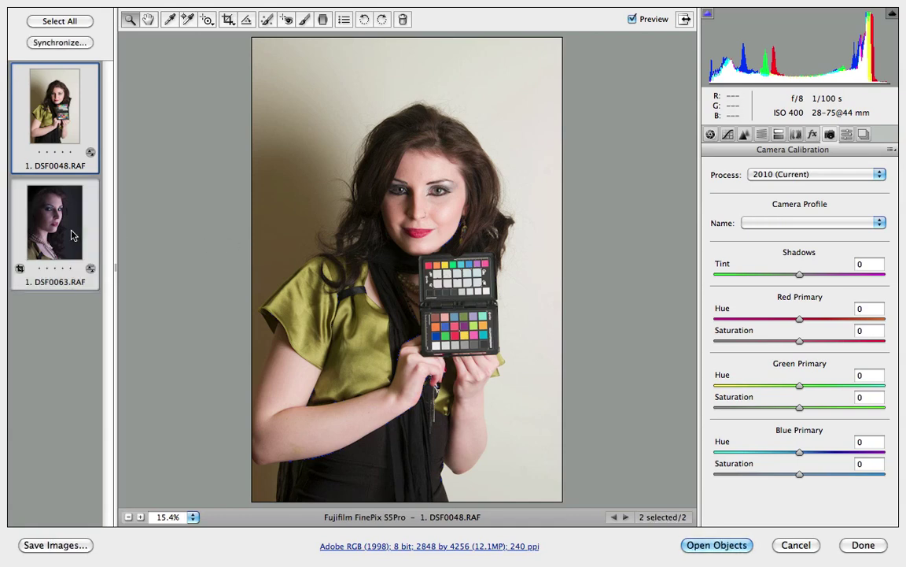
{"action": "left_click", "coordinate": [68, 44]}
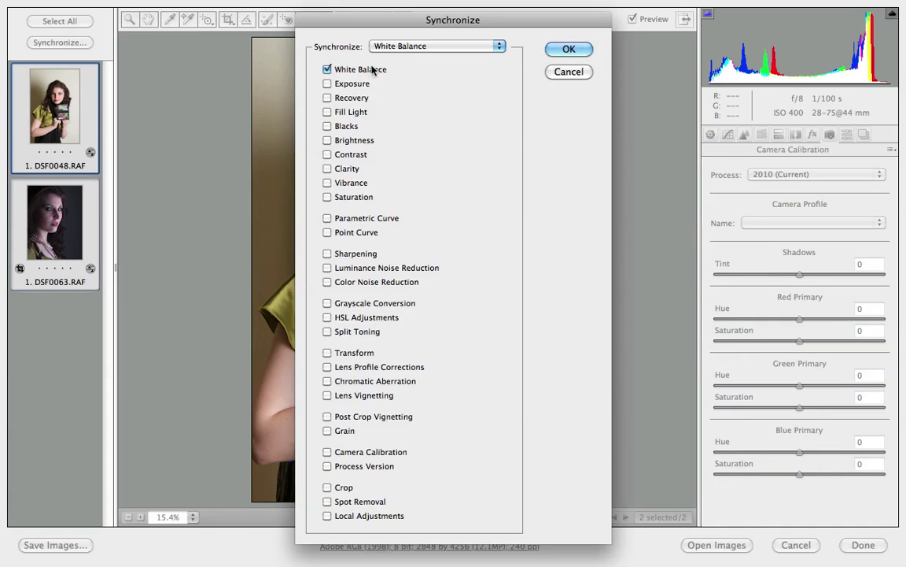
{"action": "left_click", "coordinate": [327, 452]}
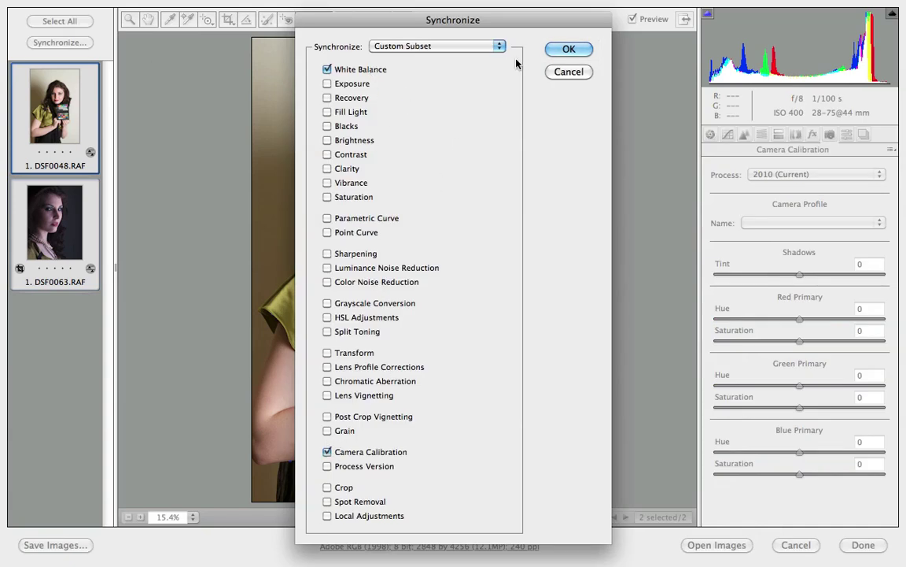
{"action": "left_click", "coordinate": [554, 48]}
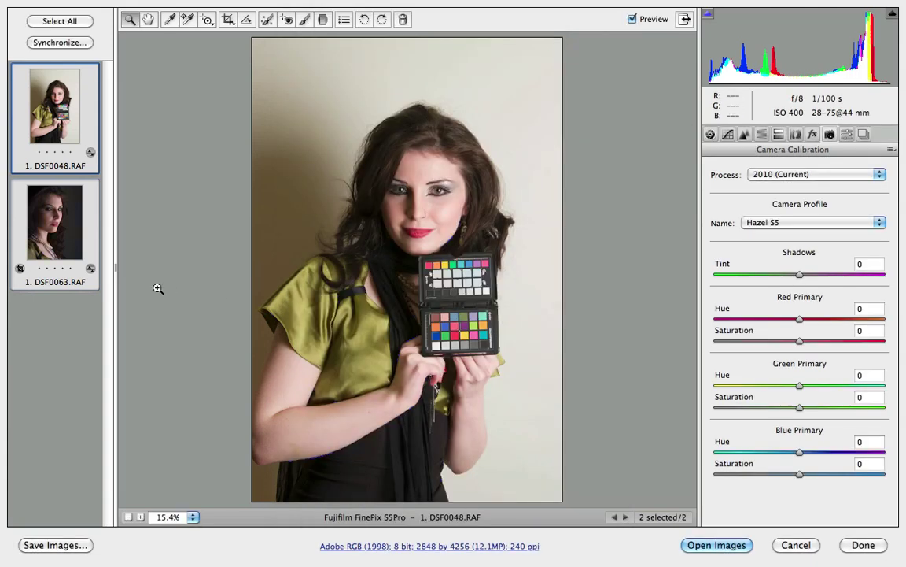
Set Fill Light to 28 on the close-up portrait DSF0063.RAF and check the face up close.
{"action": "left_click", "coordinate": [65, 243]}
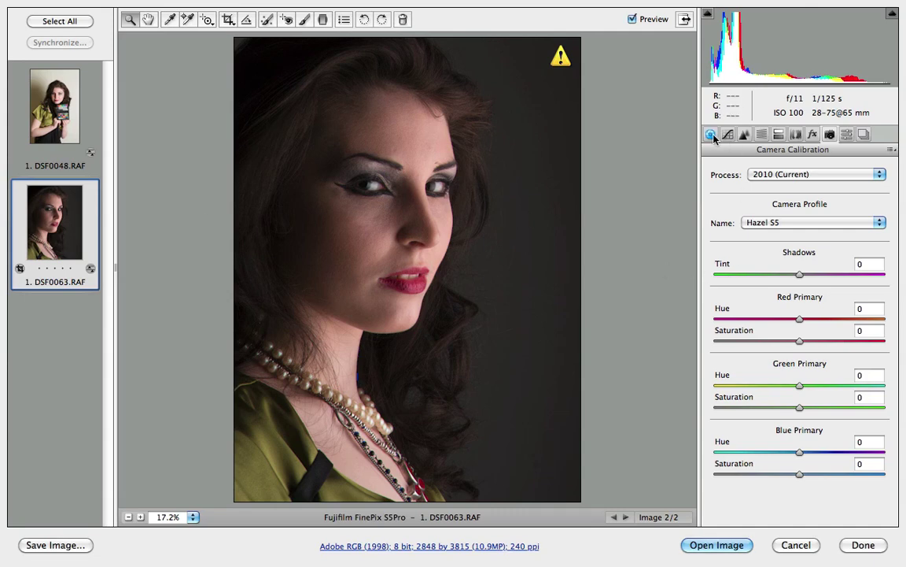
{"action": "key", "text": "super+alt+1"}
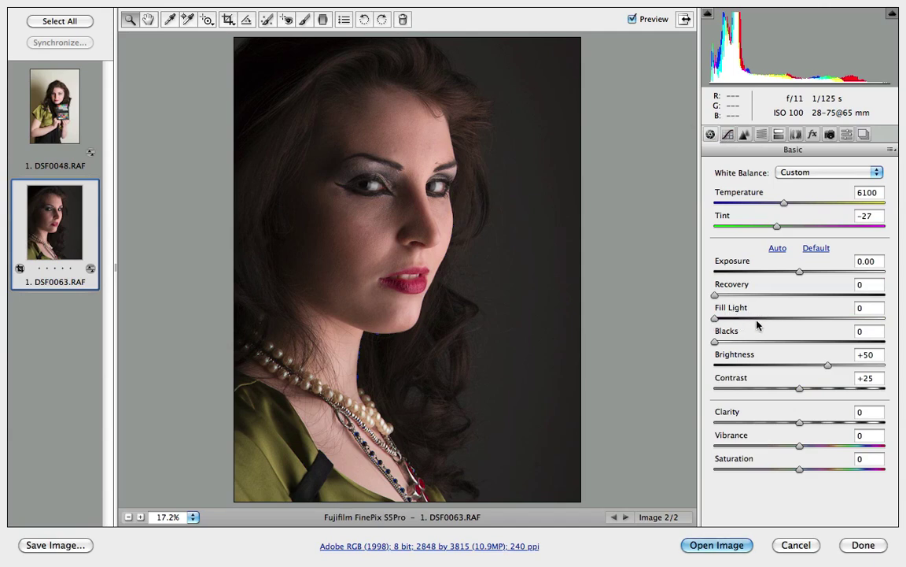
{"action": "left_click_drag", "start_coordinate": [716, 319], "coordinate": [761, 322]}
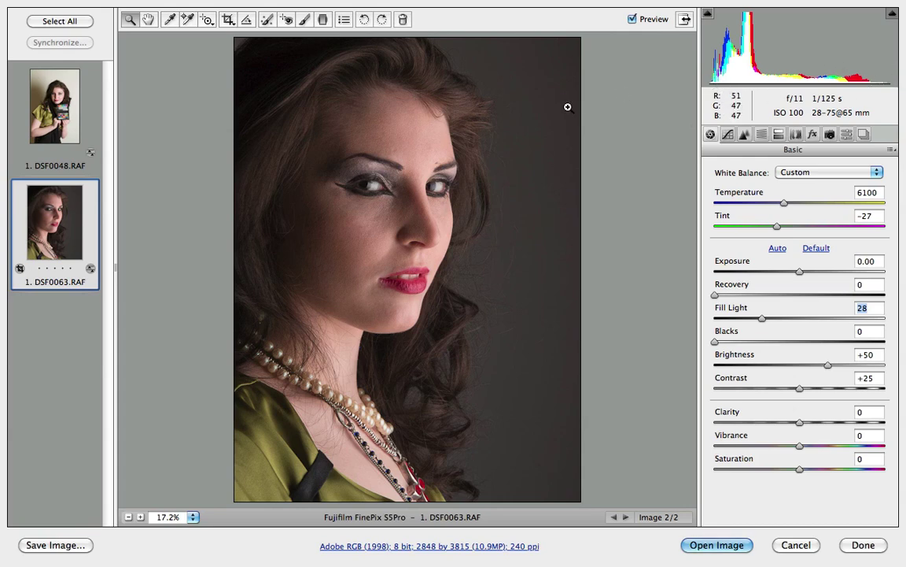
{"action": "left_click", "coordinate": [417, 192]}
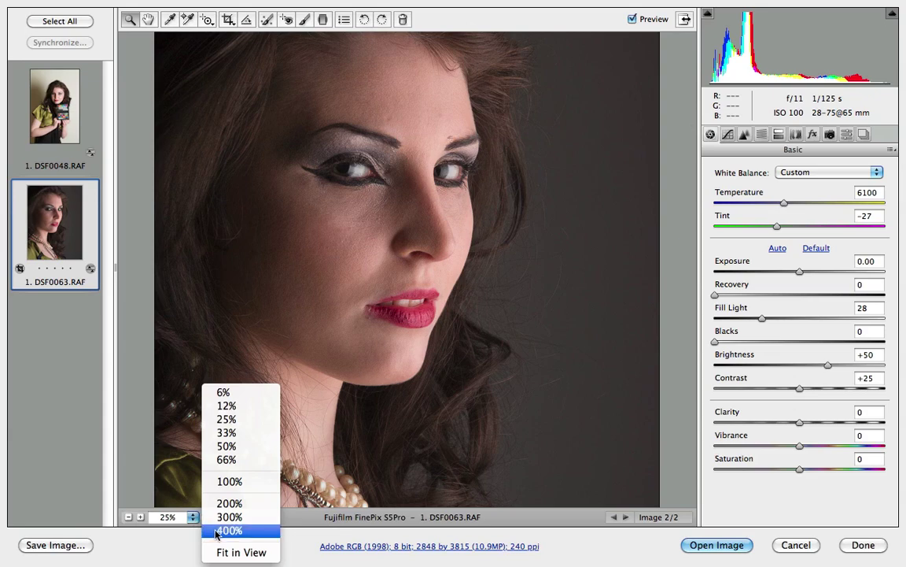
{"action": "left_click", "coordinate": [236, 552]}
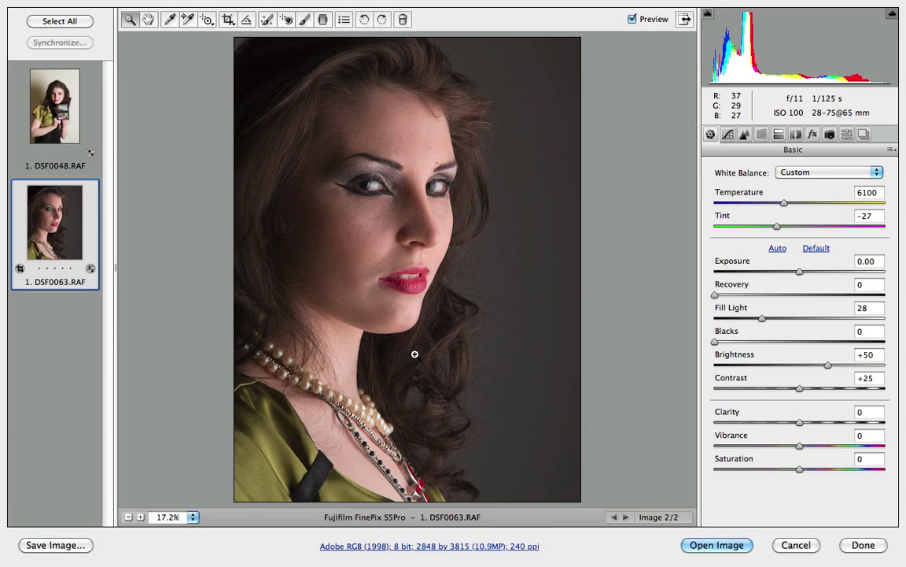
Review the close-up portrait's sharpening and noise reduction settings and examine the hair and forehead at 100%.
{"action": "left_click", "coordinate": [745, 135]}
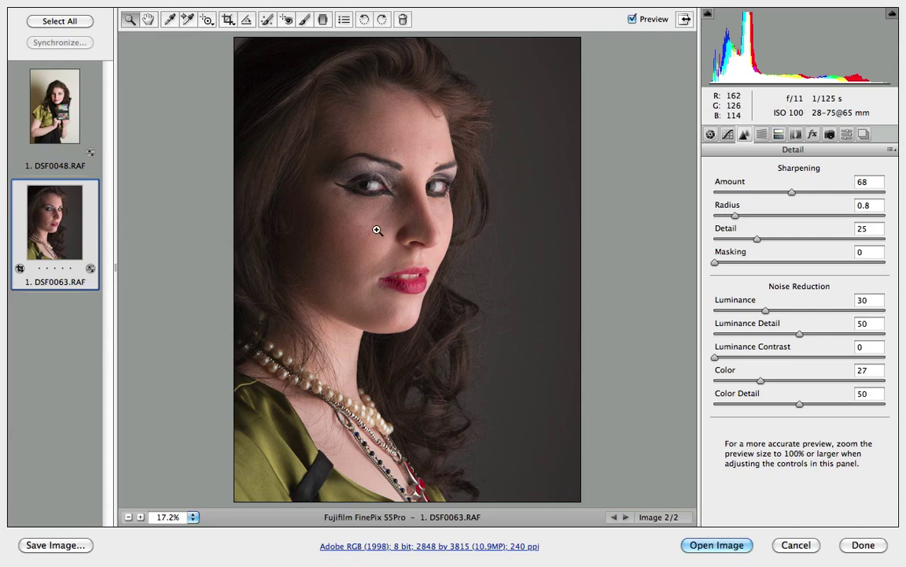
{"action": "left_click", "coordinate": [477, 193]}
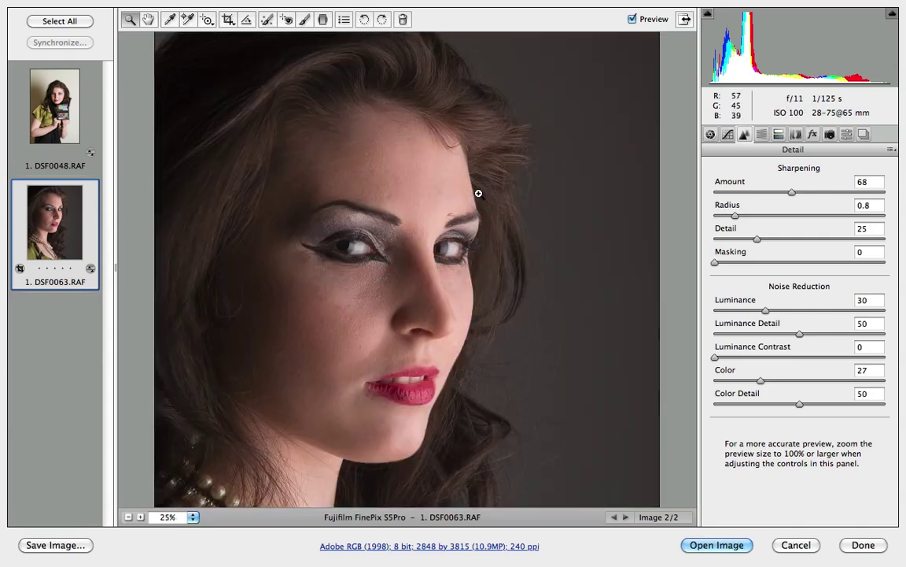
{"action": "left_click", "coordinate": [480, 187]}
{"action": "left_click", "coordinate": [466, 196]}
{"action": "left_click", "coordinate": [450, 206]}
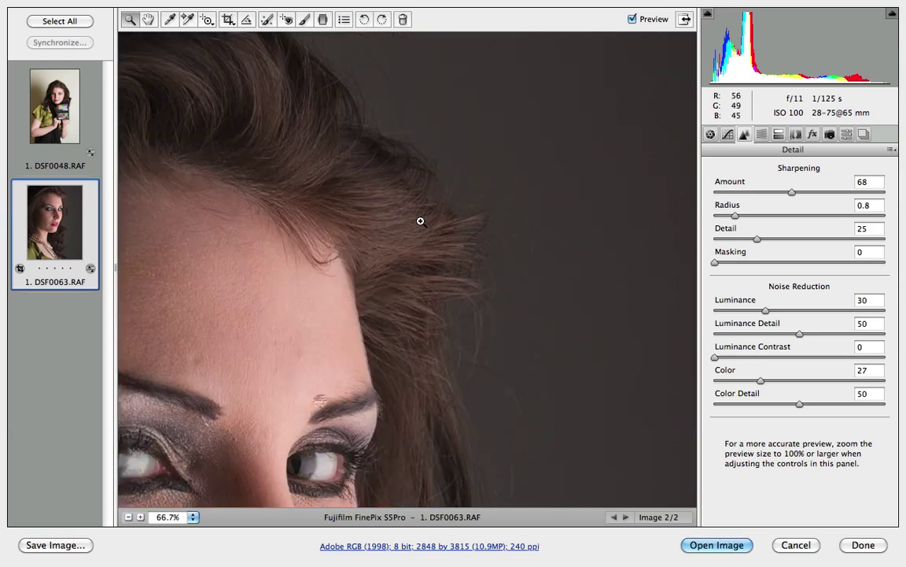
{"action": "left_click", "coordinate": [420, 221]}
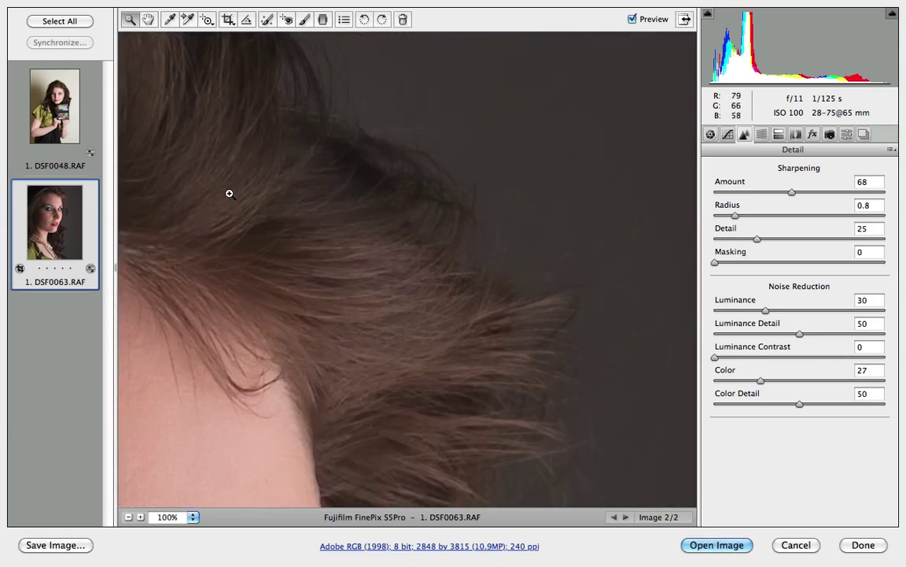
{"action": "left_click", "coordinate": [148, 19]}
{"action": "left_click_drag", "start_coordinate": [346, 229], "coordinate": [353, 233]}
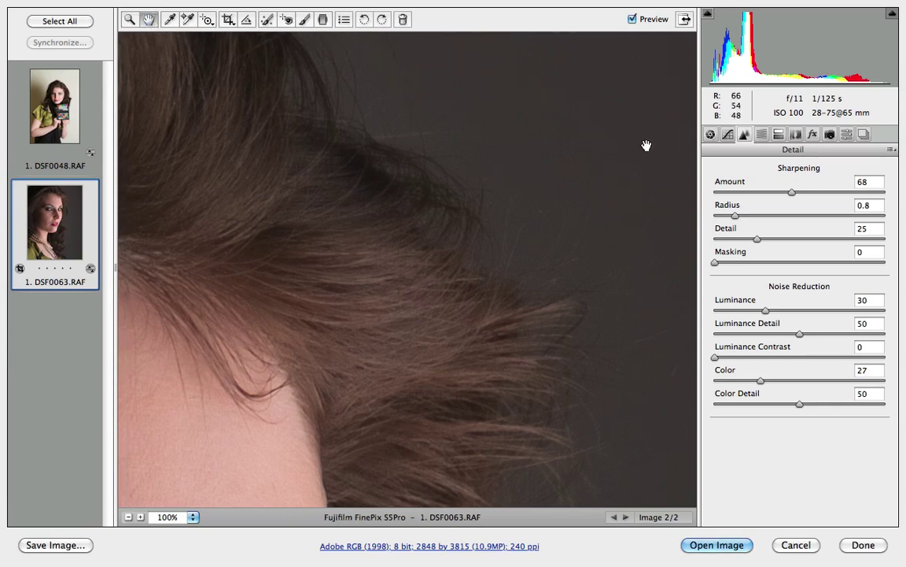
{"action": "left_click_drag", "start_coordinate": [646, 145], "coordinate": [230, 379]}
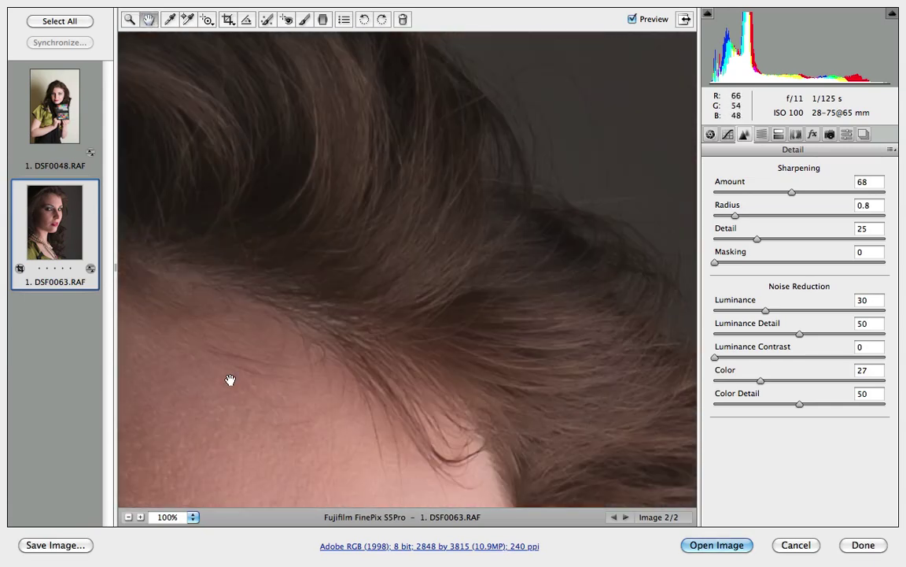
{"action": "left_click", "coordinate": [193, 517]}
{"action": "left_click", "coordinate": [225, 550]}
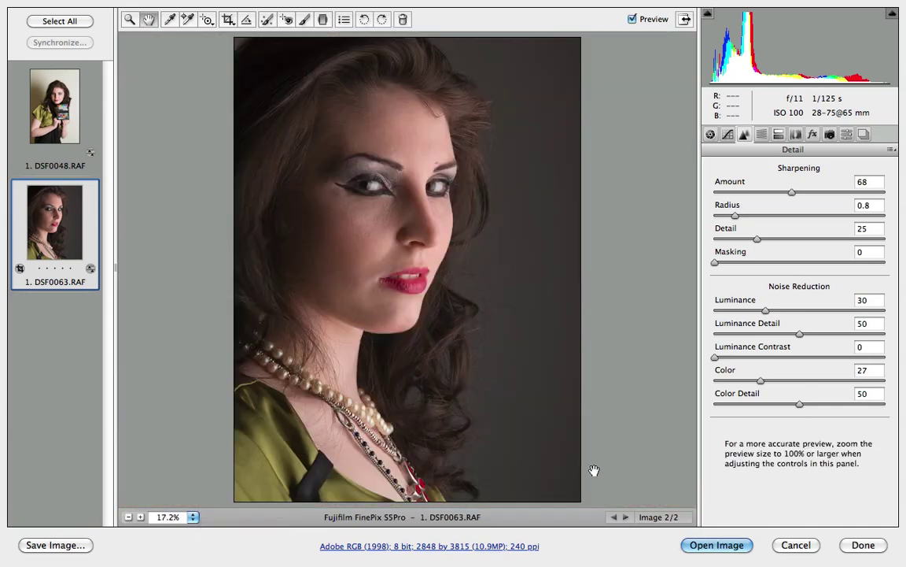
Set the raw workflow options to the sRGB IEC61966-2.1 color space and 16 Bits/Channel depth.
{"action": "left_click", "coordinate": [504, 549]}
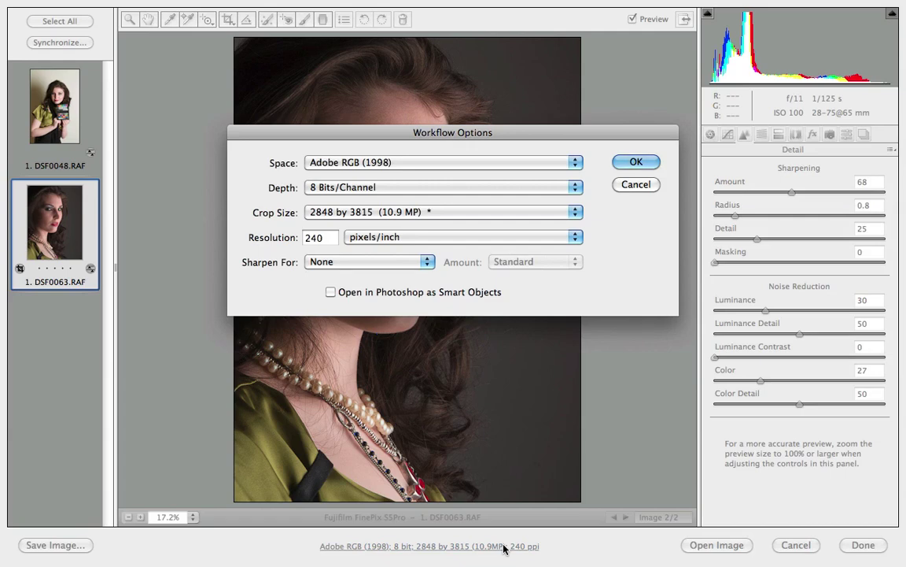
{"action": "left_click", "coordinate": [499, 162]}
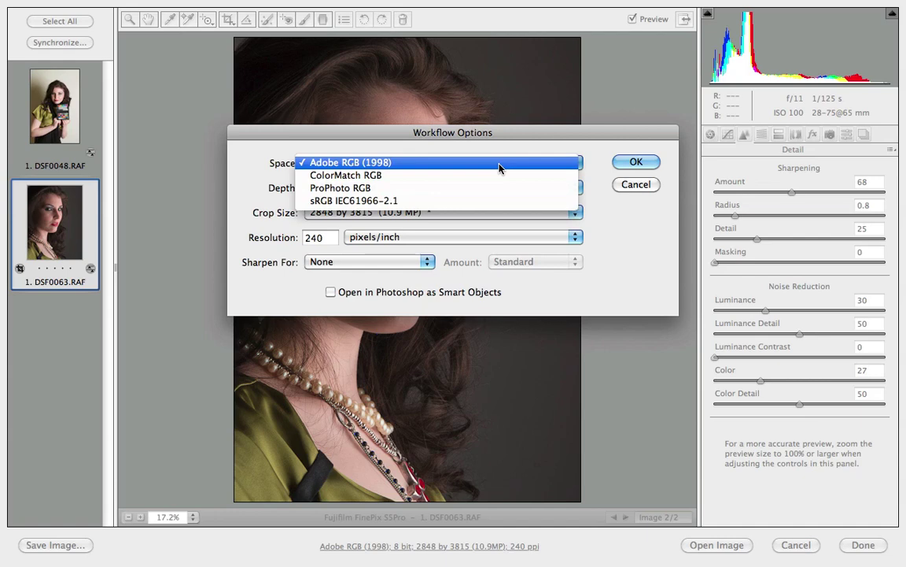
{"action": "left_click", "coordinate": [474, 200]}
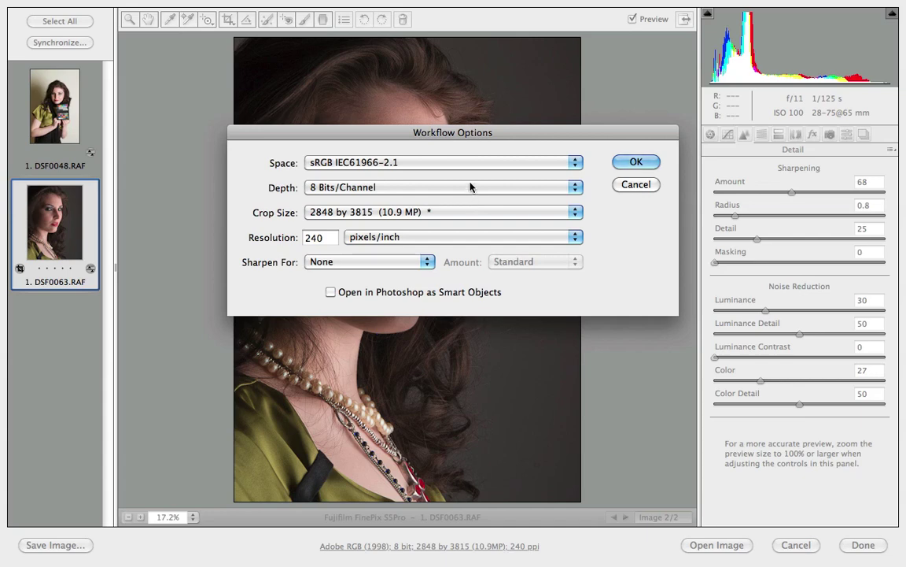
{"action": "left_click", "coordinate": [471, 187]}
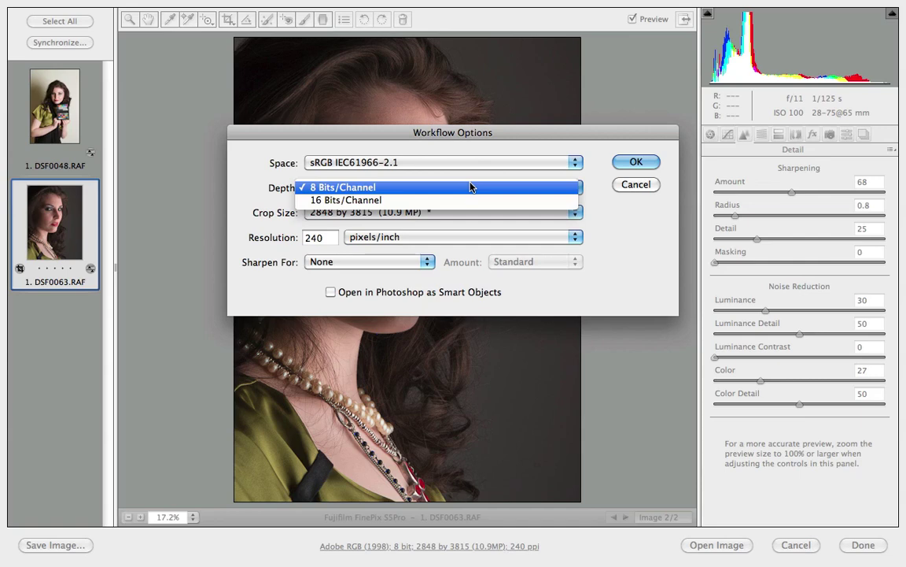
{"action": "left_click", "coordinate": [465, 200]}
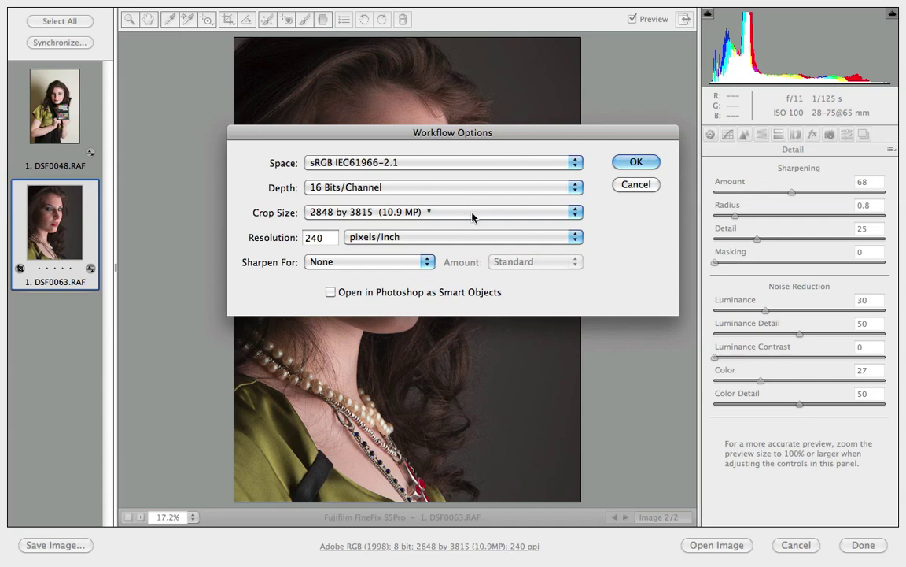
Set the crop size to 2036 by 2728 (5.6 MP), accept the workflow options and open the portrait in Photoshop.
{"action": "left_click", "coordinate": [477, 215]}
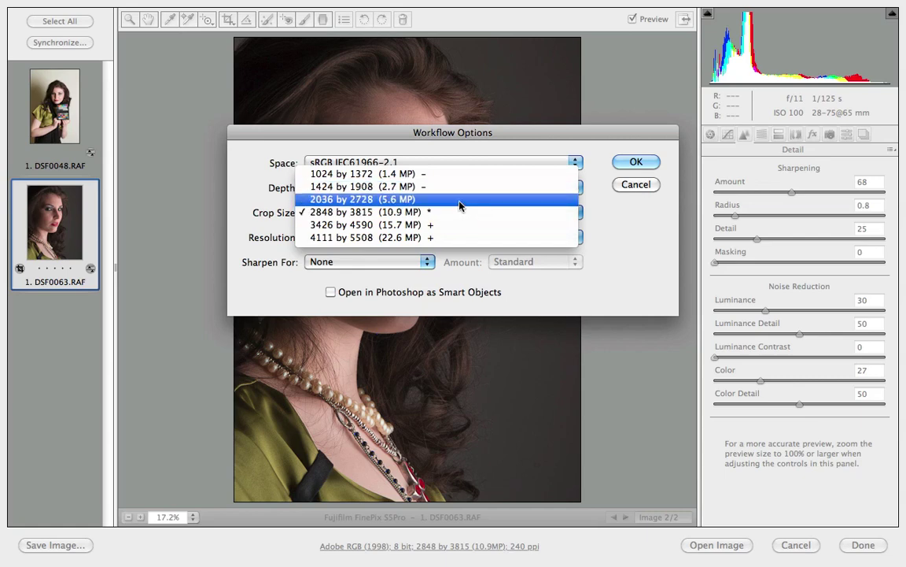
{"action": "left_click", "coordinate": [415, 201]}
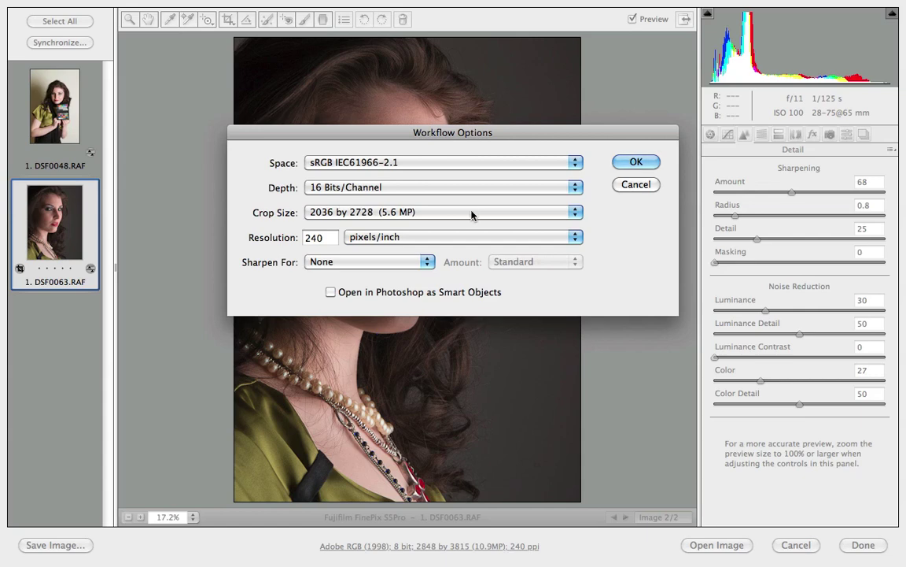
{"action": "left_click", "coordinate": [471, 211]}
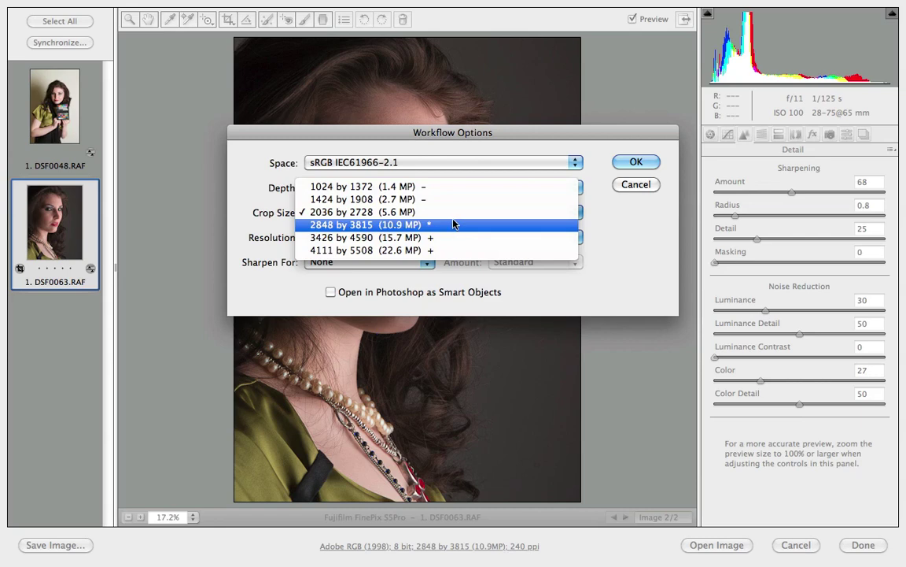
{"action": "left_click", "coordinate": [453, 213]}
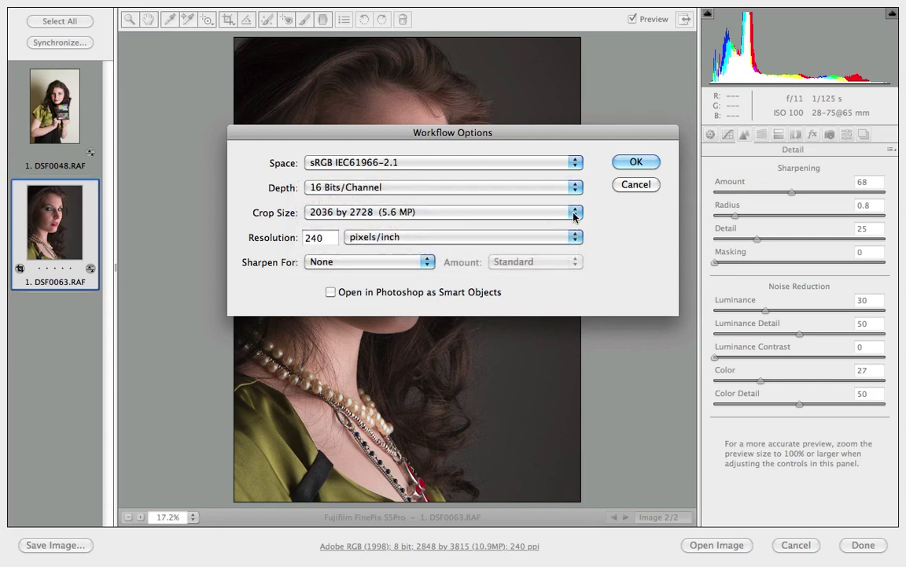
{"action": "left_click", "coordinate": [634, 161]}
{"action": "left_click", "coordinate": [716, 544]}
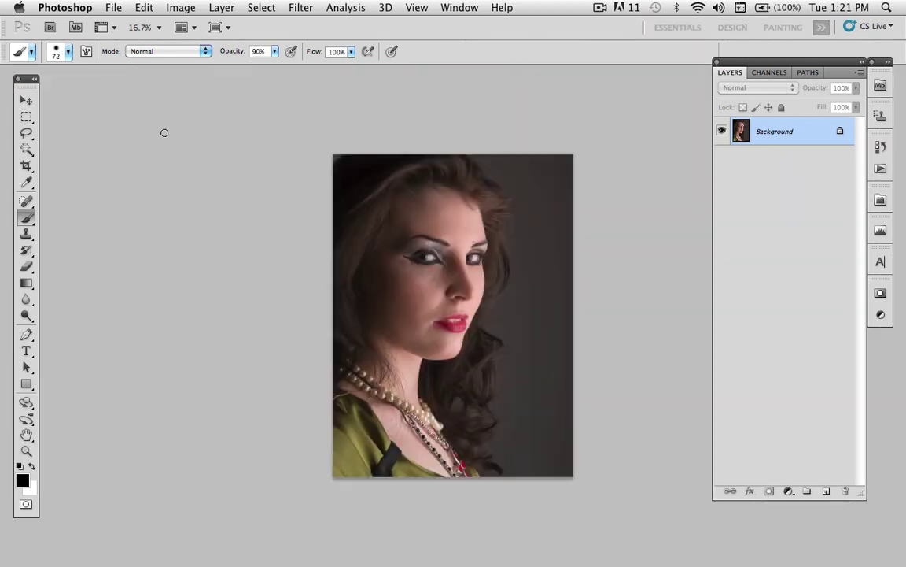
Duplicate the Background layer of the layered portrait document.
{"action": "key", "text": "super+0"}
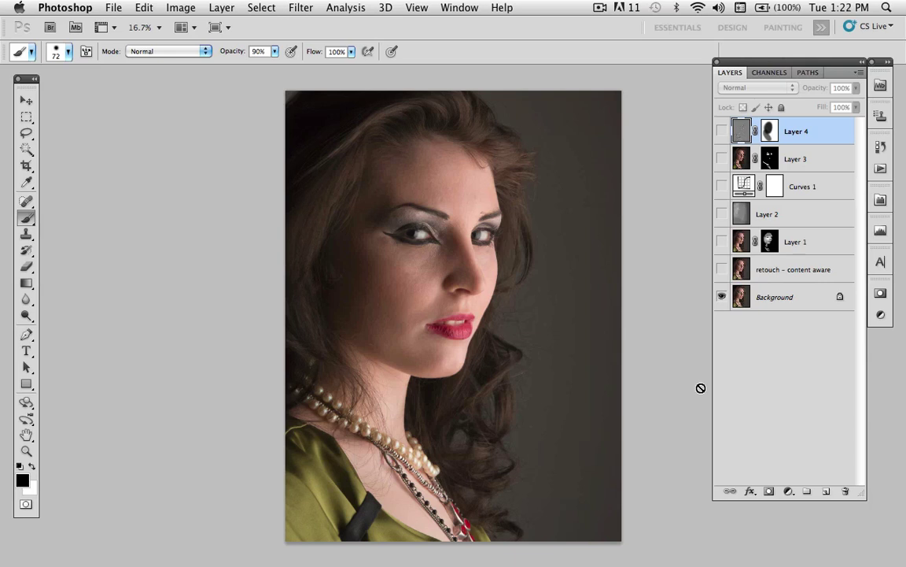
{"action": "left_click", "coordinate": [762, 297]}
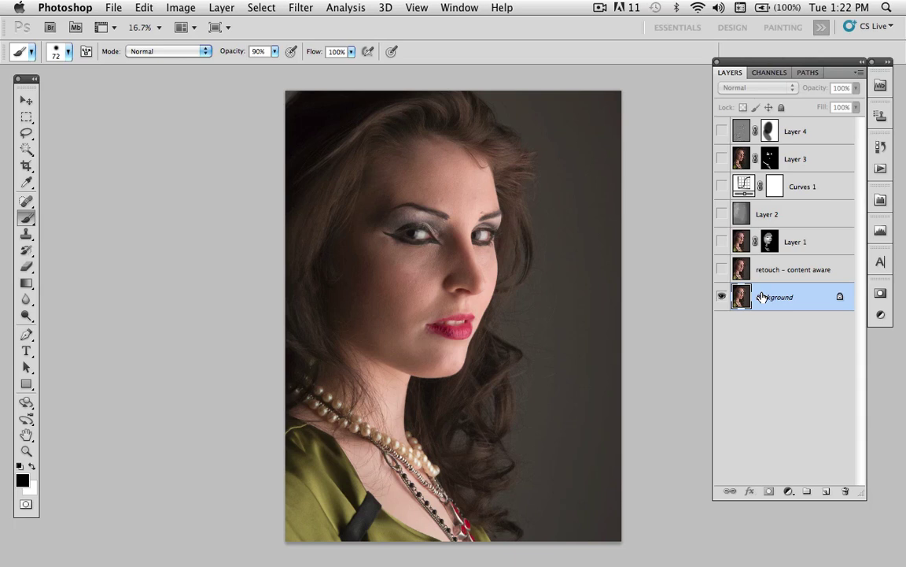
{"action": "left_click_drag", "start_coordinate": [740, 295], "coordinate": [782, 293]}
{"action": "key", "text": "super+j"}
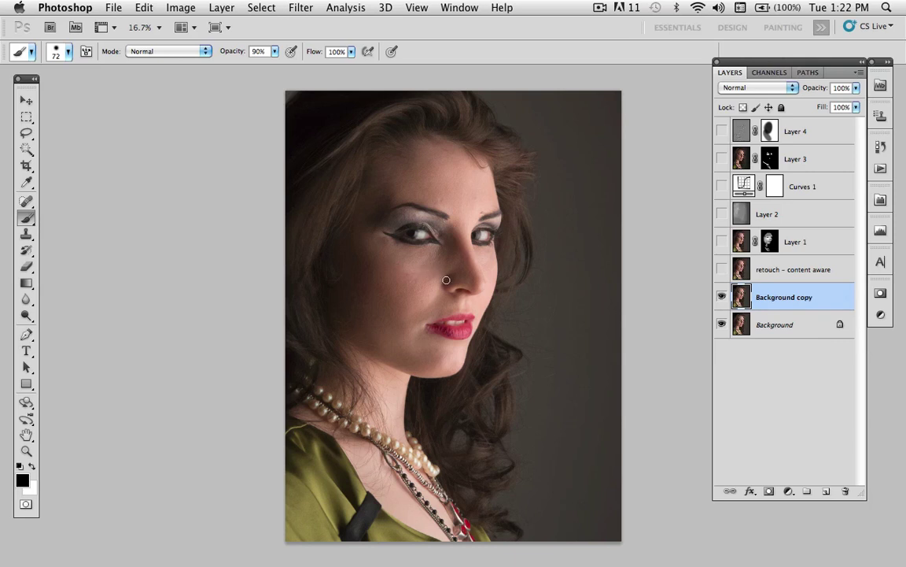
Select the forehead blemish above the inner end of the near eyebrow with the Lasso tool, viewing the face at 50%.
{"action": "key", "text": "z"}
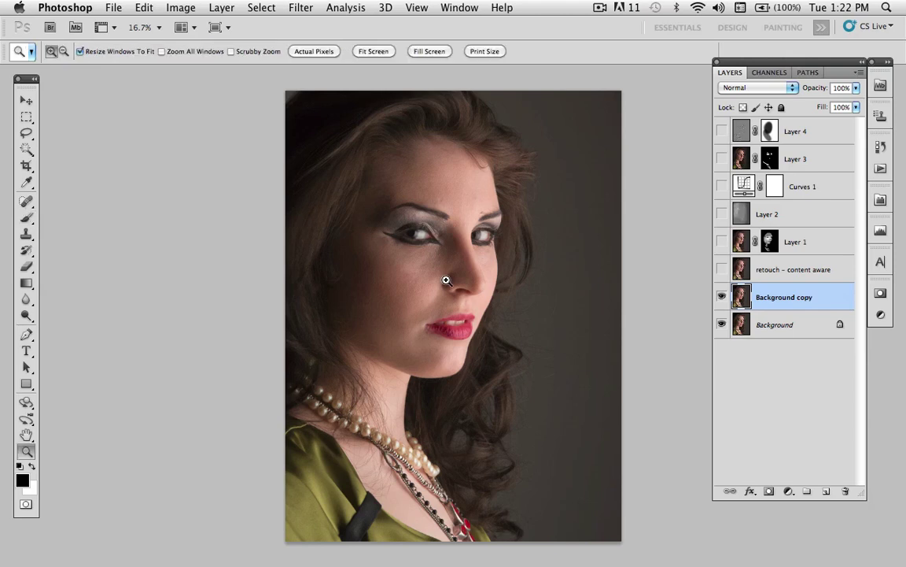
{"action": "left_click", "coordinate": [446, 281]}
{"action": "left_click", "coordinate": [446, 281]}
{"action": "left_click", "coordinate": [446, 281]}
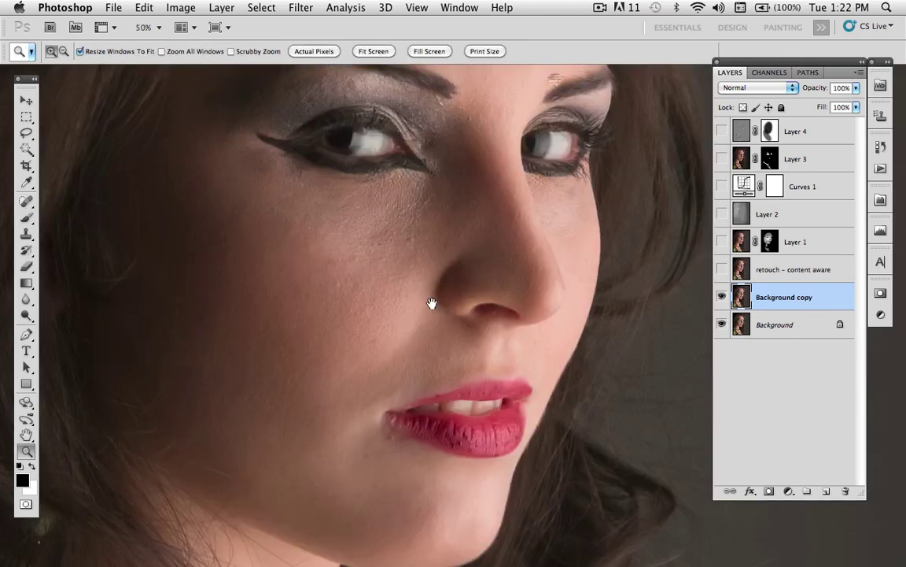
{"action": "left_click_drag", "start_coordinate": [432, 361], "coordinate": [506, 411]}
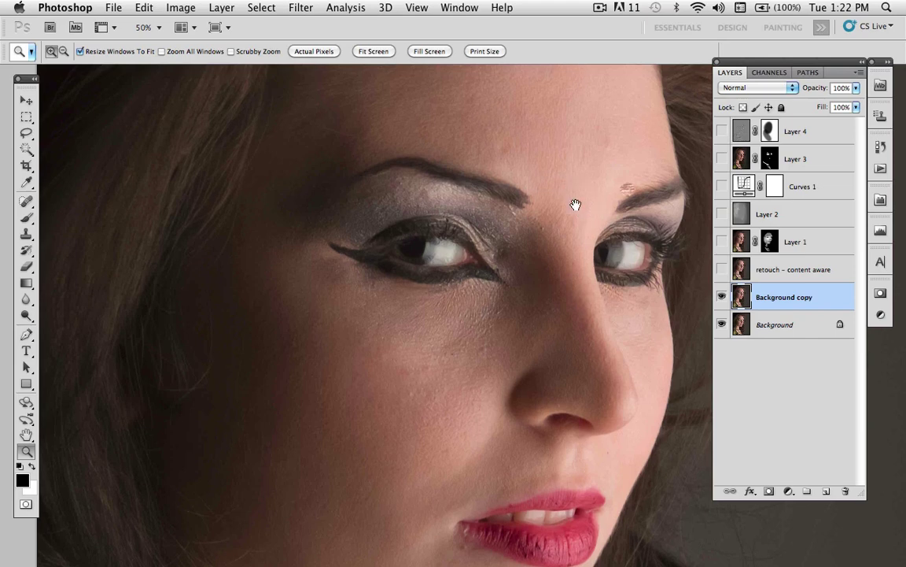
{"action": "left_click_drag", "start_coordinate": [576, 204], "coordinate": [571, 254]}
{"action": "key", "text": "l"}
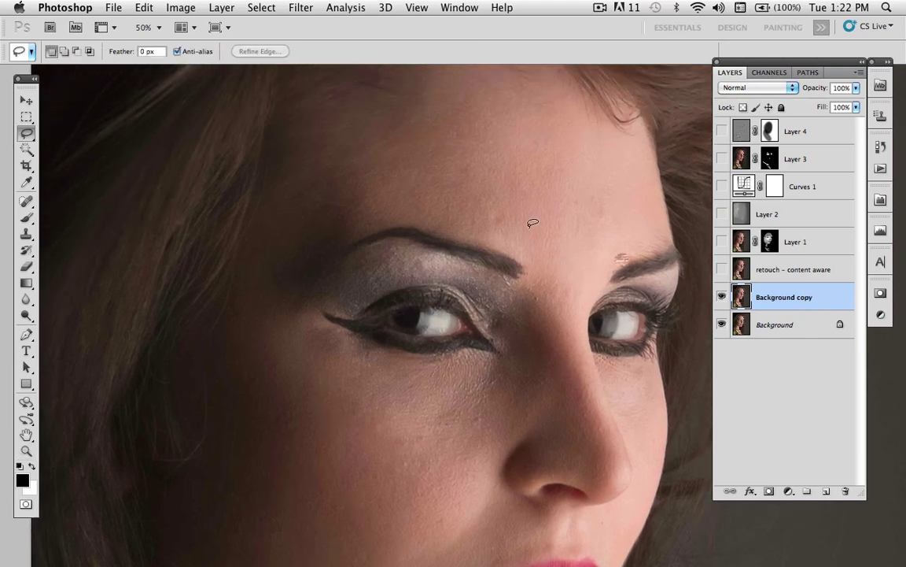
{"action": "mouse_move", "coordinate": [500, 201]}
{"action": "left_mouse_down"}
{"action": "mouse_move", "coordinate": [491, 228]}
{"action": "mouse_move", "coordinate": [521, 198]}
{"action": "mouse_move", "coordinate": [501, 205]}
{"action": "left_mouse_up"}
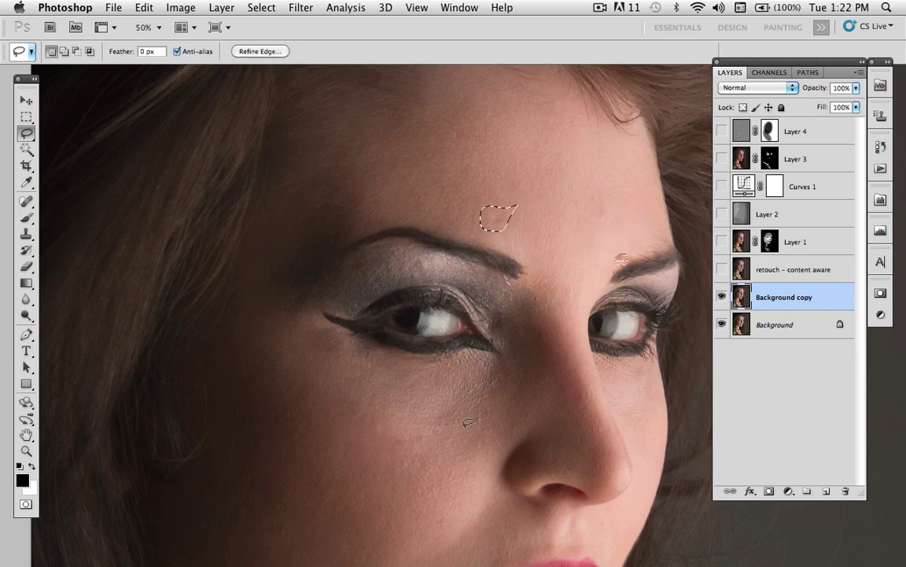
Add four small blemish areas on the near cheek and beside the nose to the lasso selection.
{"action": "left_click_drag", "start_coordinate": [479, 457], "coordinate": [500, 294]}
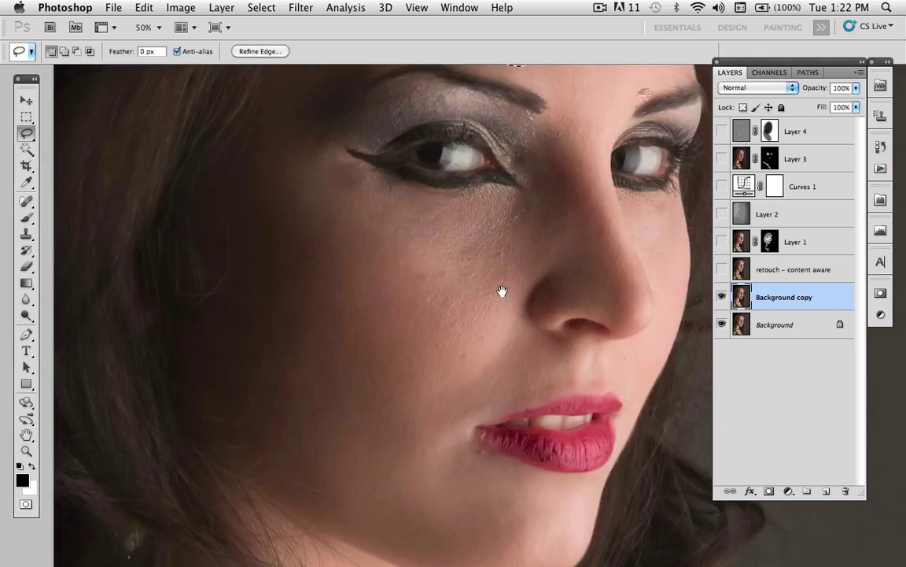
{"action": "key", "text": "shift"}
{"action": "mouse_move", "coordinate": [473, 340]}
{"action": "left_mouse_down"}
{"action": "mouse_move", "coordinate": [452, 356]}
{"action": "mouse_move", "coordinate": [461, 370]}
{"action": "mouse_move", "coordinate": [470, 344]}
{"action": "left_mouse_up"}
{"action": "left_click_drag", "start_coordinate": [487, 309], "coordinate": [493, 354]}
{"action": "mouse_move", "coordinate": [461, 316]}
{"action": "left_mouse_down"}
{"action": "mouse_move", "coordinate": [421, 312]}
{"action": "mouse_move", "coordinate": [415, 323]}
{"action": "mouse_move", "coordinate": [462, 320]}
{"action": "mouse_move", "coordinate": [430, 345]}
{"action": "mouse_move", "coordinate": [439, 335]}
{"action": "left_mouse_up"}
{"action": "mouse_move", "coordinate": [512, 284]}
{"action": "left_mouse_down"}
{"action": "mouse_move", "coordinate": [499, 297]}
{"action": "mouse_move", "coordinate": [513, 288]}
{"action": "left_mouse_up"}
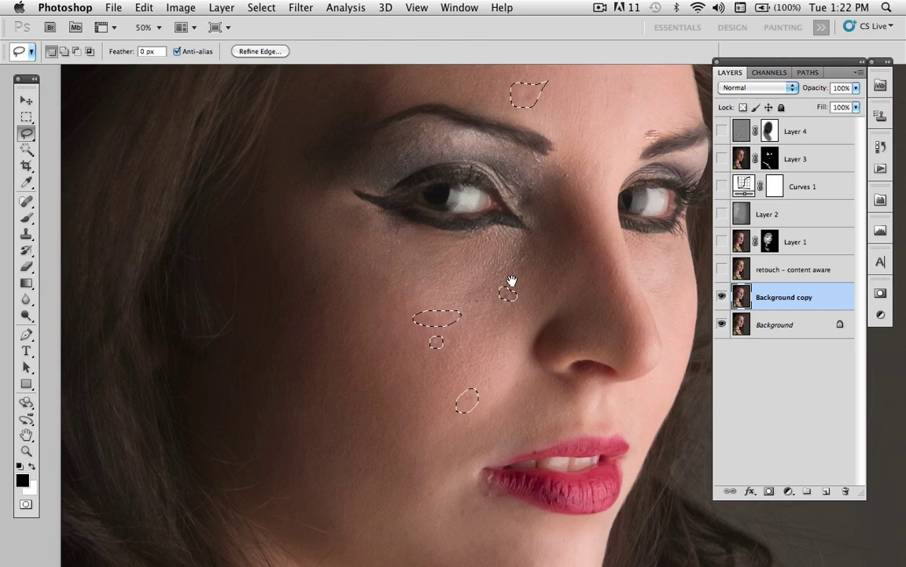
{"action": "left_click_drag", "start_coordinate": [528, 164], "coordinate": [472, 256]}
{"action": "mouse_move", "coordinate": [543, 152]}
{"action": "left_mouse_down"}
{"action": "mouse_move", "coordinate": [550, 239]}
{"action": "mouse_move", "coordinate": [478, 356]}
{"action": "mouse_move", "coordinate": [542, 149]}
{"action": "left_mouse_up"}
{"action": "key", "text": "ctrl+d"}
{"action": "key", "text": "ctrl+z"}
{"action": "key", "text": "ctrl+shift+d"}
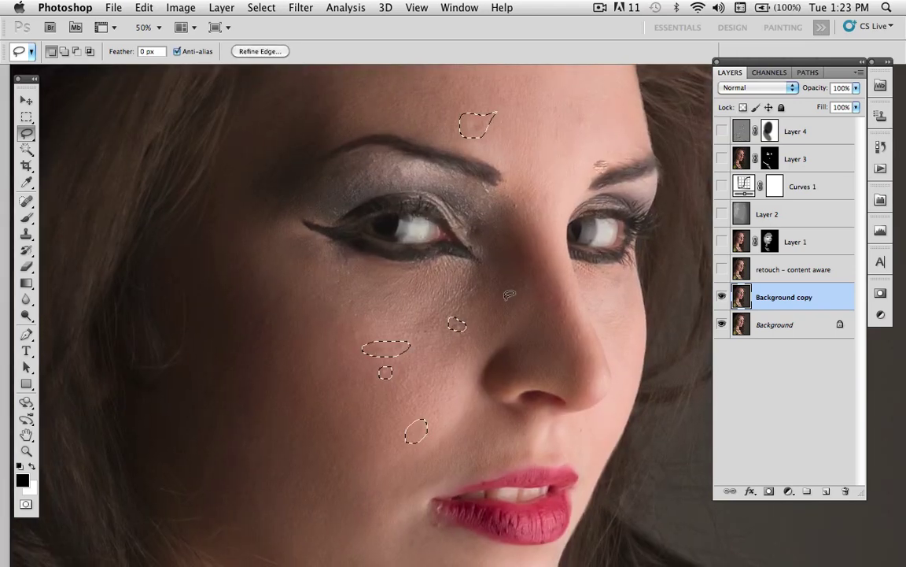
Add two small blemish areas at the corner of the mouth and just below it to the selection.
{"action": "left_click_drag", "start_coordinate": [460, 415], "coordinate": [469, 287]}
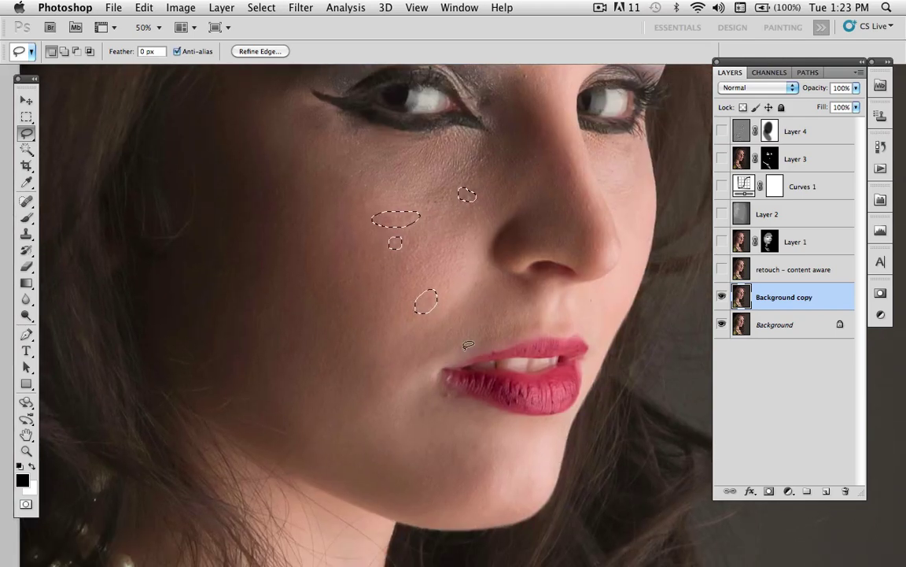
{"action": "key", "text": "shift"}
{"action": "mouse_move", "coordinate": [448, 384]}
{"action": "left_mouse_down"}
{"action": "mouse_move", "coordinate": [453, 399]}
{"action": "mouse_move", "coordinate": [445, 387]}
{"action": "mouse_move", "coordinate": [426, 409]}
{"action": "left_mouse_up"}
{"action": "left_click_drag", "start_coordinate": [354, 334], "coordinate": [360, 408]}
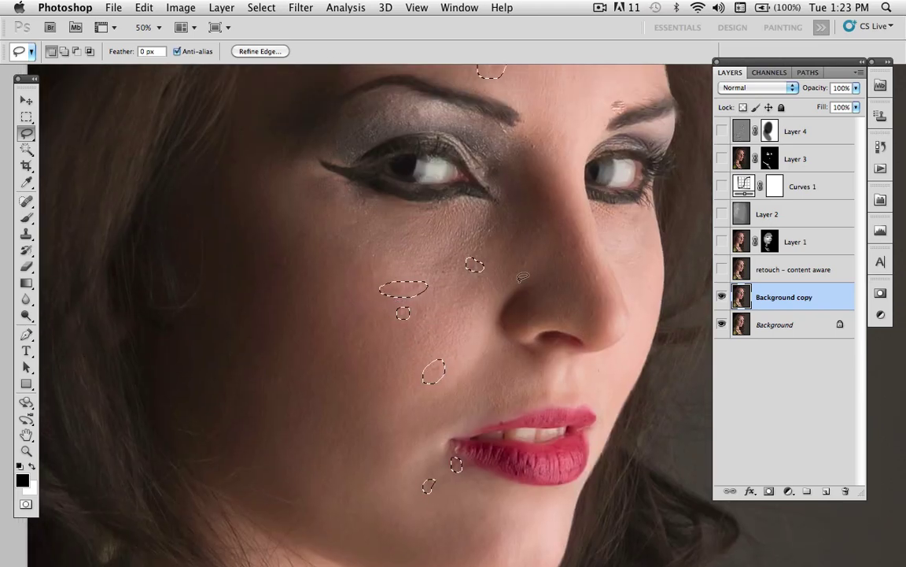
{"action": "left_click_drag", "start_coordinate": [484, 316], "coordinate": [430, 335]}
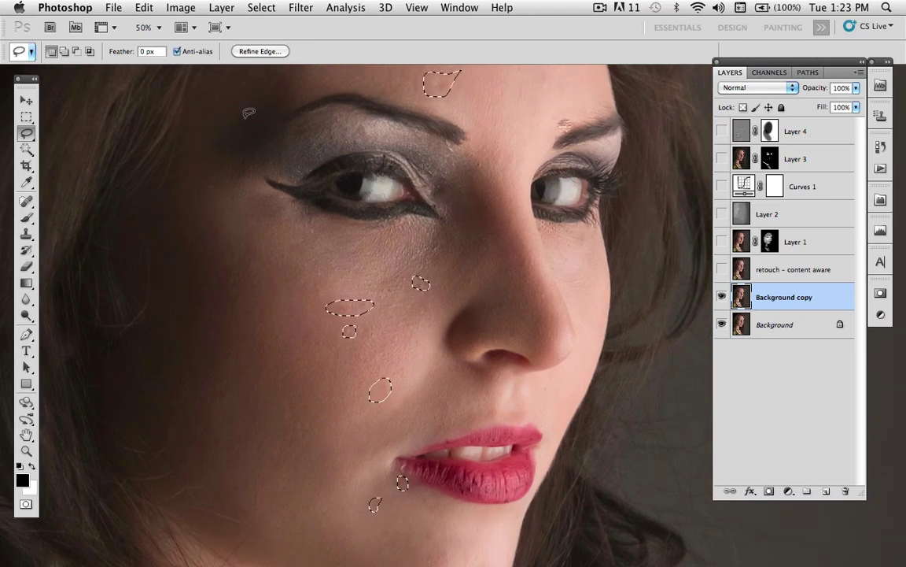
Fill the selected blemishes using Content-Aware in Normal mode at 100% opacity, and deselect them.
{"action": "left_click", "coordinate": [144, 7]}
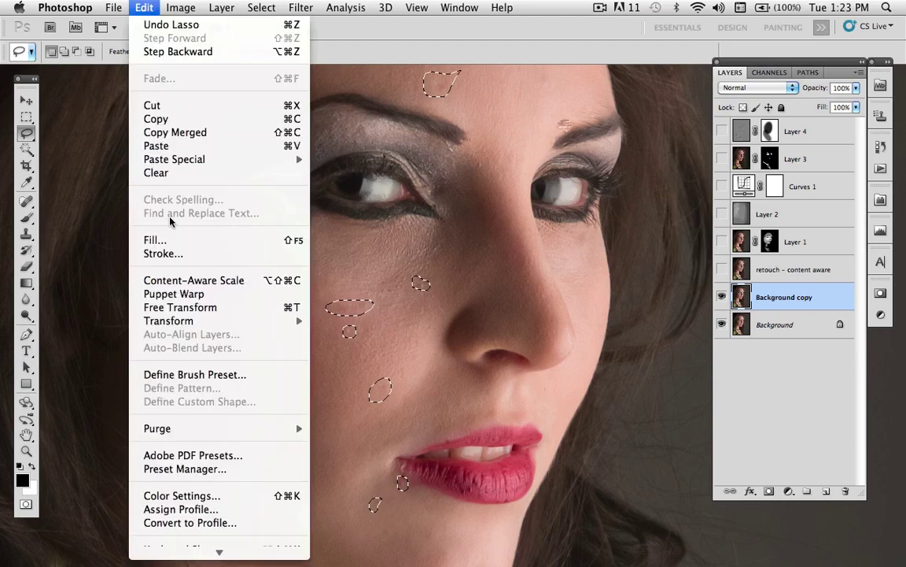
{"action": "left_click", "coordinate": [155, 240]}
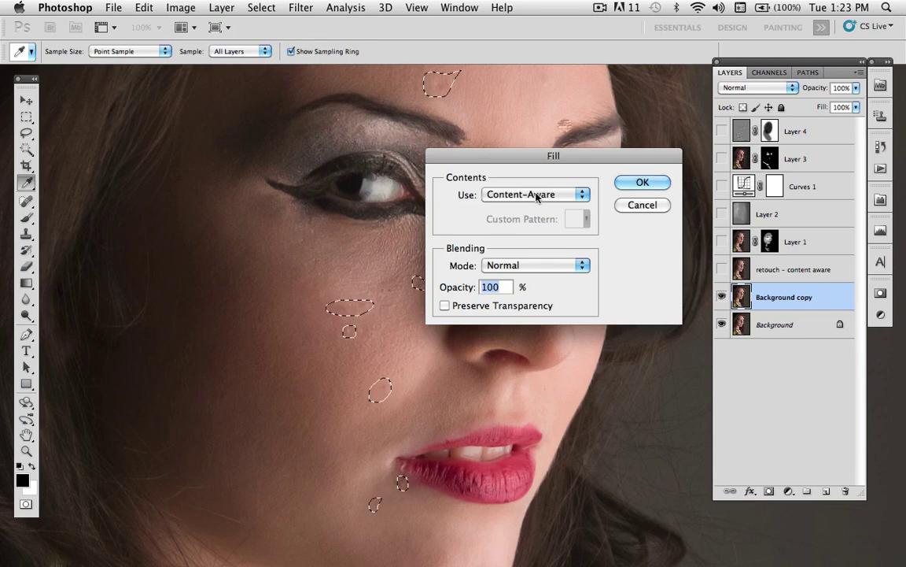
{"action": "left_click", "coordinate": [632, 182]}
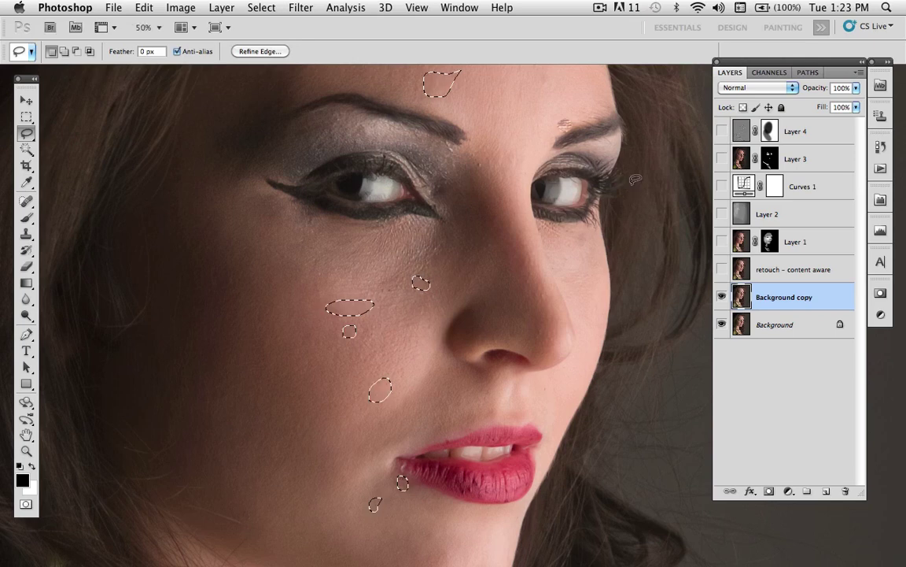
{"action": "key", "text": "super+d"}
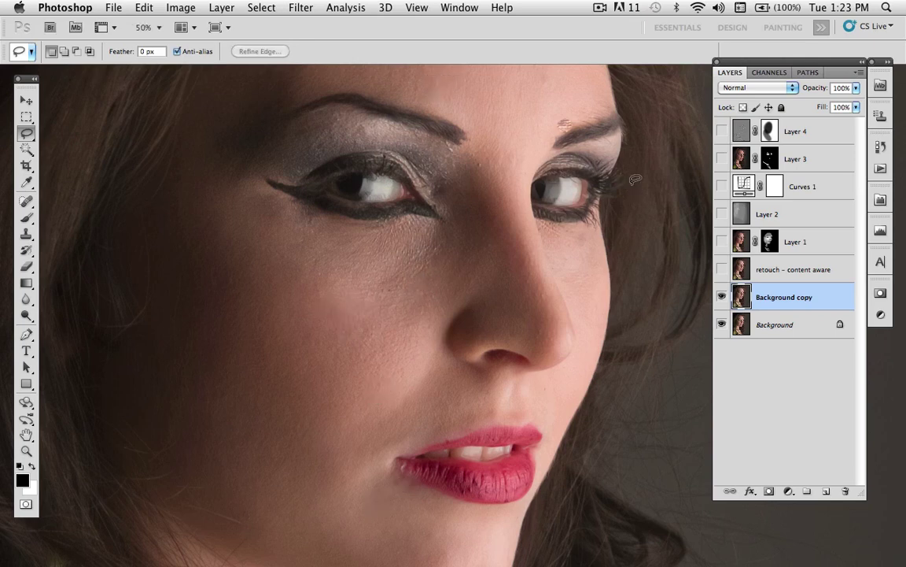
Compare the retouched skin with the original by toggling the Background copy layer's visibility, ending with it shown.
{"action": "left_click", "coordinate": [722, 296]}
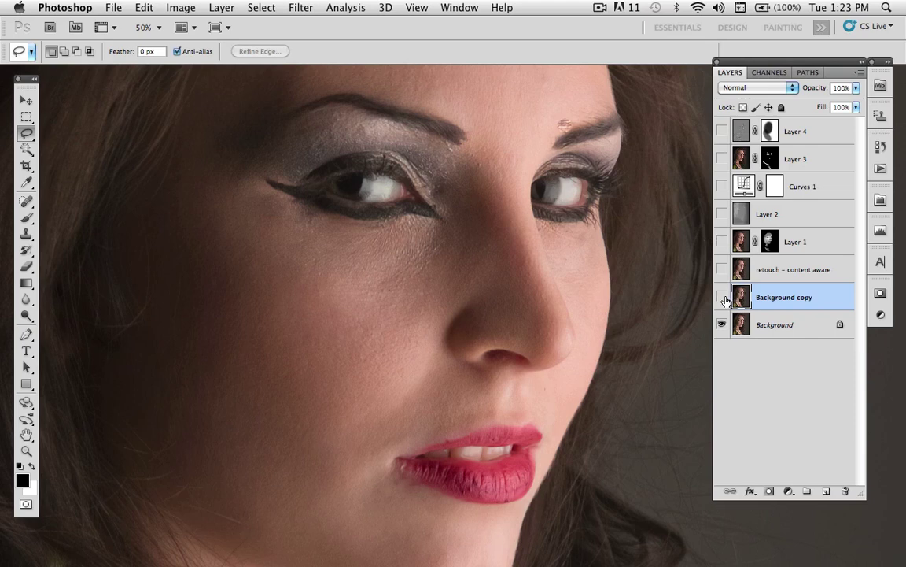
{"action": "left_click", "coordinate": [722, 296]}
{"action": "left_click", "coordinate": [722, 297]}
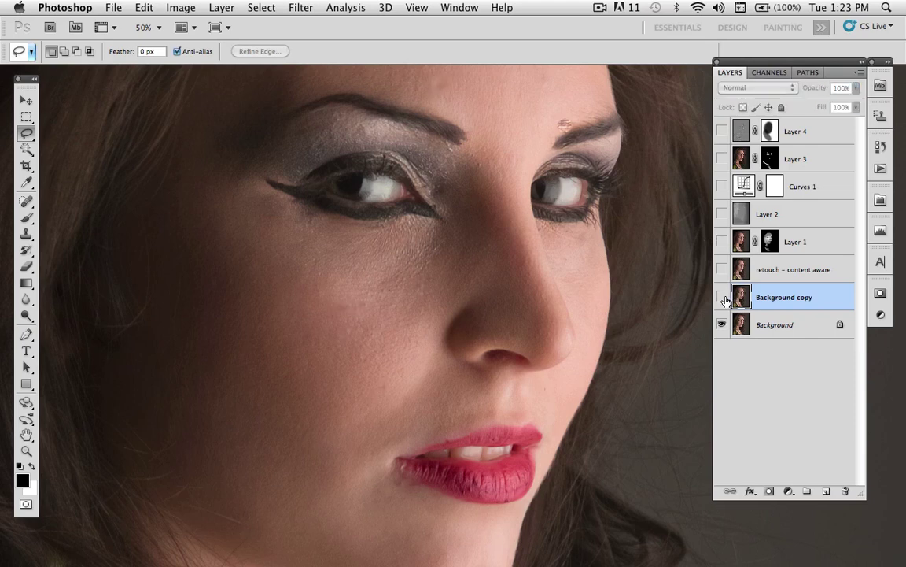
{"action": "left_click", "coordinate": [721, 296]}
{"action": "left_click", "coordinate": [721, 297]}
{"action": "left_click", "coordinate": [721, 296]}
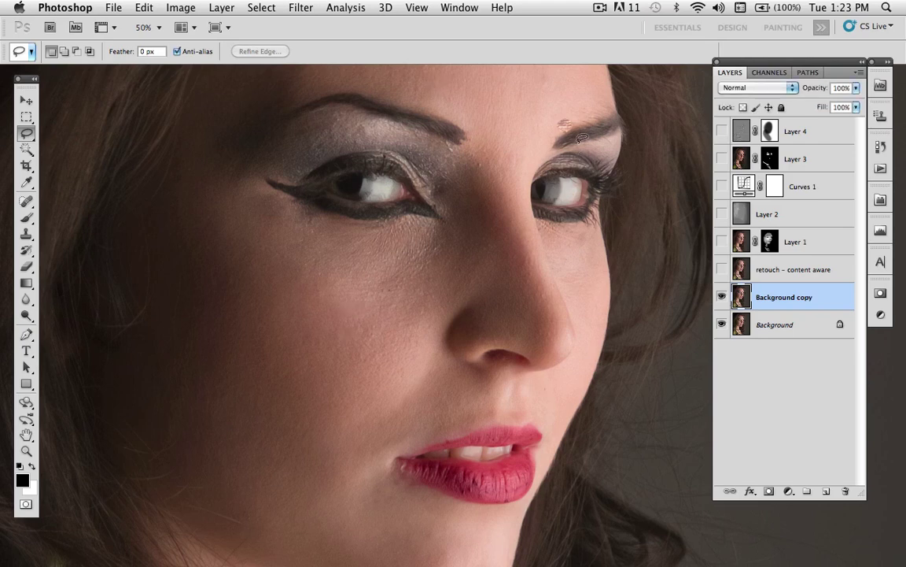
Set up the Clone Stamp with a 150 px brush for the patterned patch above the far eyebrow.
{"action": "left_click_drag", "start_coordinate": [580, 144], "coordinate": [552, 205]}
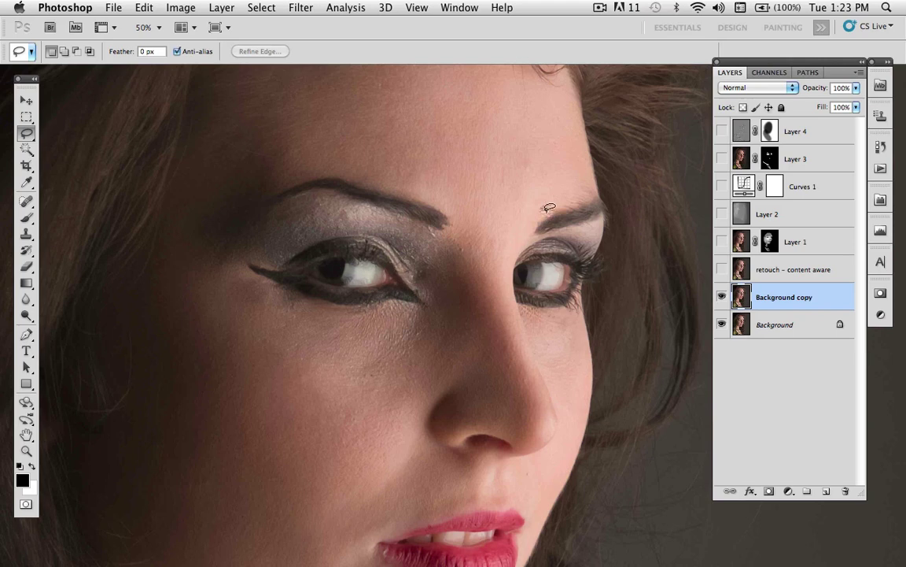
{"action": "key", "text": "z"}
{"action": "left_click_drag", "start_coordinate": [504, 177], "coordinate": [585, 250]}
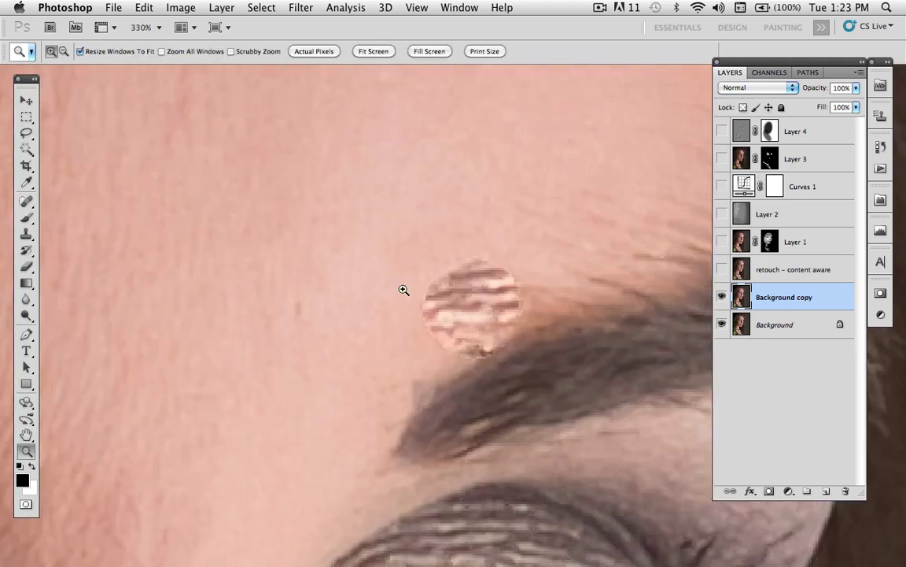
{"action": "key", "text": "s"}
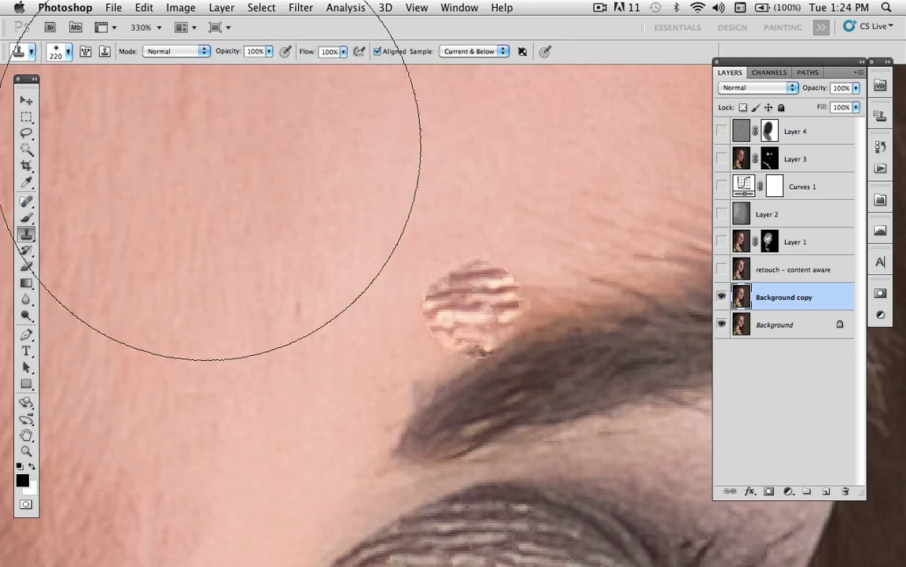
{"action": "key", "text": "bracketright"}
{"action": "key", "text": "bracketright"}
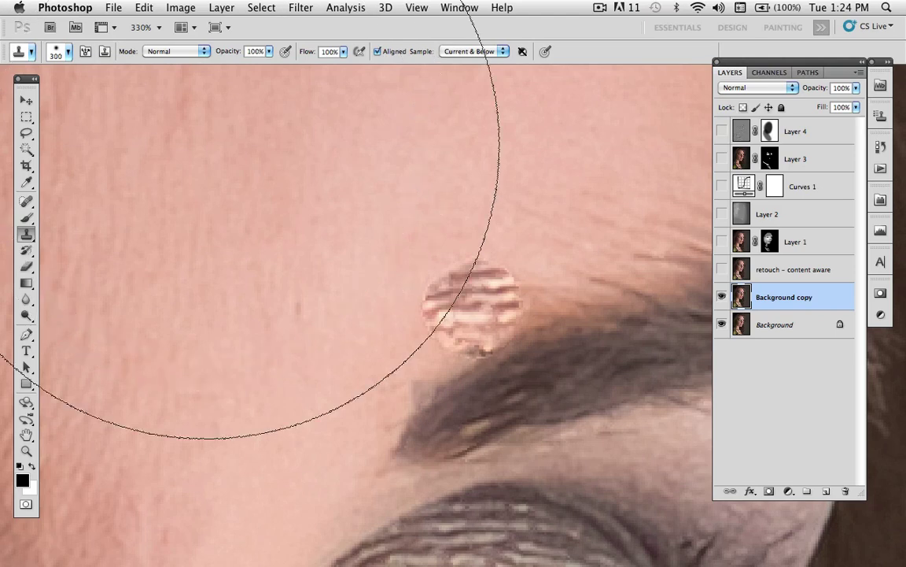
{"action": "key", "text": "bracketleft"}
{"action": "key", "text": "bracketleft"}
{"action": "key", "text": "bracketleft"}
{"action": "key", "text": "bracketleft"}
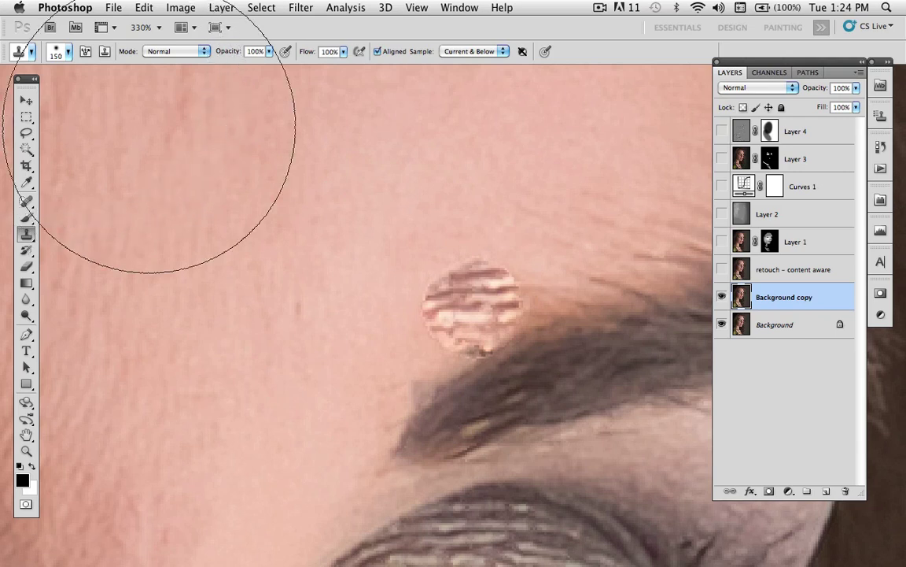
Examine the Clone Stamp brush's size and hardness settings and compare the brush with the patterned patch.
{"action": "left_click", "coordinate": [69, 52]}
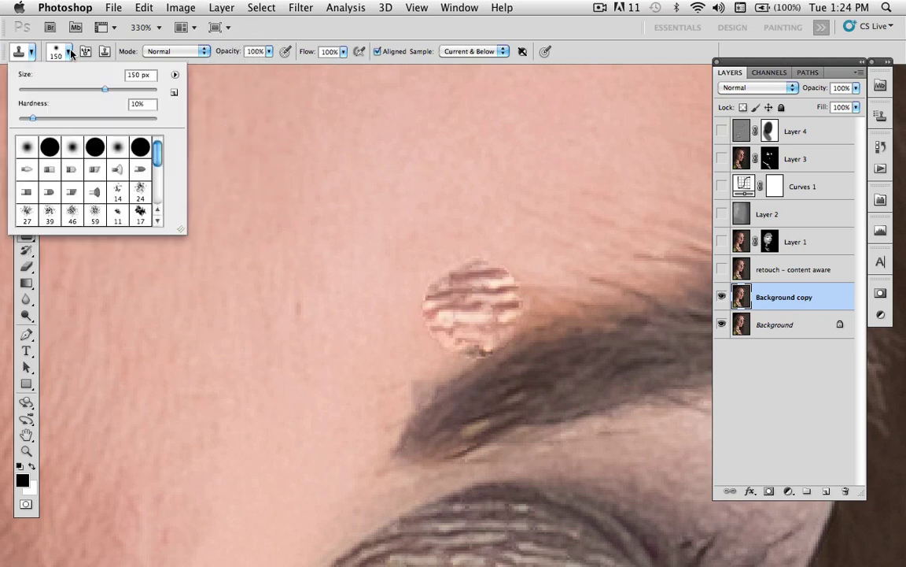
{"action": "left_click", "coordinate": [69, 52]}
{"action": "left_click", "coordinate": [69, 52]}
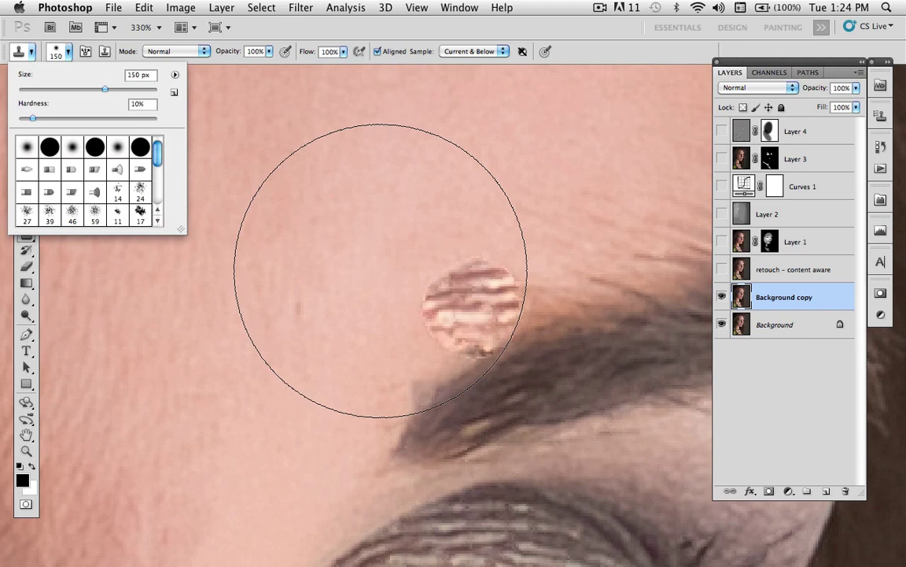
{"action": "left_click", "coordinate": [380, 270]}
{"action": "left_click", "coordinate": [551, 220]}
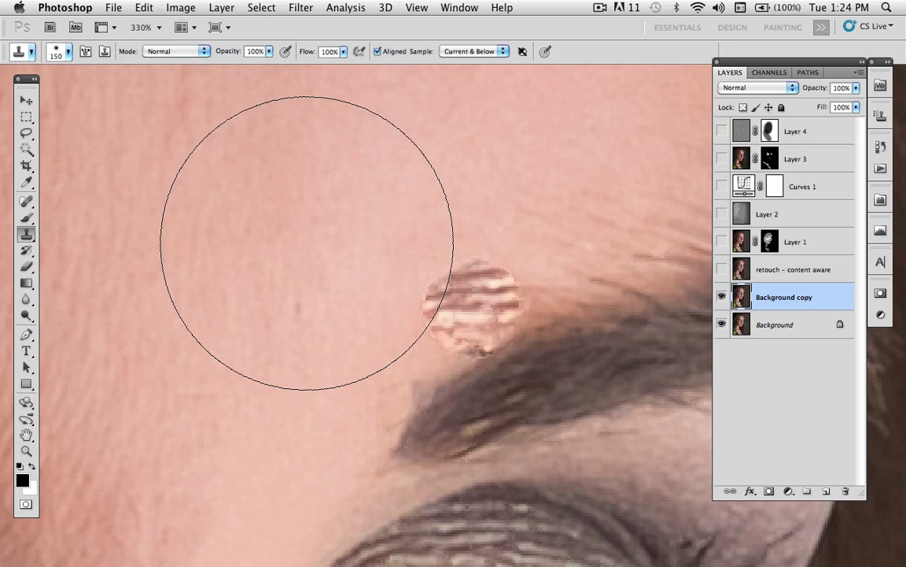
Reduce the clone brush to 52 px and clone clean forehead skin over the patterned patch above the far eyebrow.
{"action": "mouse_move", "coordinate": [292, 245]}
{"action": "left_mouse_down"}
{"action": "mouse_move", "coordinate": [189, 242]}
{"action": "mouse_move", "coordinate": [443, 265]}
{"action": "mouse_move", "coordinate": [219, 251]}
{"action": "mouse_move", "coordinate": [253, 255]}
{"action": "mouse_move", "coordinate": [216, 263]}
{"action": "mouse_move", "coordinate": [224, 164]}
{"action": "mouse_move", "coordinate": [240, 380]}
{"action": "mouse_move", "coordinate": [242, 133]}
{"action": "mouse_move", "coordinate": [245, 253]}
{"action": "mouse_move", "coordinate": [244, 208]}
{"action": "mouse_move", "coordinate": [237, 209]}
{"action": "mouse_move", "coordinate": [280, 210]}
{"action": "mouse_move", "coordinate": [223, 214]}
{"action": "left_mouse_up"}
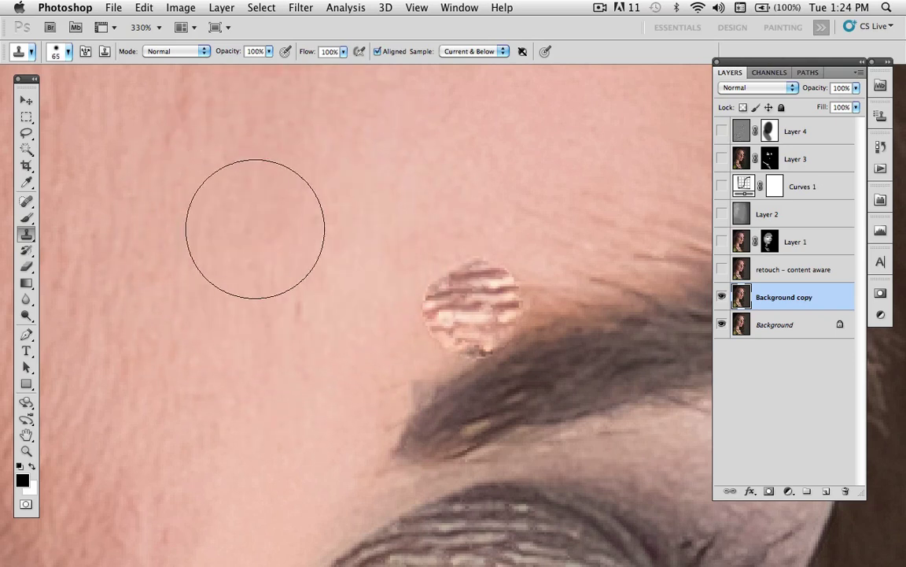
{"action": "left_click_drag", "start_coordinate": [279, 272], "coordinate": [265, 272]}
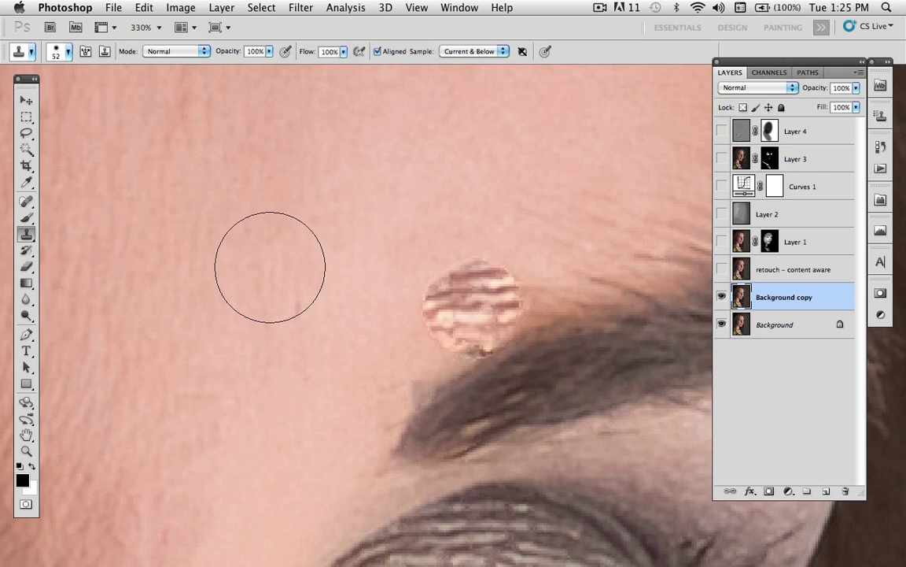
{"action": "left_click", "coordinate": [269, 262], "text": "alt"}
{"action": "mouse_move", "coordinate": [453, 297]}
{"action": "left_mouse_down"}
{"action": "mouse_move", "coordinate": [465, 289]}
{"action": "mouse_move", "coordinate": [471, 299]}
{"action": "mouse_move", "coordinate": [437, 330]}
{"action": "mouse_move", "coordinate": [489, 330]}
{"action": "left_mouse_up"}
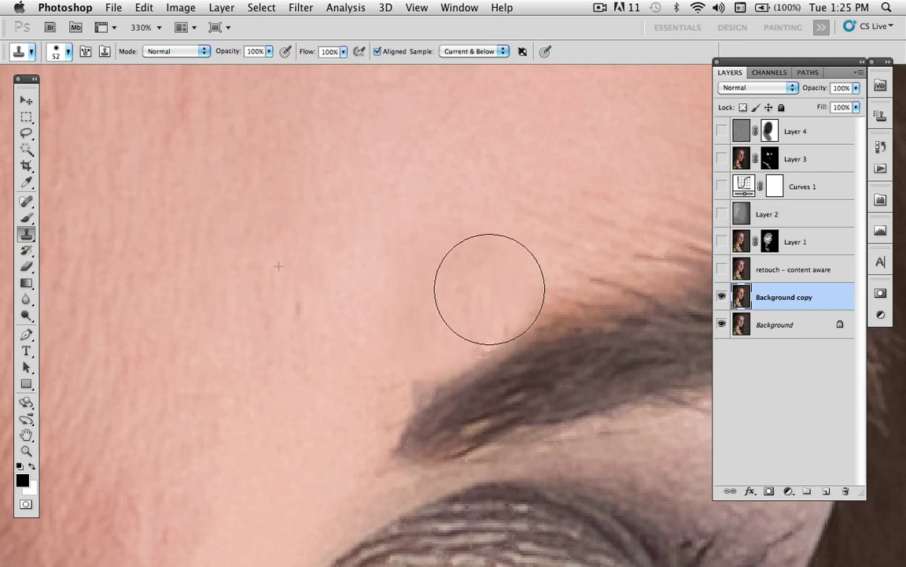
Stamp the visible layers into a new merged layer above Background copy, keeping the originals.
{"action": "double_click", "coordinate": [26, 434]}
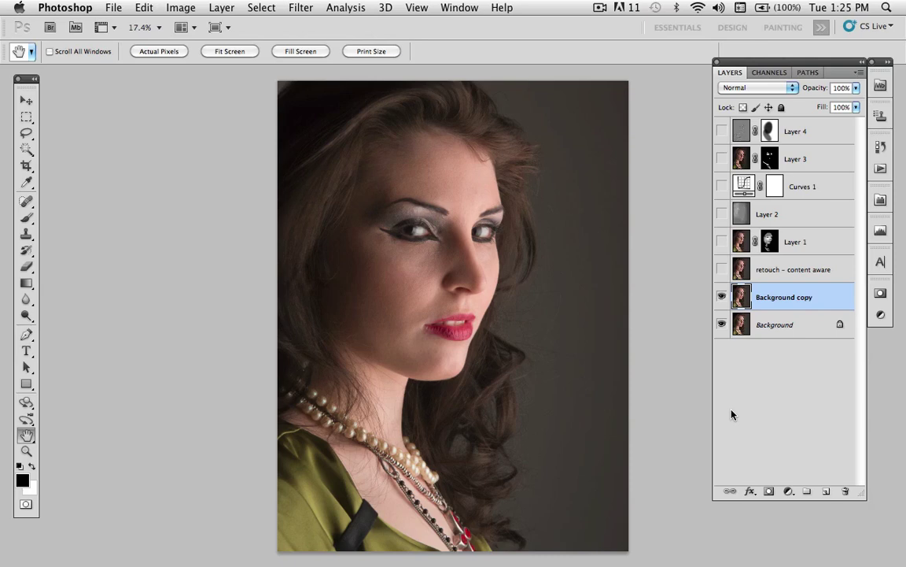
{"action": "key", "text": "z"}
{"action": "left_click", "coordinate": [474, 288]}
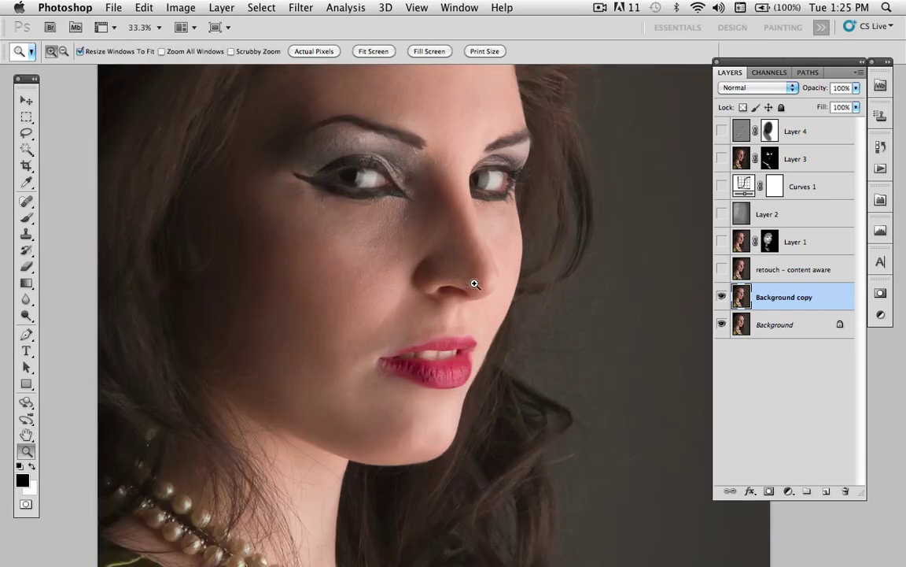
{"action": "left_click", "coordinate": [517, 346]}
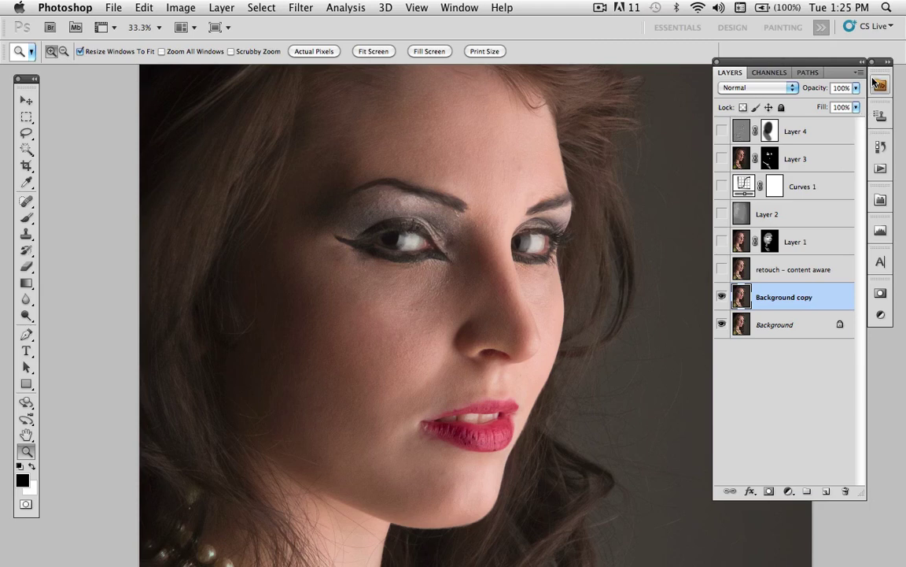
{"action": "key", "text": "alt"}
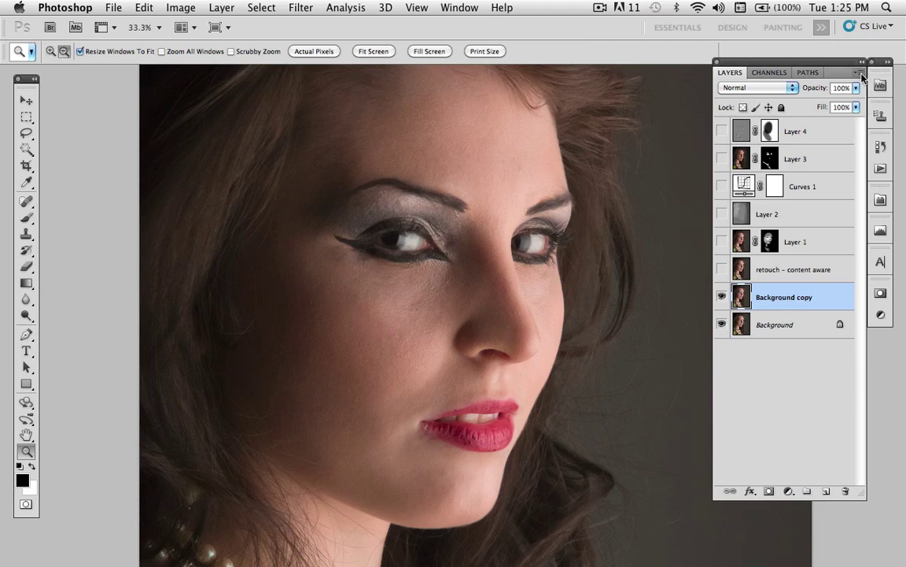
{"action": "left_click", "coordinate": [863, 75]}
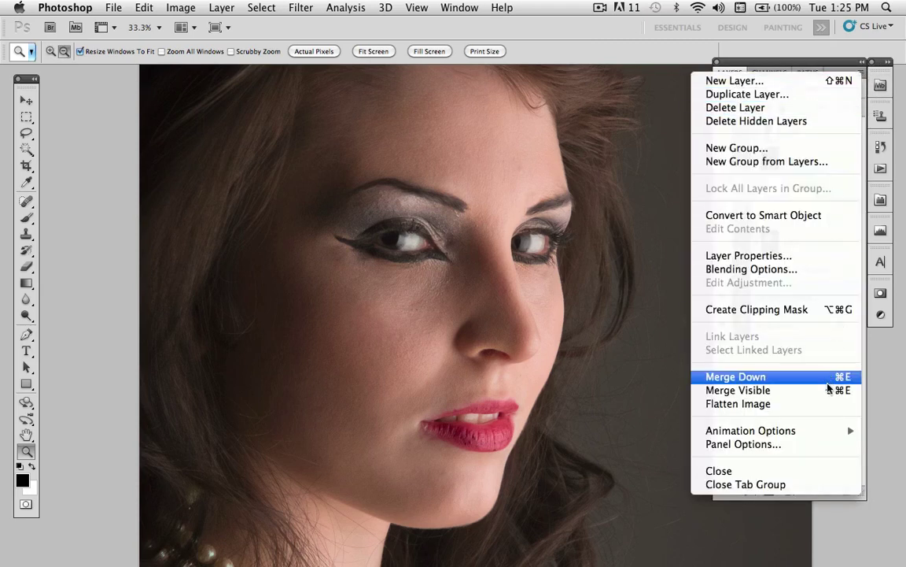
{"action": "left_click", "coordinate": [827, 391], "text": "alt"}
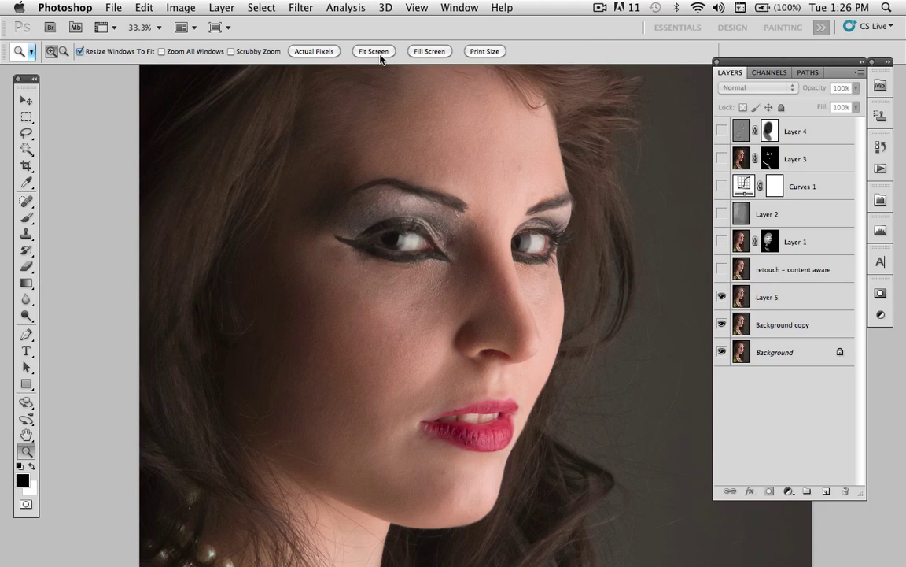
Begin a Surface Blur on Layer 5 with a radius of 17 pixels and a threshold of 25 levels.
{"action": "left_click", "coordinate": [301, 7]}
{"action": "left_click", "coordinate": [417, 118]}
{"action": "left_click", "coordinate": [795, 297]}
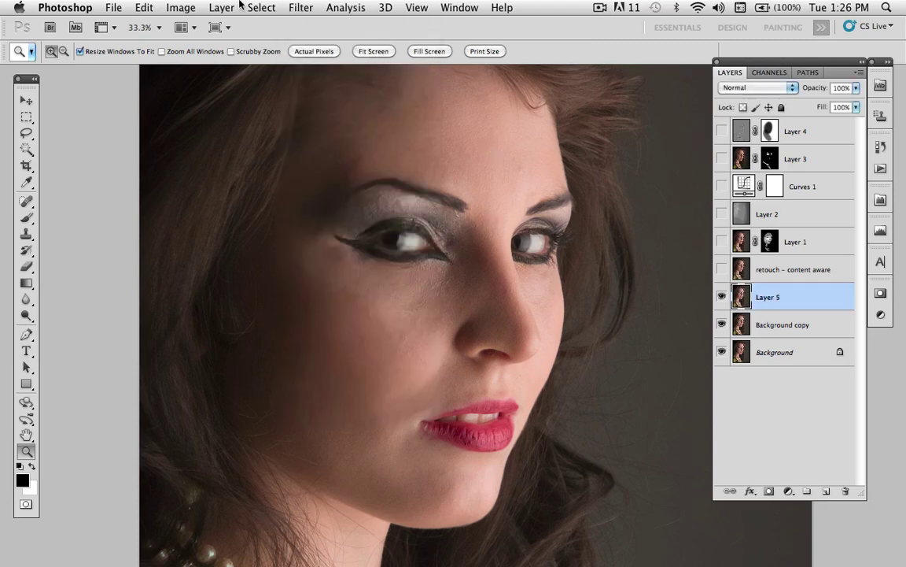
{"action": "left_click", "coordinate": [299, 8]}
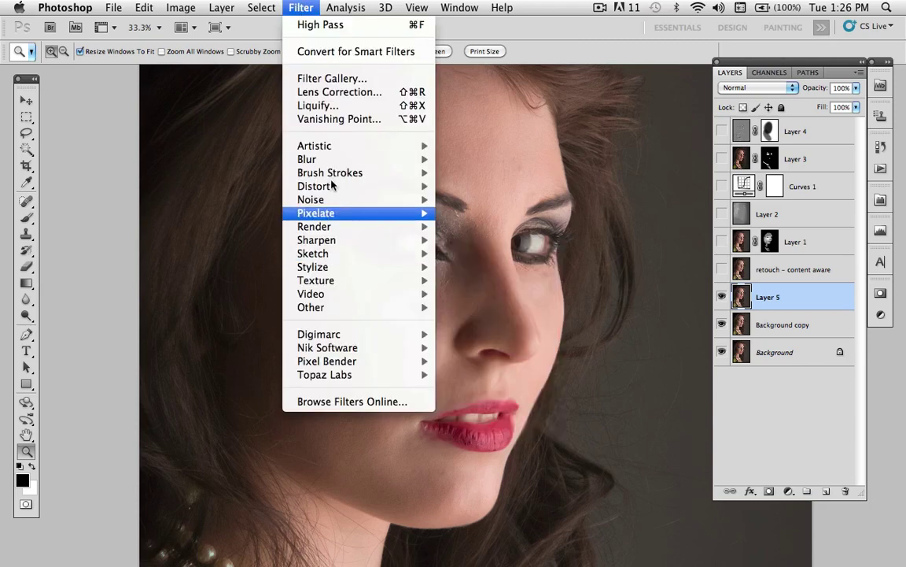
{"action": "mouse_move", "coordinate": [334, 161]}
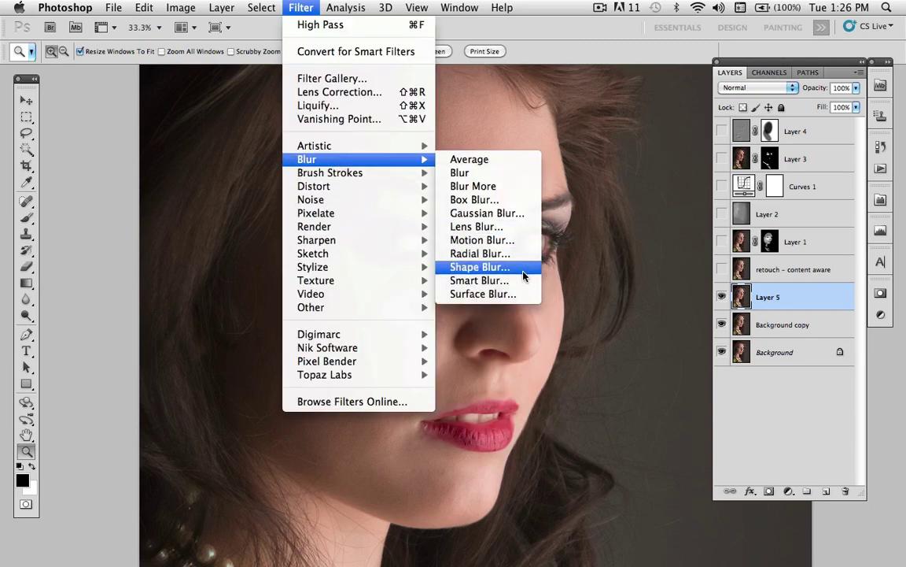
{"action": "left_click", "coordinate": [519, 295]}
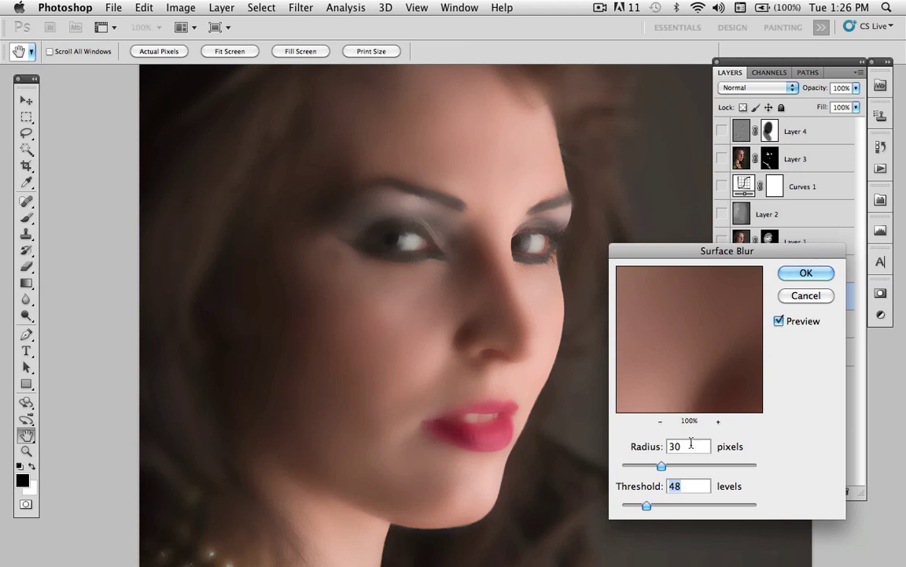
{"action": "left_click", "coordinate": [629, 446]}
{"action": "type", "text": "17"}
{"action": "key", "text": "Tab"}
{"action": "type", "text": "25"}
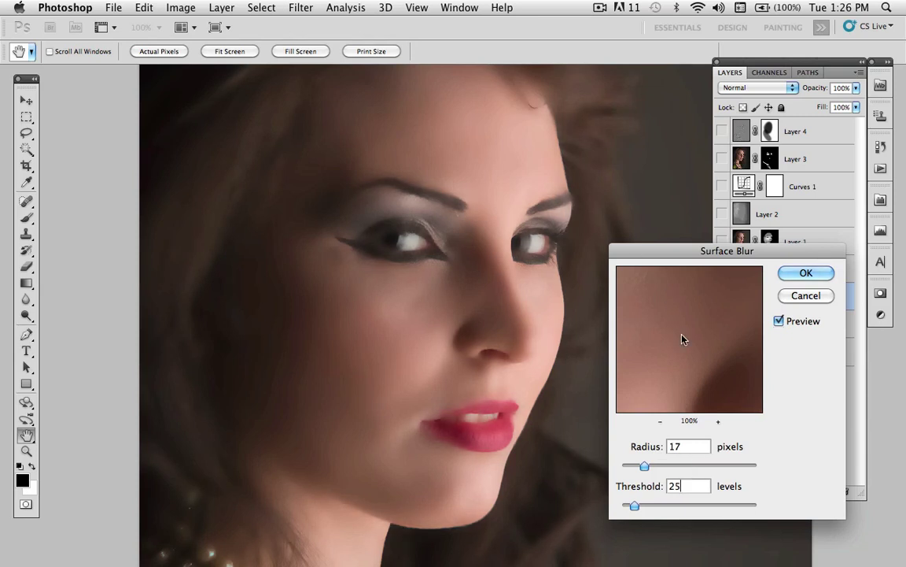
Check the blur preview on the face, then apply the Surface Blur with radius 24 pixels and threshold 46 levels.
{"action": "left_click_drag", "start_coordinate": [681, 329], "coordinate": [684, 378]}
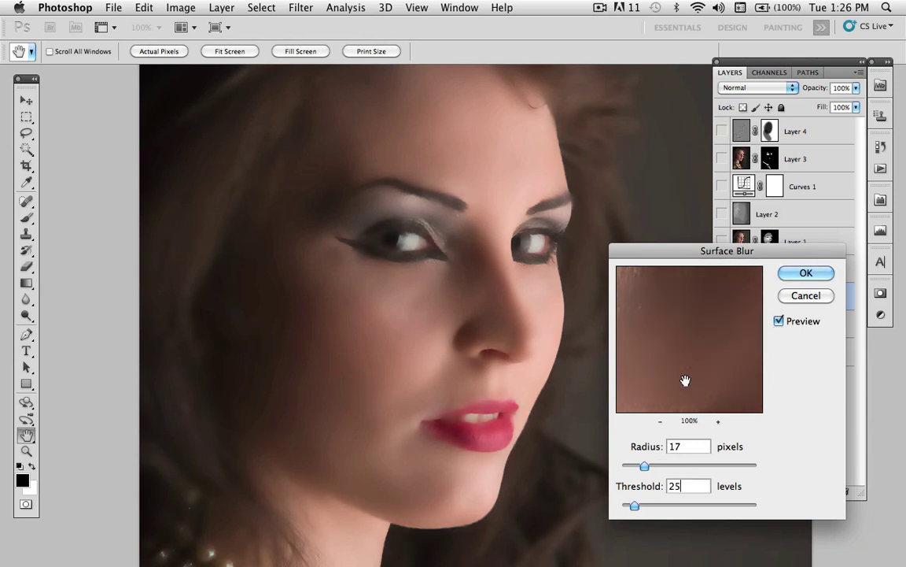
{"action": "left_click_drag", "start_coordinate": [692, 321], "coordinate": [709, 283]}
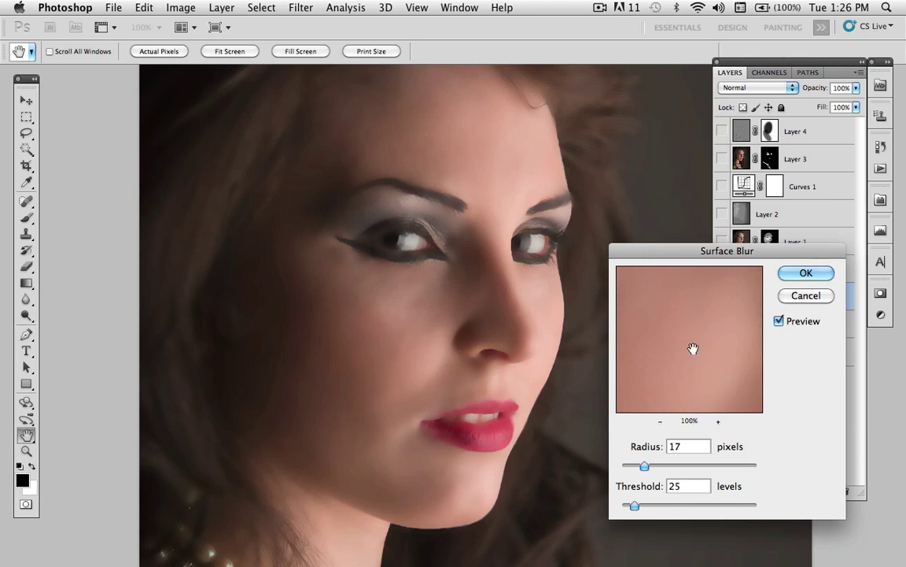
{"action": "left_click_drag", "start_coordinate": [694, 348], "coordinate": [690, 304]}
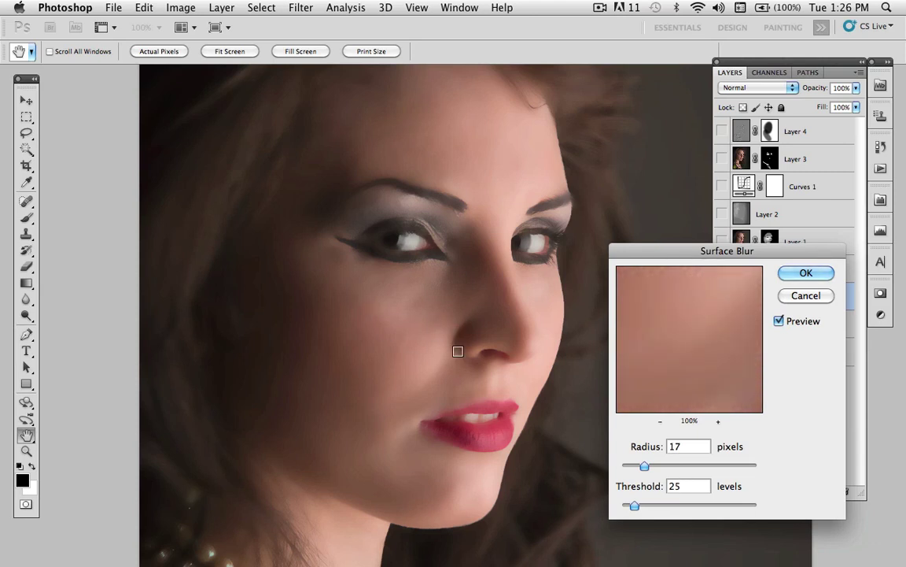
{"action": "left_click", "coordinate": [459, 323]}
{"action": "left_click_drag", "start_coordinate": [645, 465], "coordinate": [653, 467]}
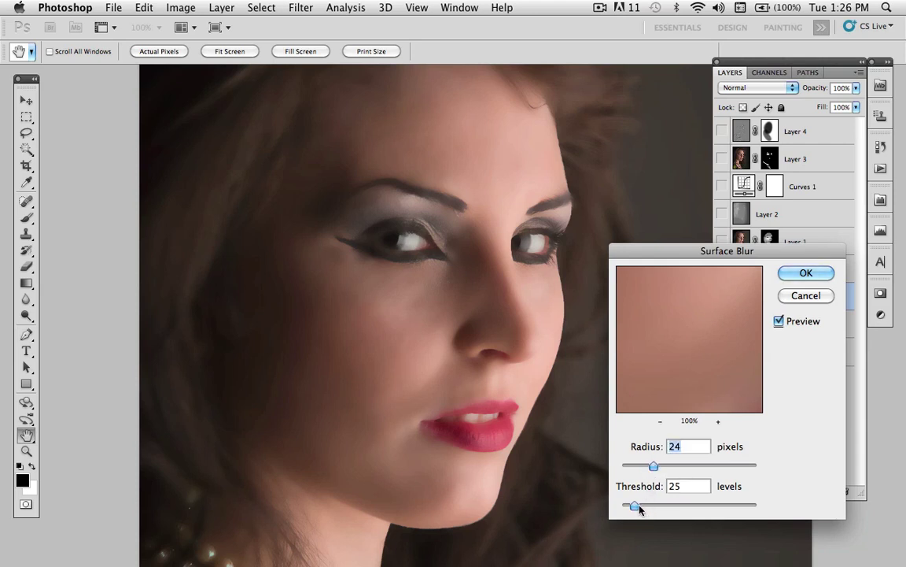
{"action": "left_click_drag", "start_coordinate": [636, 507], "coordinate": [646, 509]}
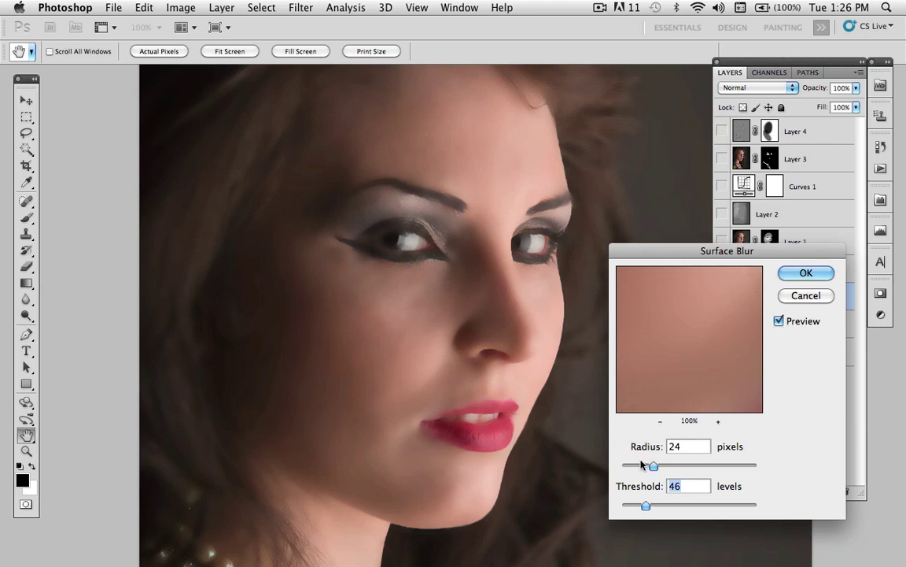
{"action": "left_click", "coordinate": [809, 276]}
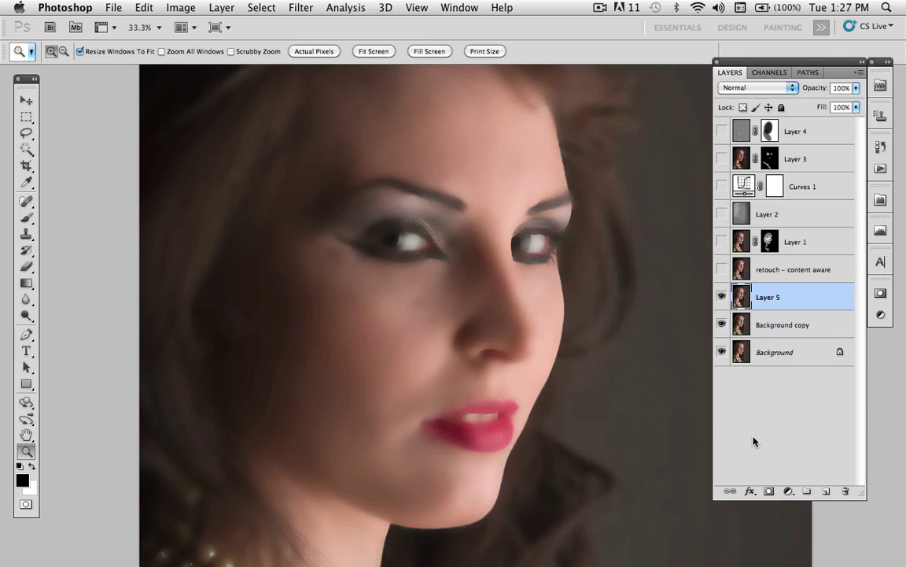
Hide the blurred Layer 5 with a black layer mask and ready the Brush tool with white as foreground colour.
{"action": "left_click", "coordinate": [769, 492], "text": "alt"}
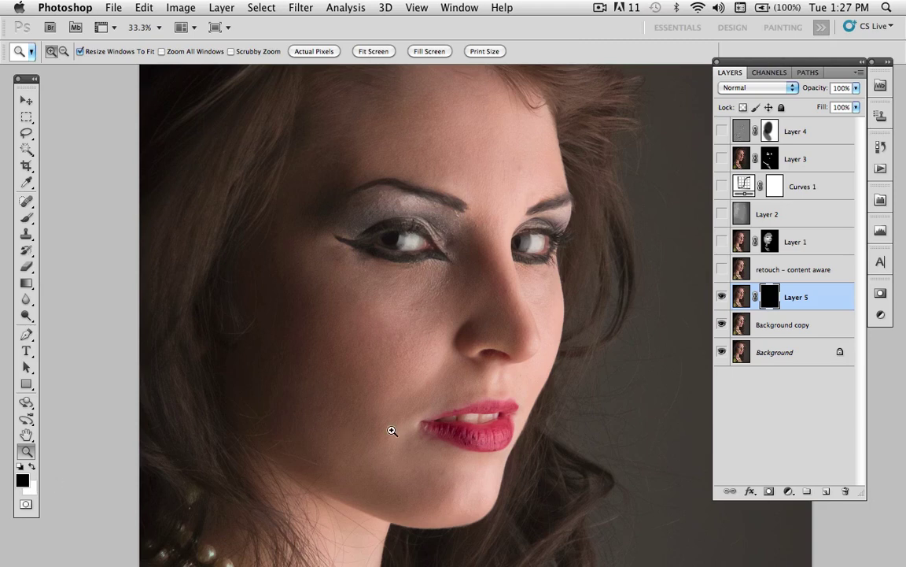
{"action": "key", "text": "x"}
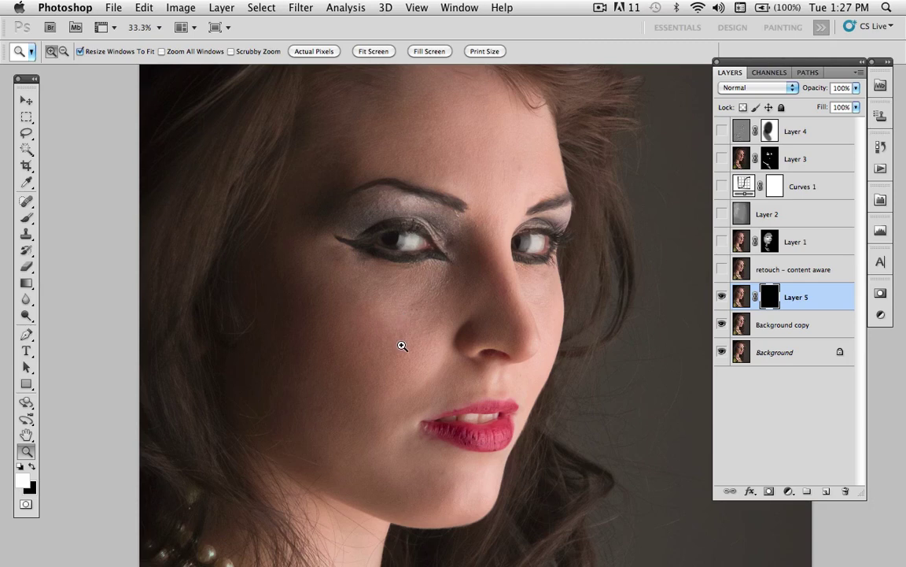
{"action": "key", "text": "b"}
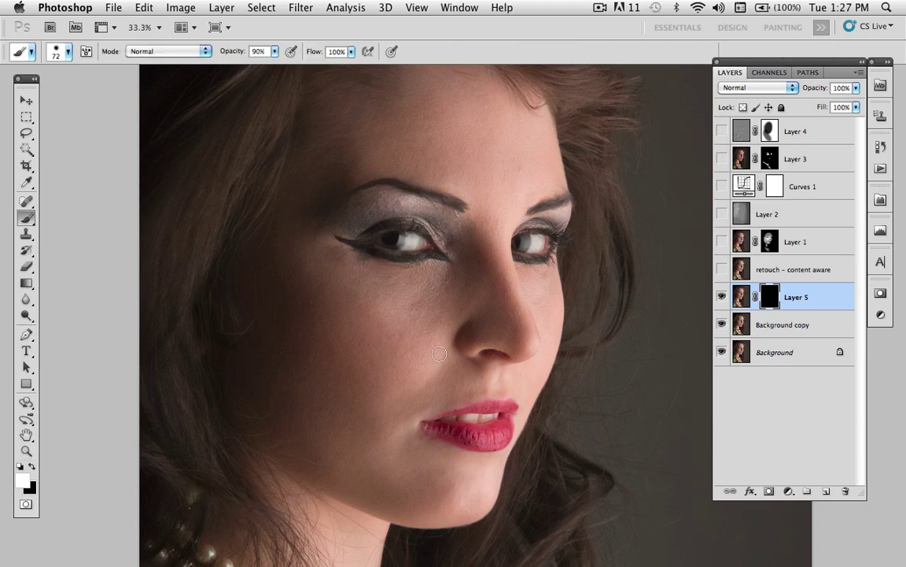
Set the mask brush to a size of 354 px and an opacity of 30%.
{"action": "mouse_move", "coordinate": [358, 366]}
{"action": "left_mouse_down", "text": "ctrl+alt"}
{"action": "mouse_move", "coordinate": [398, 368]}
{"action": "mouse_move", "coordinate": [399, 384]}
{"action": "left_mouse_up", "text": "ctrl+alt"}
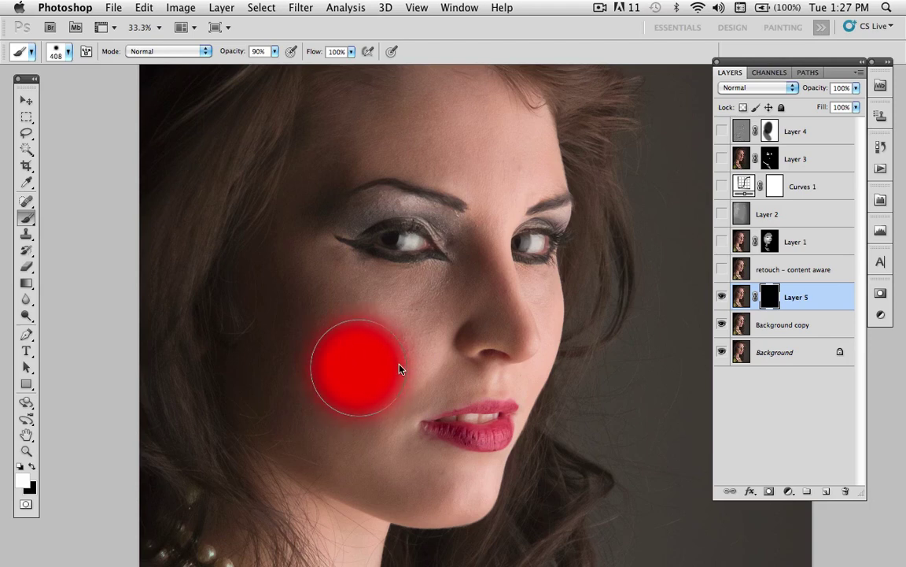
{"action": "mouse_move", "coordinate": [397, 346]}
{"action": "left_mouse_down", "text": "ctrl+alt"}
{"action": "mouse_move", "coordinate": [398, 329]}
{"action": "mouse_move", "coordinate": [354, 351]}
{"action": "mouse_move", "coordinate": [396, 351]}
{"action": "mouse_move", "coordinate": [401, 321]}
{"action": "mouse_move", "coordinate": [395, 333]}
{"action": "mouse_move", "coordinate": [388, 329]}
{"action": "left_mouse_up", "text": "ctrl+alt"}
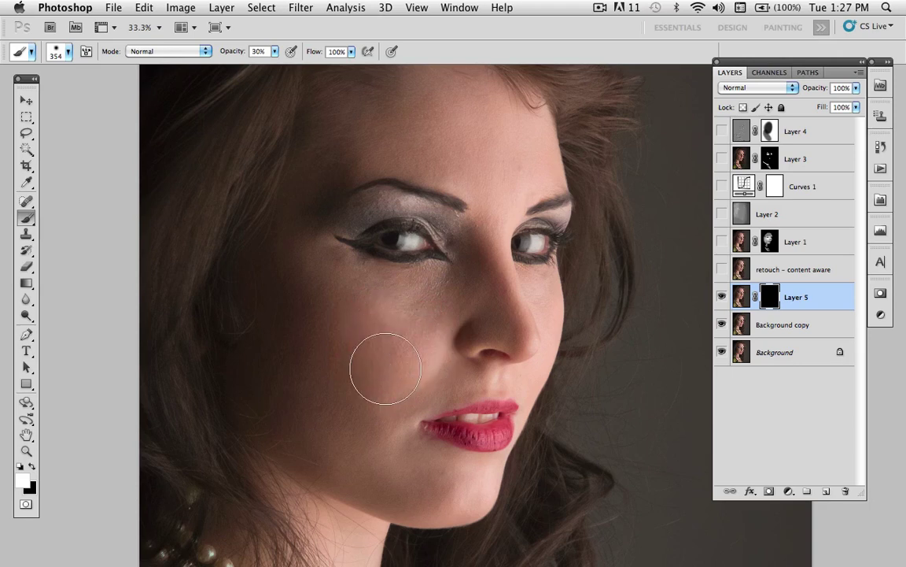
{"action": "left_click", "coordinate": [273, 51]}
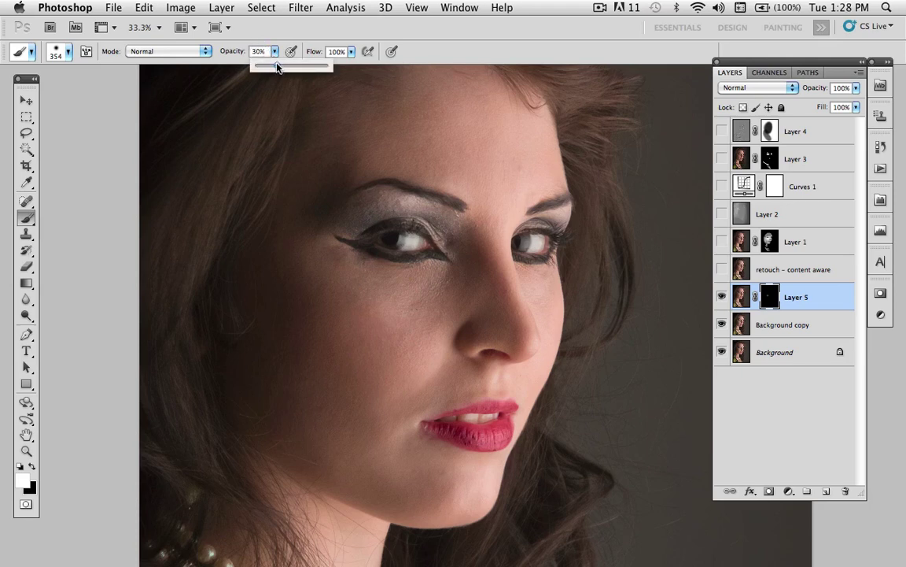
{"action": "left_click", "coordinate": [280, 68]}
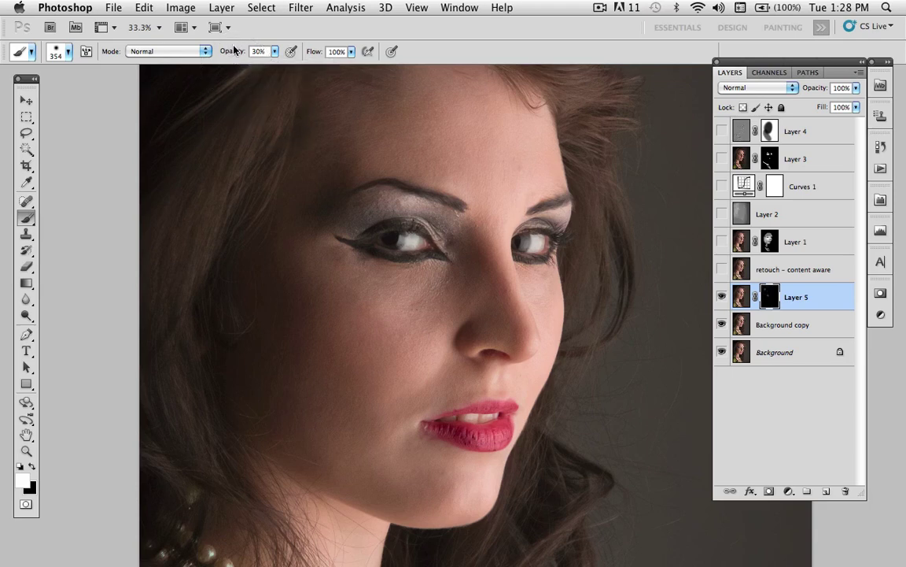
Paint the surface-blurred layer into the cheek, nose and forehead skin through its mask at 30% brush opacity.
{"action": "mouse_move", "coordinate": [233, 53]}
{"action": "left_mouse_down"}
{"action": "mouse_move", "coordinate": [199, 50]}
{"action": "mouse_move", "coordinate": [234, 54]}
{"action": "left_mouse_up"}
{"action": "mouse_move", "coordinate": [348, 297]}
{"action": "left_mouse_down"}
{"action": "mouse_move", "coordinate": [356, 328]}
{"action": "mouse_move", "coordinate": [402, 357]}
{"action": "mouse_move", "coordinate": [431, 311]}
{"action": "mouse_move", "coordinate": [324, 317]}
{"action": "mouse_move", "coordinate": [373, 314]}
{"action": "mouse_move", "coordinate": [386, 333]}
{"action": "mouse_move", "coordinate": [342, 422]}
{"action": "mouse_move", "coordinate": [356, 437]}
{"action": "mouse_move", "coordinate": [413, 332]}
{"action": "mouse_move", "coordinate": [336, 299]}
{"action": "mouse_move", "coordinate": [416, 314]}
{"action": "mouse_move", "coordinate": [387, 313]}
{"action": "mouse_move", "coordinate": [347, 381]}
{"action": "mouse_move", "coordinate": [343, 423]}
{"action": "left_mouse_up"}
{"action": "key", "text": "space"}
{"action": "left_click_drag", "start_coordinate": [461, 216], "coordinate": [447, 337]}
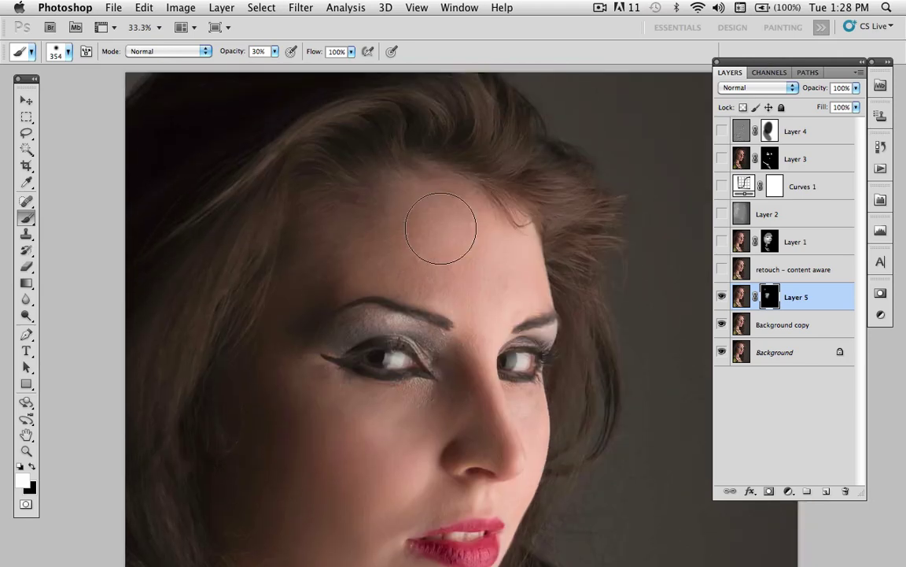
{"action": "mouse_move", "coordinate": [441, 228]}
{"action": "left_mouse_down"}
{"action": "mouse_move", "coordinate": [372, 239]}
{"action": "mouse_move", "coordinate": [385, 216]}
{"action": "mouse_move", "coordinate": [464, 214]}
{"action": "mouse_move", "coordinate": [418, 250]}
{"action": "mouse_move", "coordinate": [472, 280]}
{"action": "mouse_move", "coordinate": [502, 251]}
{"action": "mouse_move", "coordinate": [476, 262]}
{"action": "mouse_move", "coordinate": [479, 297]}
{"action": "mouse_move", "coordinate": [384, 246]}
{"action": "mouse_move", "coordinate": [498, 275]}
{"action": "mouse_move", "coordinate": [456, 221]}
{"action": "mouse_move", "coordinate": [424, 210]}
{"action": "mouse_move", "coordinate": [506, 263]}
{"action": "mouse_move", "coordinate": [508, 281]}
{"action": "mouse_move", "coordinate": [353, 241]}
{"action": "mouse_move", "coordinate": [314, 252]}
{"action": "mouse_move", "coordinate": [330, 257]}
{"action": "mouse_move", "coordinate": [293, 299]}
{"action": "mouse_move", "coordinate": [277, 403]}
{"action": "left_mouse_up"}
Paint more of the blur into the cheek, jaw and chin at 50% brush opacity, and return the opacity to 30%.
{"action": "key", "text": "5"}
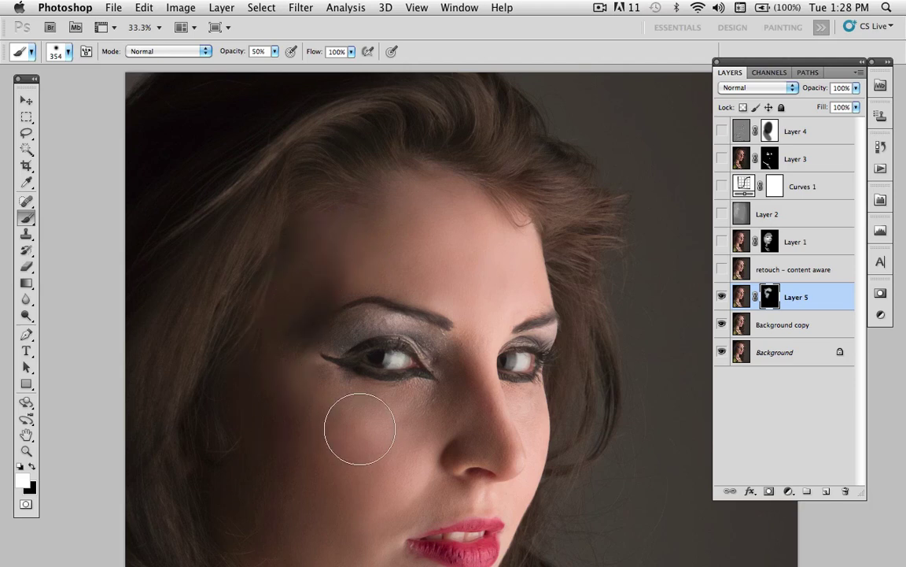
{"action": "scroll", "coordinate": [356, 429], "scroll_direction": "down", "scroll_amount": 5}
{"action": "left_click_drag", "start_coordinate": [338, 468], "coordinate": [318, 471]}
{"action": "mouse_move", "coordinate": [409, 433]}
{"action": "left_mouse_down"}
{"action": "mouse_move", "coordinate": [487, 427]}
{"action": "mouse_move", "coordinate": [421, 434]}
{"action": "mouse_move", "coordinate": [353, 471]}
{"action": "mouse_move", "coordinate": [385, 497]}
{"action": "mouse_move", "coordinate": [438, 517]}
{"action": "mouse_move", "coordinate": [427, 543]}
{"action": "mouse_move", "coordinate": [386, 547]}
{"action": "mouse_move", "coordinate": [410, 536]}
{"action": "mouse_move", "coordinate": [421, 476]}
{"action": "mouse_move", "coordinate": [413, 386]}
{"action": "mouse_move", "coordinate": [435, 393]}
{"action": "mouse_move", "coordinate": [377, 388]}
{"action": "mouse_move", "coordinate": [415, 385]}
{"action": "mouse_move", "coordinate": [336, 414]}
{"action": "mouse_move", "coordinate": [427, 407]}
{"action": "mouse_move", "coordinate": [306, 360]}
{"action": "mouse_move", "coordinate": [350, 263]}
{"action": "mouse_move", "coordinate": [405, 186]}
{"action": "mouse_move", "coordinate": [337, 186]}
{"action": "mouse_move", "coordinate": [378, 189]}
{"action": "mouse_move", "coordinate": [282, 173]}
{"action": "mouse_move", "coordinate": [293, 161]}
{"action": "mouse_move", "coordinate": [323, 187]}
{"action": "mouse_move", "coordinate": [271, 285]}
{"action": "mouse_move", "coordinate": [284, 377]}
{"action": "mouse_move", "coordinate": [207, 237]}
{"action": "mouse_move", "coordinate": [274, 349]}
{"action": "mouse_move", "coordinate": [240, 268]}
{"action": "left_mouse_up"}
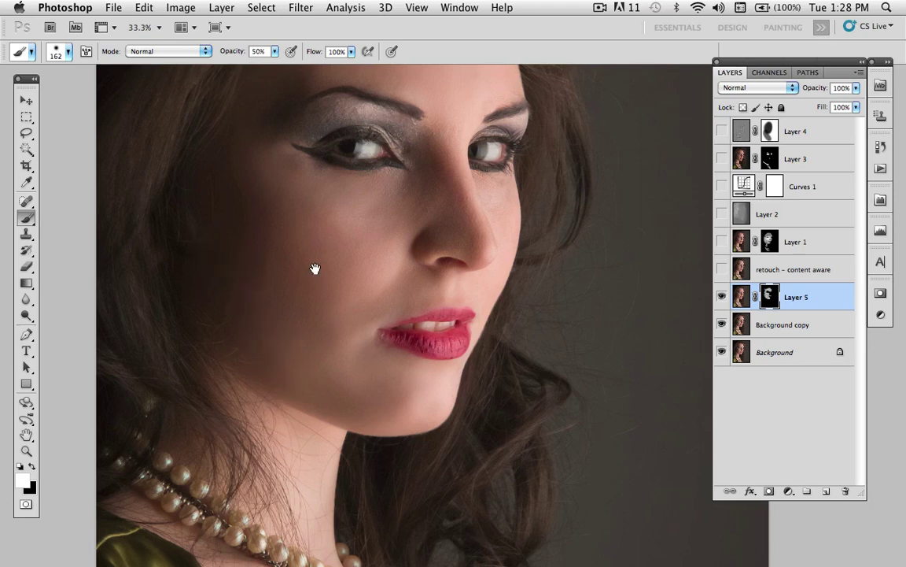
{"action": "left_click_drag", "start_coordinate": [316, 267], "coordinate": [243, 421]}
{"action": "mouse_move", "coordinate": [391, 395]}
{"action": "left_mouse_down"}
{"action": "mouse_move", "coordinate": [377, 301]}
{"action": "mouse_move", "coordinate": [336, 384]}
{"action": "mouse_move", "coordinate": [363, 317]}
{"action": "mouse_move", "coordinate": [321, 388]}
{"action": "mouse_move", "coordinate": [373, 383]}
{"action": "mouse_move", "coordinate": [380, 266]}
{"action": "mouse_move", "coordinate": [376, 273]}
{"action": "mouse_move", "coordinate": [412, 248]}
{"action": "mouse_move", "coordinate": [432, 328]}
{"action": "mouse_move", "coordinate": [428, 392]}
{"action": "mouse_move", "coordinate": [400, 450]}
{"action": "mouse_move", "coordinate": [336, 289]}
{"action": "mouse_move", "coordinate": [349, 291]}
{"action": "mouse_move", "coordinate": [292, 266]}
{"action": "mouse_move", "coordinate": [264, 267]}
{"action": "mouse_move", "coordinate": [222, 287]}
{"action": "mouse_move", "coordinate": [300, 266]}
{"action": "mouse_move", "coordinate": [337, 283]}
{"action": "mouse_move", "coordinate": [282, 259]}
{"action": "mouse_move", "coordinate": [225, 281]}
{"action": "mouse_move", "coordinate": [312, 276]}
{"action": "mouse_move", "coordinate": [385, 286]}
{"action": "mouse_move", "coordinate": [448, 279]}
{"action": "left_mouse_up"}
{"action": "key", "text": "3"}
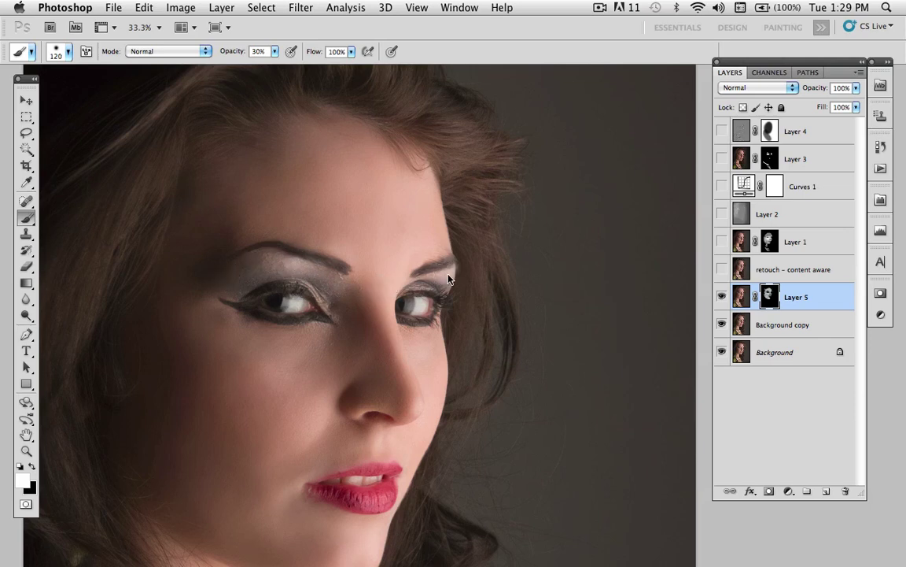
Inspect the neck and face, and compare the portrait with the smoothing of Layer 5 off and on.
{"action": "left_click_drag", "start_coordinate": [374, 418], "coordinate": [424, 146]}
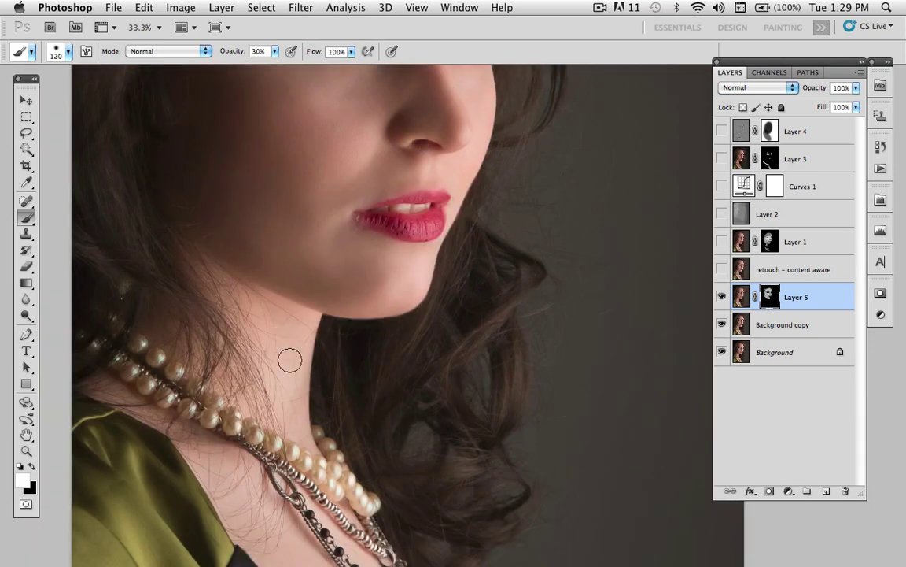
{"action": "mouse_move", "coordinate": [303, 515]}
{"action": "left_mouse_down"}
{"action": "mouse_move", "coordinate": [294, 319]}
{"action": "mouse_move", "coordinate": [255, 290]}
{"action": "mouse_move", "coordinate": [240, 405]}
{"action": "left_mouse_up"}
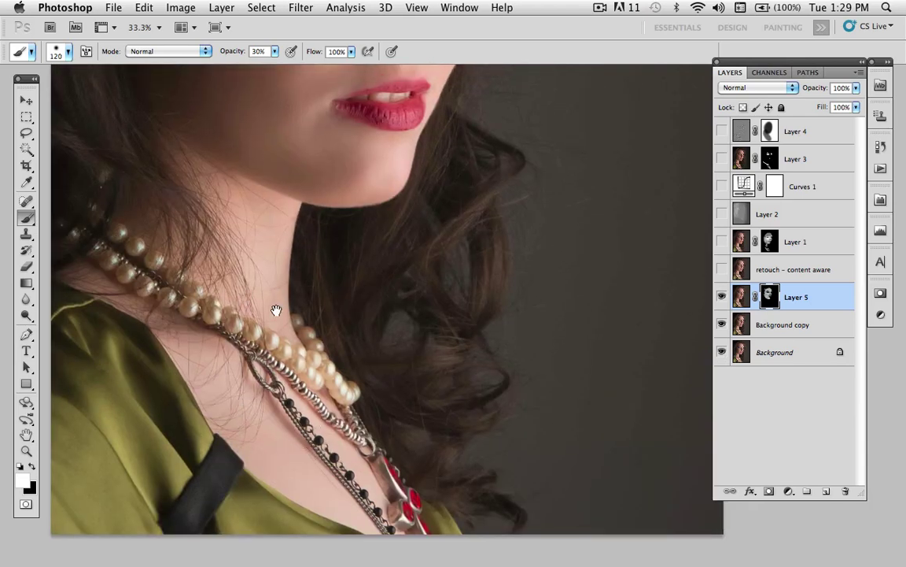
{"action": "left_click_drag", "start_coordinate": [275, 307], "coordinate": [297, 527]}
{"action": "left_click_drag", "start_coordinate": [299, 306], "coordinate": [295, 403]}
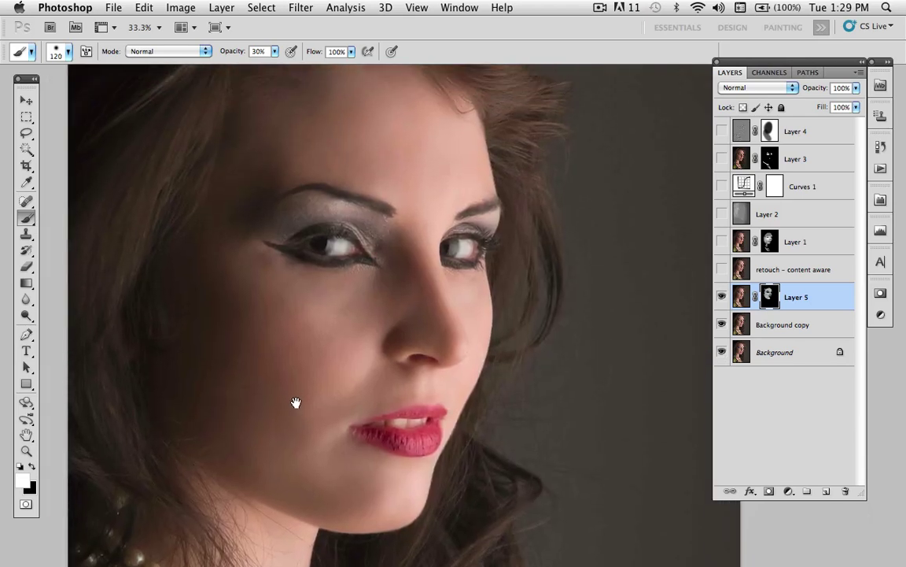
{"action": "left_click", "coordinate": [722, 299]}
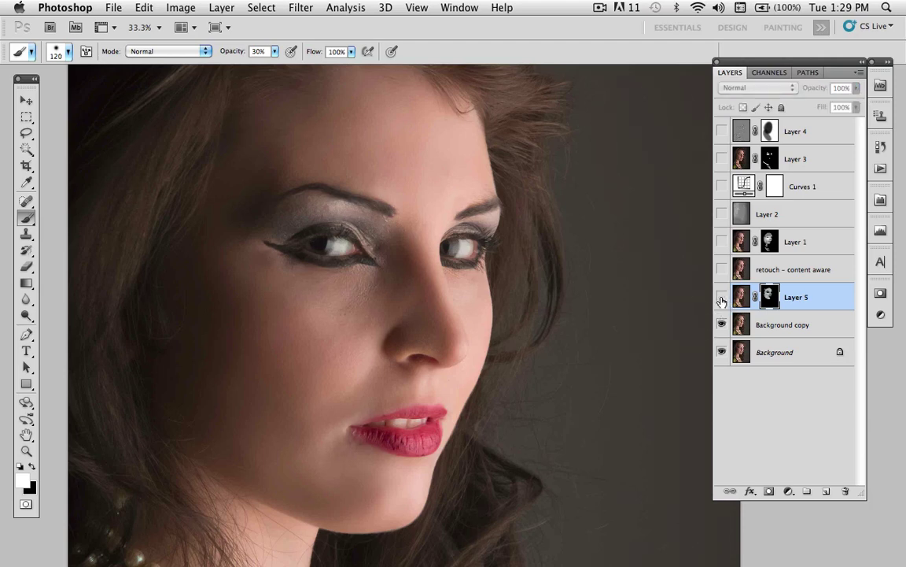
{"action": "left_click", "coordinate": [722, 298]}
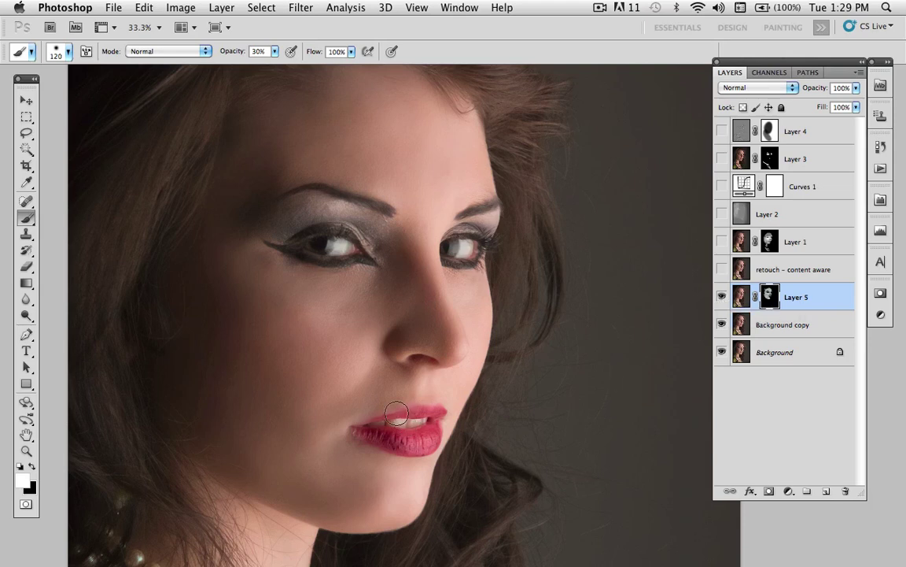
Smooth the creases of both lips on Layer 5's mask with a small white brush at 50% opacity.
{"action": "key", "text": "z"}
{"action": "left_click_drag", "start_coordinate": [310, 370], "coordinate": [472, 486]}
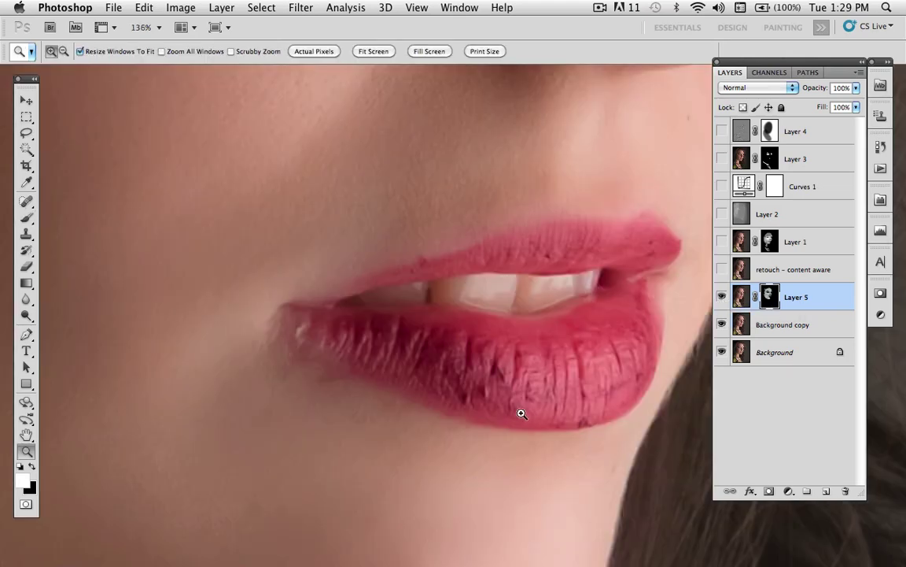
{"action": "key", "text": "b"}
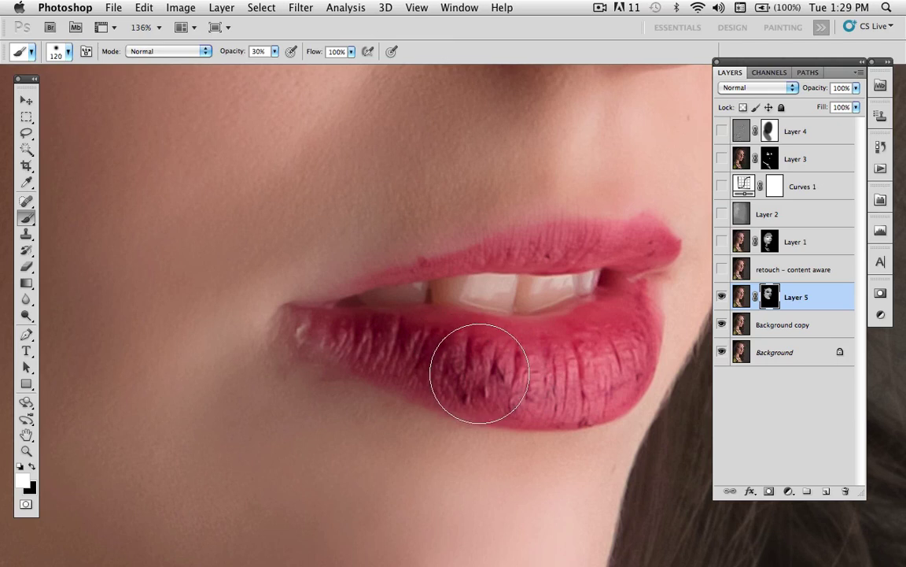
{"action": "left_click_drag", "start_coordinate": [476, 376], "coordinate": [455, 366]}
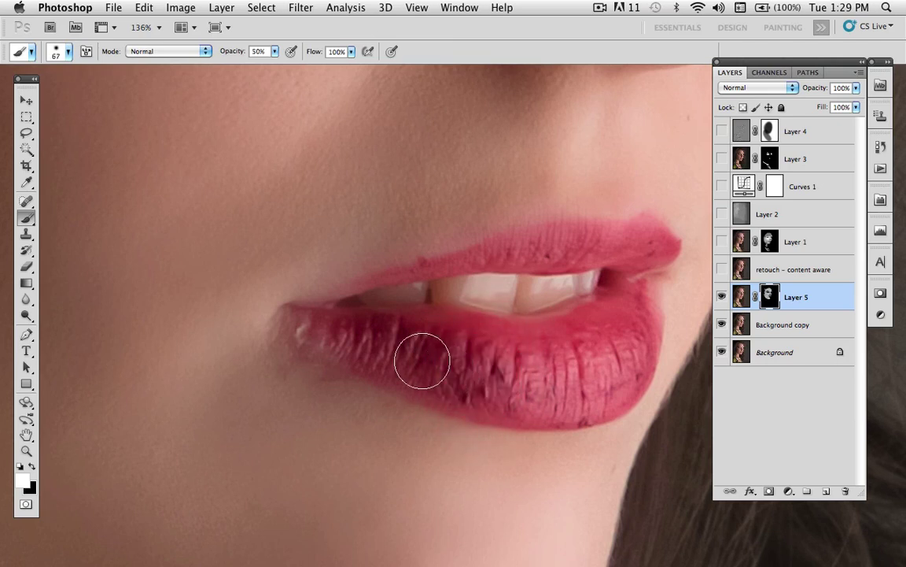
{"action": "key", "text": "5"}
{"action": "mouse_move", "coordinate": [574, 384]}
{"action": "left_mouse_down"}
{"action": "mouse_move", "coordinate": [470, 368]}
{"action": "mouse_move", "coordinate": [615, 358]}
{"action": "mouse_move", "coordinate": [505, 372]}
{"action": "mouse_move", "coordinate": [441, 365]}
{"action": "mouse_move", "coordinate": [531, 399]}
{"action": "mouse_move", "coordinate": [607, 390]}
{"action": "mouse_move", "coordinate": [571, 393]}
{"action": "left_mouse_up"}
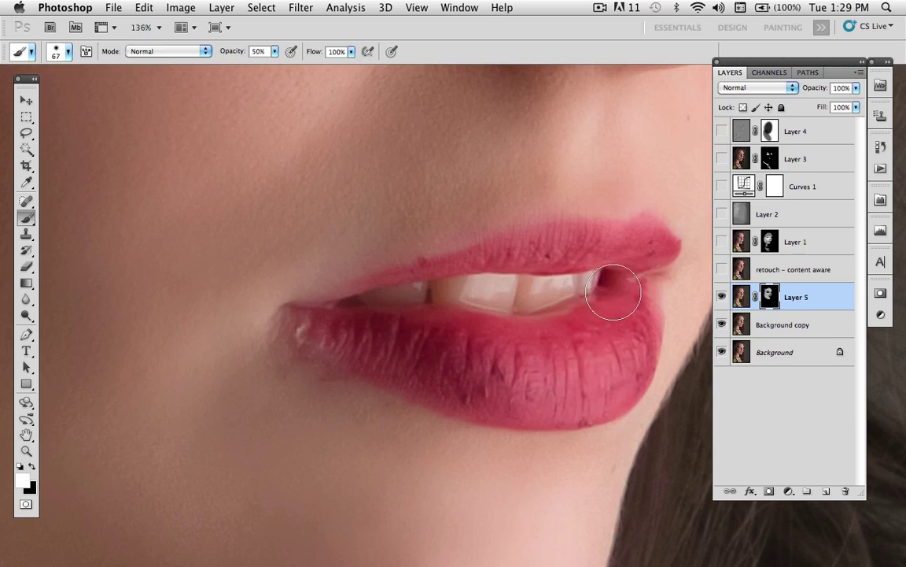
{"action": "left_click_drag", "start_coordinate": [622, 259], "coordinate": [617, 261]}
{"action": "mouse_move", "coordinate": [649, 247]}
{"action": "left_mouse_down"}
{"action": "mouse_move", "coordinate": [535, 247]}
{"action": "mouse_move", "coordinate": [389, 271]}
{"action": "mouse_move", "coordinate": [289, 329]}
{"action": "mouse_move", "coordinate": [358, 361]}
{"action": "mouse_move", "coordinate": [271, 334]}
{"action": "mouse_move", "coordinate": [302, 332]}
{"action": "mouse_move", "coordinate": [297, 350]}
{"action": "mouse_move", "coordinate": [276, 296]}
{"action": "mouse_move", "coordinate": [312, 275]}
{"action": "mouse_move", "coordinate": [415, 253]}
{"action": "mouse_move", "coordinate": [340, 263]}
{"action": "mouse_move", "coordinate": [502, 439]}
{"action": "mouse_move", "coordinate": [641, 368]}
{"action": "mouse_move", "coordinate": [319, 334]}
{"action": "mouse_move", "coordinate": [268, 423]}
{"action": "mouse_move", "coordinate": [344, 343]}
{"action": "mouse_move", "coordinate": [502, 320]}
{"action": "mouse_move", "coordinate": [645, 329]}
{"action": "left_mouse_up"}
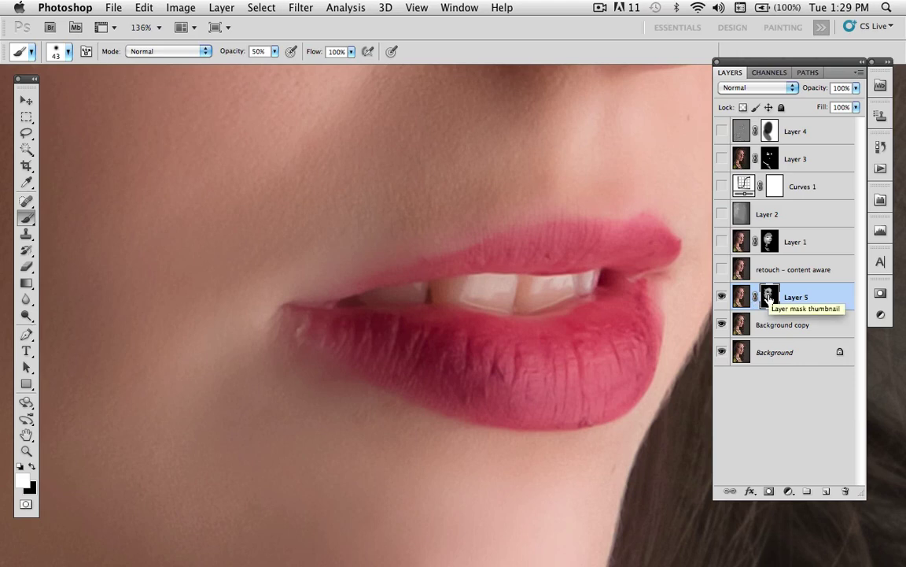
Display Layer 5's mask on its own, feather it by 17 px, and return to the normal image view.
{"action": "left_click", "coordinate": [768, 297], "text": "alt"}
{"action": "key", "text": "super+0"}
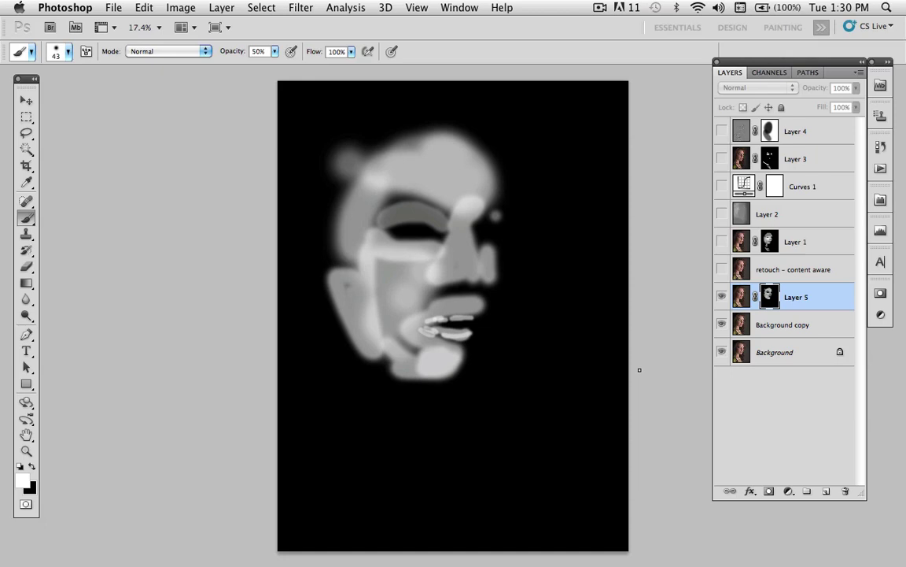
{"action": "left_click", "coordinate": [881, 295]}
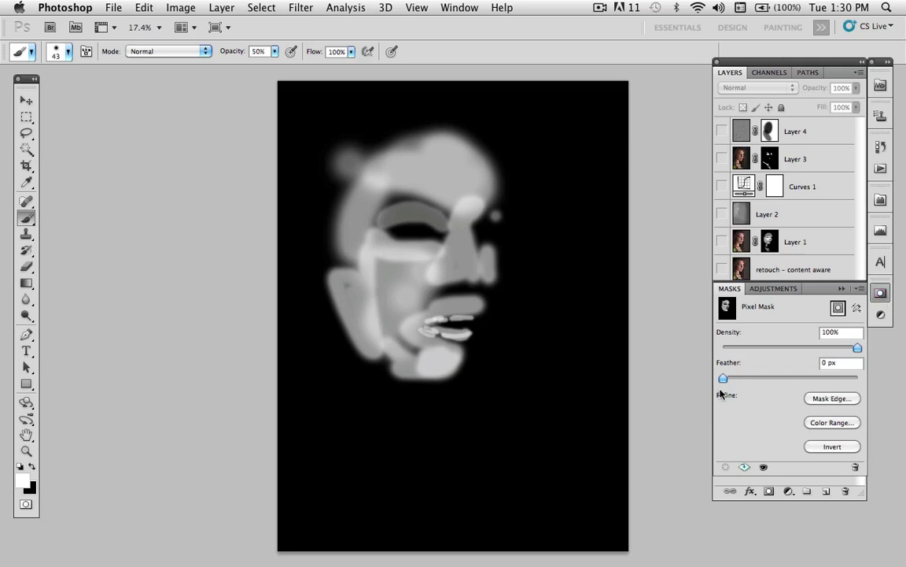
{"action": "left_click_drag", "start_coordinate": [724, 380], "coordinate": [775, 381]}
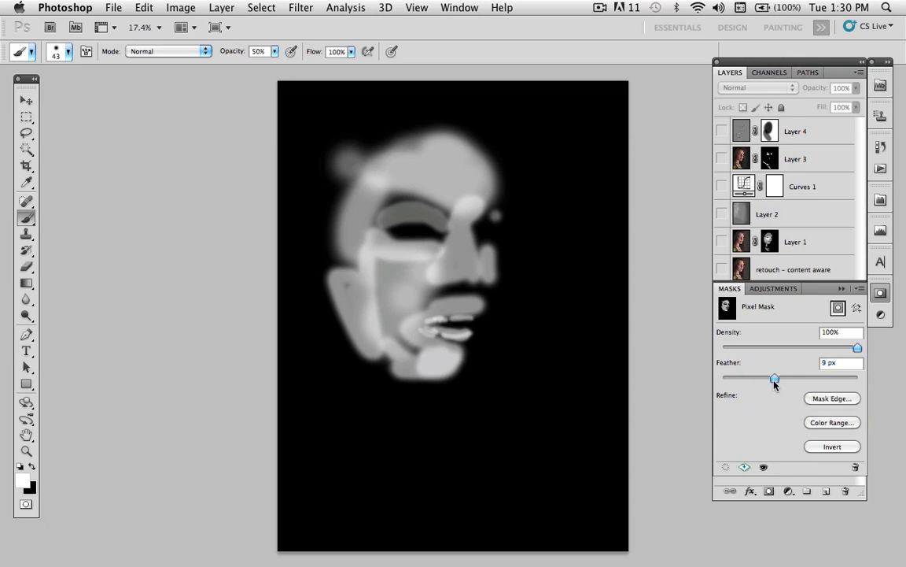
{"action": "mouse_move", "coordinate": [775, 381]}
{"action": "left_mouse_down"}
{"action": "mouse_move", "coordinate": [795, 381]}
{"action": "mouse_move", "coordinate": [781, 383]}
{"action": "left_mouse_up"}
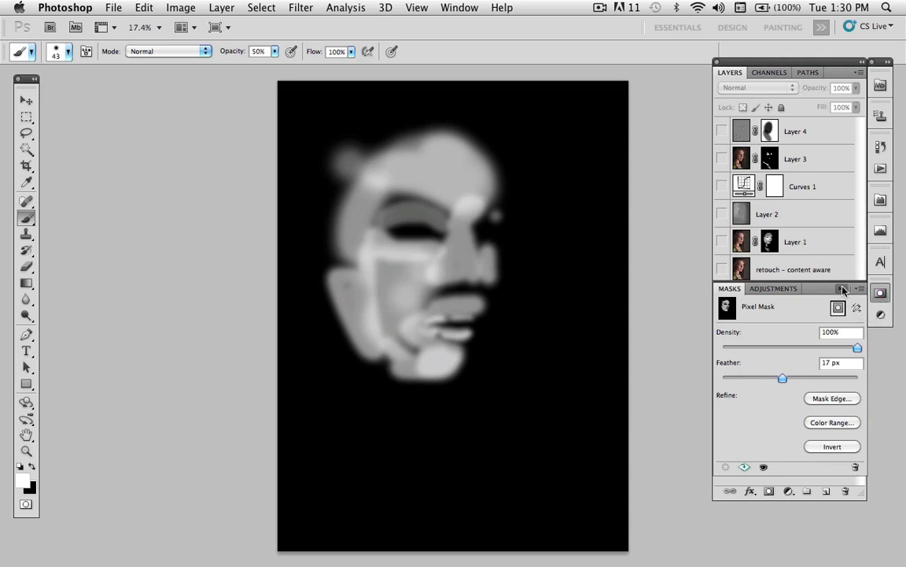
{"action": "double_click", "coordinate": [836, 285]}
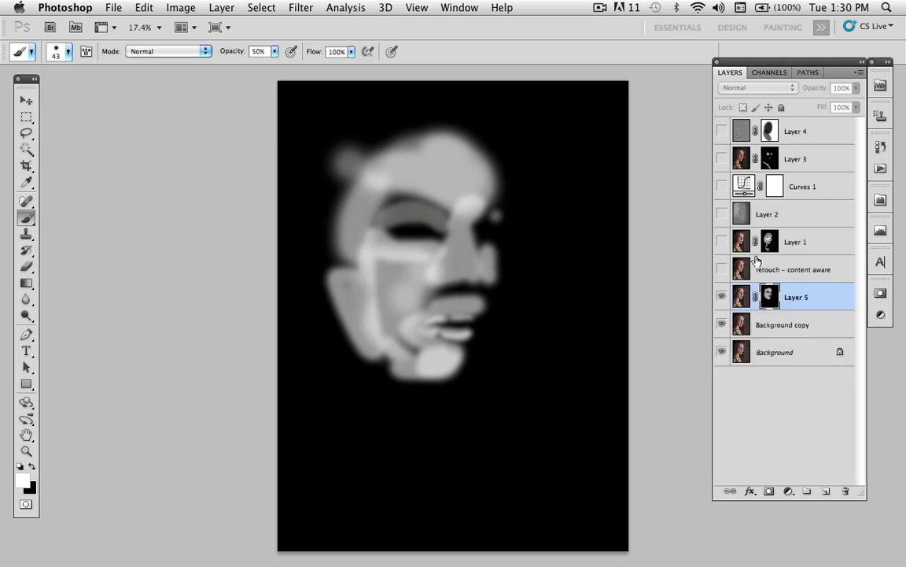
{"action": "left_click", "coordinate": [738, 302]}
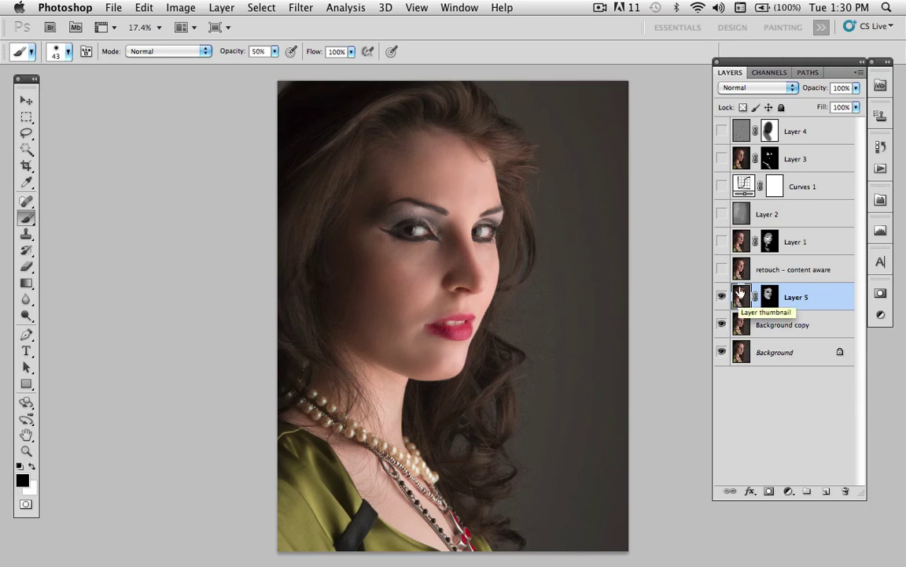
{"action": "mouse_move", "coordinate": [722, 297]}
{"action": "left_mouse_down"}
{"action": "mouse_move", "coordinate": [723, 328]}
{"action": "mouse_move", "coordinate": [722, 297]}
{"action": "left_mouse_up"}
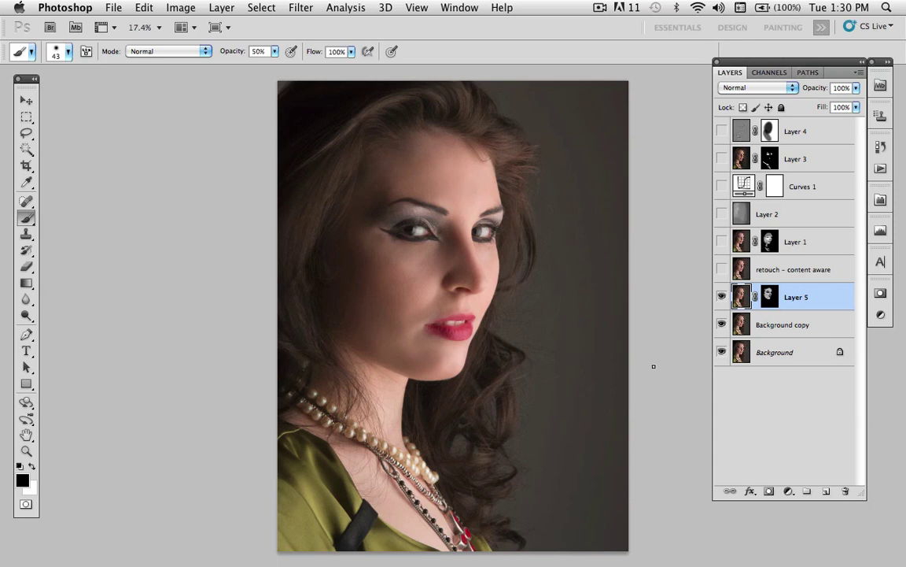
{"action": "left_click", "coordinate": [770, 297], "text": "alt"}
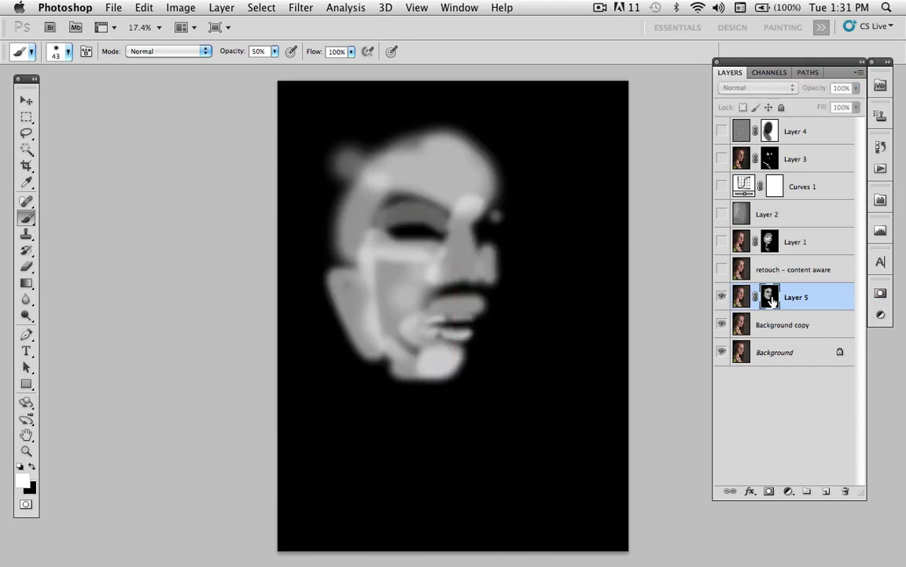
{"action": "left_click", "coordinate": [306, 9]}
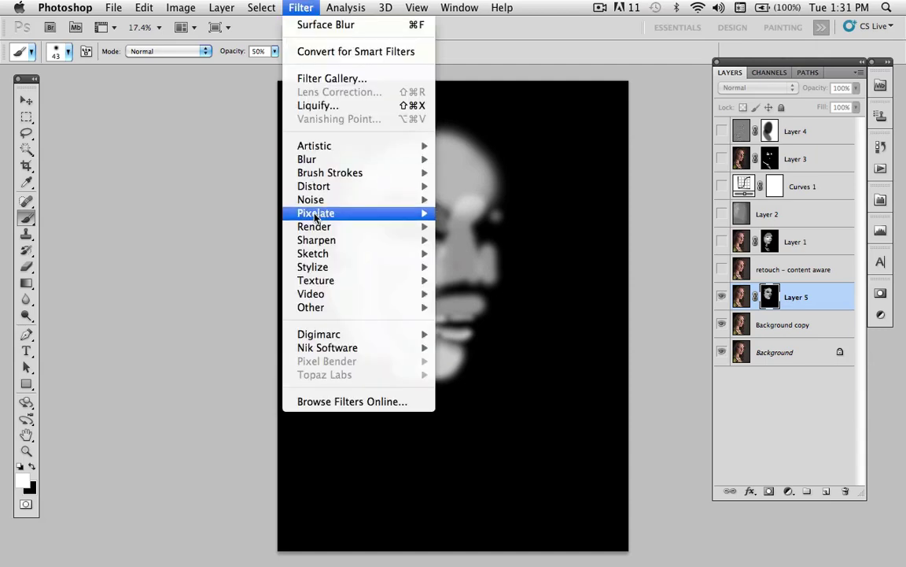
{"action": "mouse_move", "coordinate": [329, 159]}
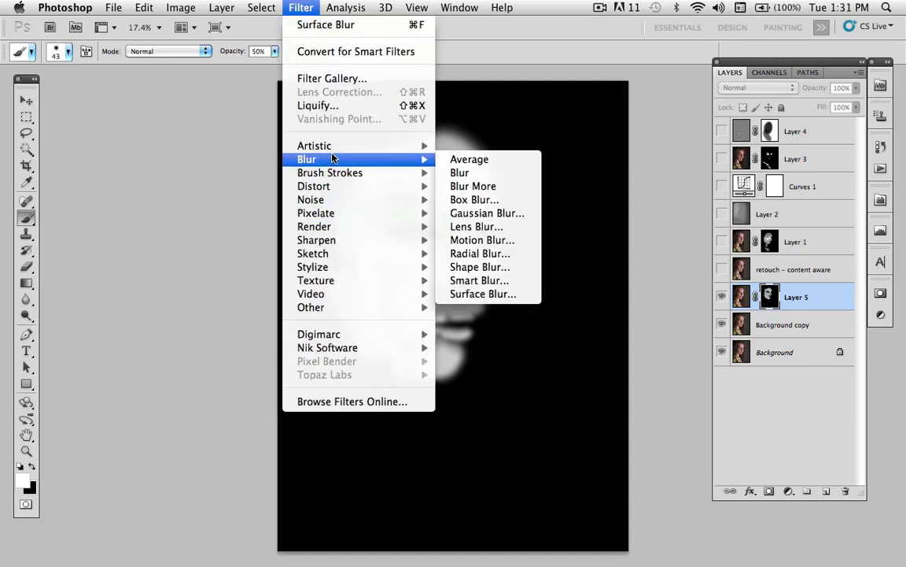
{"action": "left_click", "coordinate": [482, 213]}
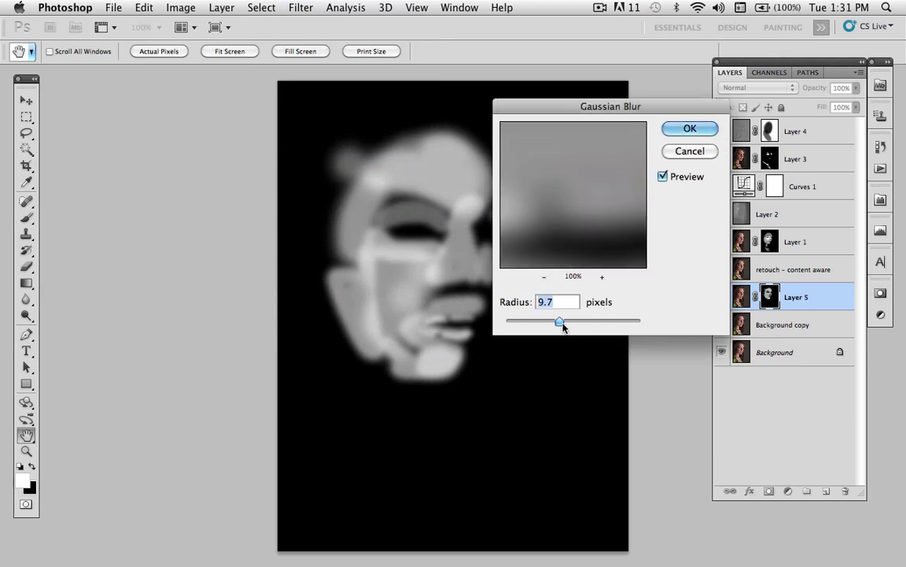
{"action": "mouse_move", "coordinate": [559, 322]}
{"action": "left_mouse_down"}
{"action": "mouse_move", "coordinate": [536, 322]}
{"action": "mouse_move", "coordinate": [548, 323]}
{"action": "left_mouse_up"}
{"action": "left_click", "coordinate": [688, 150]}
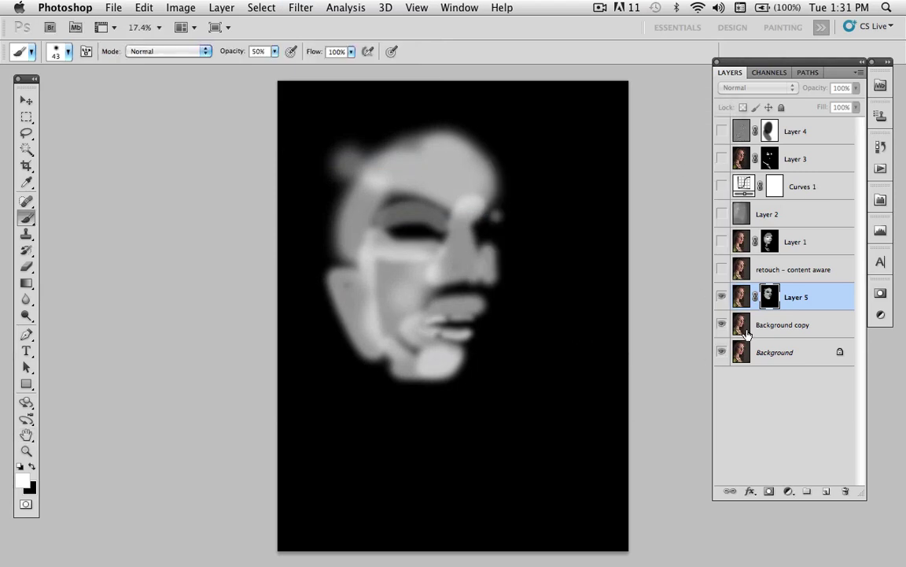
{"action": "left_click", "coordinate": [741, 299]}
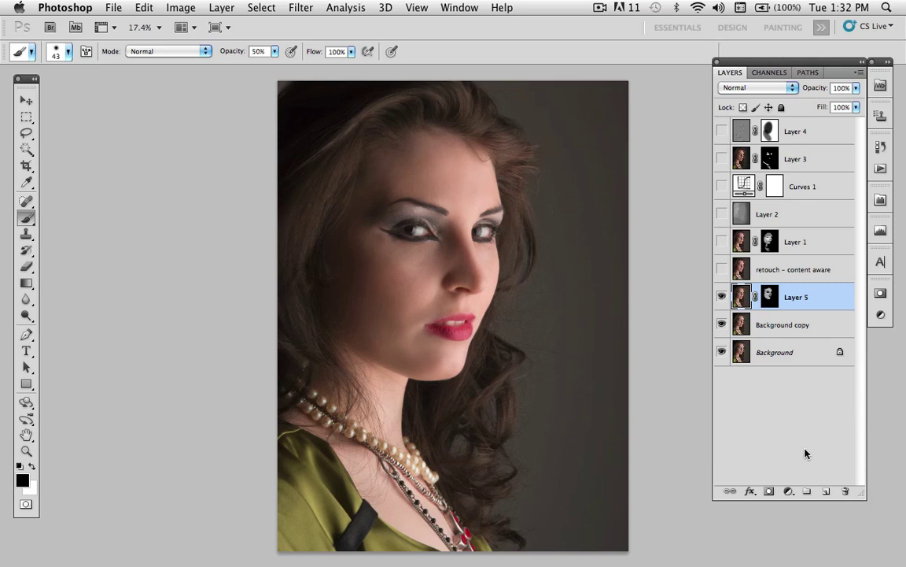
Add a new empty layer above Layer 5 and set its blend mode to Overlay.
{"action": "left_click", "coordinate": [826, 492]}
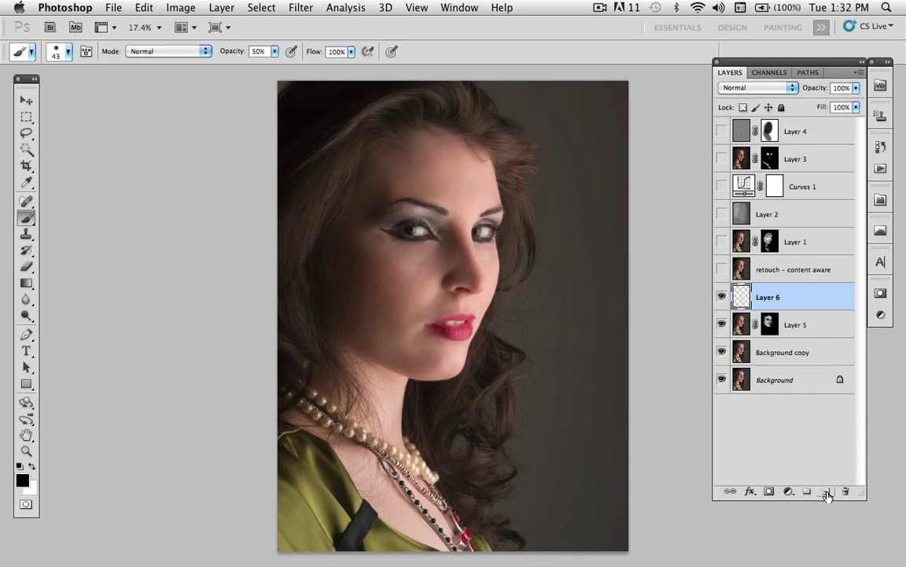
{"action": "left_click", "coordinate": [760, 88]}
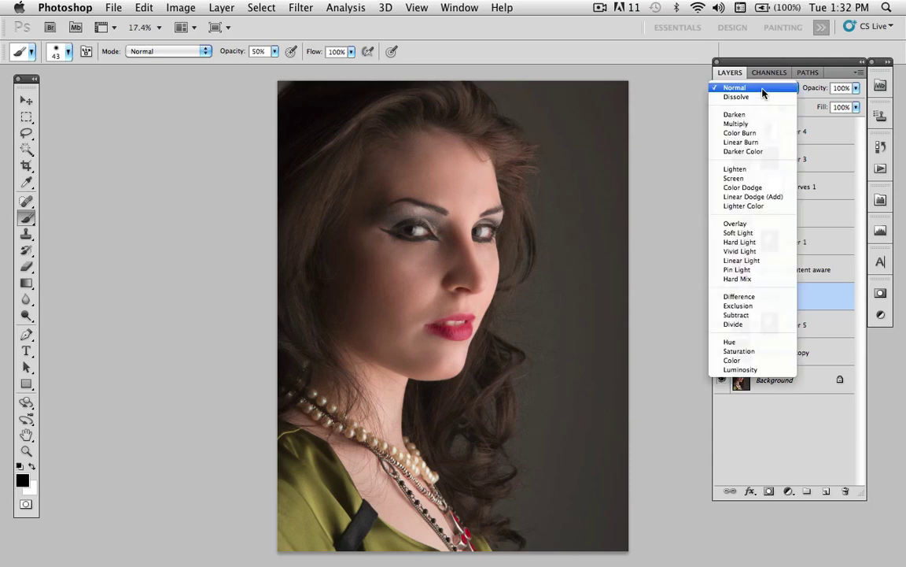
{"action": "left_click", "coordinate": [753, 225]}
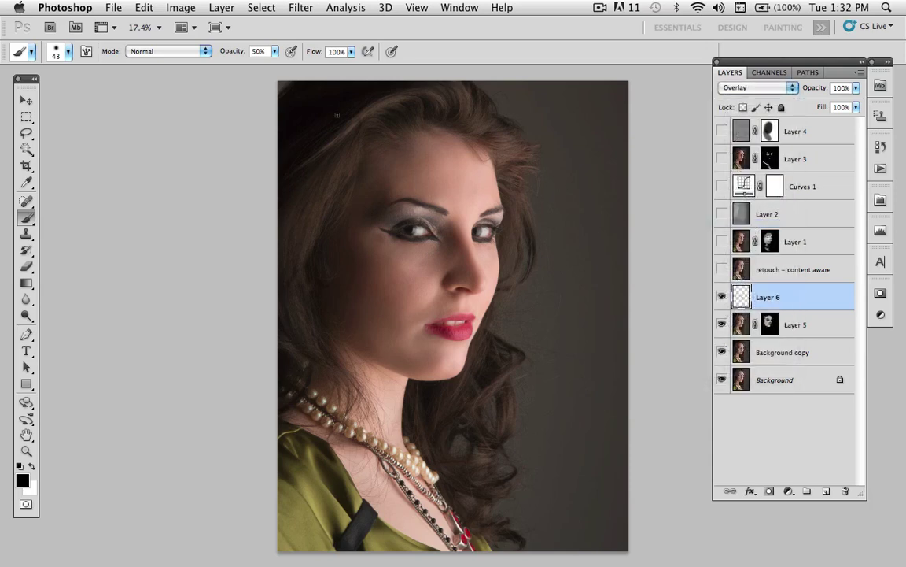
Fill the new layer with 50% gray and switch its blend mode to Normal to show the fill.
{"action": "left_click", "coordinate": [146, 7]}
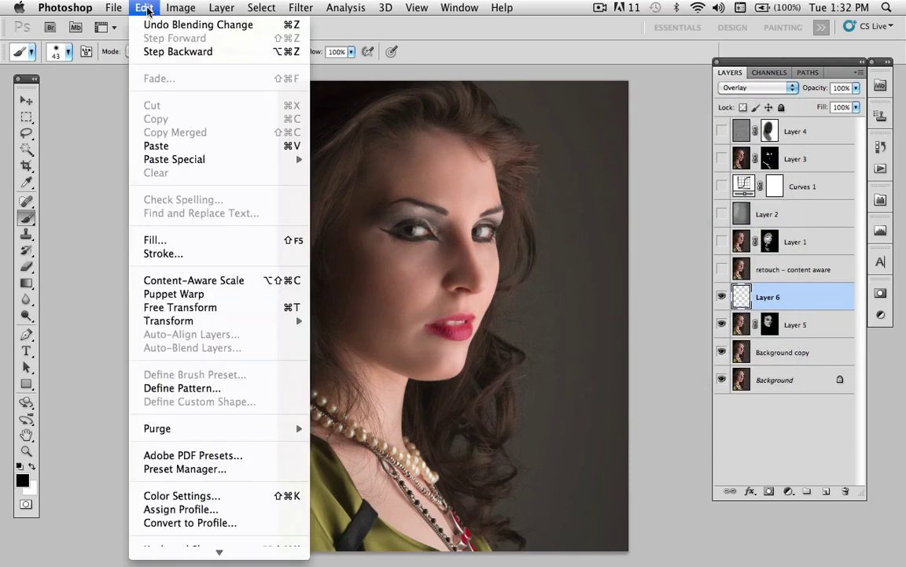
{"action": "left_click", "coordinate": [149, 293]}
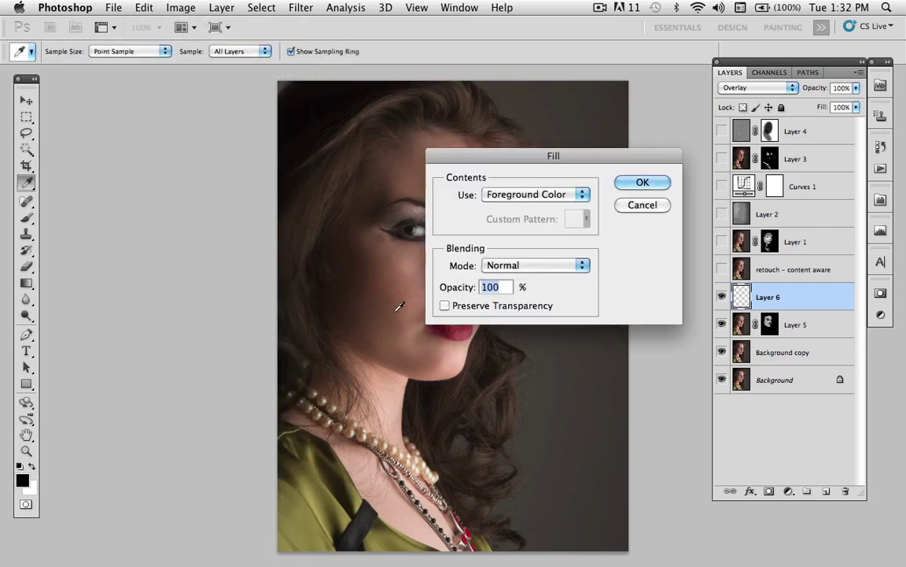
{"action": "left_click", "coordinate": [535, 195]}
{"action": "left_click", "coordinate": [545, 306]}
{"action": "left_click", "coordinate": [642, 182]}
{"action": "key", "text": "b"}
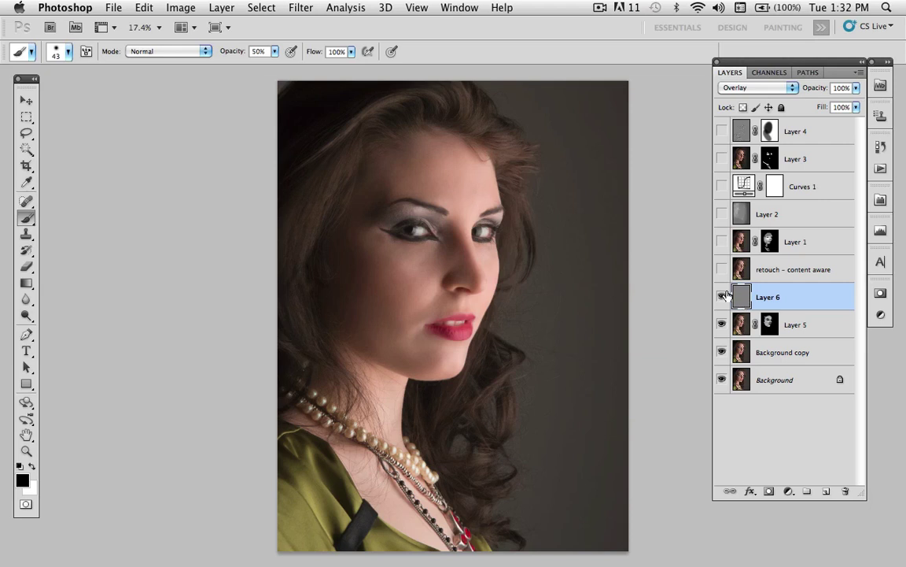
{"action": "left_click", "coordinate": [781, 87]}
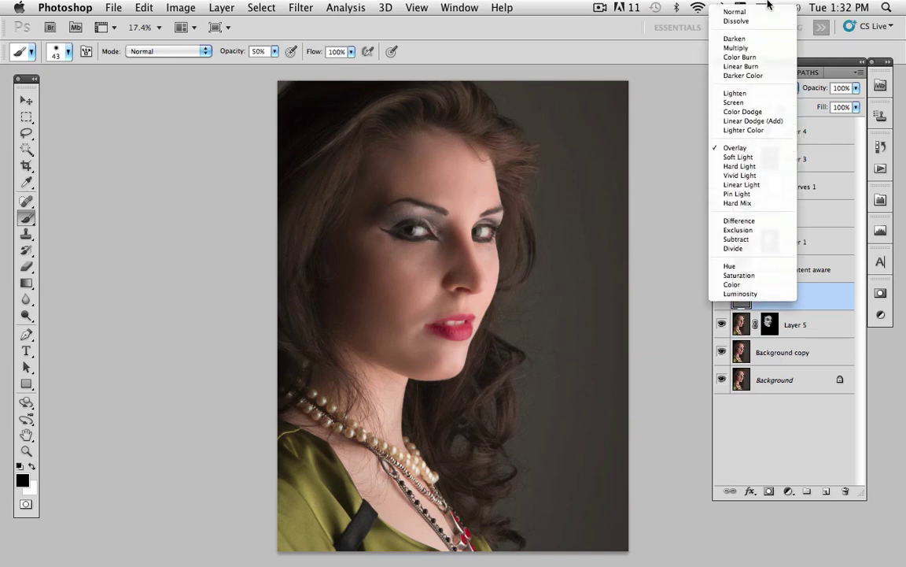
{"action": "left_click", "coordinate": [763, 8]}
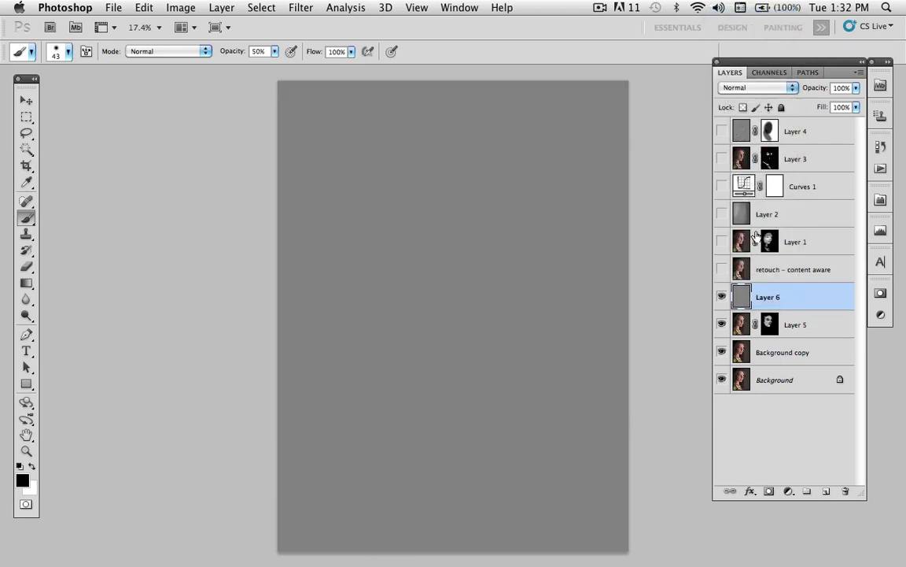
Set Layer 6's blend mode to Overlay and darken the backdrop with a black brush of 1318 px at 20% opacity.
{"action": "left_click", "coordinate": [751, 87]}
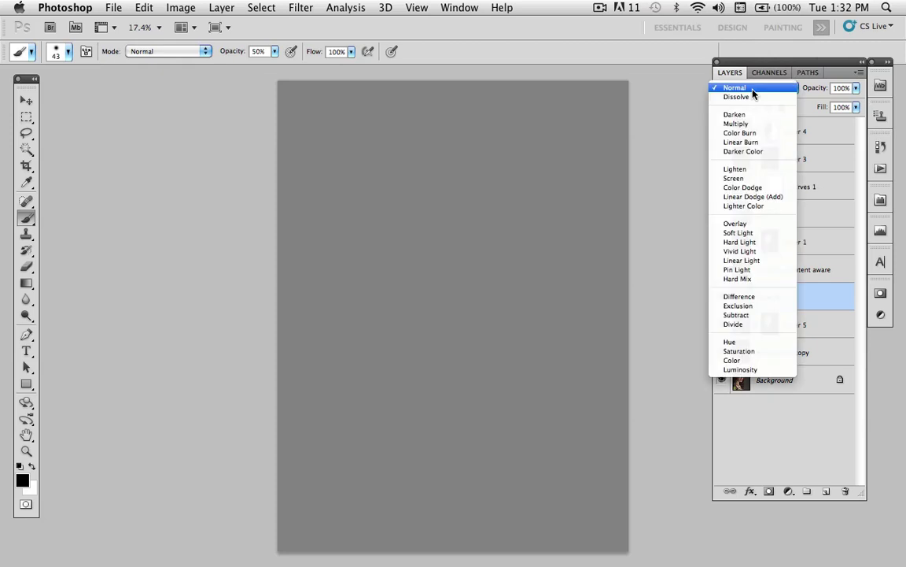
{"action": "left_click", "coordinate": [742, 225]}
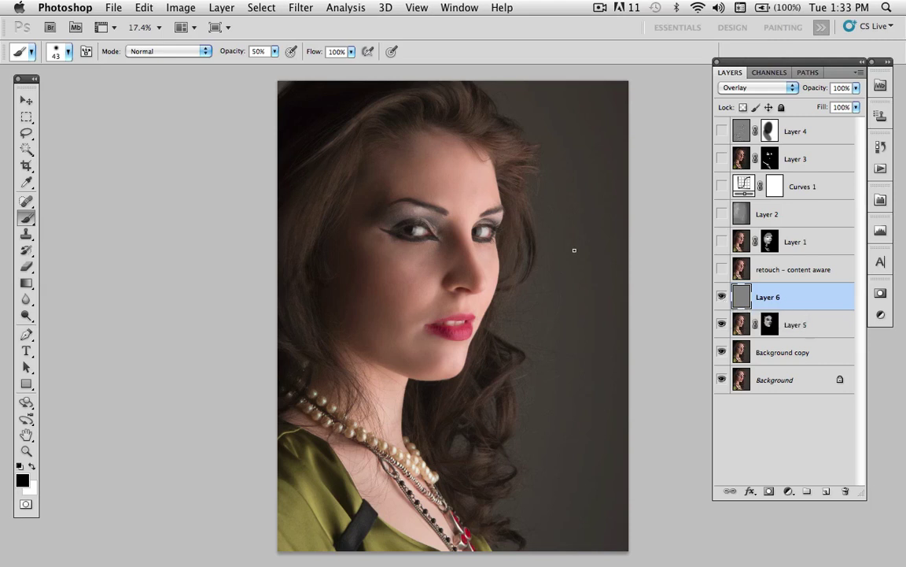
{"action": "left_click_drag", "start_coordinate": [575, 253], "coordinate": [653, 245]}
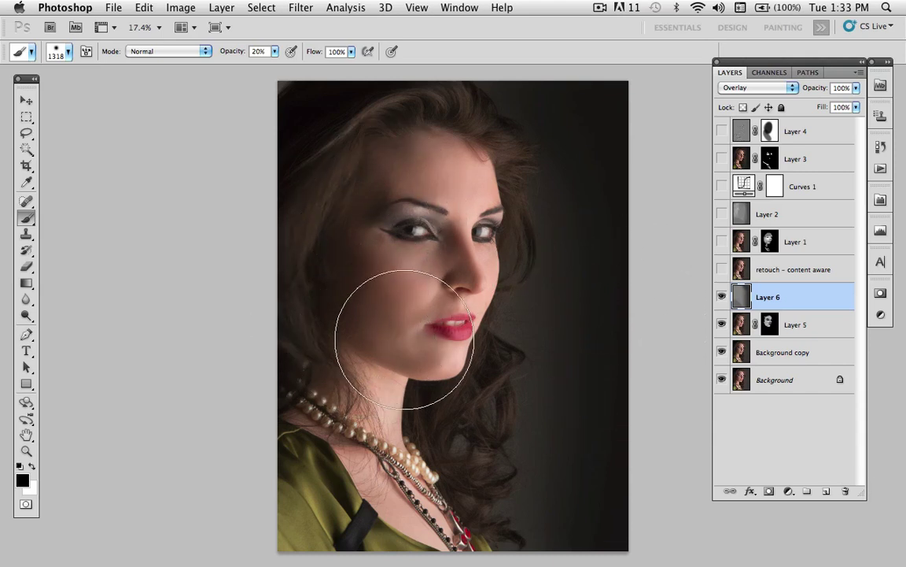
Lighten the shaded cheek and adjacent hair on Layer 6 with a 514 px white brush, reducing its opacity to 10%, and switch back to black.
{"action": "key", "text": "x"}
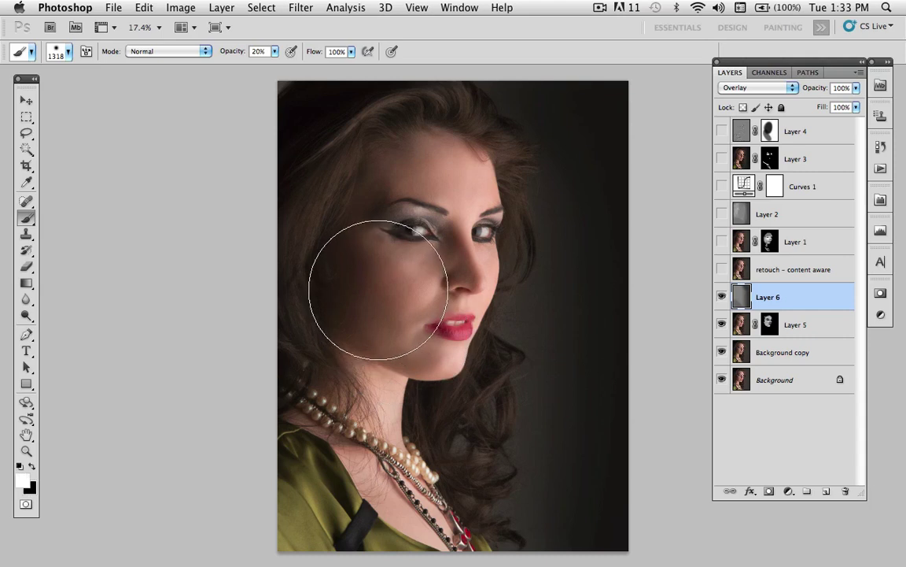
{"action": "left_click_drag", "start_coordinate": [380, 288], "coordinate": [326, 283]}
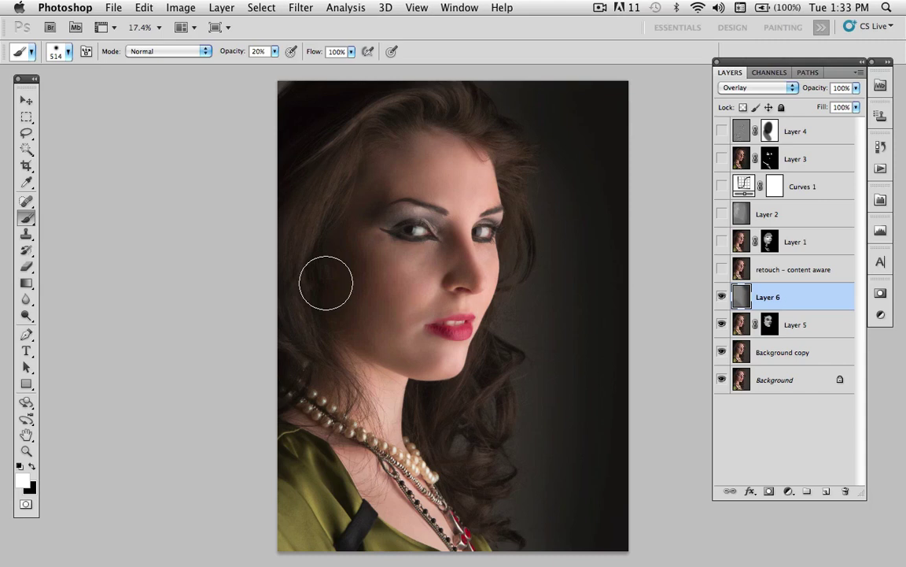
{"action": "key", "text": "1"}
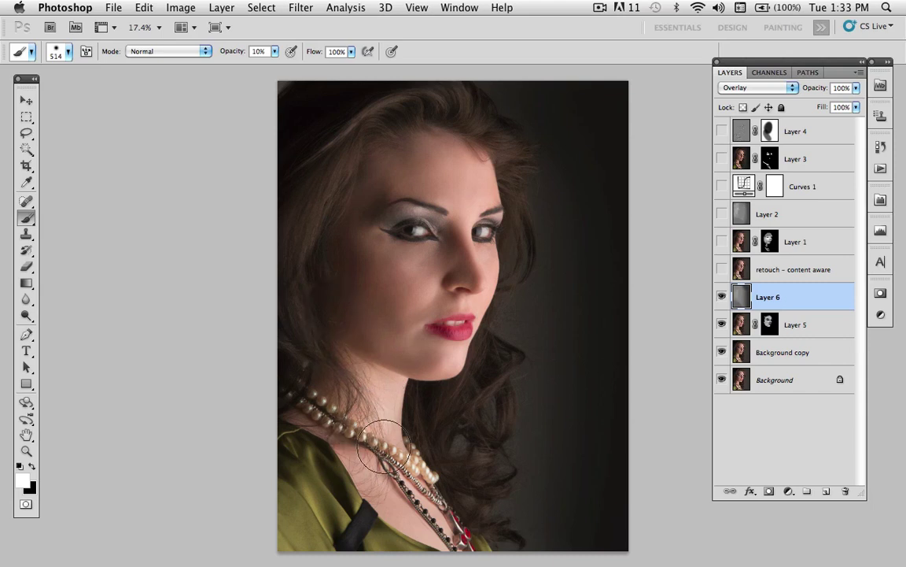
{"action": "key", "text": "x"}
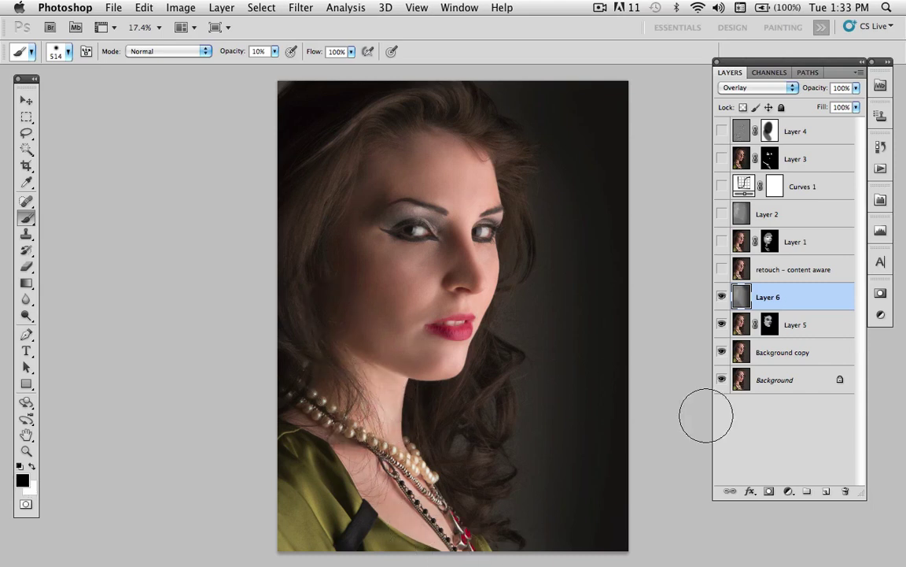
Switch Layer 6 to Normal to show its brushwork and soften it with a Gaussian Blur of 51.2 pixels.
{"action": "left_click", "coordinate": [751, 88]}
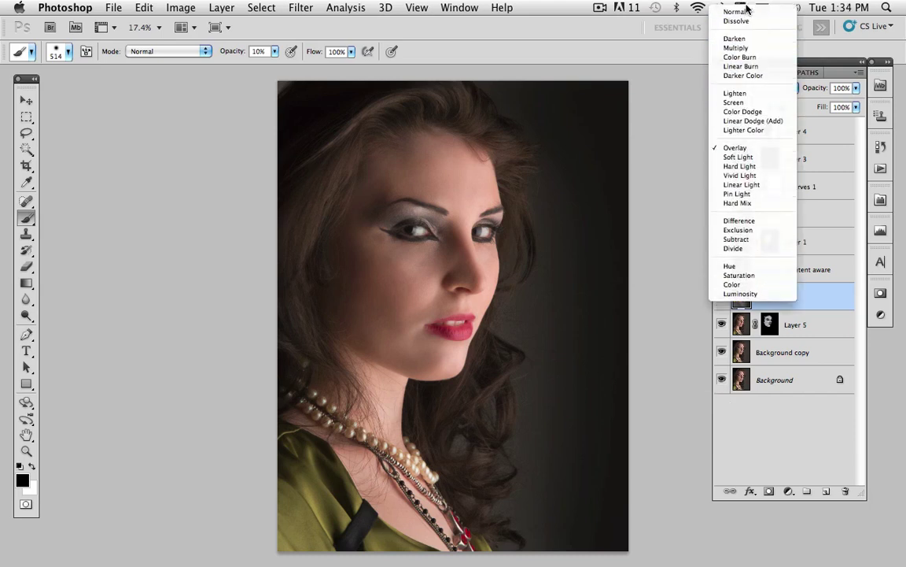
{"action": "left_click", "coordinate": [748, 14]}
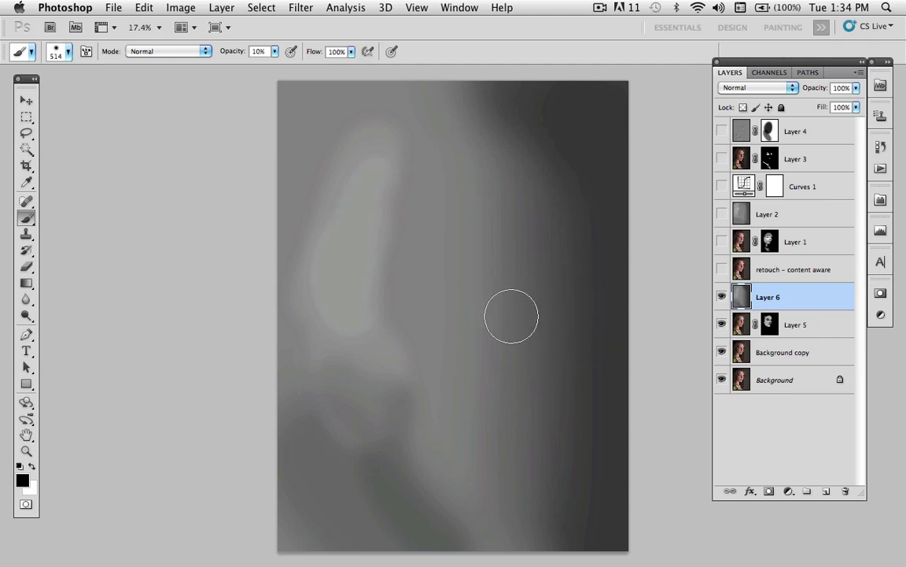
{"action": "left_click", "coordinate": [303, 11]}
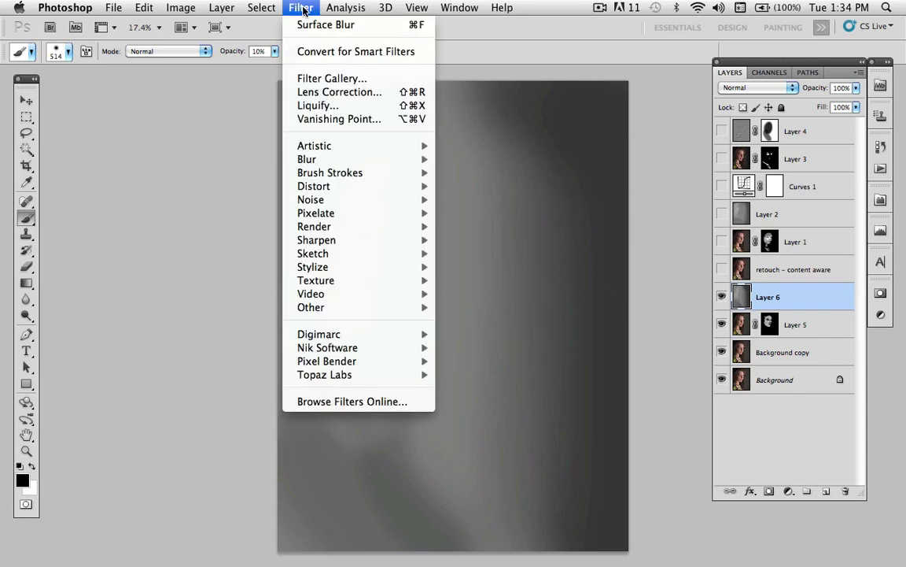
{"action": "mouse_move", "coordinate": [322, 159]}
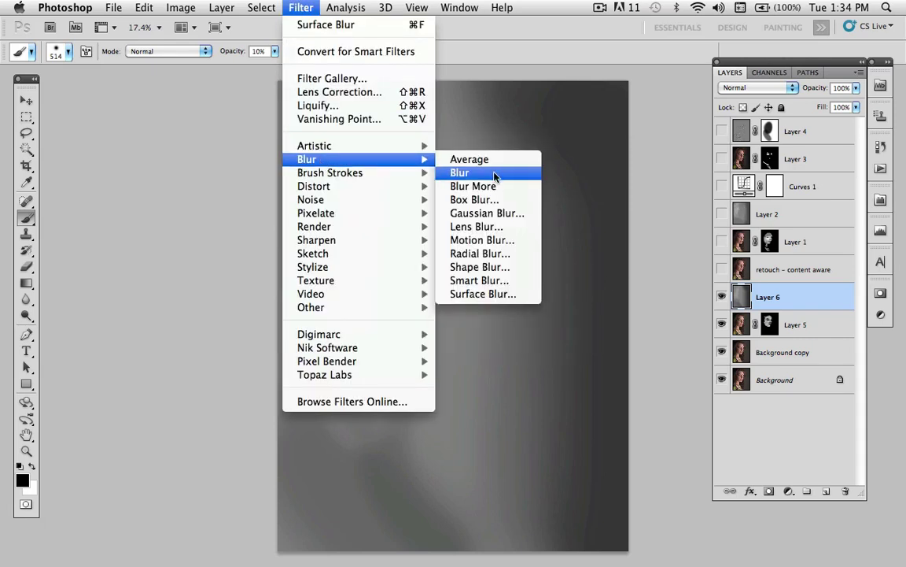
{"action": "left_click", "coordinate": [486, 212]}
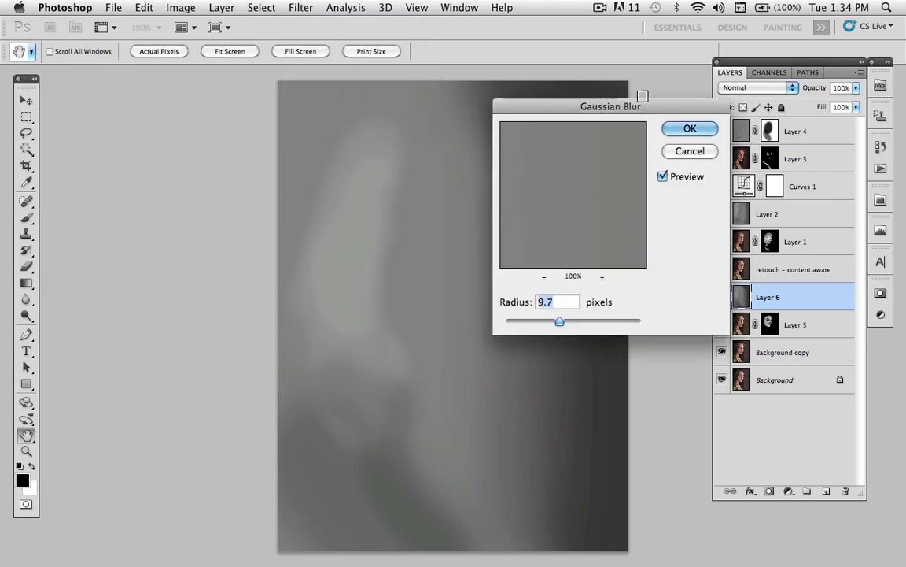
{"action": "left_click_drag", "start_coordinate": [647, 106], "coordinate": [225, 216]}
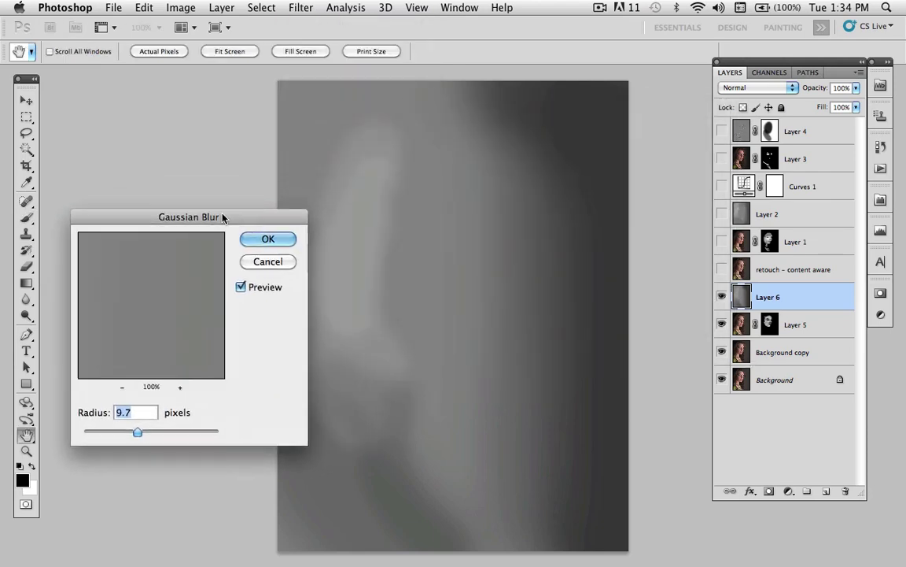
{"action": "left_click", "coordinate": [156, 432]}
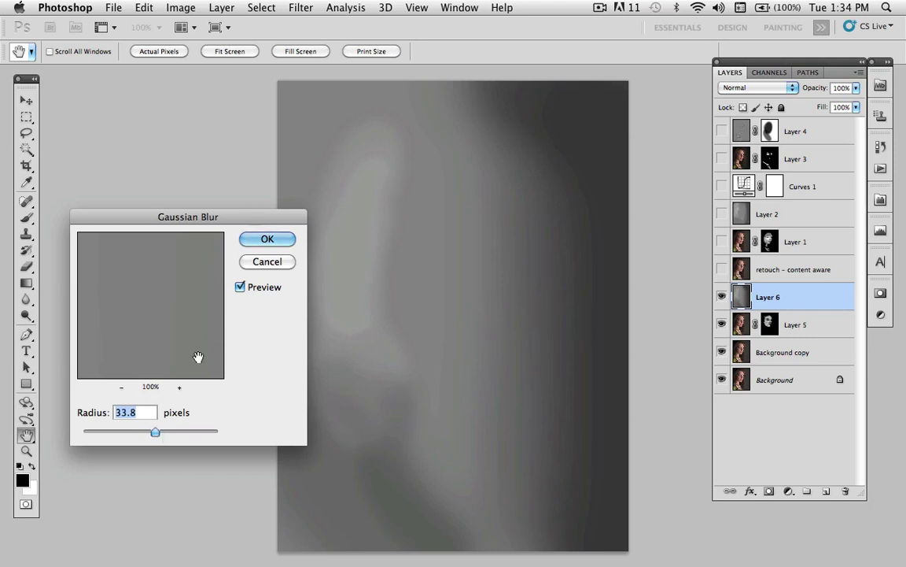
{"action": "left_click", "coordinate": [167, 432]}
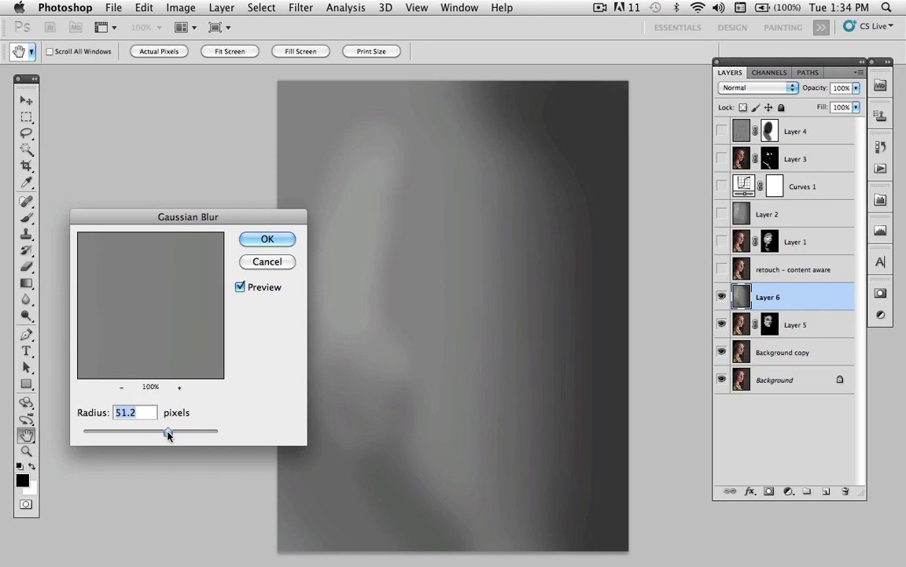
{"action": "left_click", "coordinate": [267, 239]}
{"action": "key", "text": "b"}
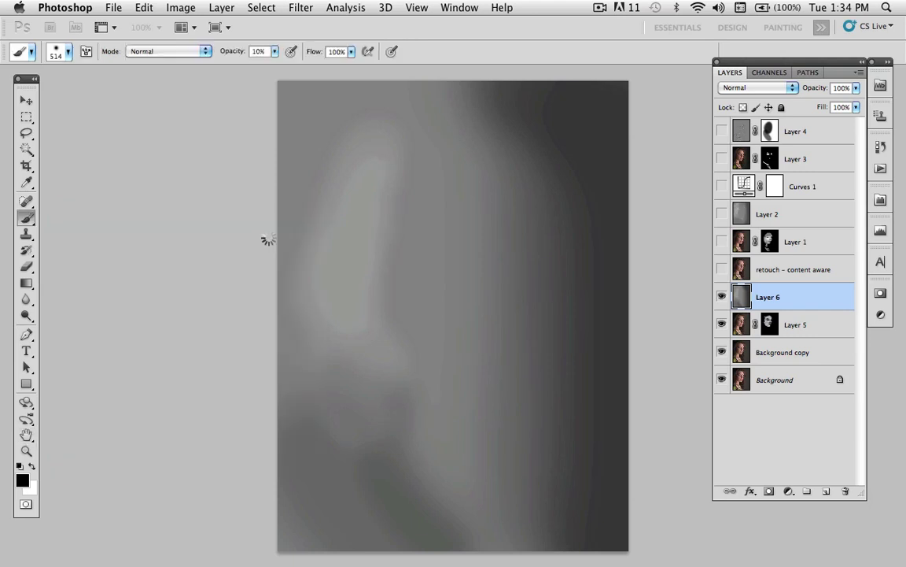
Return Layer 6's blend mode to Overlay and compare the portrait with the layer hidden and shown.
{"action": "left_click", "coordinate": [755, 89]}
{"action": "left_click", "coordinate": [747, 225]}
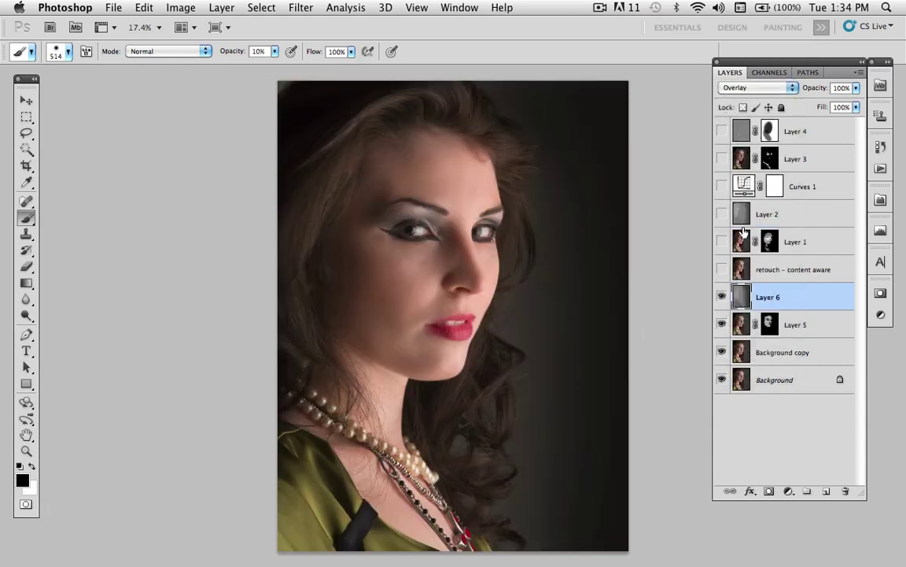
{"action": "left_click", "coordinate": [723, 298]}
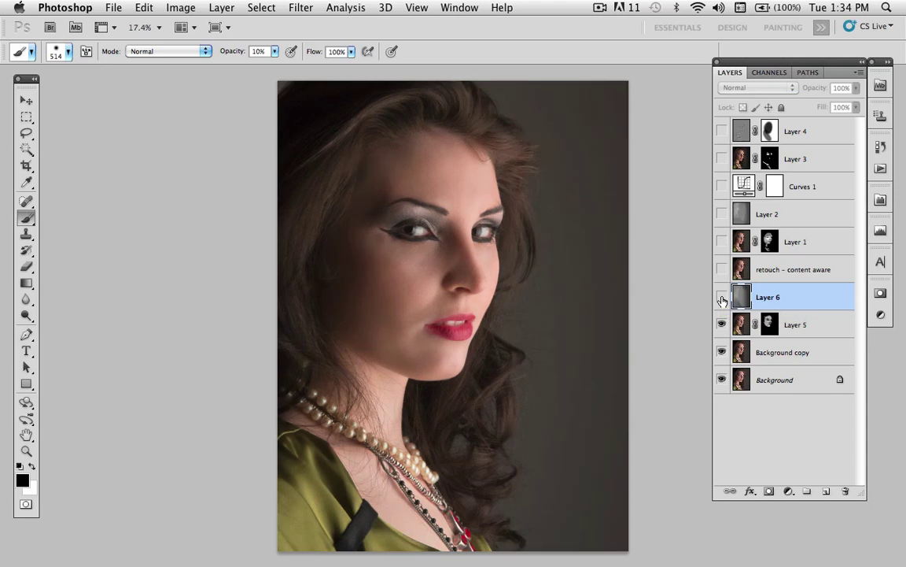
{"action": "left_click", "coordinate": [722, 298]}
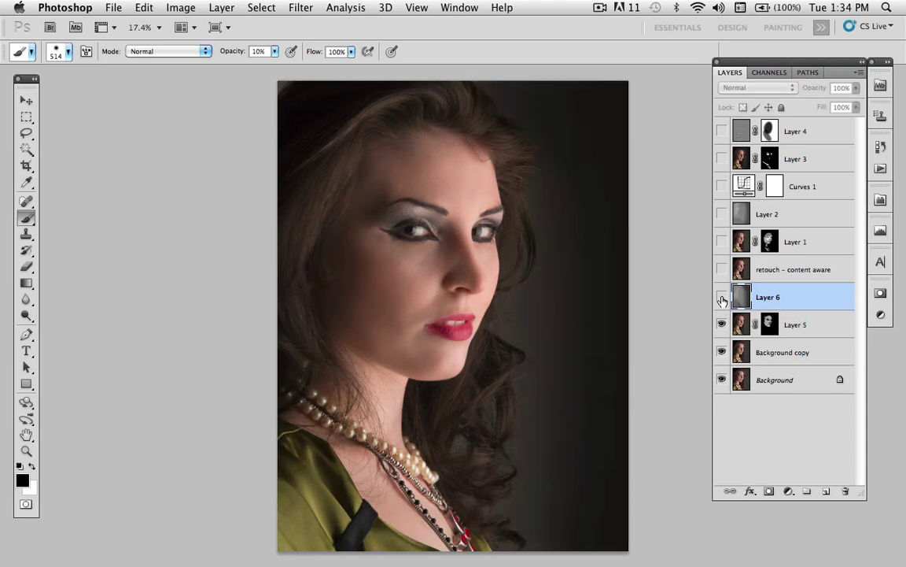
{"action": "left_click", "coordinate": [722, 299]}
{"action": "left_click", "coordinate": [723, 298]}
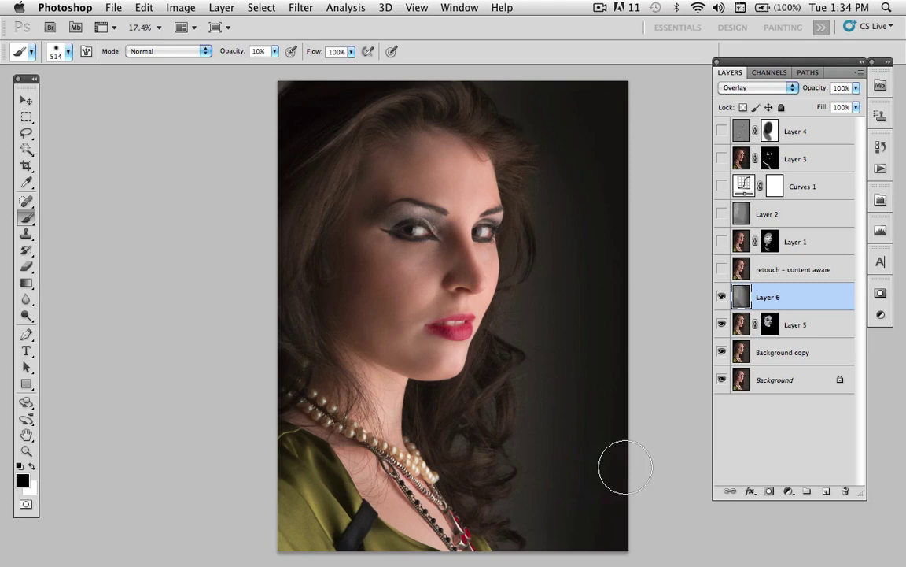
{"action": "left_click", "coordinate": [802, 331]}
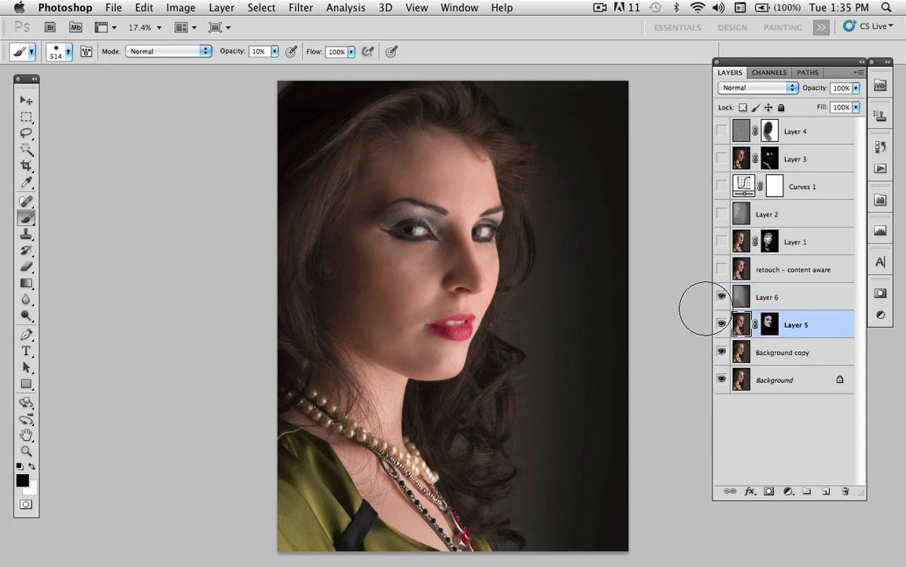
{"action": "left_click", "coordinate": [145, 10]}
{"action": "left_click", "coordinate": [149, 237]}
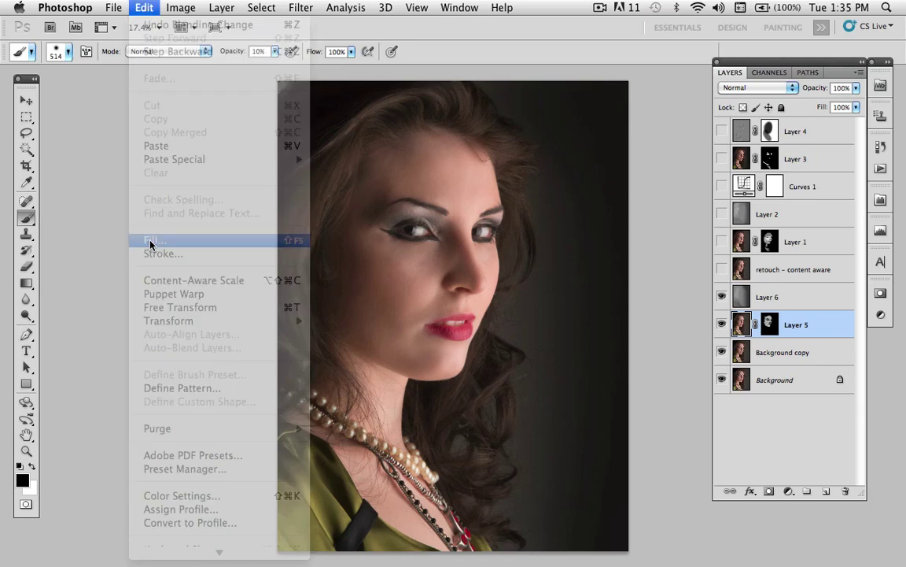
{"action": "left_click", "coordinate": [550, 195]}
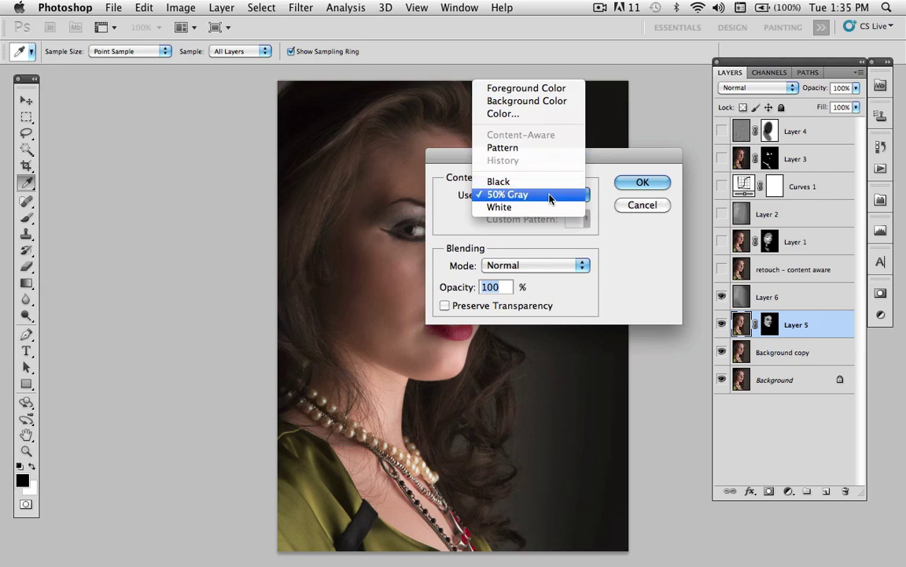
{"action": "left_click", "coordinate": [629, 183]}
{"action": "left_click", "coordinate": [642, 205]}
{"action": "key", "text": "b"}
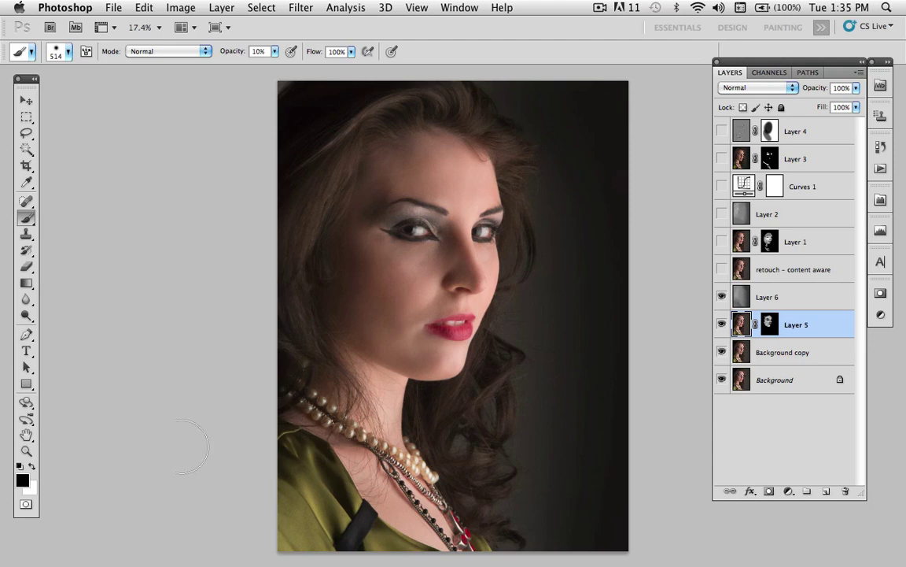
{"action": "left_click", "coordinate": [722, 298]}
{"action": "left_click", "coordinate": [787, 296]}
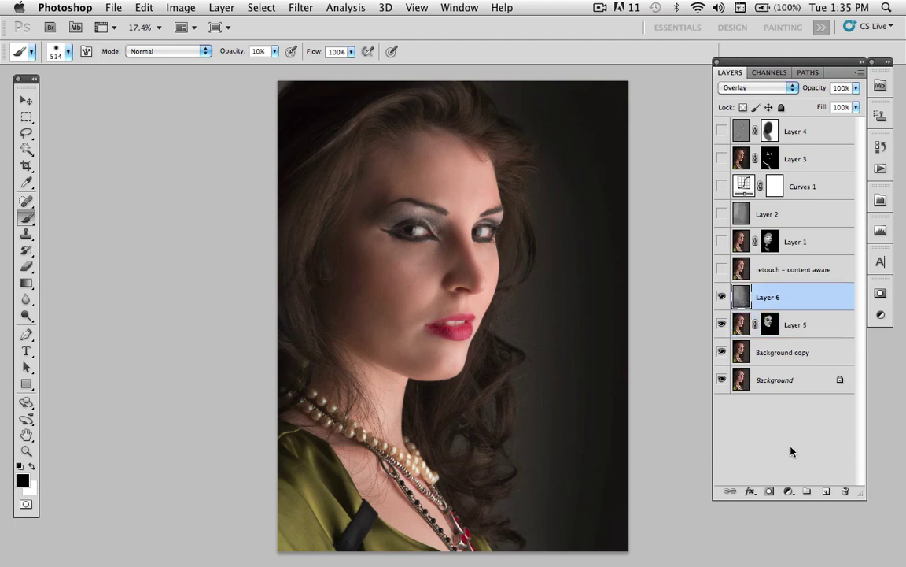
Add a new empty layer above Layer 6 and set the foreground color to RGB 128, 128, 128.
{"action": "left_click", "coordinate": [826, 489]}
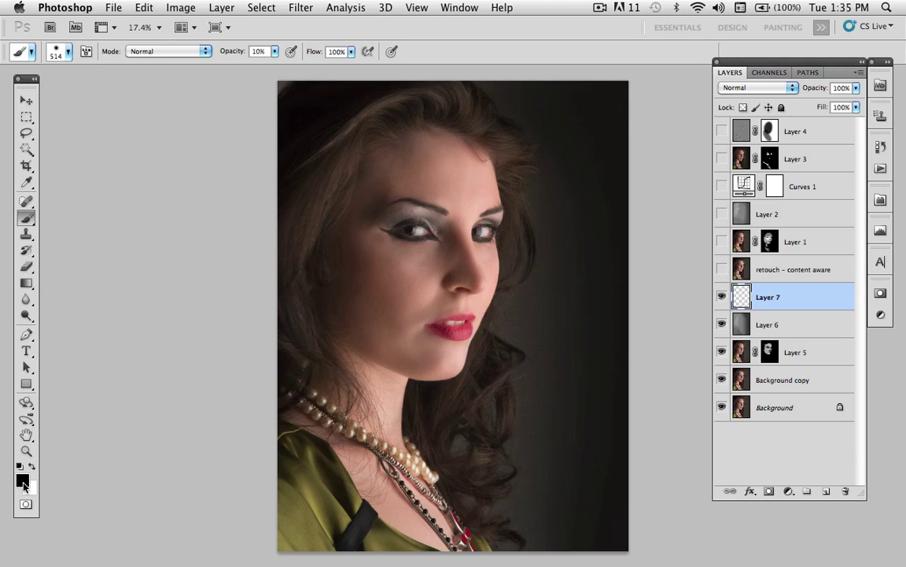
{"action": "left_click", "coordinate": [23, 482]}
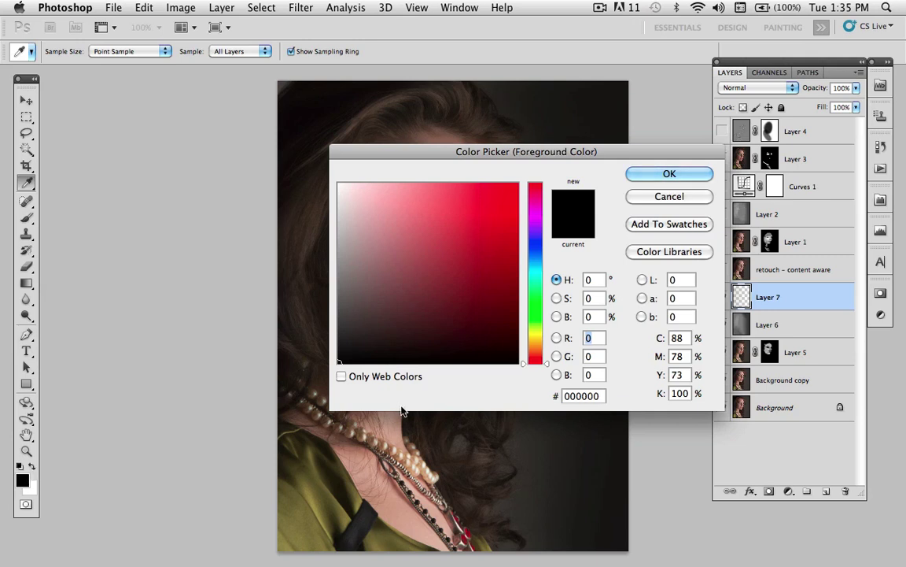
{"action": "type", "text": "128"}
{"action": "key", "text": "Tab"}
{"action": "type", "text": "128"}
{"action": "key", "text": "Tab"}
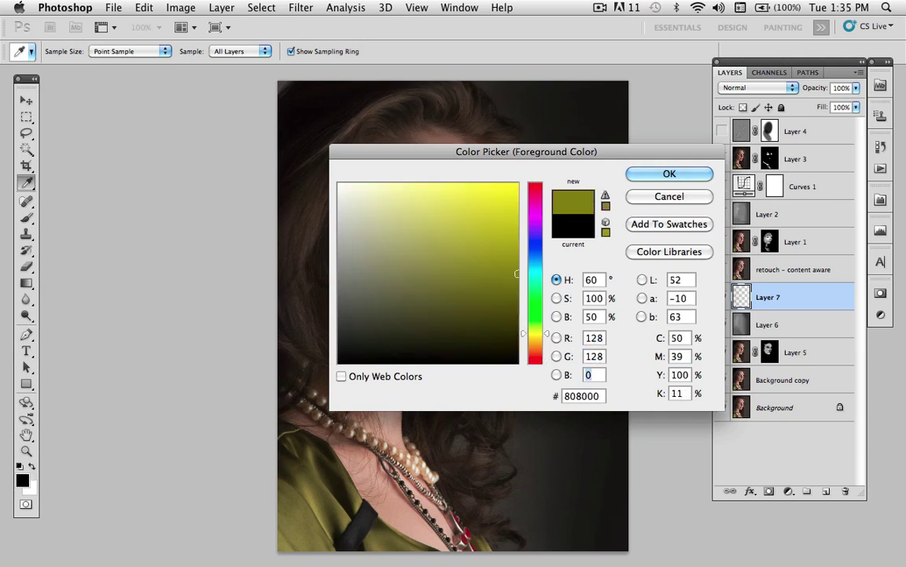
{"action": "type", "text": "128"}
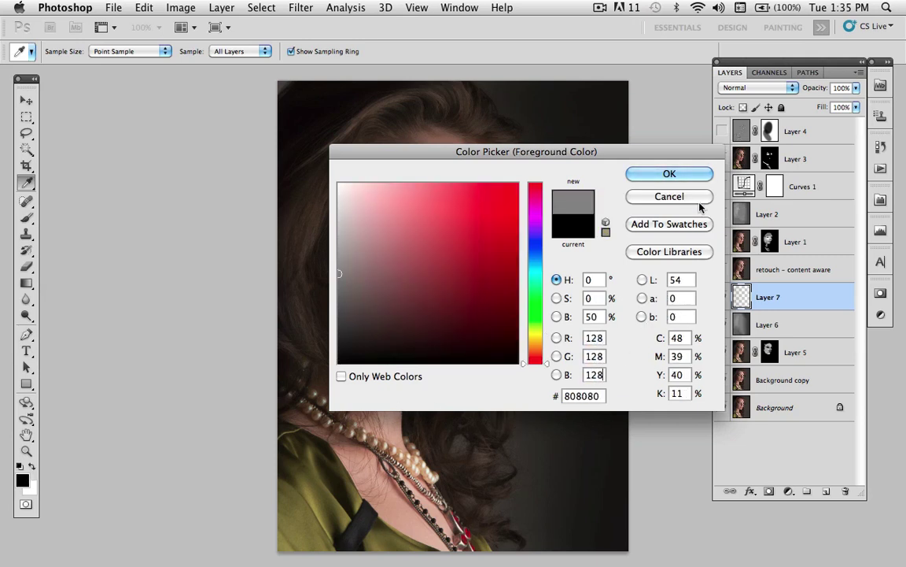
{"action": "left_click", "coordinate": [685, 176]}
{"action": "key", "text": "b"}
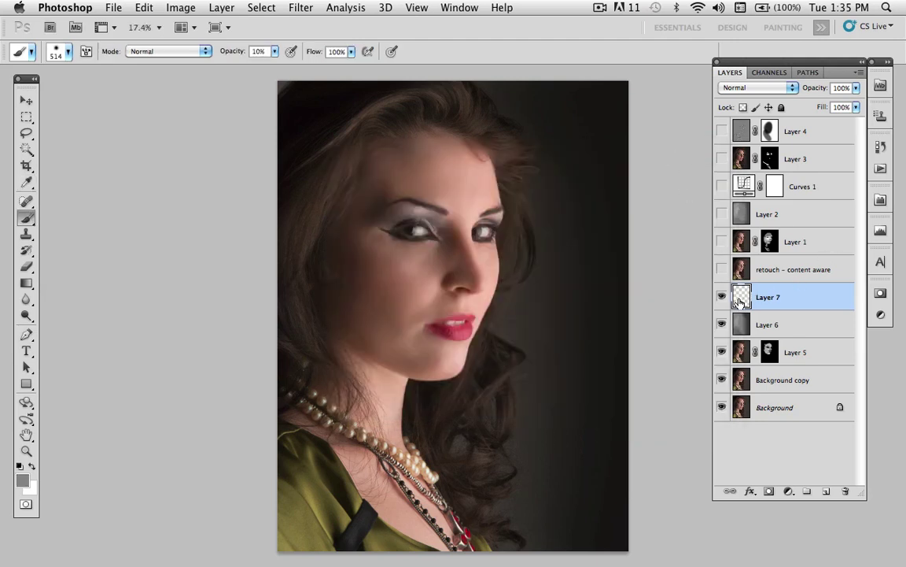
Fill the new layer with the gray foreground color and delete that layer.
{"action": "key", "text": "alt+BackSpace"}
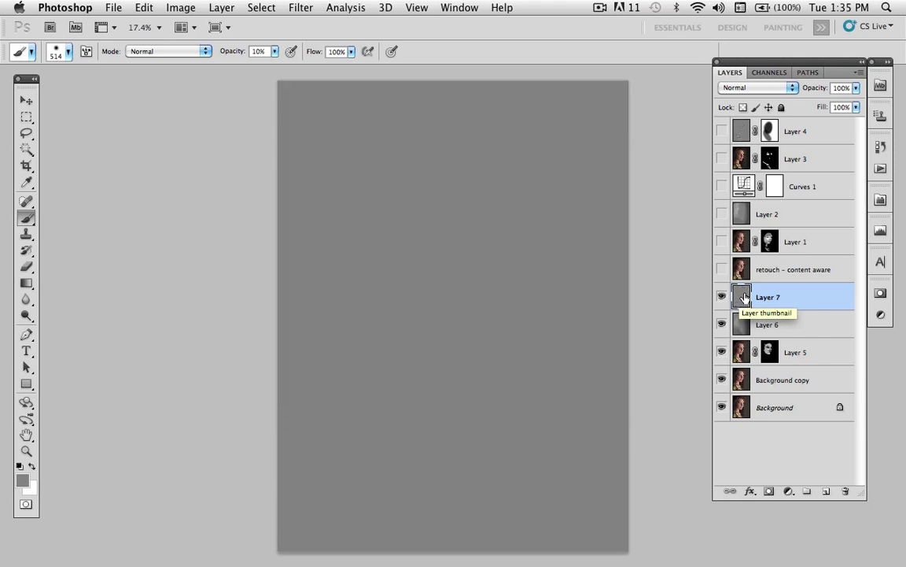
{"action": "left_click_drag", "start_coordinate": [744, 298], "coordinate": [524, 497]}
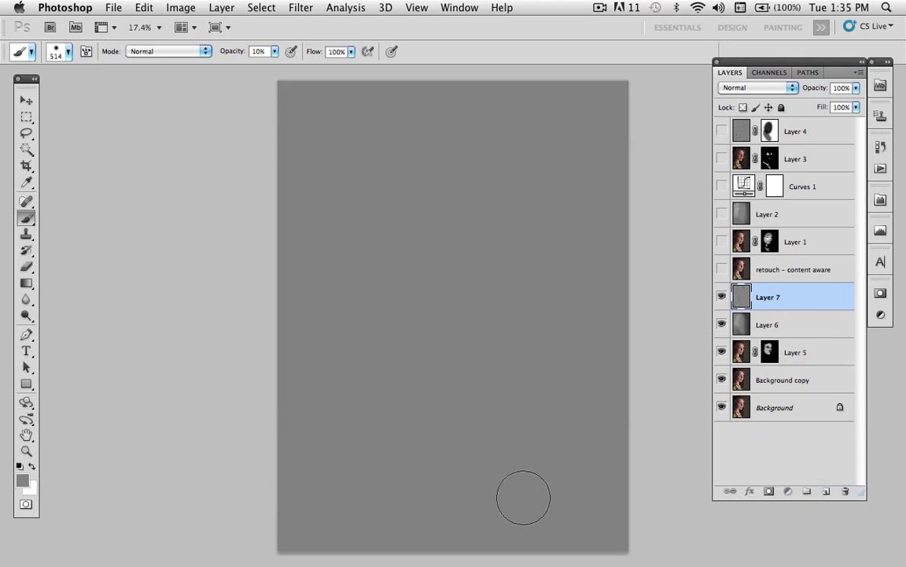
{"action": "left_click_drag", "start_coordinate": [742, 299], "coordinate": [845, 490]}
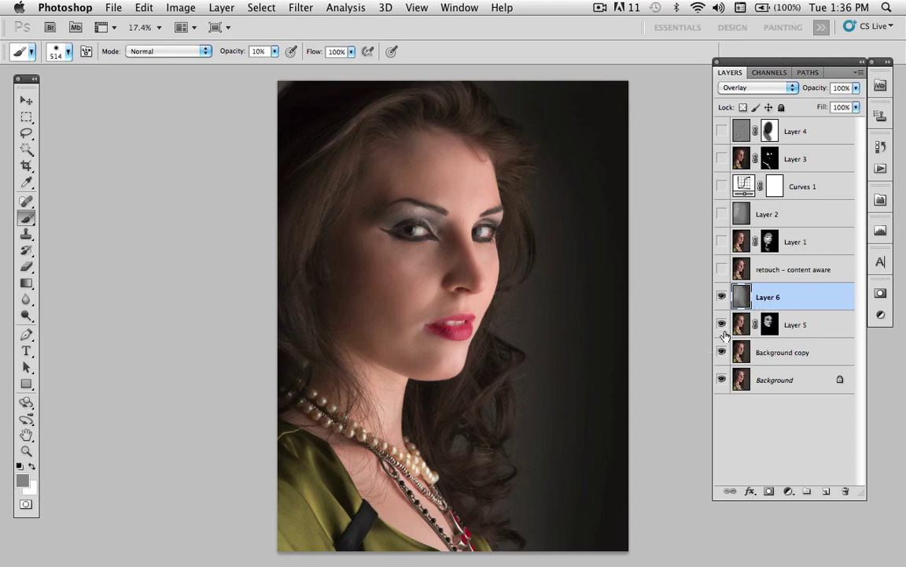
Merge all visible layers into a new separate layer above Layer 6, keeping the original layers.
{"action": "left_click", "coordinate": [860, 72]}
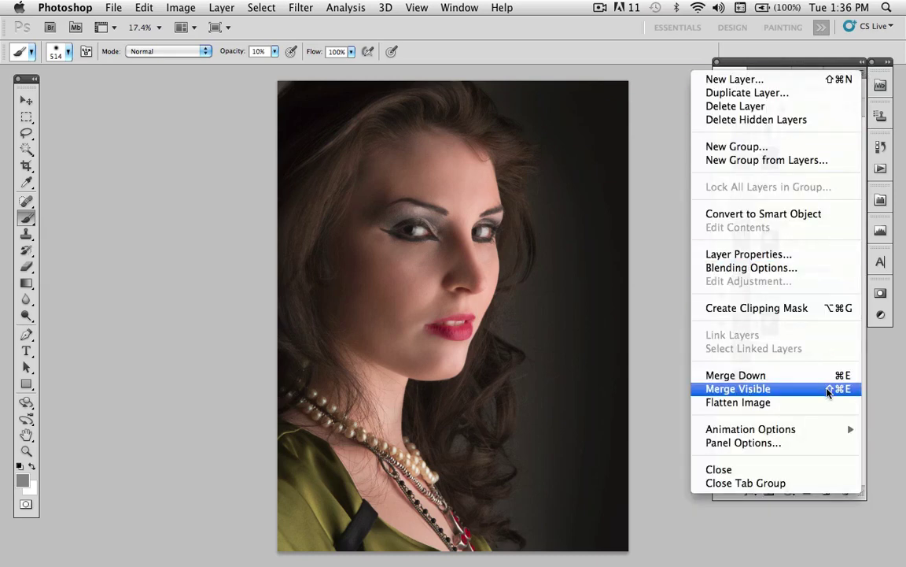
{"action": "left_click", "coordinate": [828, 391], "text": "alt"}
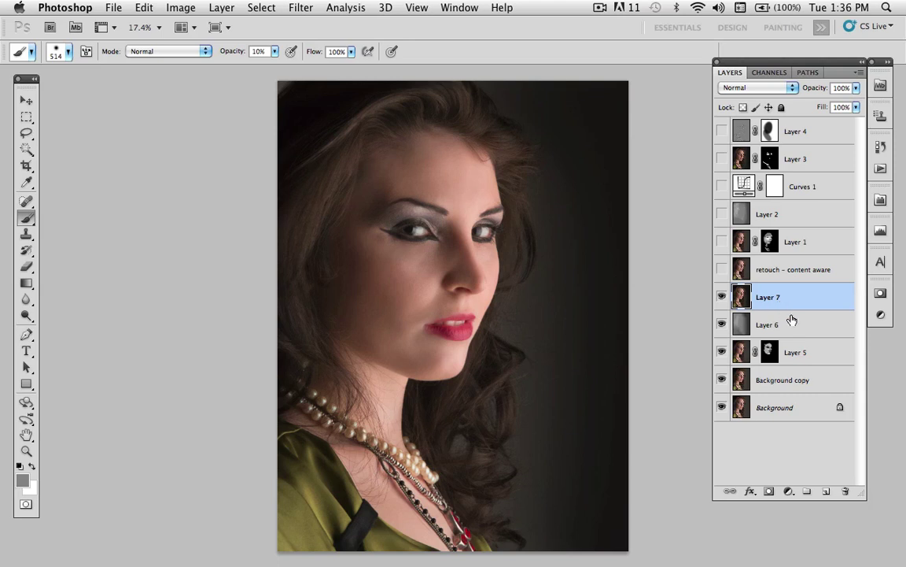
Open Smart Sharpen in Basic mode for Layer 7 and bring the eye into its preview.
{"action": "left_click", "coordinate": [740, 333]}
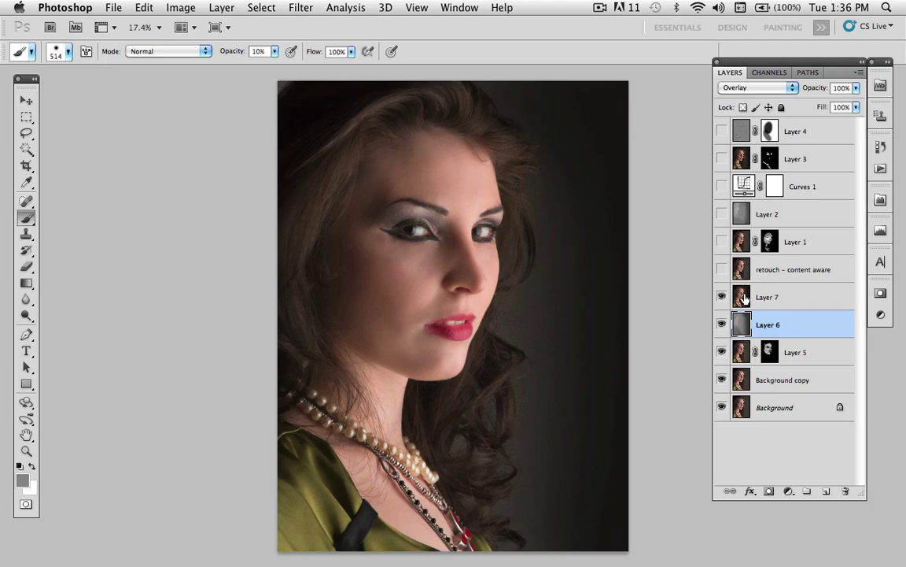
{"action": "key", "text": "alt+bracketright"}
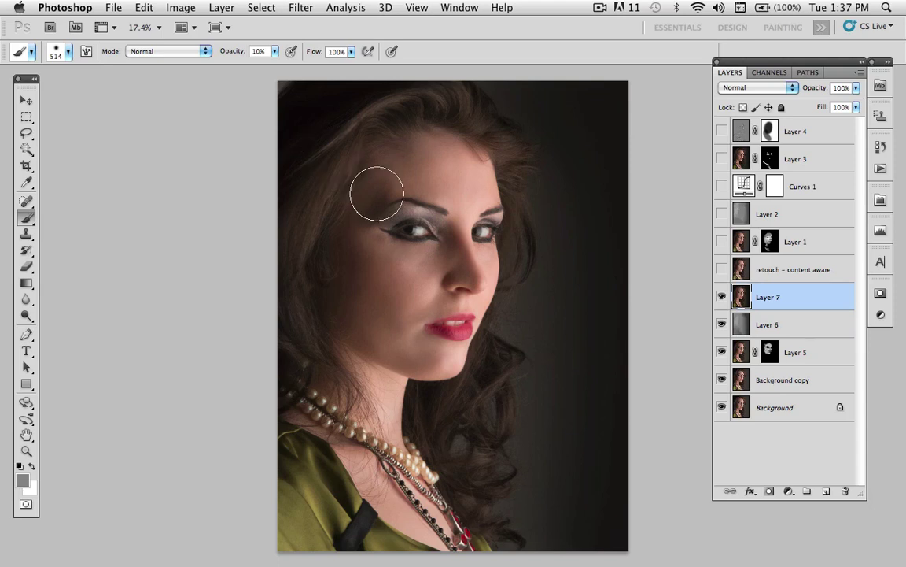
{"action": "left_click", "coordinate": [302, 7]}
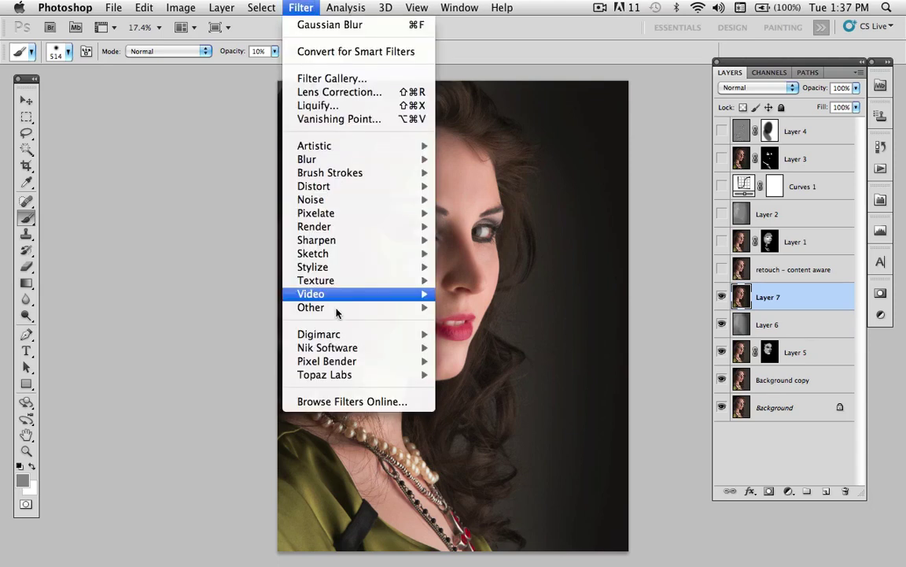
{"action": "mouse_move", "coordinate": [346, 241]}
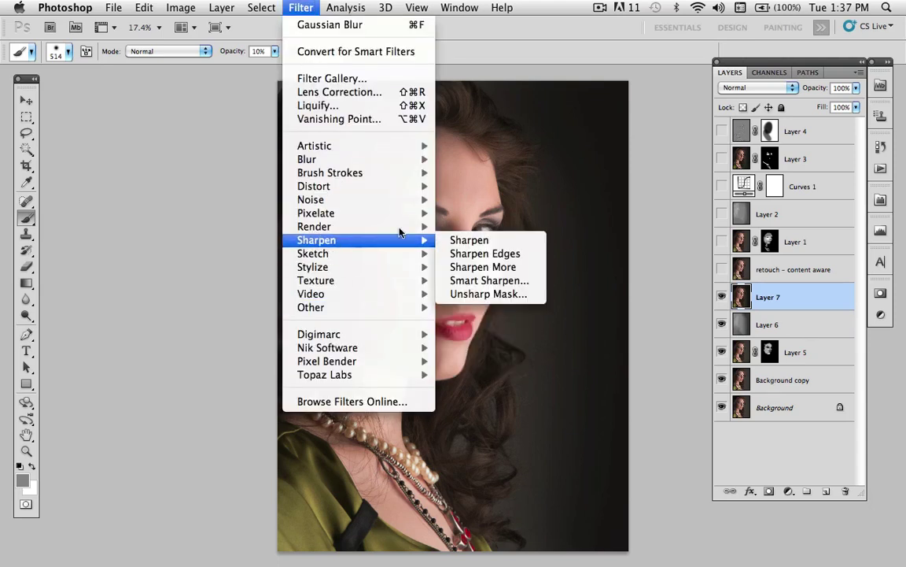
{"action": "left_click", "coordinate": [507, 281]}
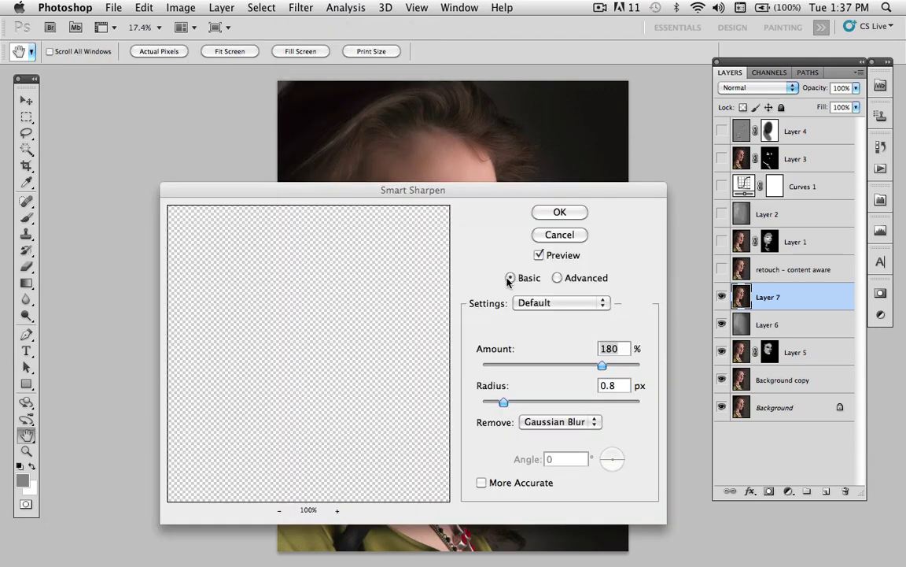
{"action": "left_click_drag", "start_coordinate": [364, 243], "coordinate": [441, 470]}
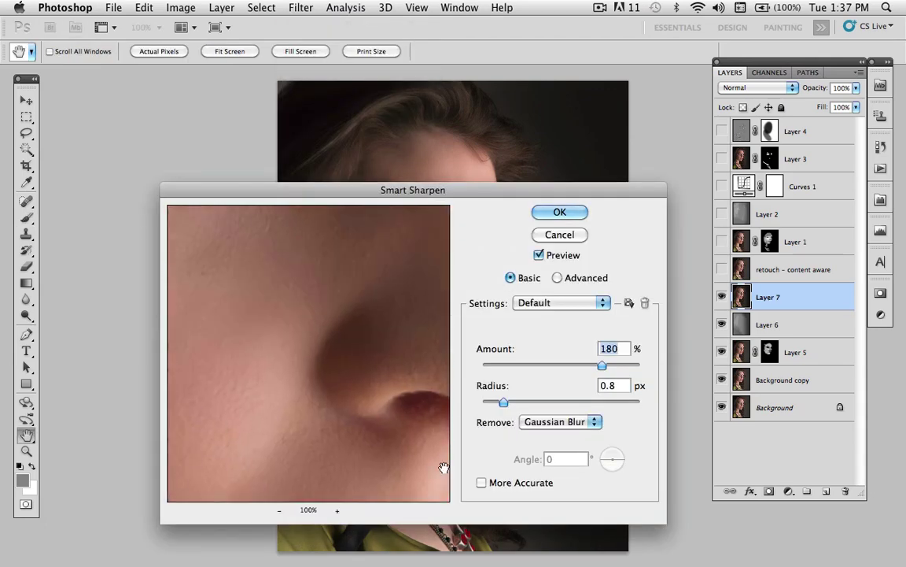
{"action": "left_click_drag", "start_coordinate": [277, 258], "coordinate": [449, 479]}
{"action": "left_click_drag", "start_coordinate": [404, 398], "coordinate": [421, 428]}
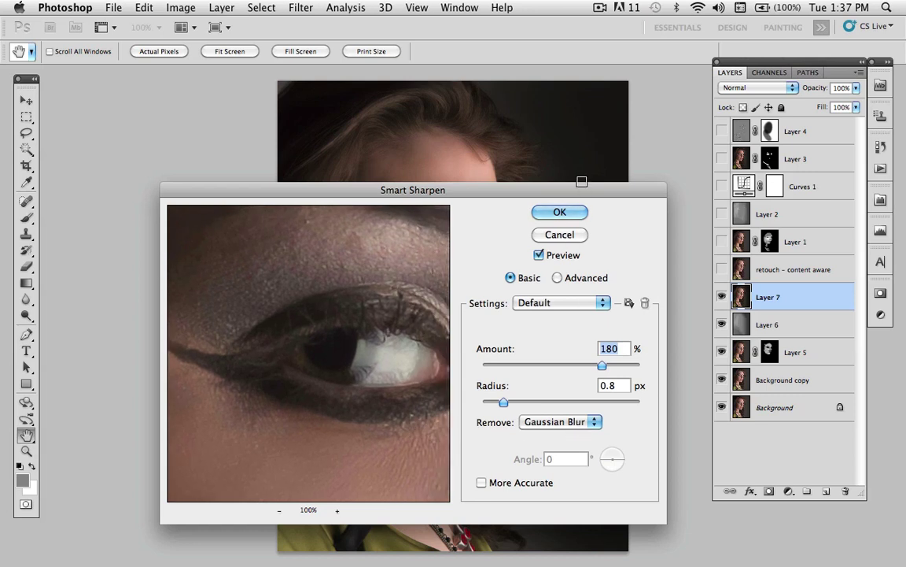
{"action": "left_click_drag", "start_coordinate": [584, 185], "coordinate": [630, 203]}
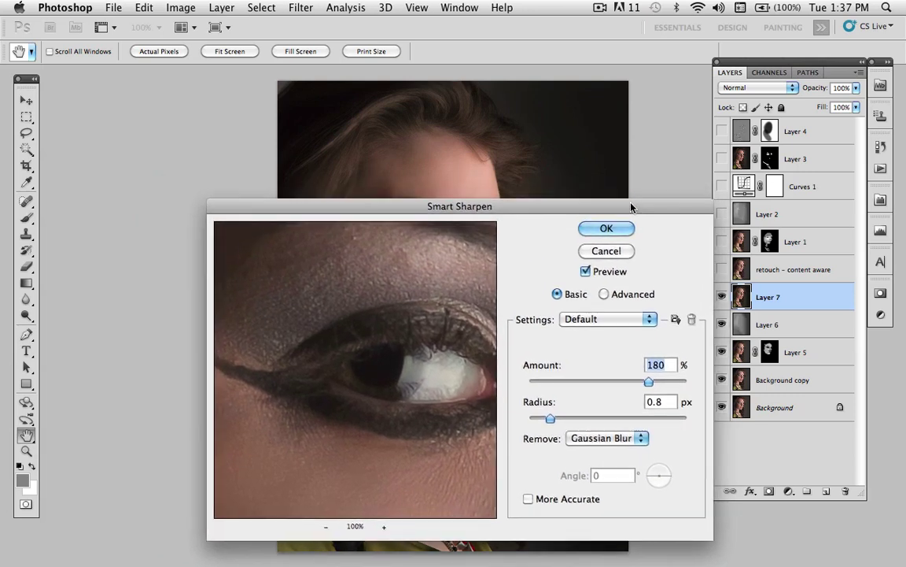
Compare the eye with the sharpening preview off and on, and apply Smart Sharpen at 180% amount and 0.8 px radius, removing Gaussian Blur.
{"action": "double_click", "coordinate": [653, 365]}
{"action": "left_click_drag", "start_coordinate": [431, 347], "coordinate": [417, 361]}
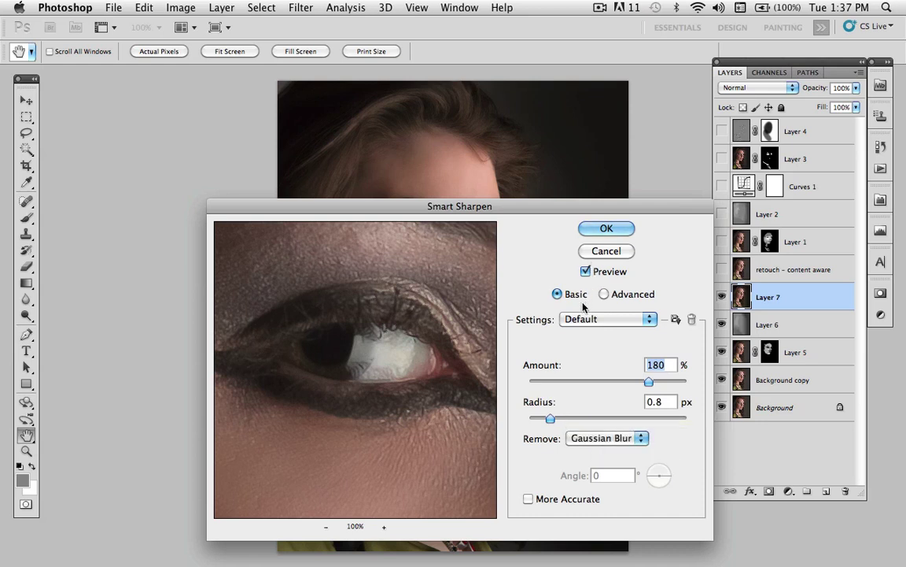
{"action": "left_click", "coordinate": [585, 272]}
{"action": "left_click", "coordinate": [585, 271]}
{"action": "mouse_move", "coordinate": [339, 383]}
{"action": "left_mouse_down"}
{"action": "mouse_move", "coordinate": [440, 351]}
{"action": "mouse_move", "coordinate": [350, 386]}
{"action": "left_mouse_up"}
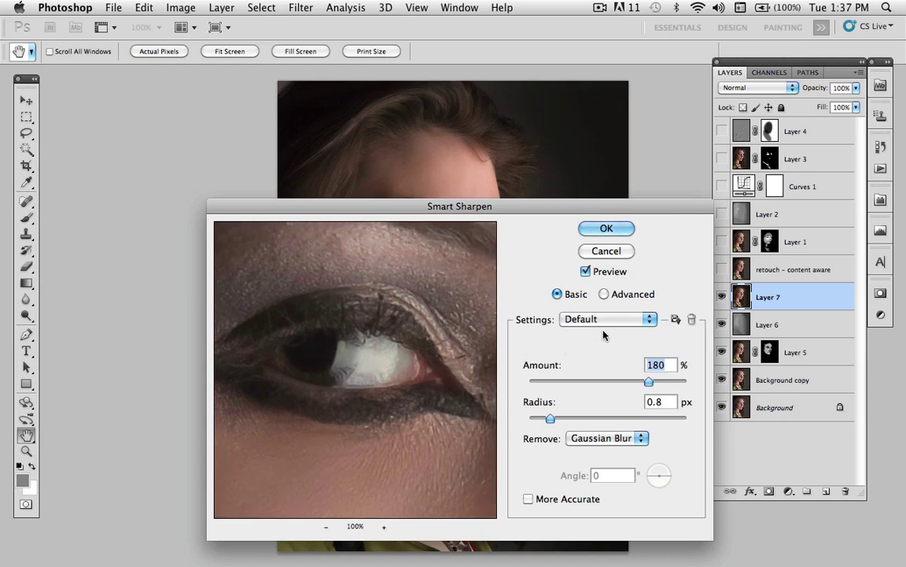
{"action": "left_click", "coordinate": [612, 231]}
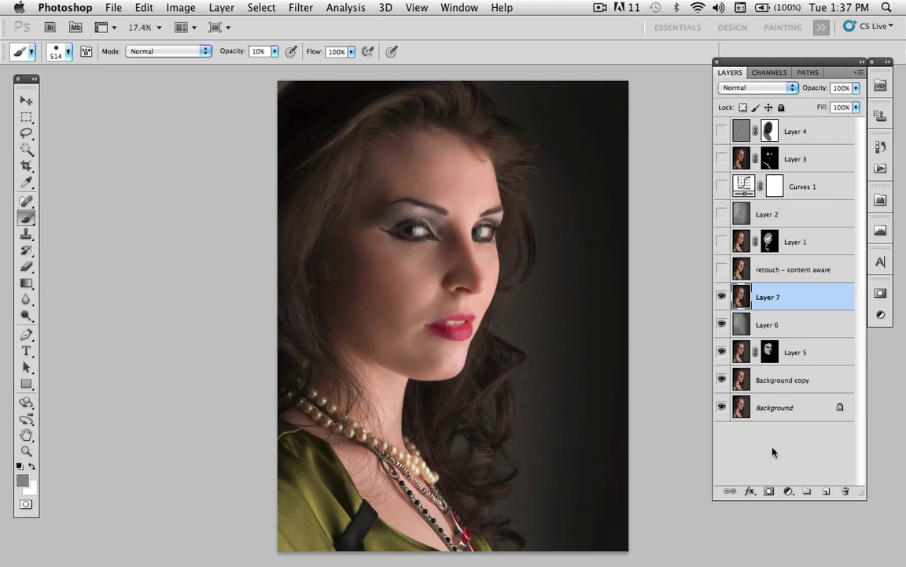
Add a black mask to Layer 7 and reveal the sharpening on both eyes with a white brush at 80% opacity.
{"action": "left_click", "coordinate": [769, 492], "text": "alt"}
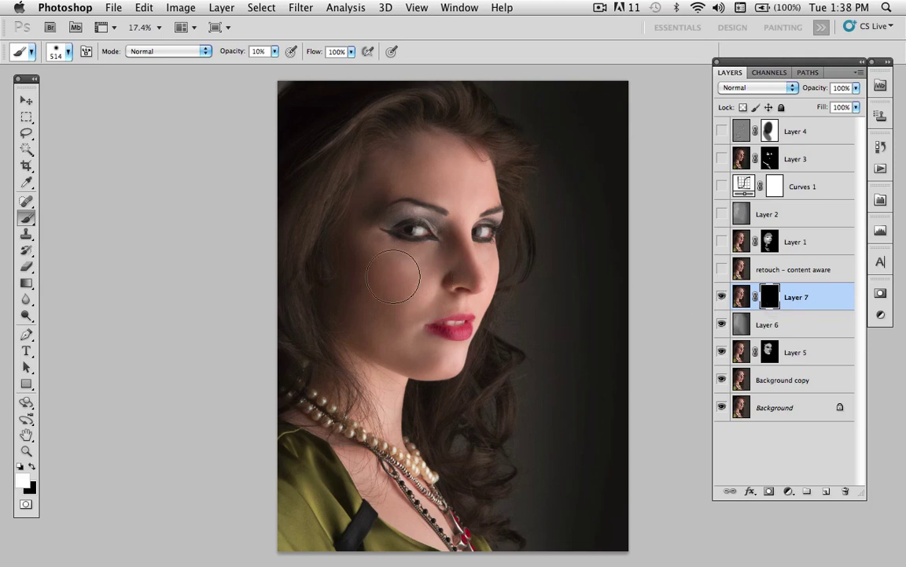
{"action": "key", "text": "z"}
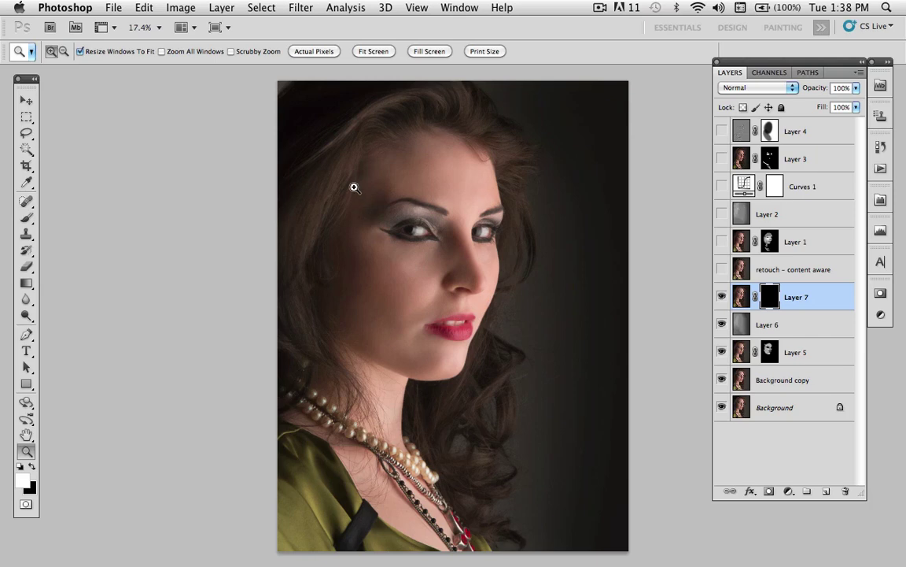
{"action": "left_click_drag", "start_coordinate": [355, 186], "coordinate": [521, 299]}
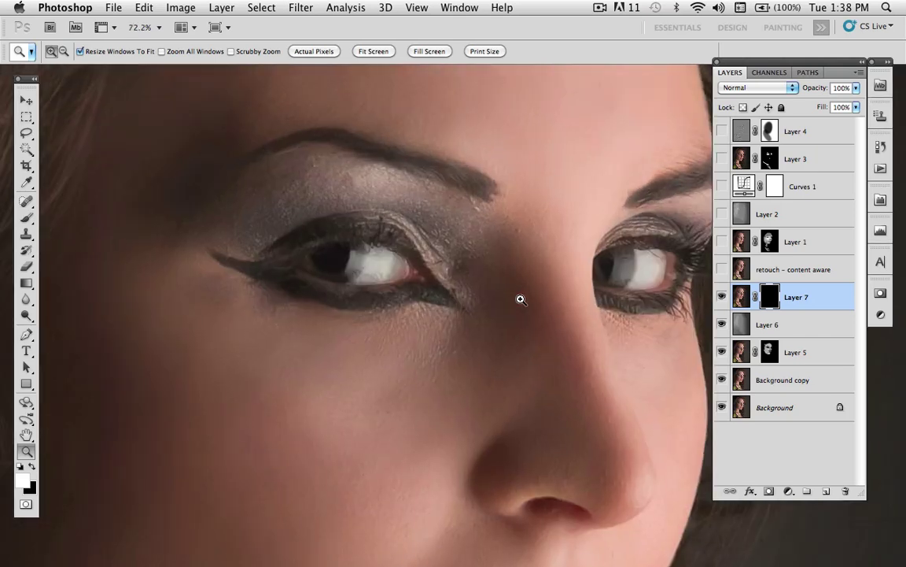
{"action": "key", "text": "b"}
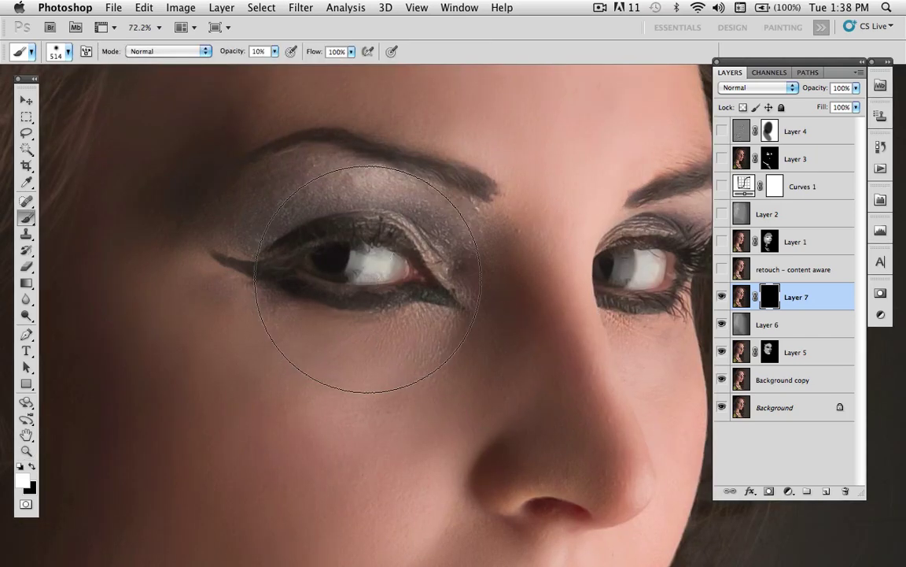
{"action": "mouse_move", "coordinate": [373, 280]}
{"action": "left_mouse_down", "text": "ctrl+alt"}
{"action": "mouse_move", "coordinate": [279, 259]}
{"action": "mouse_move", "coordinate": [297, 258]}
{"action": "left_mouse_up", "text": "ctrl+alt"}
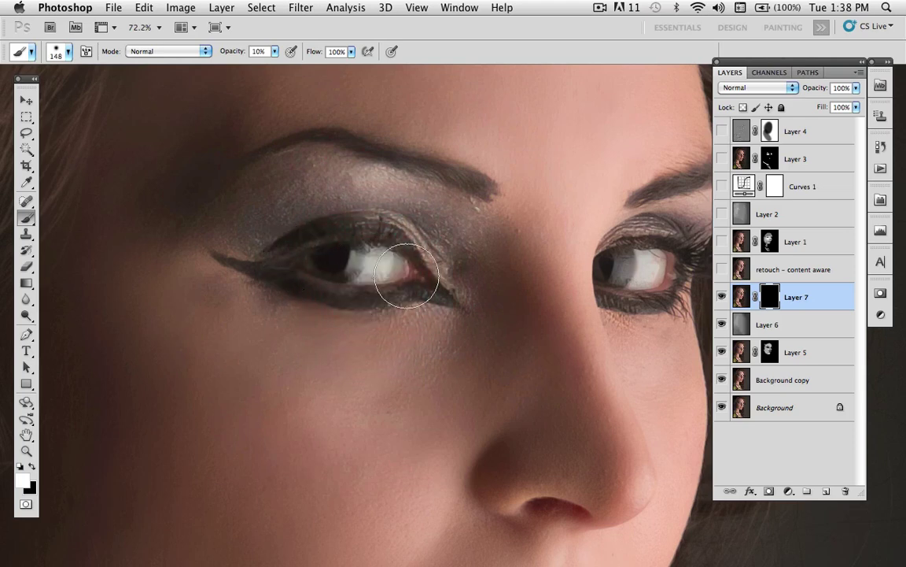
{"action": "key", "text": "8"}
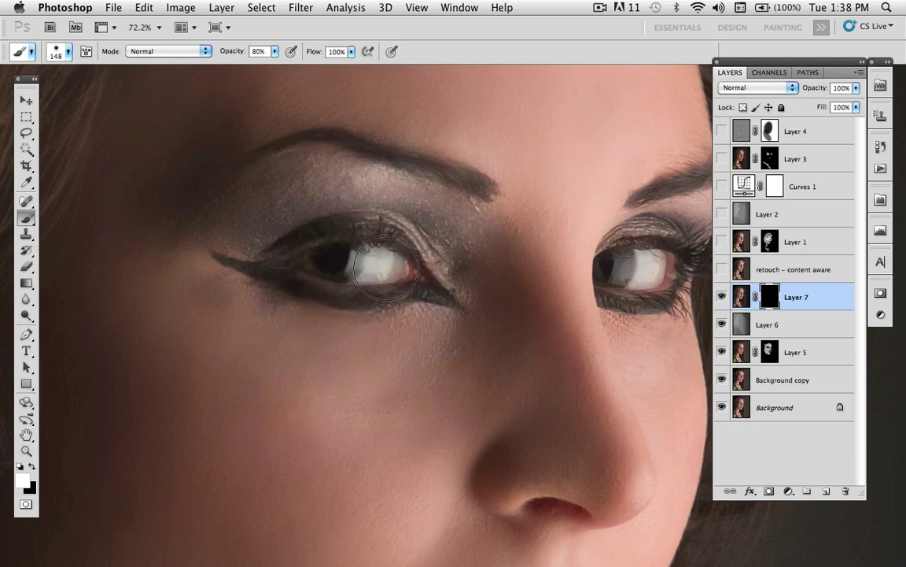
{"action": "mouse_move", "coordinate": [366, 252]}
{"action": "left_mouse_down"}
{"action": "mouse_move", "coordinate": [298, 256]}
{"action": "mouse_move", "coordinate": [410, 272]}
{"action": "mouse_move", "coordinate": [332, 295]}
{"action": "mouse_move", "coordinate": [306, 274]}
{"action": "mouse_move", "coordinate": [410, 262]}
{"action": "mouse_move", "coordinate": [362, 248]}
{"action": "left_mouse_up"}
{"action": "mouse_move", "coordinate": [638, 267]}
{"action": "left_mouse_down"}
{"action": "mouse_move", "coordinate": [687, 260]}
{"action": "mouse_move", "coordinate": [638, 267]}
{"action": "left_mouse_up"}
Paint white on Layer 7's mask over both eyebrows with a 70 px brush at 80% opacity.
{"action": "left_click_drag", "start_coordinate": [492, 195], "coordinate": [467, 192]}
{"action": "left_click", "coordinate": [485, 189]}
{"action": "left_click_drag", "start_coordinate": [315, 131], "coordinate": [239, 158]}
{"action": "mouse_move", "coordinate": [660, 212]}
{"action": "left_mouse_down"}
{"action": "mouse_move", "coordinate": [560, 233]}
{"action": "mouse_move", "coordinate": [570, 206]}
{"action": "mouse_move", "coordinate": [618, 186]}
{"action": "left_mouse_up"}
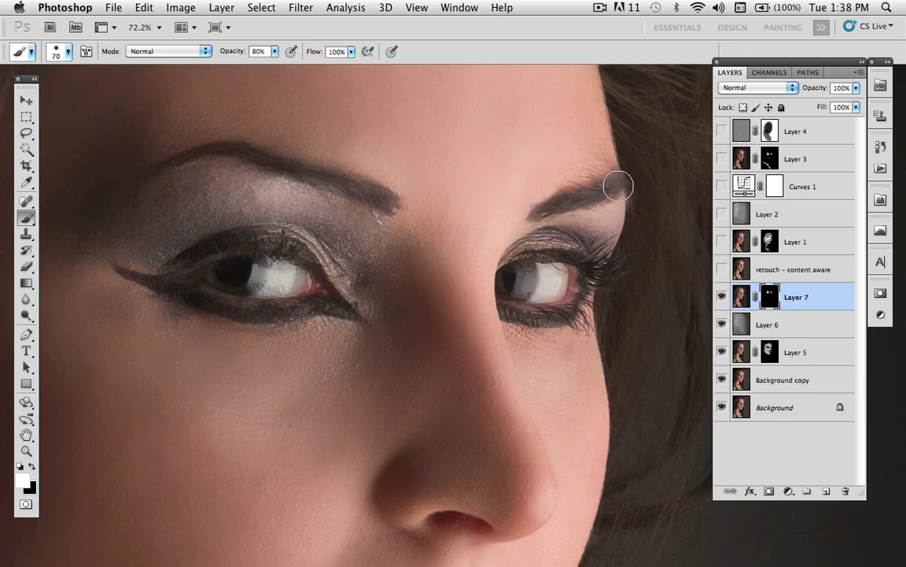
Reveal the sharpening along the pearl necklace with a 114 px white brush on Layer 7's mask, and check the mask on its own.
{"action": "left_click_drag", "start_coordinate": [565, 385], "coordinate": [567, 126]}
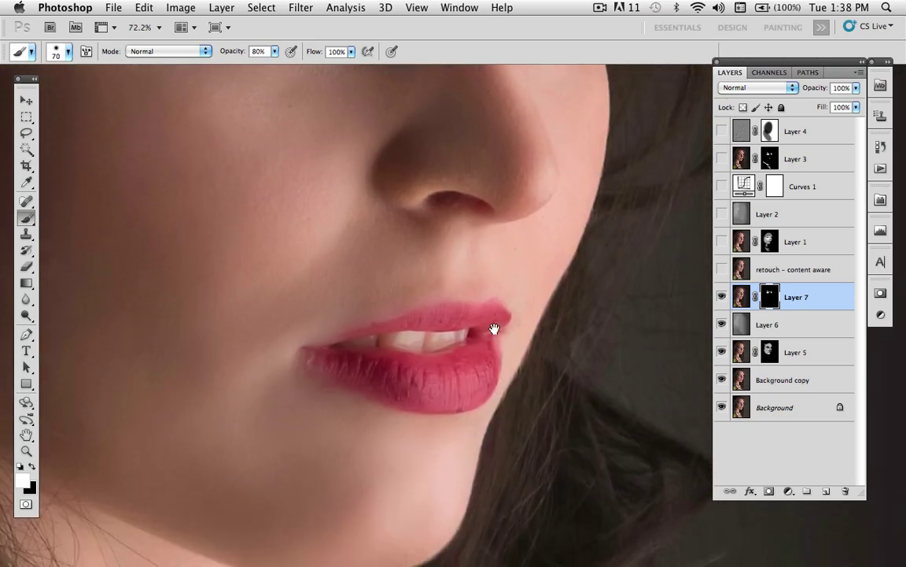
{"action": "left_click_drag", "start_coordinate": [494, 329], "coordinate": [493, 306]}
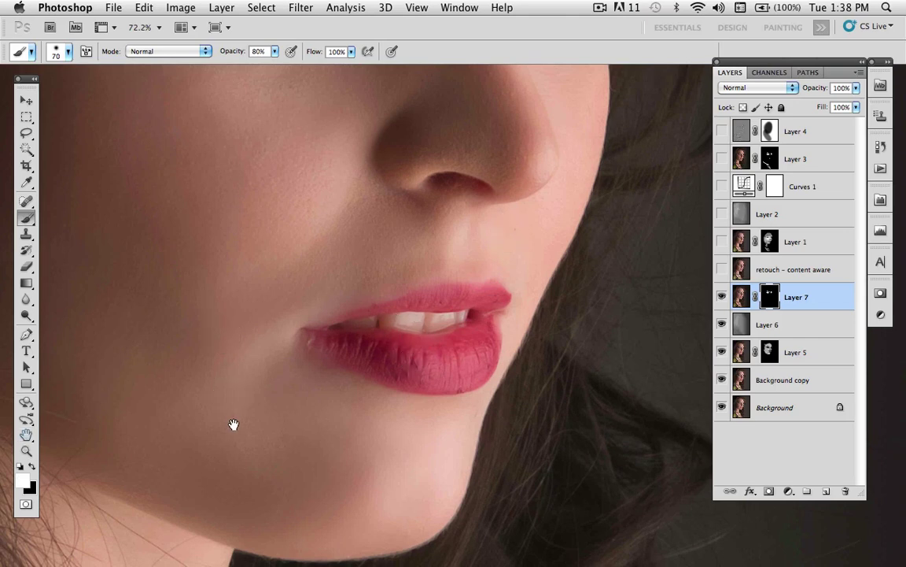
{"action": "left_click_drag", "start_coordinate": [233, 425], "coordinate": [471, 81]}
{"action": "left_click_drag", "start_coordinate": [388, 236], "coordinate": [152, 277]}
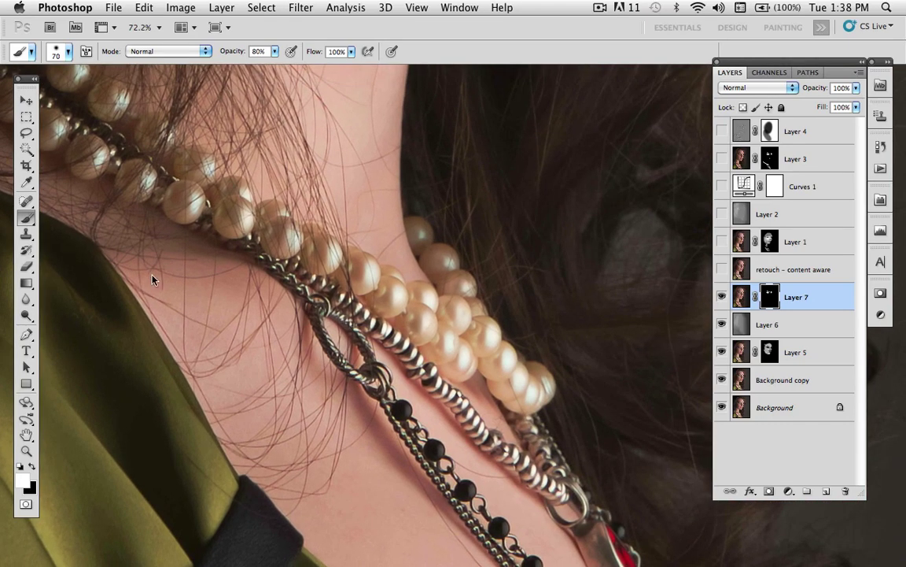
{"action": "key", "text": "z"}
{"action": "left_click", "coordinate": [340, 291], "text": "alt"}
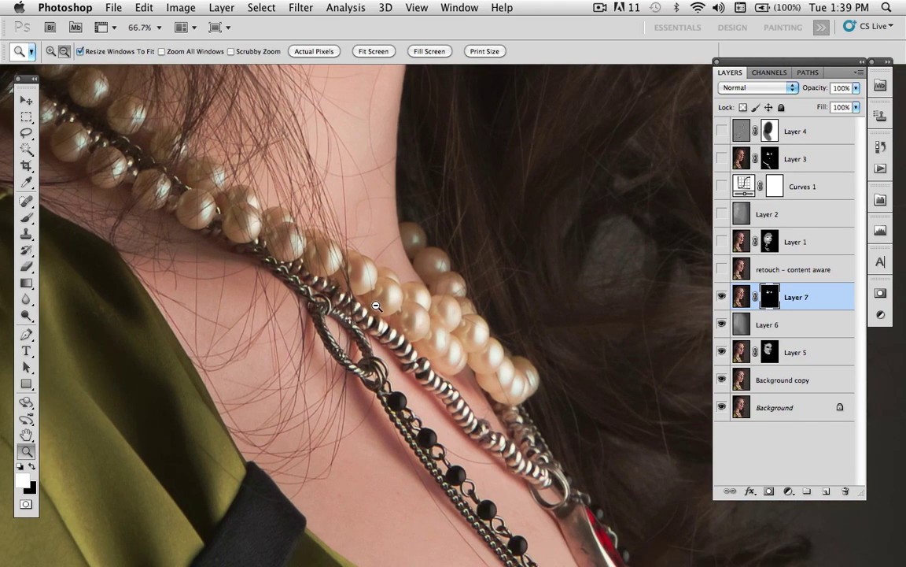
{"action": "left_click", "coordinate": [374, 315], "text": "alt"}
{"action": "left_click_drag", "start_coordinate": [419, 354], "coordinate": [426, 364]}
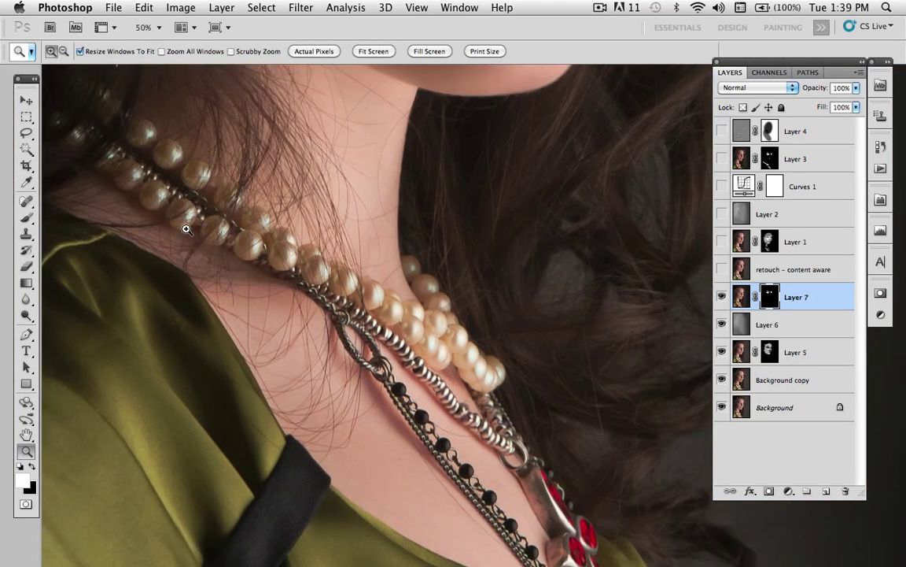
{"action": "key", "text": "b"}
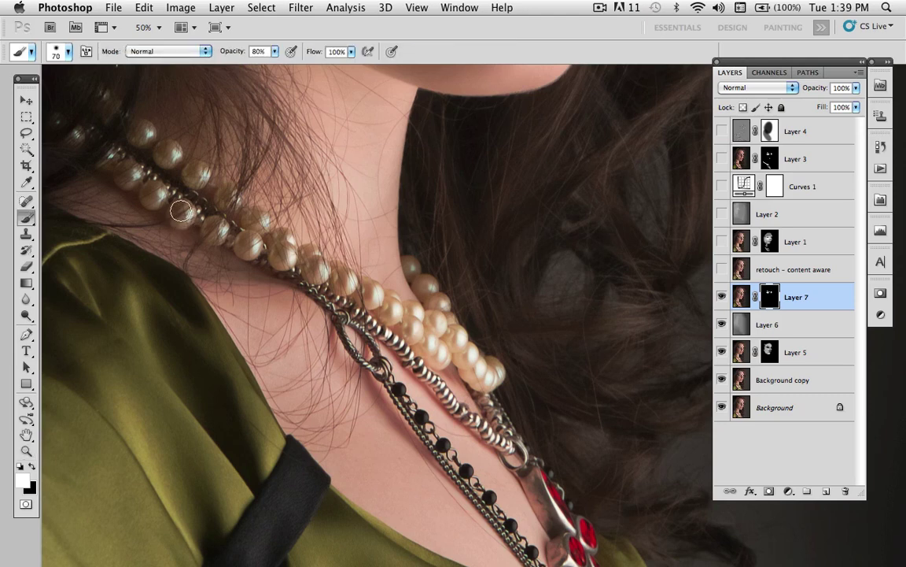
{"action": "left_click_drag", "start_coordinate": [180, 211], "coordinate": [162, 178]}
{"action": "left_click", "coordinate": [767, 302], "text": "alt"}
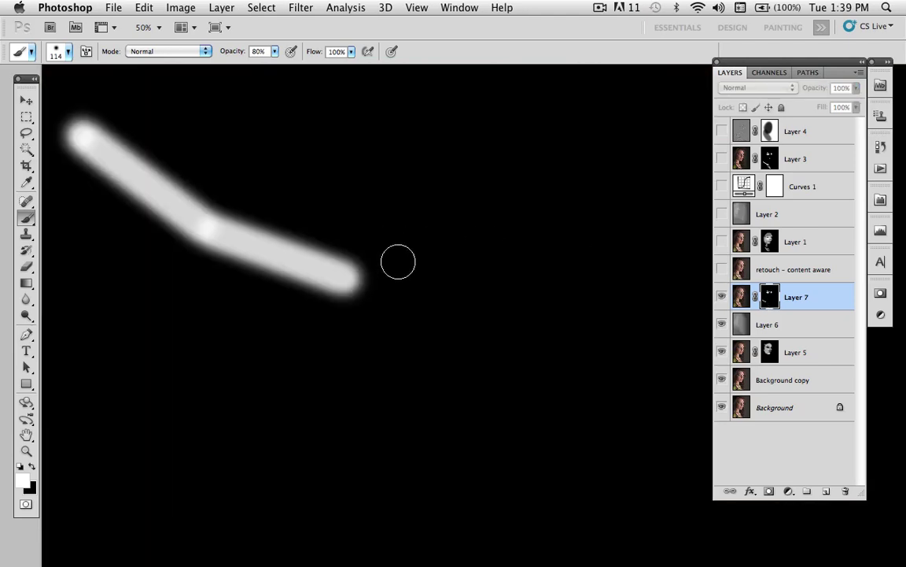
{"action": "left_click", "coordinate": [740, 303]}
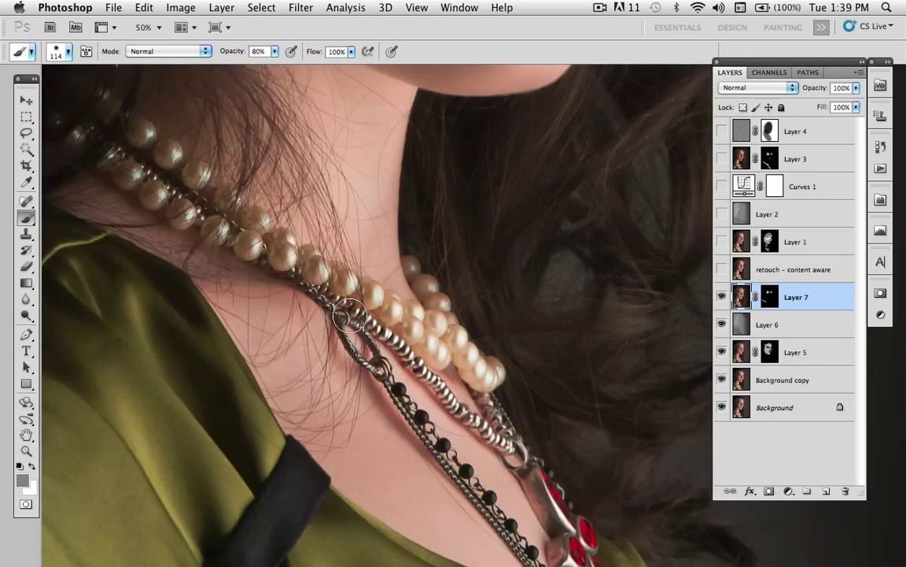
Inspect Layer 7's mask by itself around the necklace and pendant, and return to the image view.
{"action": "left_click_drag", "start_coordinate": [374, 324], "coordinate": [360, 331]}
{"action": "scroll", "coordinate": [383, 370], "scroll_direction": "down", "scroll_amount": 5}
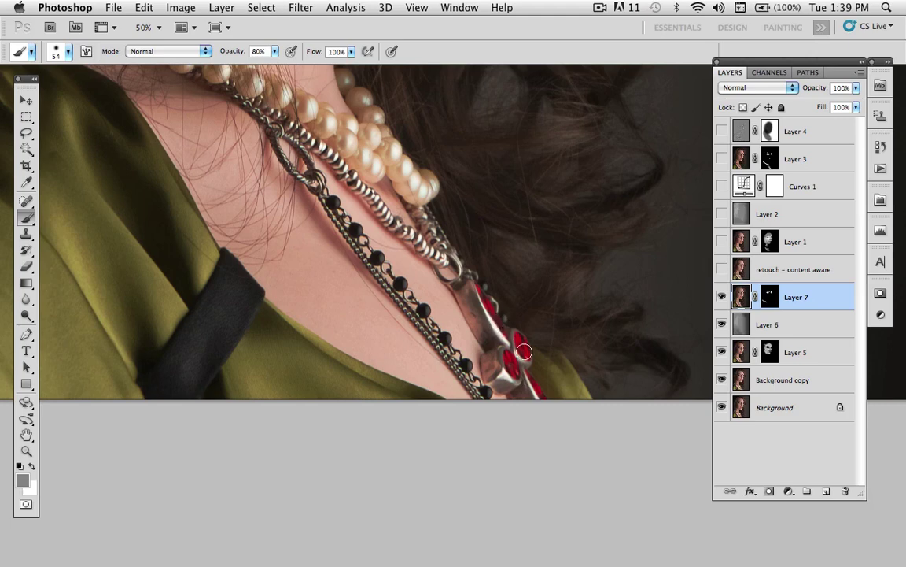
{"action": "left_click", "coordinate": [768, 299], "text": "alt"}
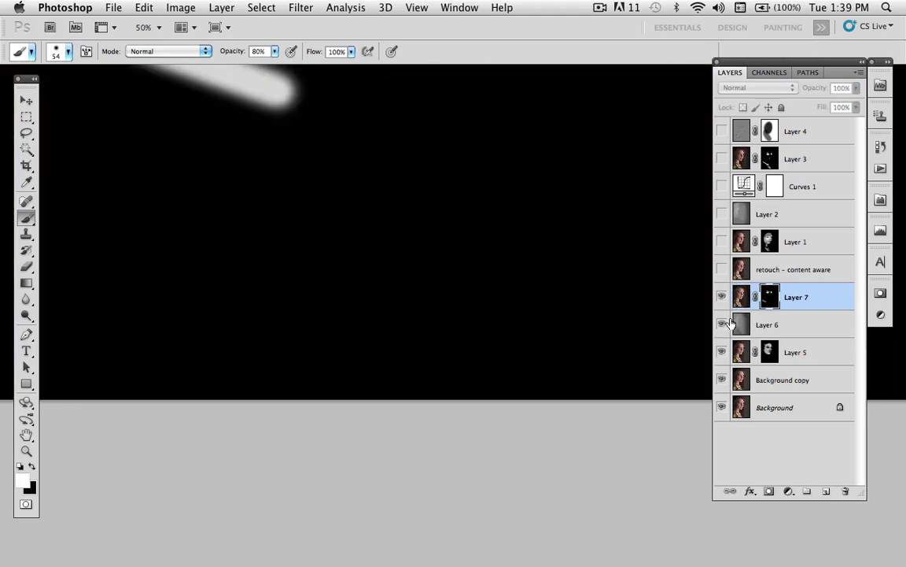
{"action": "left_click_drag", "start_coordinate": [435, 192], "coordinate": [489, 536]}
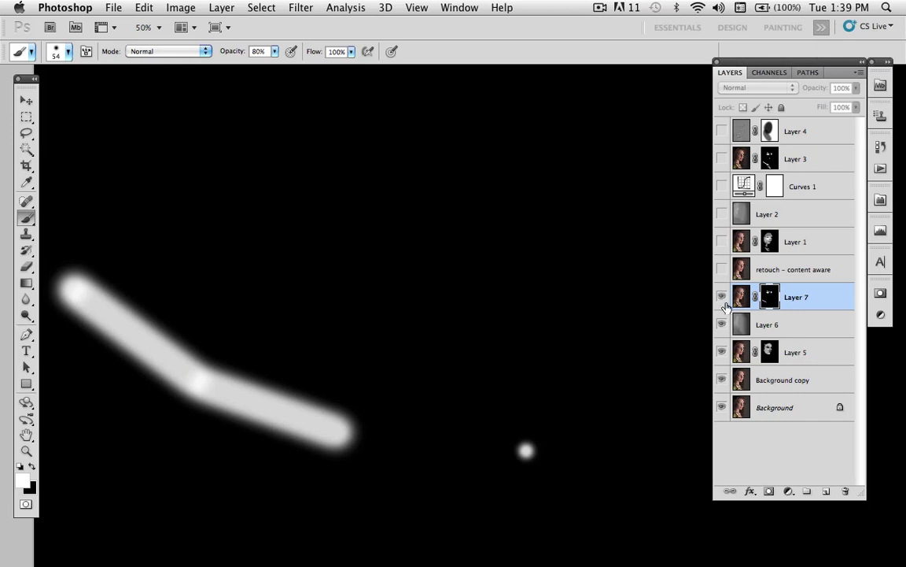
{"action": "key", "text": "super+2"}
{"action": "left_click_drag", "start_coordinate": [543, 323], "coordinate": [528, 55]}
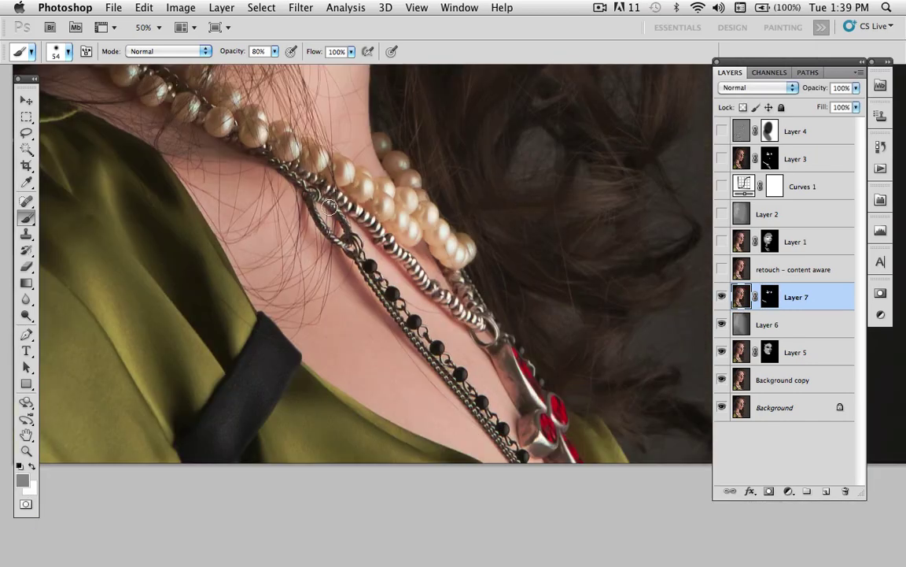
Set the foreground color to white, fit the whole portrait on screen, and compare it with Layer 7 hidden and shown.
{"action": "key", "text": "d"}
{"action": "key", "text": "x"}
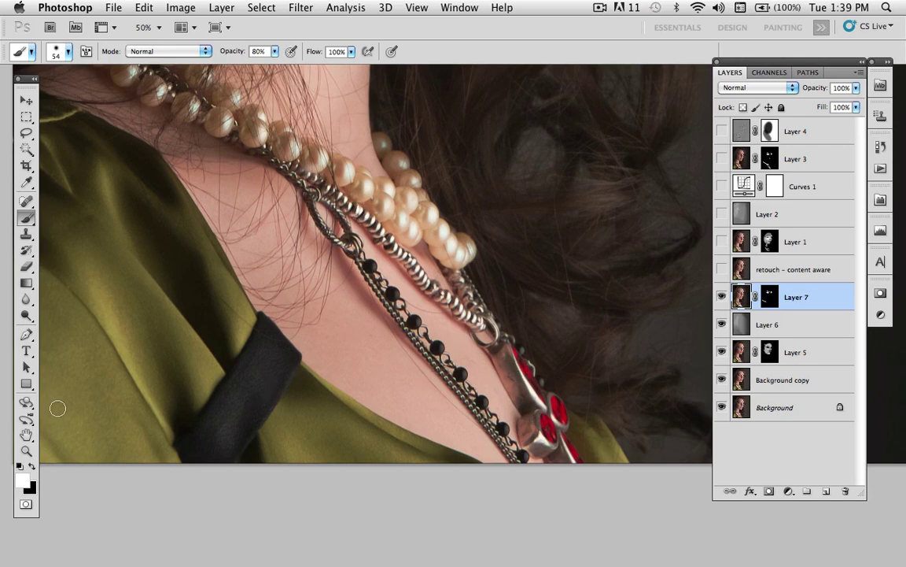
{"action": "double_click", "coordinate": [26, 434]}
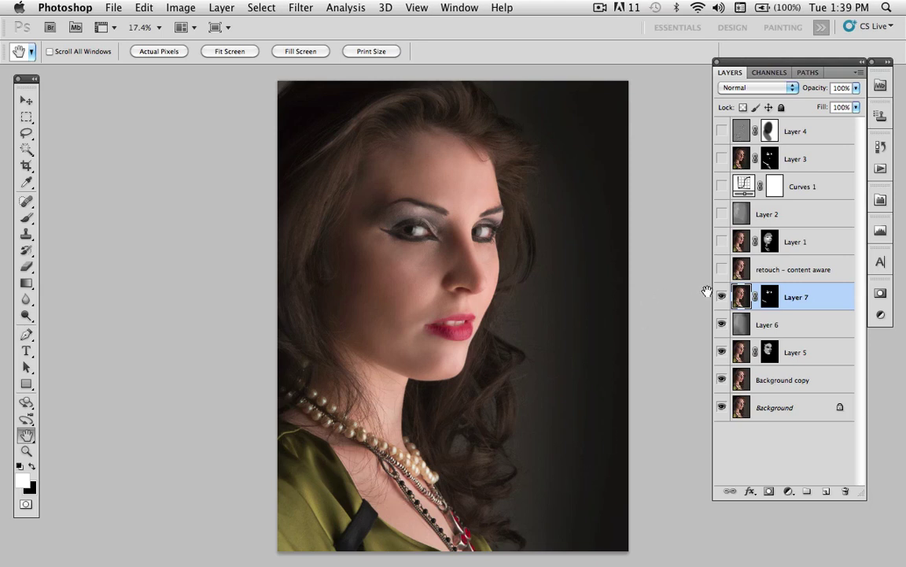
{"action": "mouse_move", "coordinate": [722, 297]}
{"action": "left_mouse_down"}
{"action": "mouse_move", "coordinate": [720, 379]}
{"action": "mouse_move", "coordinate": [722, 299]}
{"action": "left_mouse_up"}
Open the custom proof setup and choose sRGB IEC61966-2.1 as the device to simulate.
{"action": "left_click", "coordinate": [416, 9]}
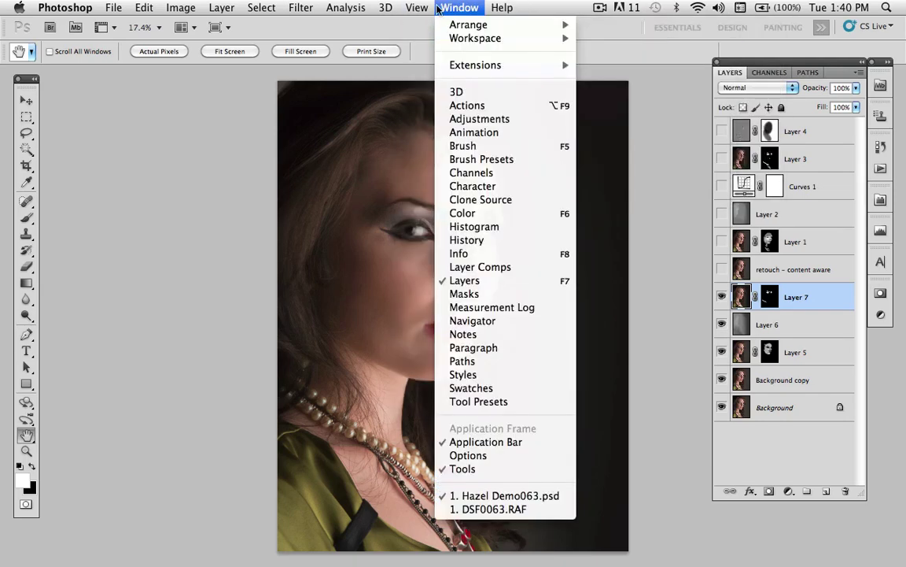
{"action": "mouse_move", "coordinate": [420, 27]}
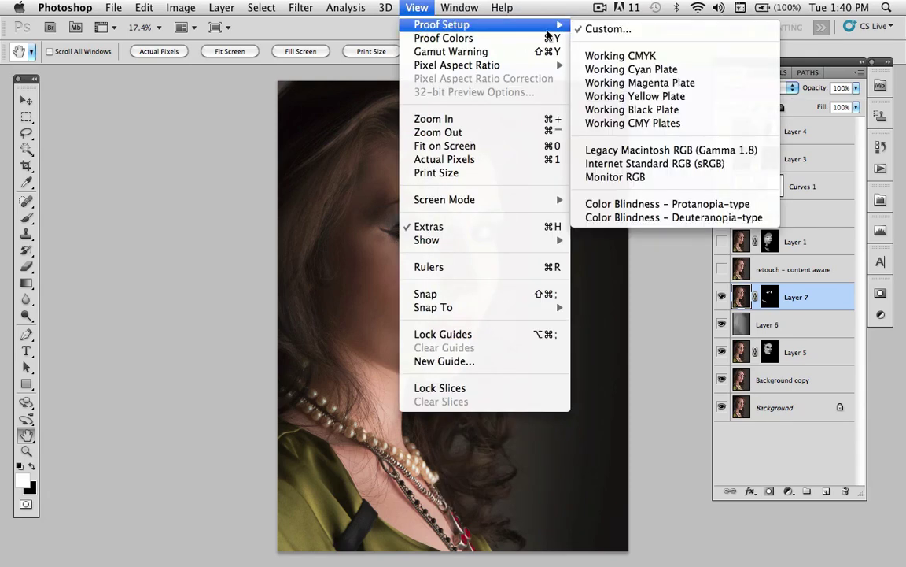
{"action": "key", "text": "Escape"}
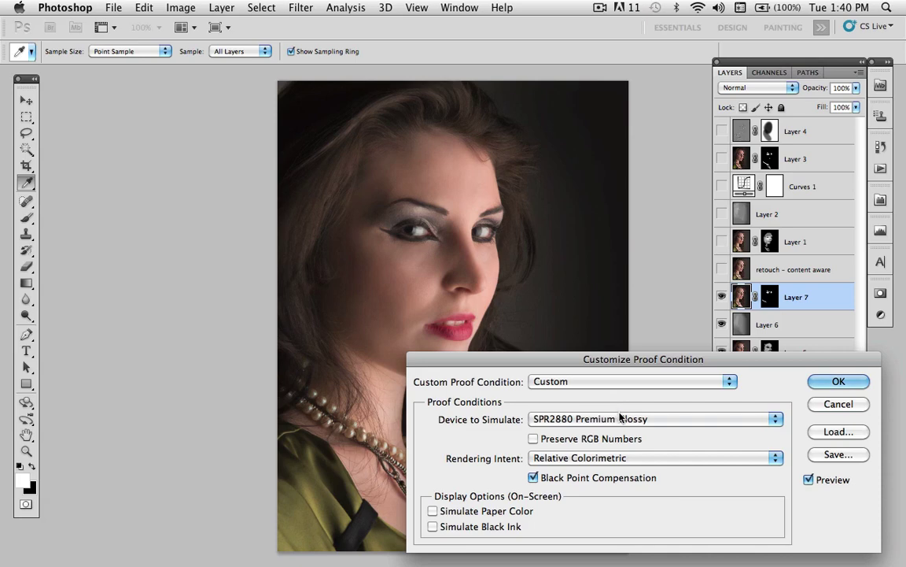
{"action": "left_click", "coordinate": [621, 417]}
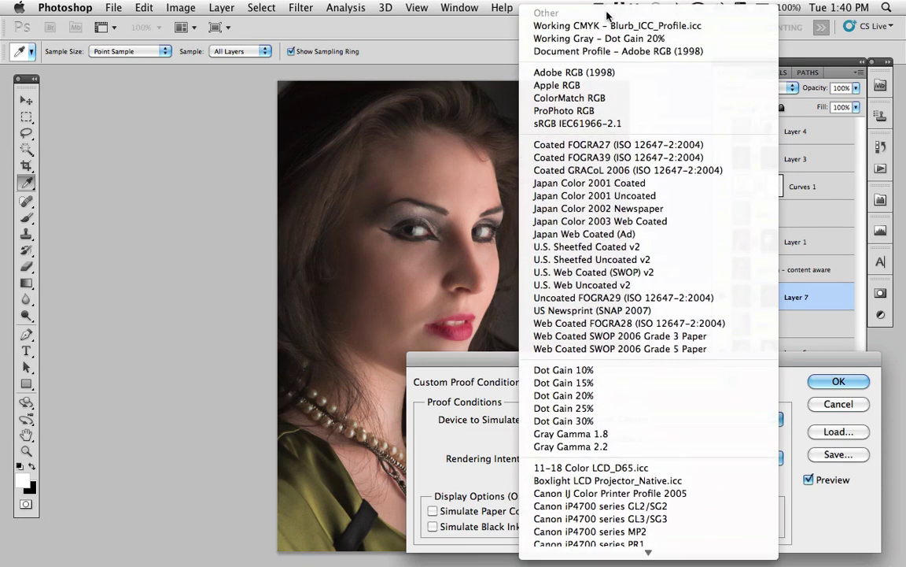
{"action": "left_click", "coordinate": [610, 122]}
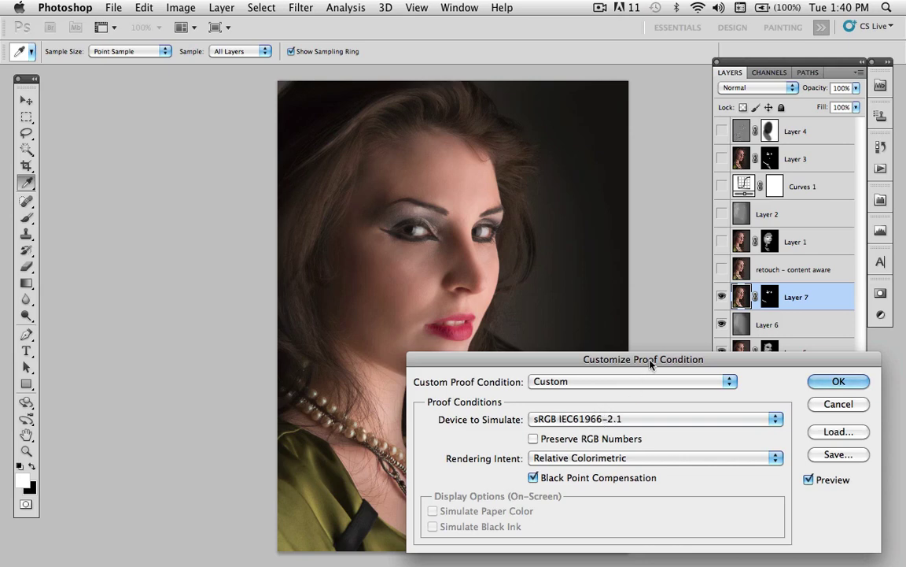
Set the custom proof to simulate CM Luster 2880.icc with the Perceptual rendering intent.
{"action": "left_click_drag", "start_coordinate": [651, 363], "coordinate": [296, 368]}
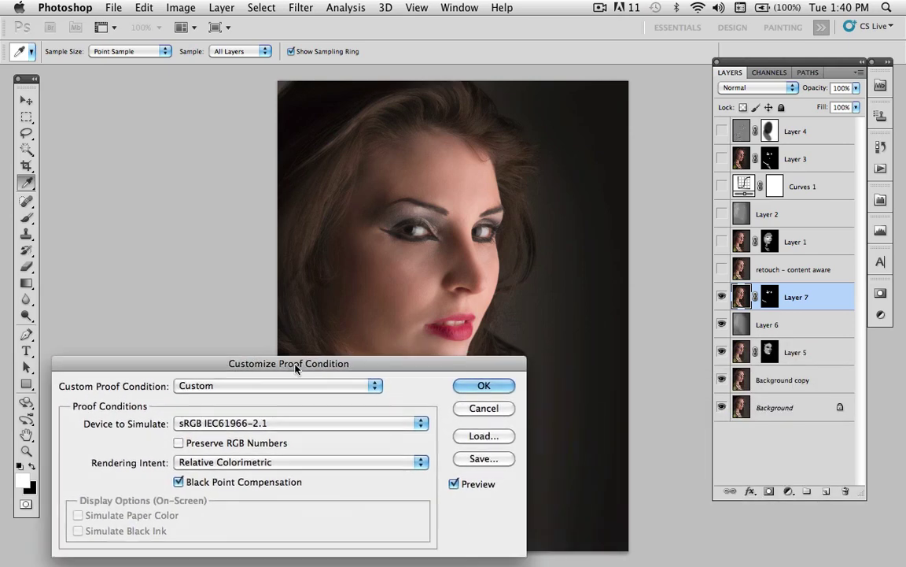
{"action": "left_click", "coordinate": [296, 425]}
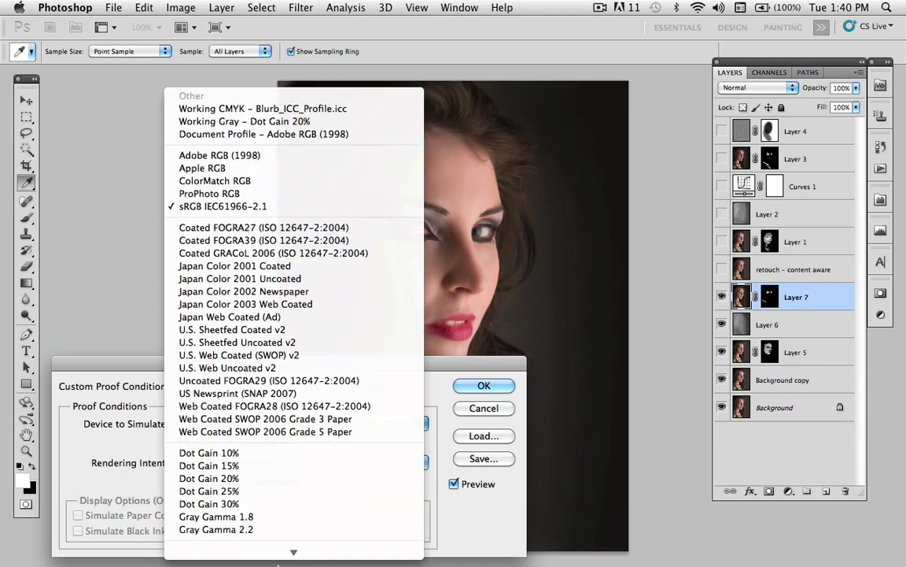
{"action": "mouse_move", "coordinate": [277, 560]}
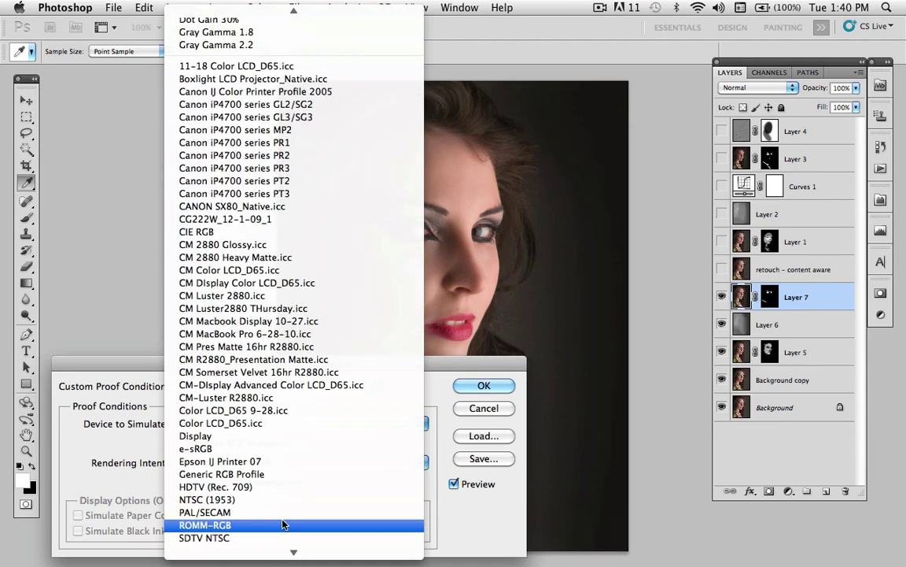
{"action": "scroll", "coordinate": [283, 524], "scroll_direction": "down", "scroll_amount": 5}
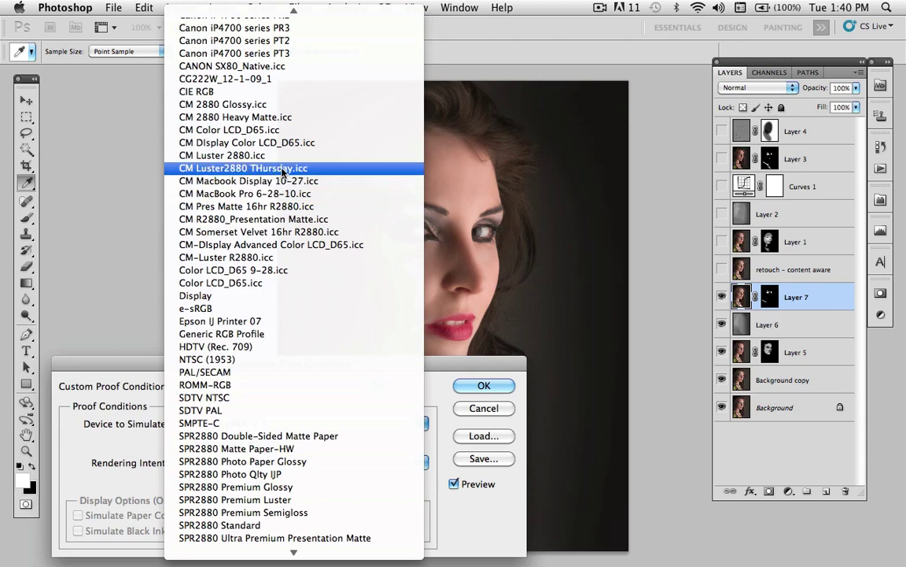
{"action": "left_click", "coordinate": [251, 155]}
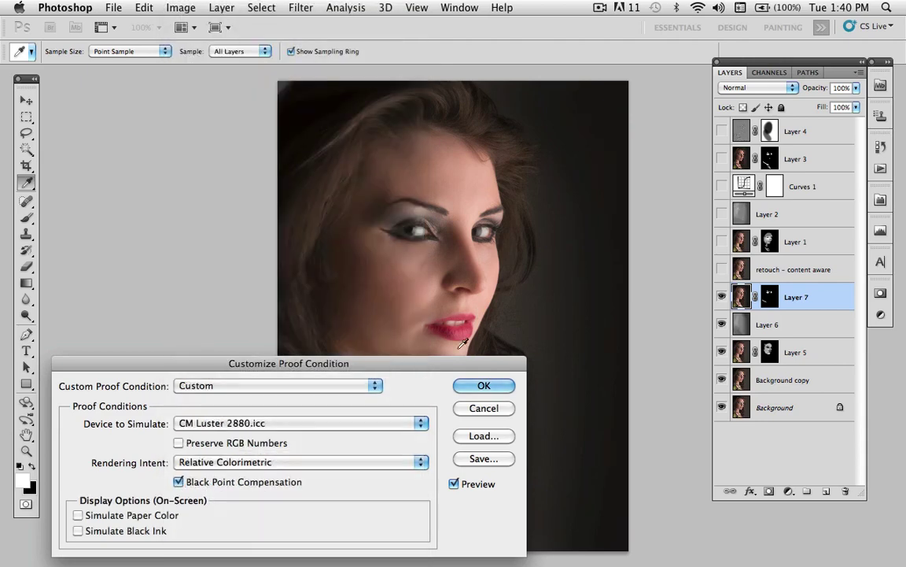
{"action": "left_click", "coordinate": [344, 464]}
{"action": "left_click", "coordinate": [338, 433]}
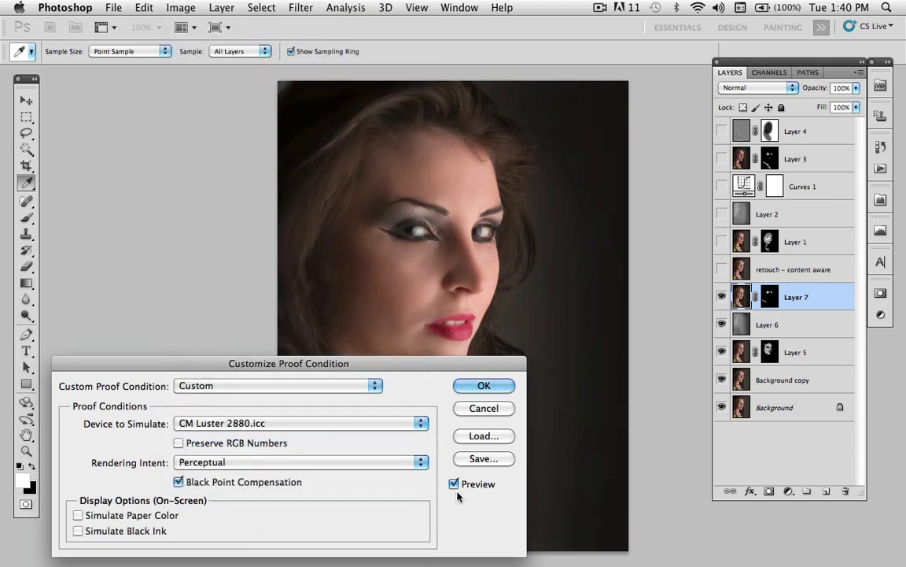
Compare the portrait with the proof preview off and on, and accept the custom proof condition.
{"action": "left_click", "coordinate": [455, 484]}
{"action": "left_click", "coordinate": [455, 485]}
{"action": "left_click_drag", "start_coordinate": [453, 366], "coordinate": [813, 368]}
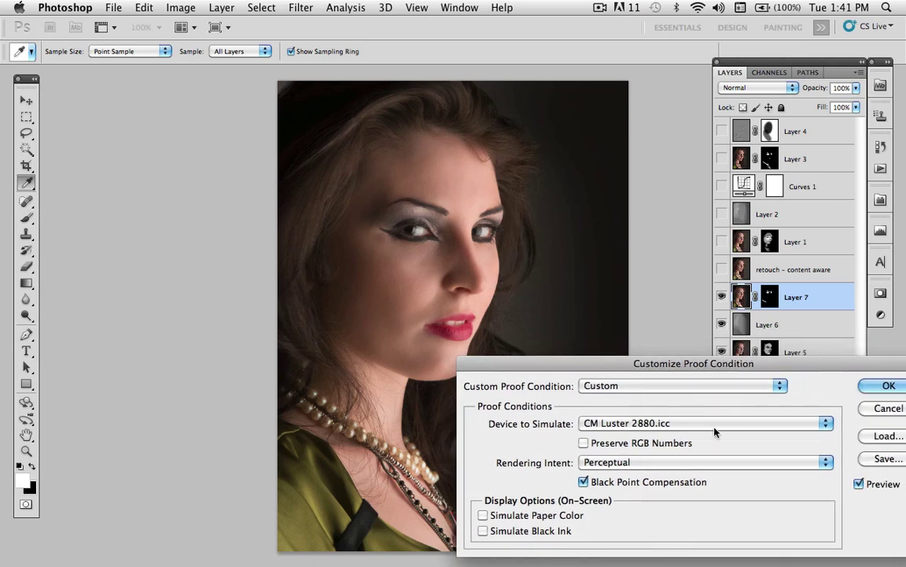
{"action": "left_click", "coordinate": [860, 485]}
{"action": "left_click", "coordinate": [860, 485]}
{"action": "left_click", "coordinate": [860, 484]}
{"action": "left_click_drag", "start_coordinate": [854, 364], "coordinate": [441, 387]}
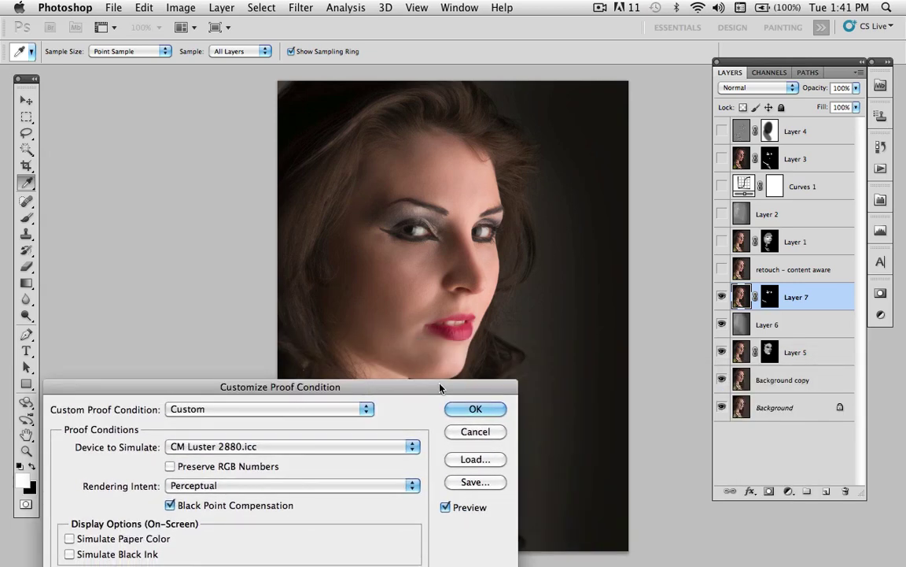
{"action": "left_click", "coordinate": [494, 409]}
{"action": "key", "text": "h"}
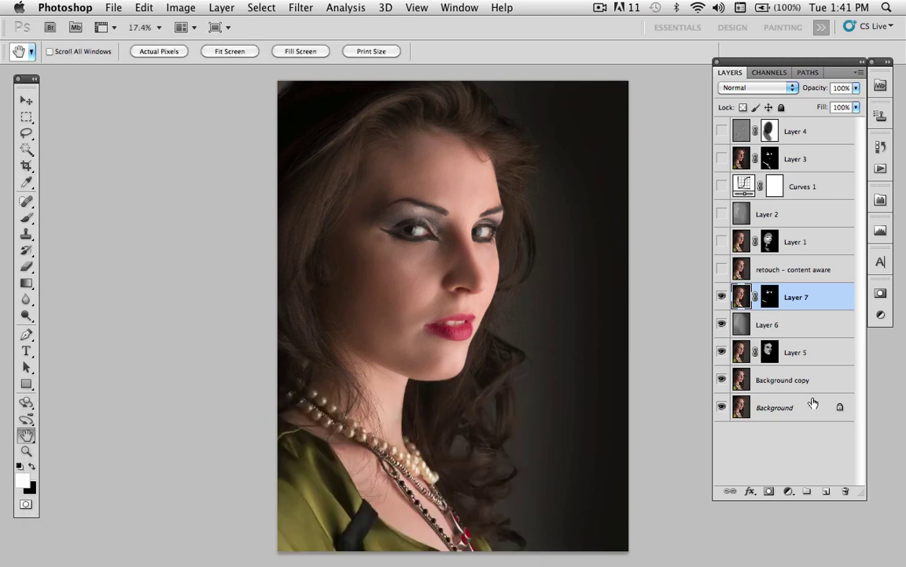
Add a Levels adjustment layer above Layer 7, adjust its midtones, and select Layer 7 again.
{"action": "left_click", "coordinate": [788, 491]}
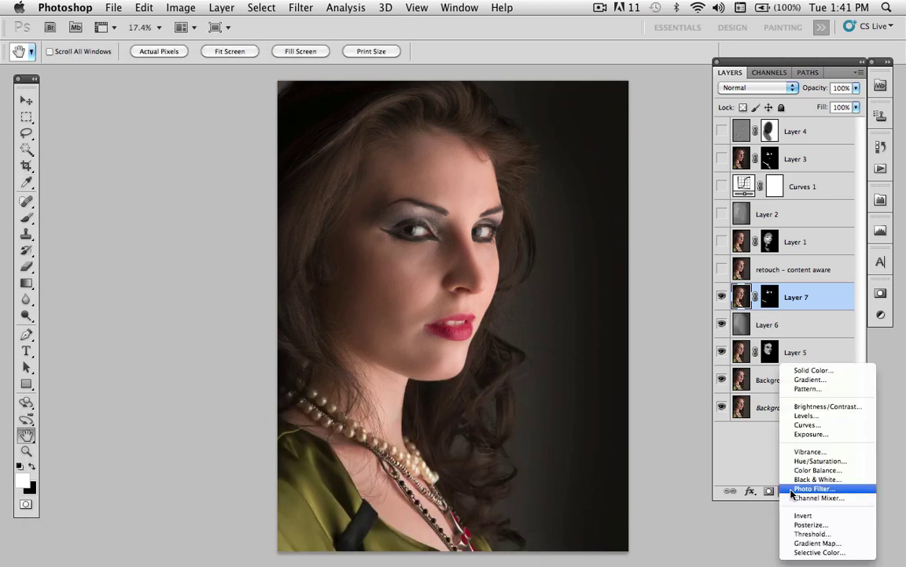
{"action": "left_click", "coordinate": [796, 415]}
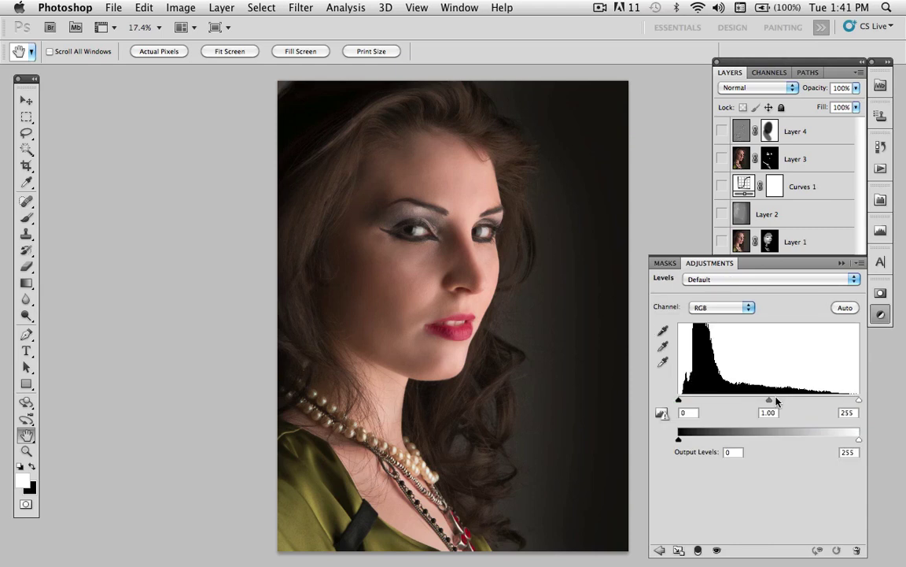
{"action": "left_click_drag", "start_coordinate": [768, 399], "coordinate": [768, 401]}
{"action": "left_click", "coordinate": [841, 265]}
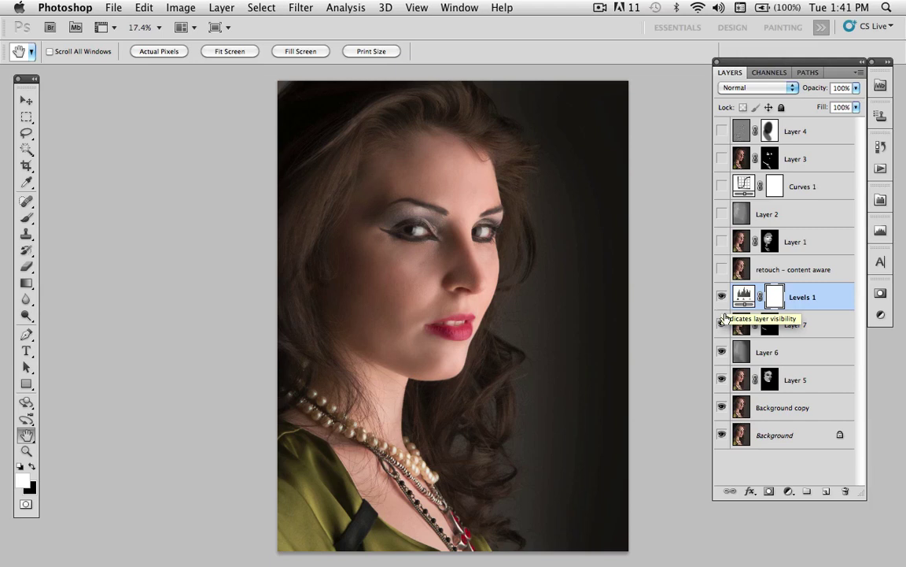
{"action": "key", "text": "alt+bracketleft"}
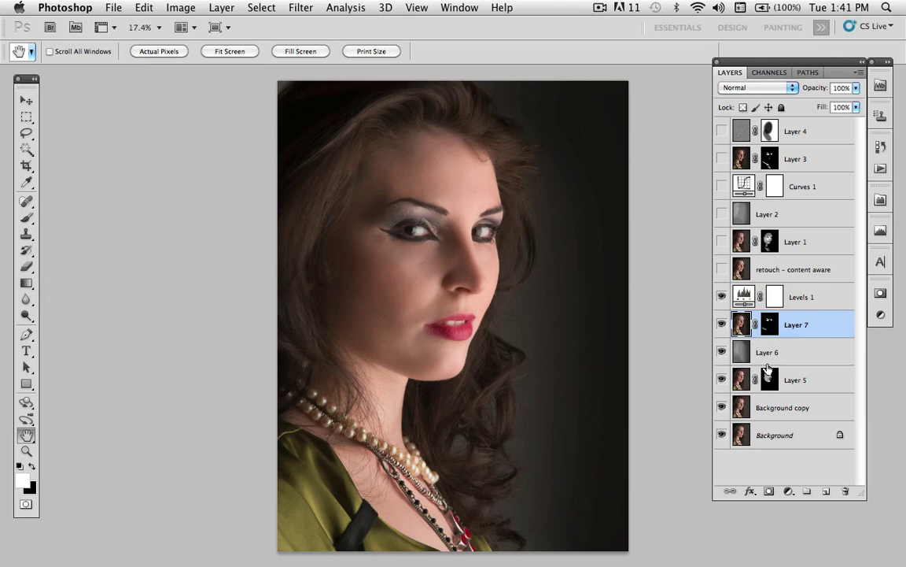
Close the layered portrait PSD and 1. DSF0063.RAF without saving either document.
{"action": "key", "text": "super+w"}
{"action": "left_click", "coordinate": [392, 220]}
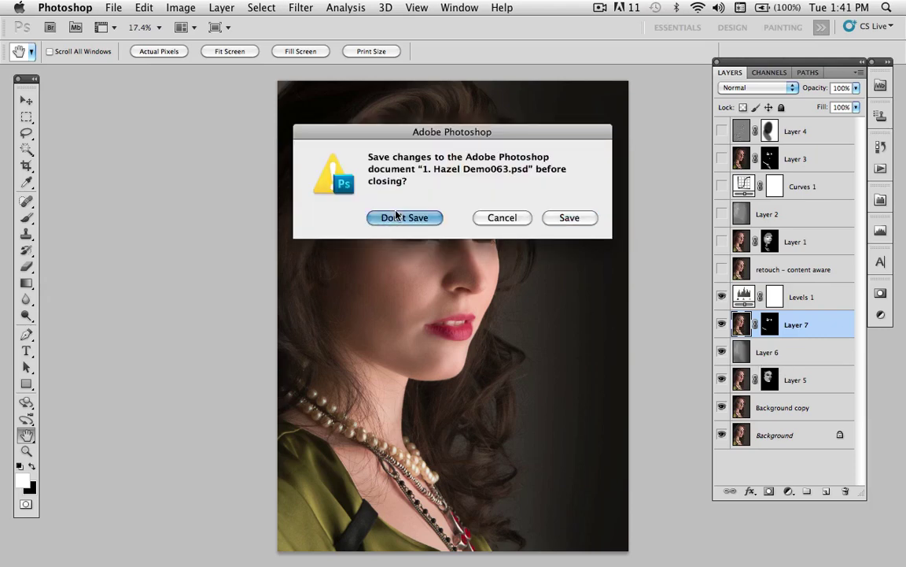
{"action": "key", "text": "super+w"}
{"action": "left_click", "coordinate": [404, 213]}
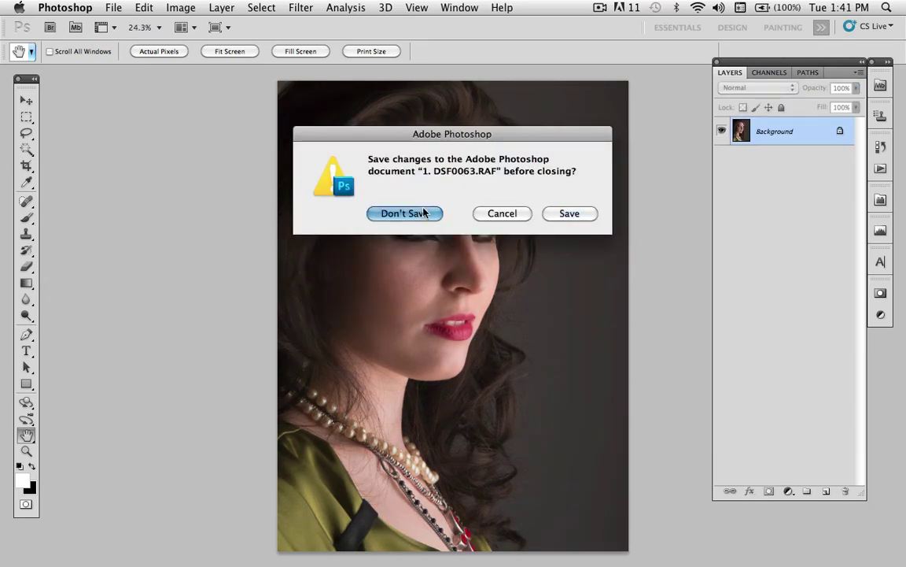
Switch to Adobe Bridge and open portrait 2, DSC_8354demo.psd, from the Portrait Retouching folder in Photoshop.
{"action": "left_click", "coordinate": [381, 185]}
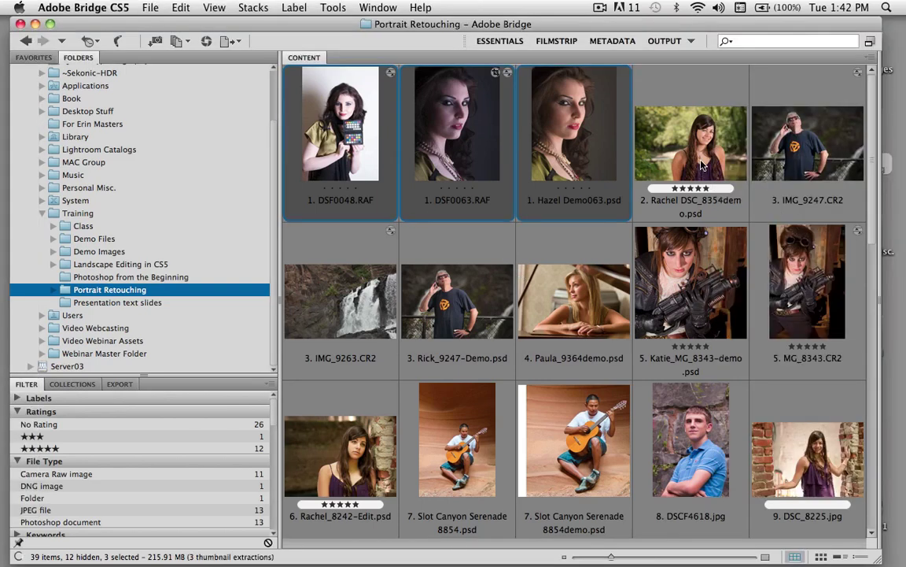
{"action": "left_click", "coordinate": [634, 155]}
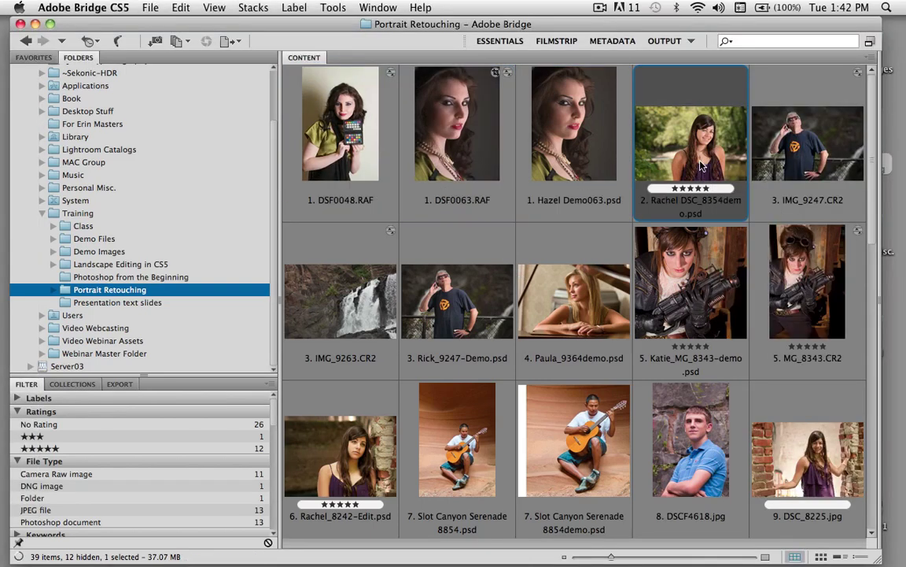
{"action": "double_click", "coordinate": [700, 165]}
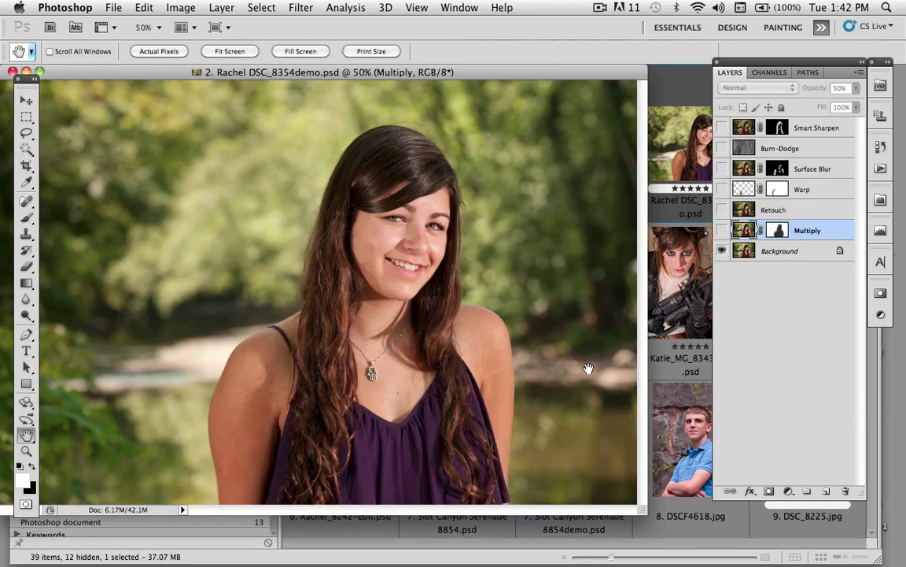
Duplicate the Background layer and set the copy's blending mode to Multiply.
{"action": "key", "text": "f"}
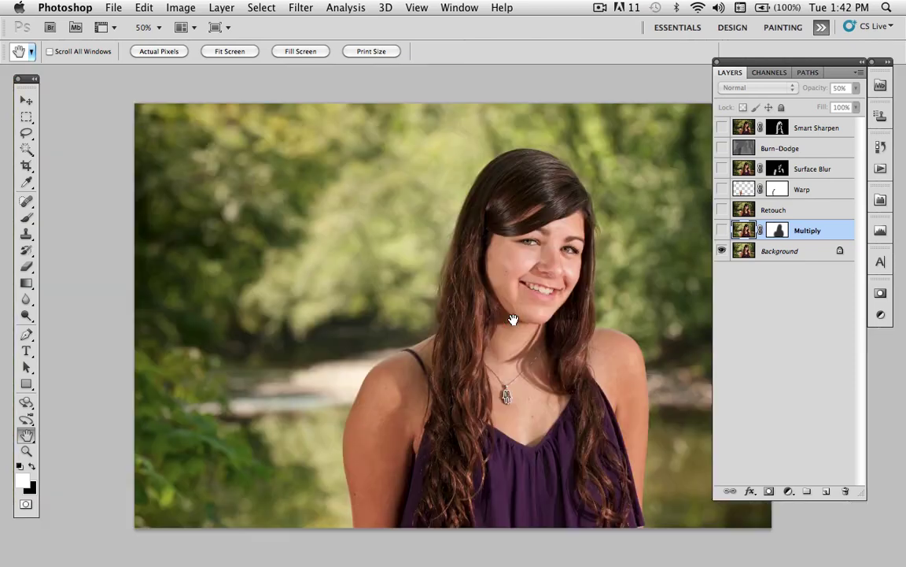
{"action": "left_click_drag", "start_coordinate": [516, 319], "coordinate": [442, 304]}
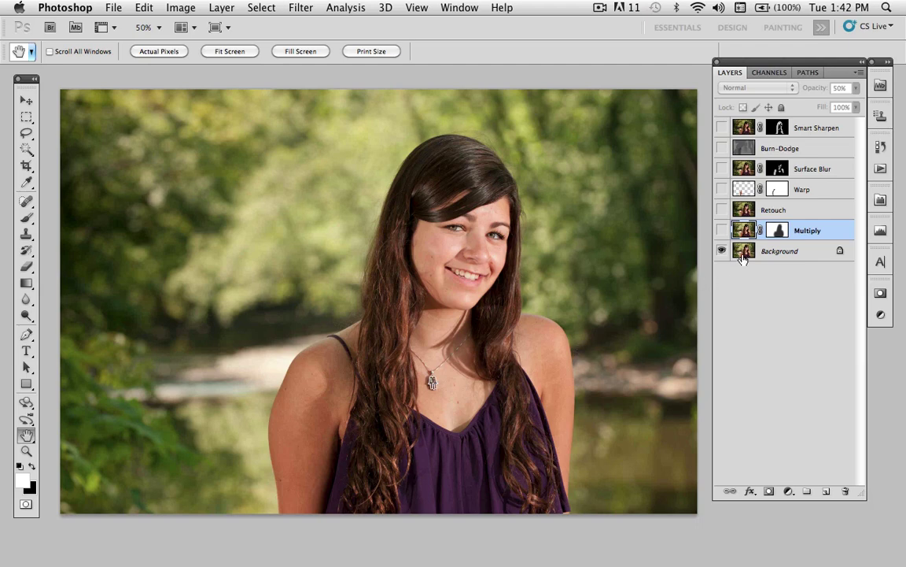
{"action": "left_click_drag", "start_coordinate": [810, 249], "coordinate": [826, 491]}
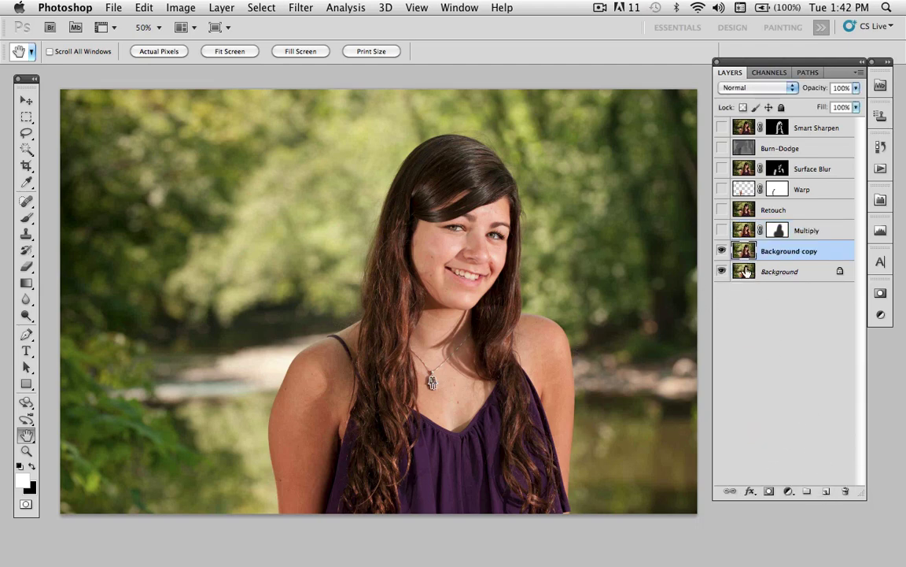
{"action": "left_click", "coordinate": [767, 92]}
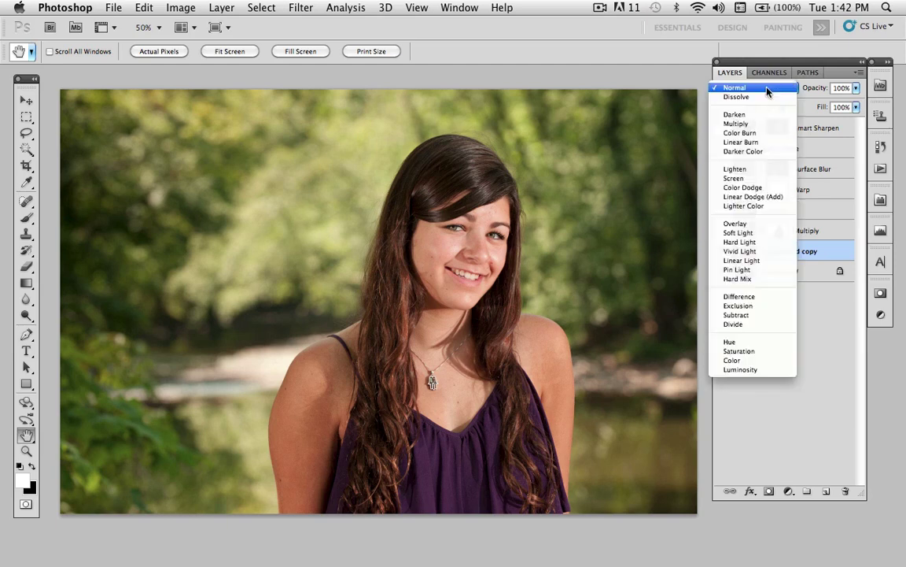
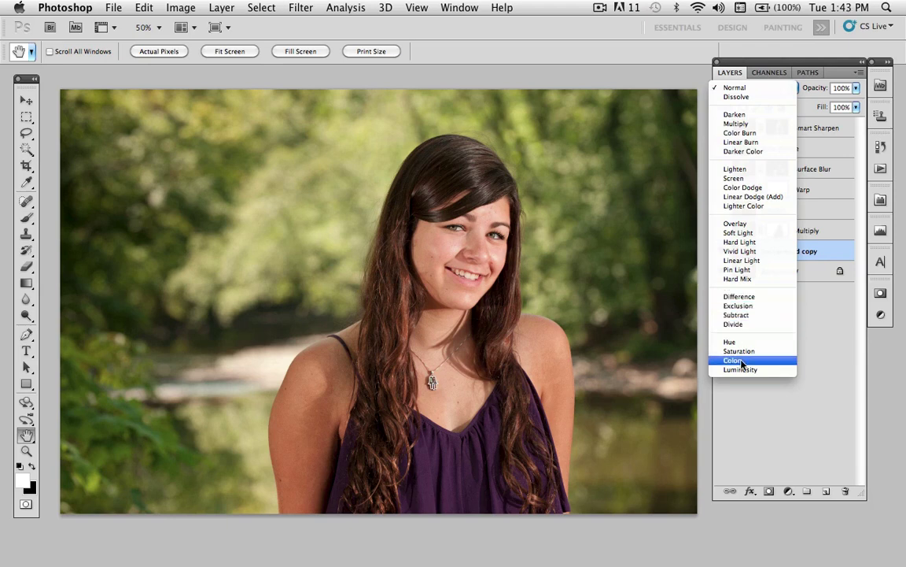
{"action": "left_click", "coordinate": [794, 401]}
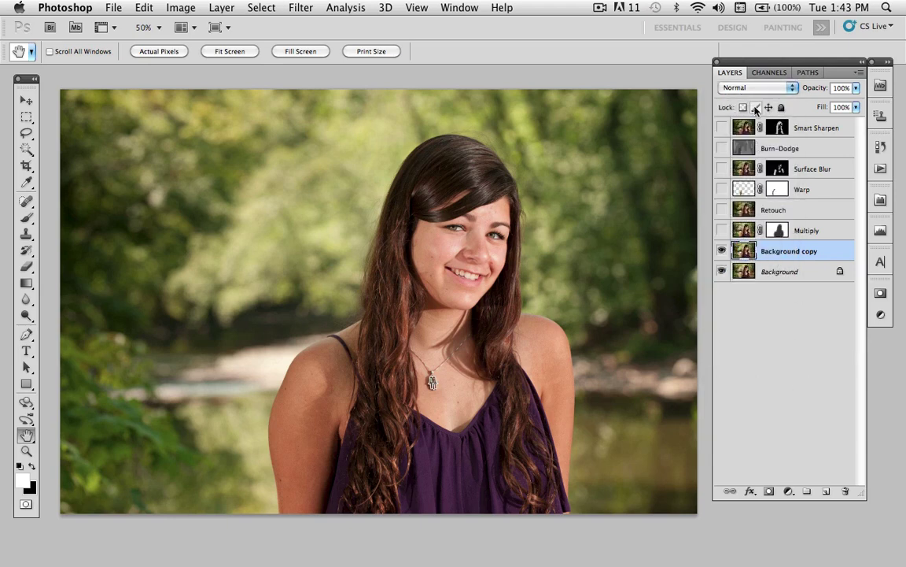
{"action": "left_click", "coordinate": [753, 88]}
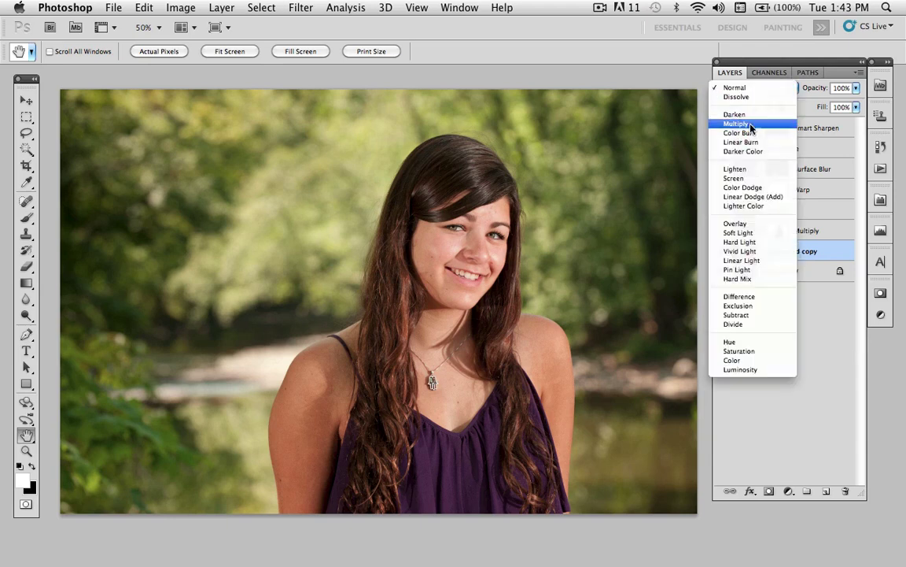
{"action": "left_click", "coordinate": [752, 126]}
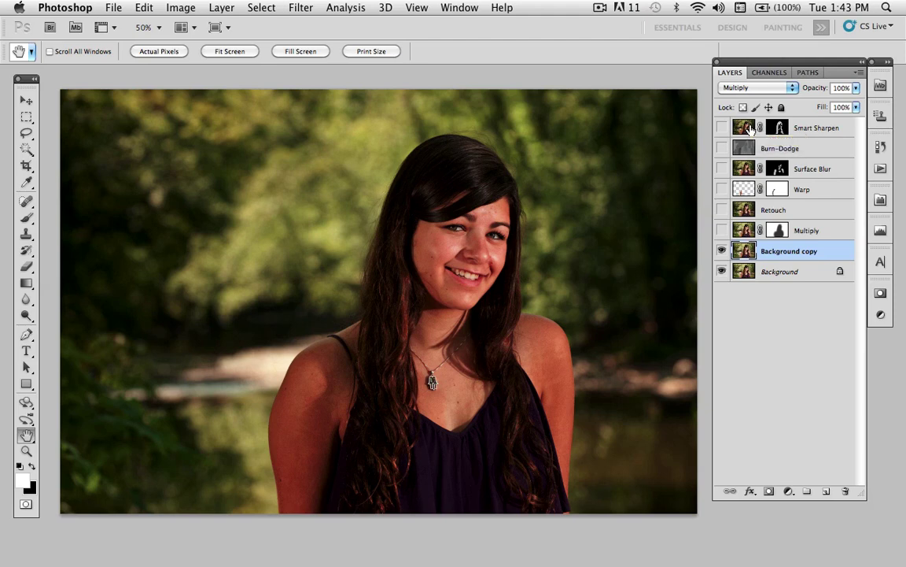
Add a layer mask to the background copy and paint black over the girl with a 254 px brush at 80% opacity.
{"action": "left_click", "coordinate": [769, 491]}
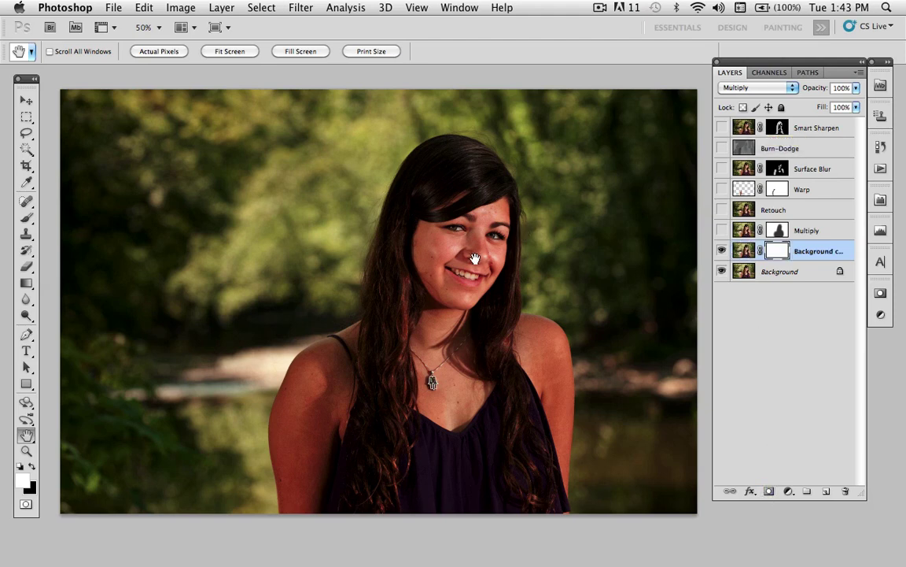
{"action": "key", "text": "b"}
{"action": "left_click_drag", "start_coordinate": [445, 251], "coordinate": [492, 268]}
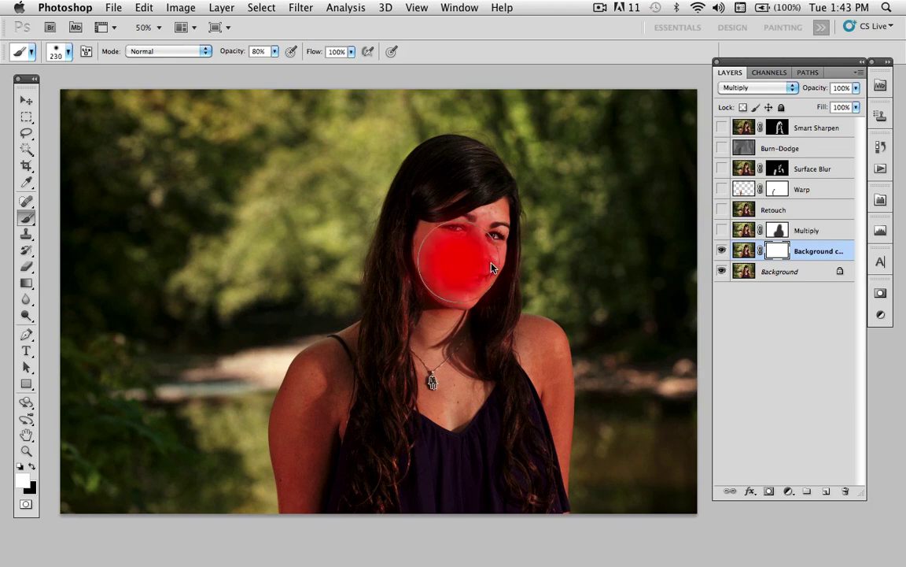
{"action": "key", "text": "backslash"}
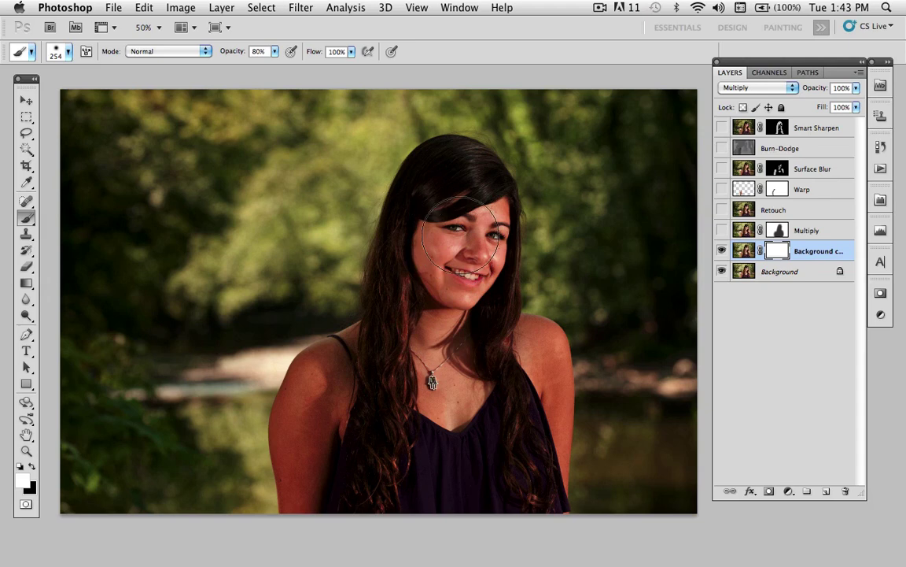
{"action": "key", "text": "x"}
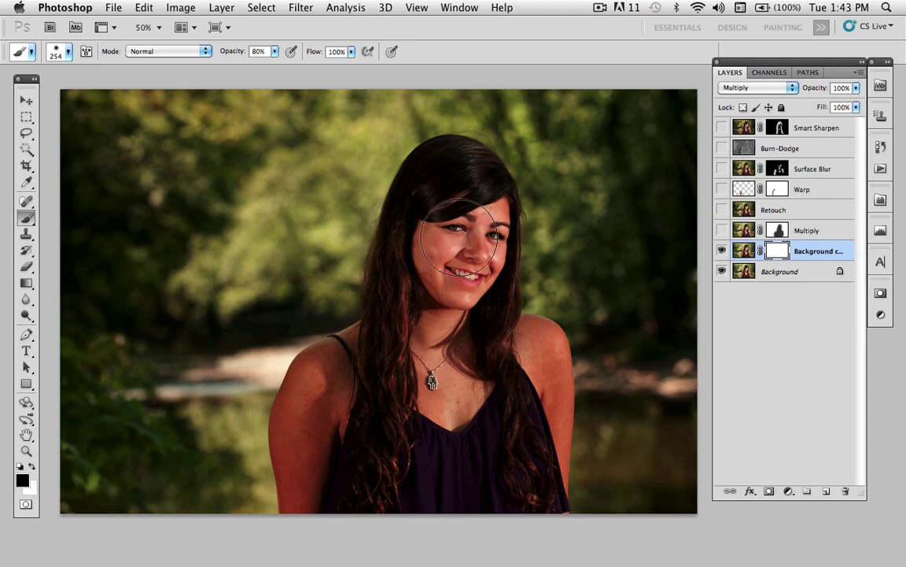
{"action": "mouse_move", "coordinate": [460, 242]}
{"action": "left_mouse_down"}
{"action": "mouse_move", "coordinate": [459, 180]}
{"action": "mouse_move", "coordinate": [461, 354]}
{"action": "mouse_move", "coordinate": [447, 292]}
{"action": "mouse_move", "coordinate": [424, 376]}
{"action": "mouse_move", "coordinate": [420, 267]}
{"action": "mouse_move", "coordinate": [438, 217]}
{"action": "mouse_move", "coordinate": [378, 398]}
{"action": "mouse_move", "coordinate": [343, 395]}
{"action": "mouse_move", "coordinate": [319, 431]}
{"action": "mouse_move", "coordinate": [332, 511]}
{"action": "mouse_move", "coordinate": [414, 381]}
{"action": "mouse_move", "coordinate": [440, 461]}
{"action": "mouse_move", "coordinate": [494, 406]}
{"action": "mouse_move", "coordinate": [491, 507]}
{"action": "mouse_move", "coordinate": [523, 417]}
{"action": "mouse_move", "coordinate": [519, 351]}
{"action": "mouse_move", "coordinate": [523, 457]}
{"action": "mouse_move", "coordinate": [532, 410]}
{"action": "mouse_move", "coordinate": [477, 295]}
{"action": "mouse_move", "coordinate": [461, 182]}
{"action": "mouse_move", "coordinate": [435, 213]}
{"action": "mouse_move", "coordinate": [398, 379]}
{"action": "mouse_move", "coordinate": [366, 392]}
{"action": "mouse_move", "coordinate": [348, 392]}
{"action": "mouse_move", "coordinate": [345, 374]}
{"action": "mouse_move", "coordinate": [329, 380]}
{"action": "mouse_move", "coordinate": [309, 470]}
{"action": "mouse_move", "coordinate": [317, 498]}
{"action": "mouse_move", "coordinate": [391, 364]}
{"action": "mouse_move", "coordinate": [458, 370]}
{"action": "mouse_move", "coordinate": [487, 495]}
{"action": "mouse_move", "coordinate": [504, 472]}
{"action": "mouse_move", "coordinate": [507, 435]}
{"action": "mouse_move", "coordinate": [397, 494]}
{"action": "mouse_move", "coordinate": [484, 491]}
{"action": "mouse_move", "coordinate": [504, 407]}
{"action": "mouse_move", "coordinate": [468, 283]}
{"action": "left_mouse_up"}
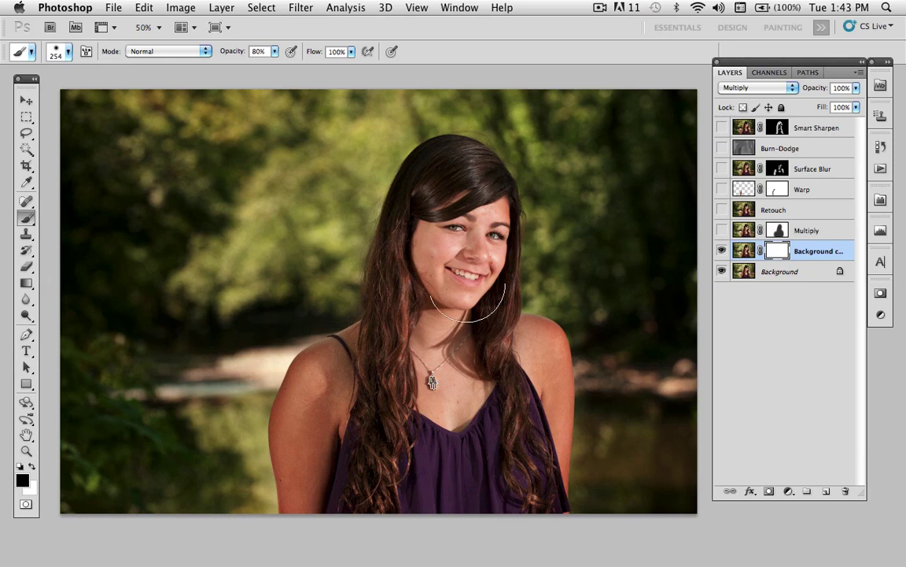
Compare the photo with and without the darkening by toggling the visibility of the masked background copy and the existing Multiply layer.
{"action": "left_click", "coordinate": [723, 251]}
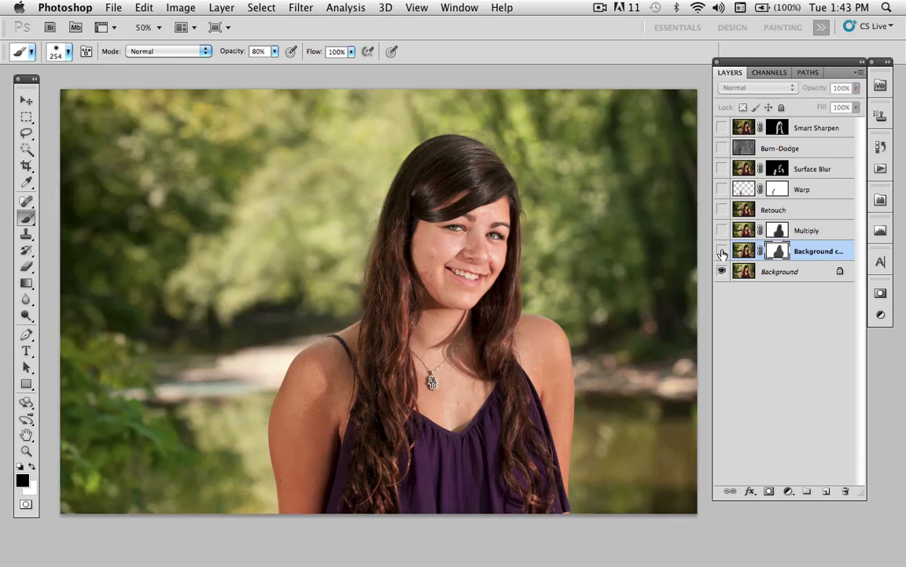
{"action": "left_click", "coordinate": [722, 251]}
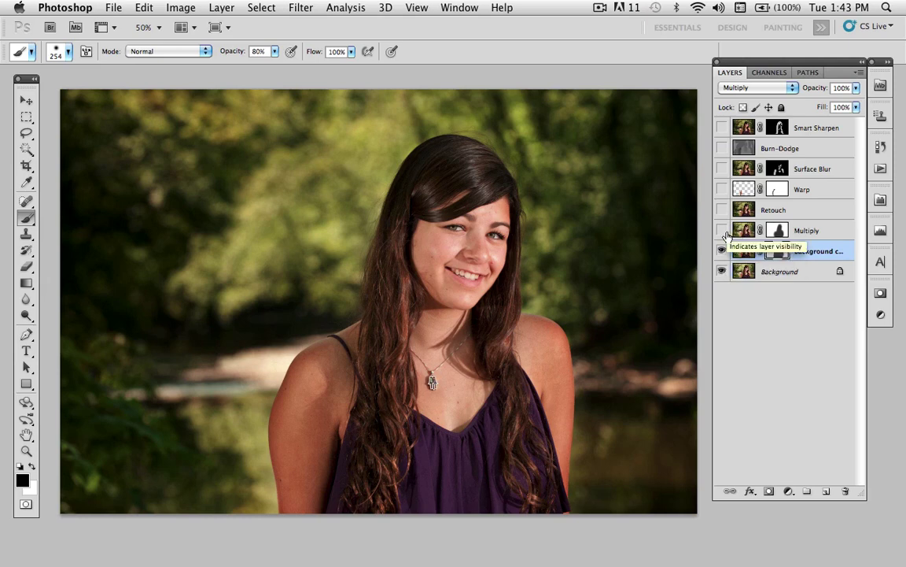
{"action": "left_click", "coordinate": [722, 230]}
{"action": "left_click", "coordinate": [743, 230]}
{"action": "left_click", "coordinate": [723, 230]}
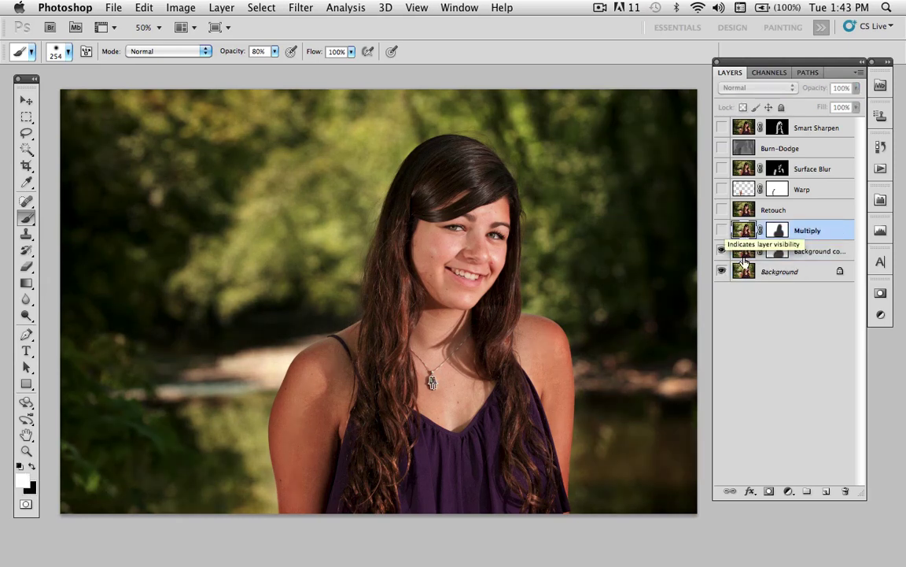
Reduce the masked background copy's opacity to 67%.
{"action": "left_click", "coordinate": [744, 256]}
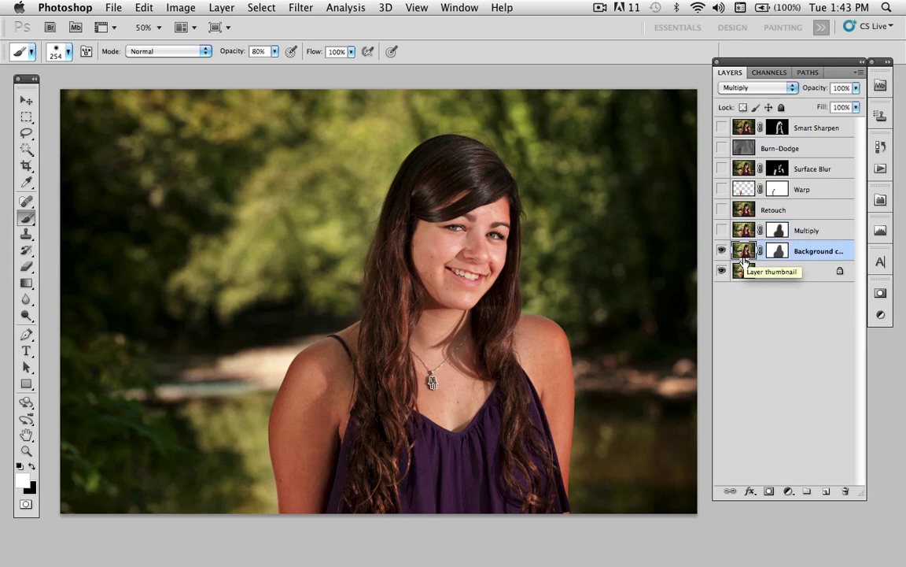
{"action": "left_click", "coordinate": [856, 88]}
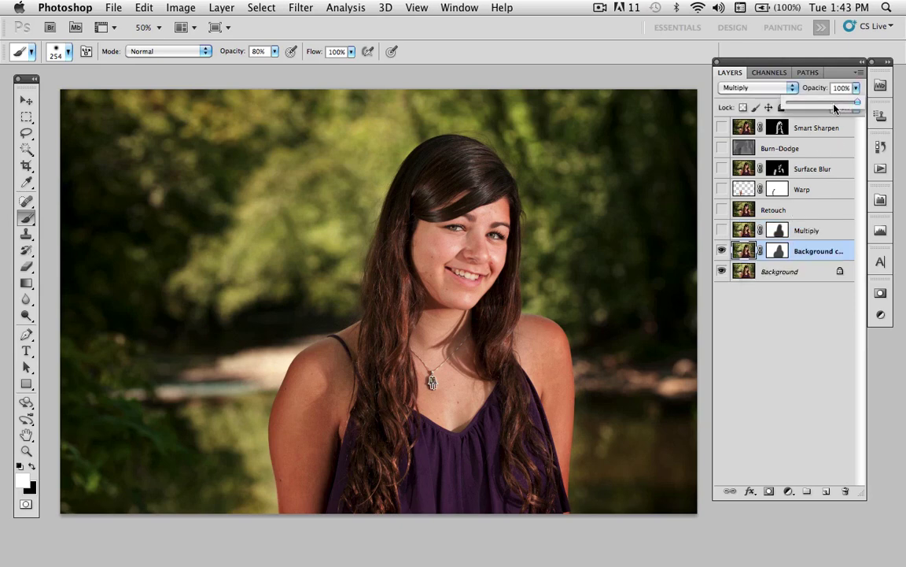
{"action": "left_click", "coordinate": [836, 106]}
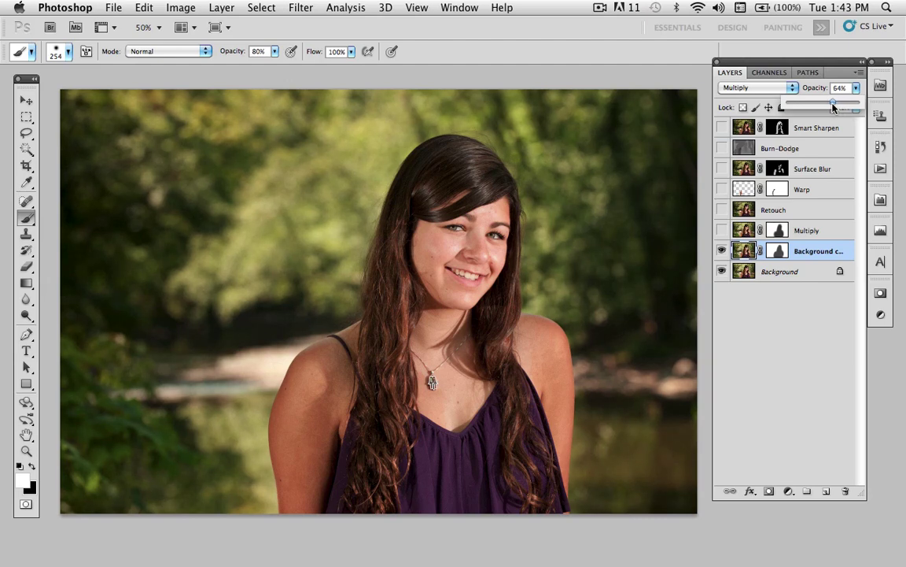
{"action": "left_click_drag", "start_coordinate": [832, 107], "coordinate": [836, 107]}
{"action": "left_click", "coordinate": [730, 297]}
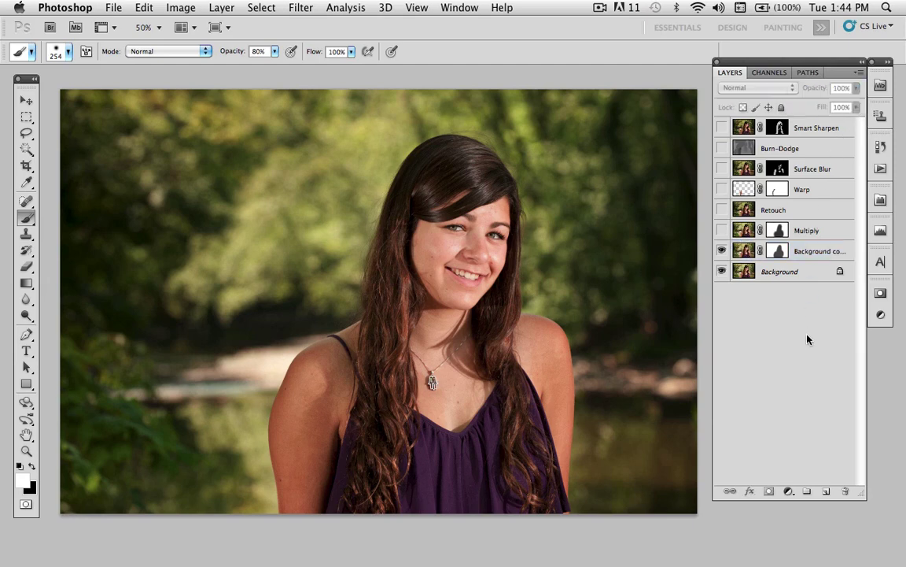
Stamp all visible layers into a new merged layer directly above the masked background copy.
{"action": "left_click", "coordinate": [755, 258]}
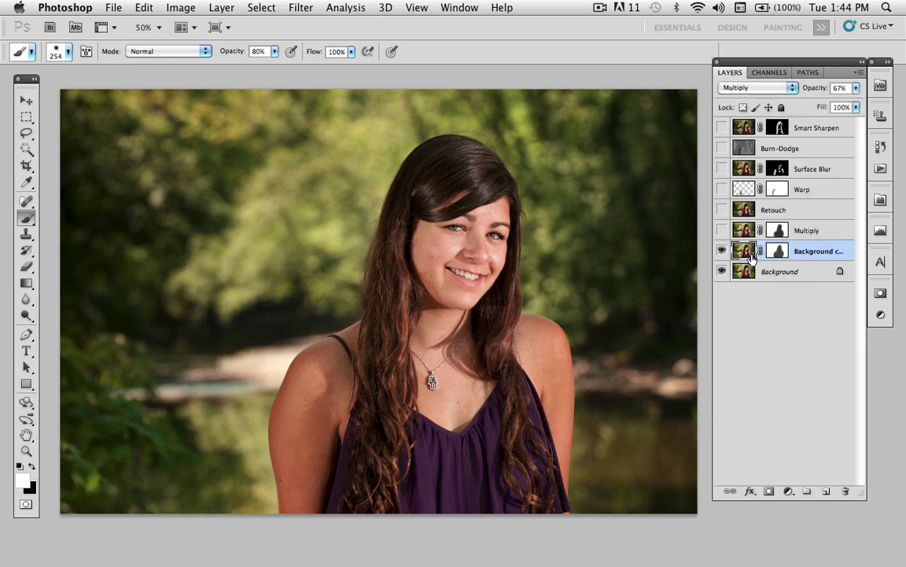
{"action": "left_click", "coordinate": [860, 74]}
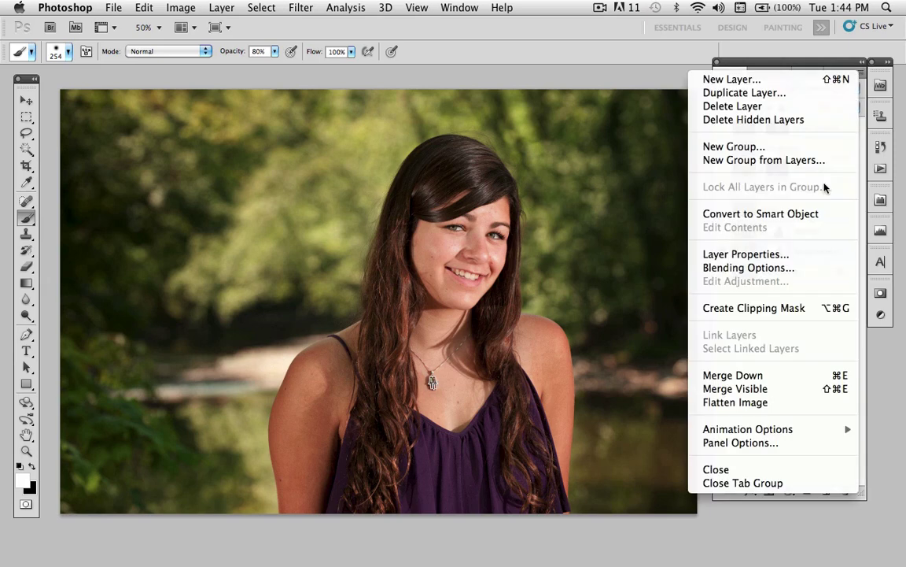
{"action": "left_click", "coordinate": [789, 389], "text": "alt"}
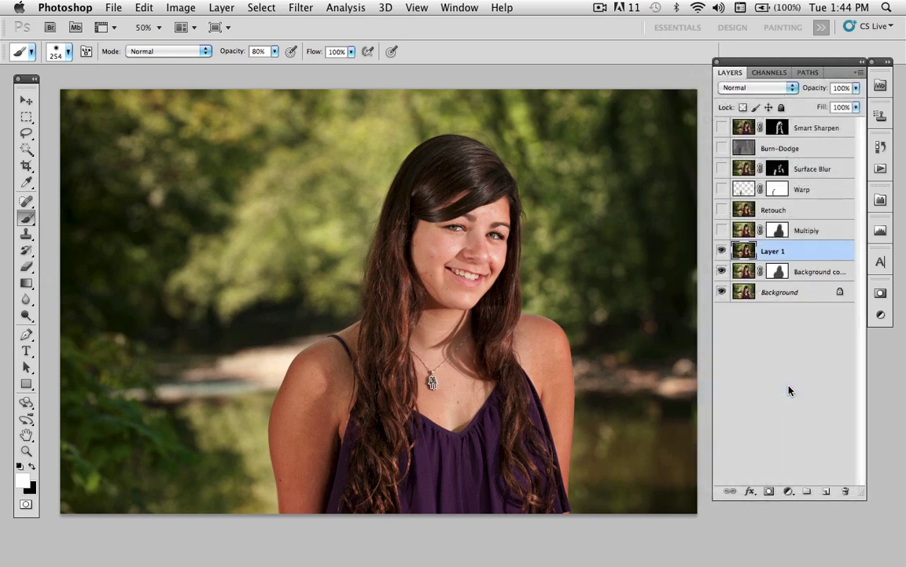
Select the blemishes on the girl's forehead, cheeks, nose area and chin together with small freehand Lasso outlines.
{"action": "key", "text": "z"}
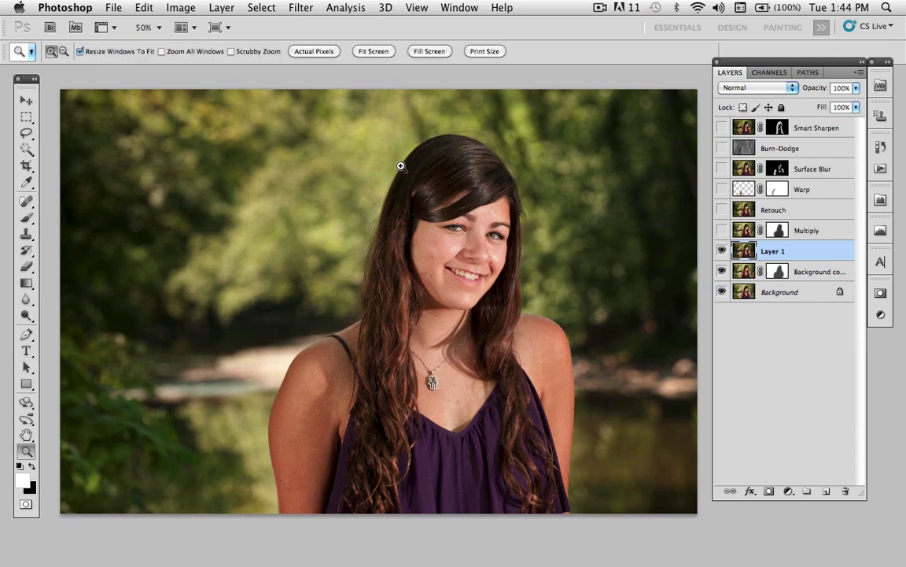
{"action": "left_click_drag", "start_coordinate": [358, 150], "coordinate": [527, 356]}
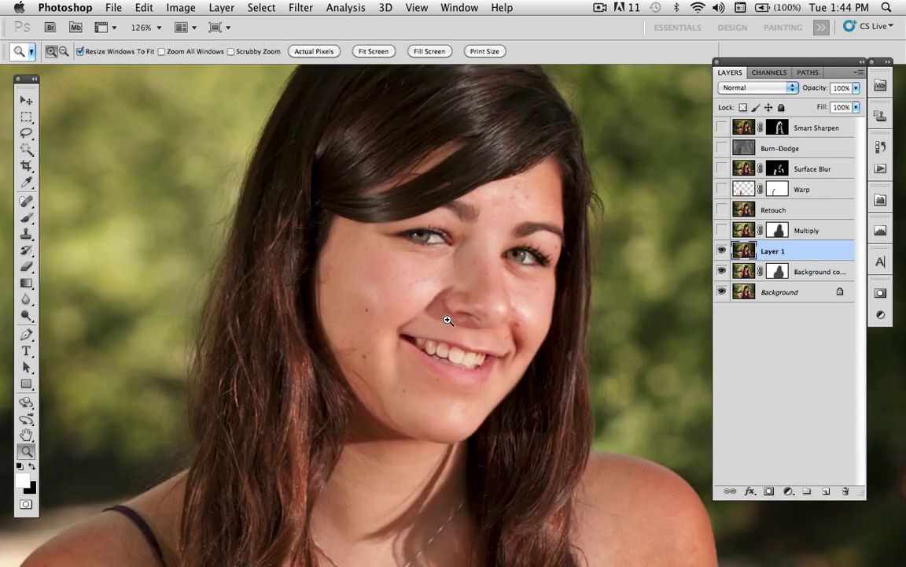
{"action": "key", "text": "space"}
{"action": "left_click_drag", "start_coordinate": [511, 237], "coordinate": [469, 270]}
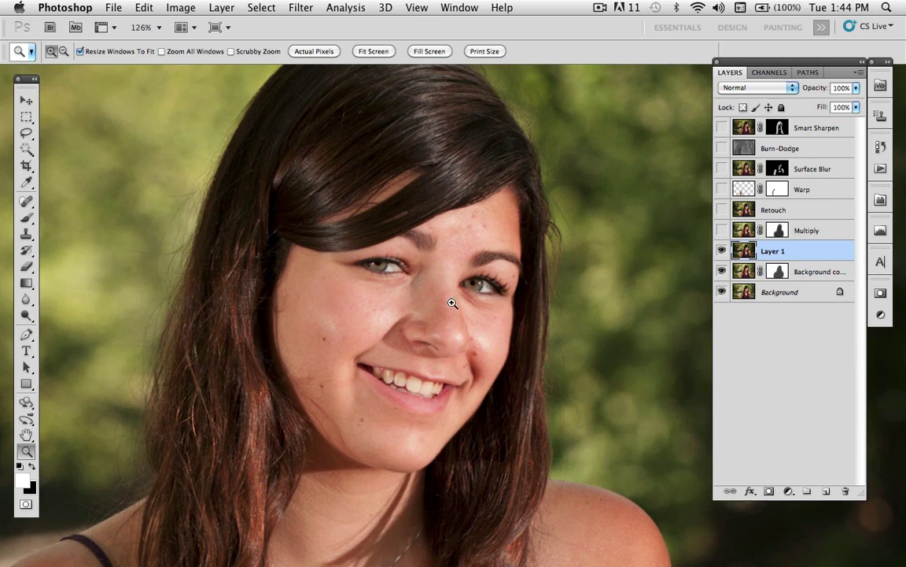
{"action": "key", "text": "l"}
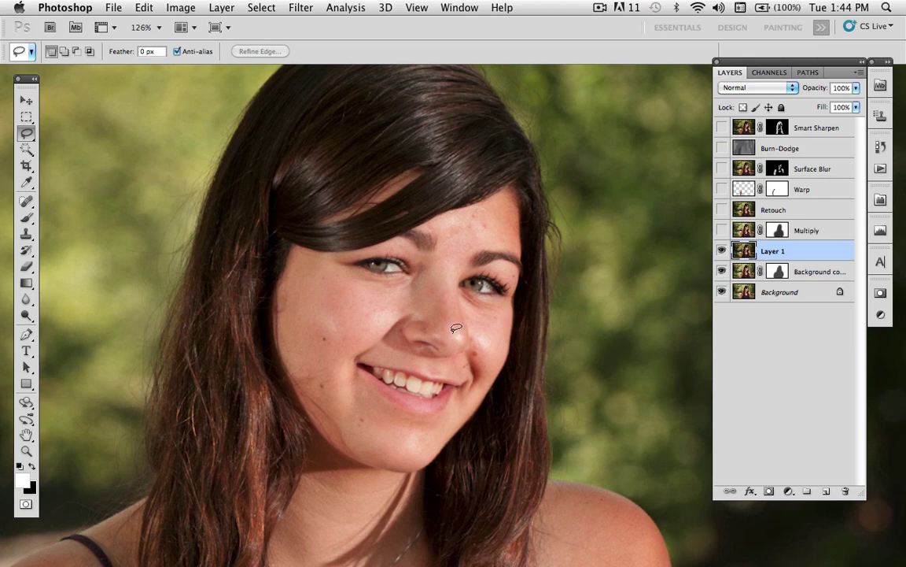
{"action": "left_click_drag", "start_coordinate": [455, 333], "coordinate": [454, 338]}
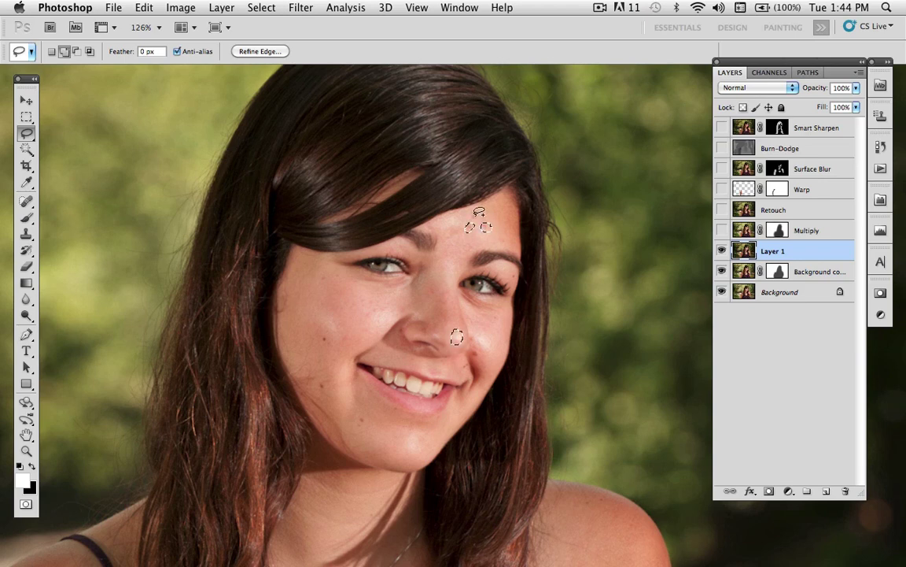
{"action": "left_click_drag", "start_coordinate": [481, 211], "coordinate": [474, 221]}
{"action": "mouse_move", "coordinate": [340, 316]}
{"action": "left_mouse_down"}
{"action": "mouse_move", "coordinate": [328, 318]}
{"action": "mouse_move", "coordinate": [343, 323]}
{"action": "left_mouse_up"}
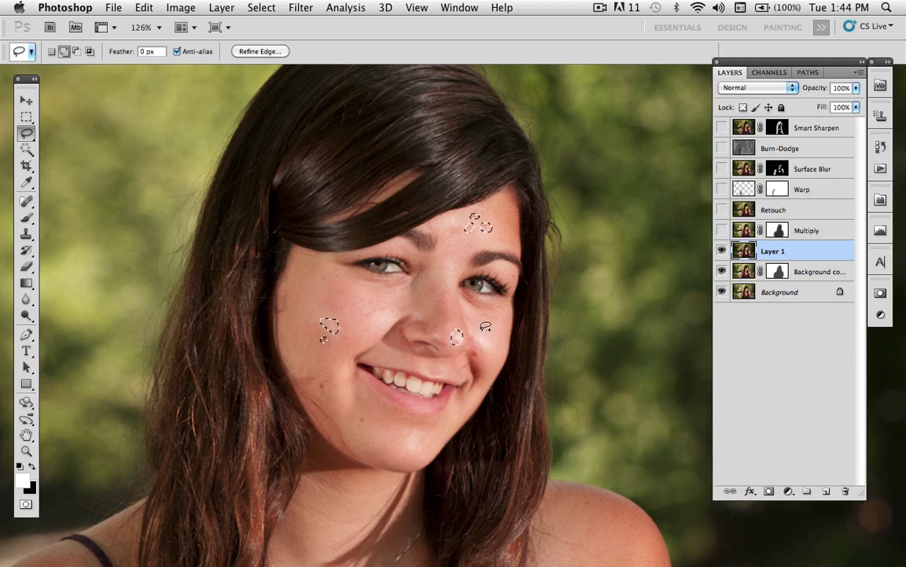
{"action": "mouse_move", "coordinate": [479, 329]}
{"action": "left_mouse_down"}
{"action": "mouse_move", "coordinate": [483, 348]}
{"action": "mouse_move", "coordinate": [492, 334]}
{"action": "left_mouse_up"}
{"action": "mouse_move", "coordinate": [360, 414]}
{"action": "left_mouse_down"}
{"action": "mouse_move", "coordinate": [364, 427]}
{"action": "mouse_move", "coordinate": [361, 416]}
{"action": "left_mouse_up"}
{"action": "mouse_move", "coordinate": [428, 434]}
{"action": "left_mouse_down"}
{"action": "mouse_move", "coordinate": [418, 437]}
{"action": "mouse_move", "coordinate": [433, 435]}
{"action": "left_mouse_up"}
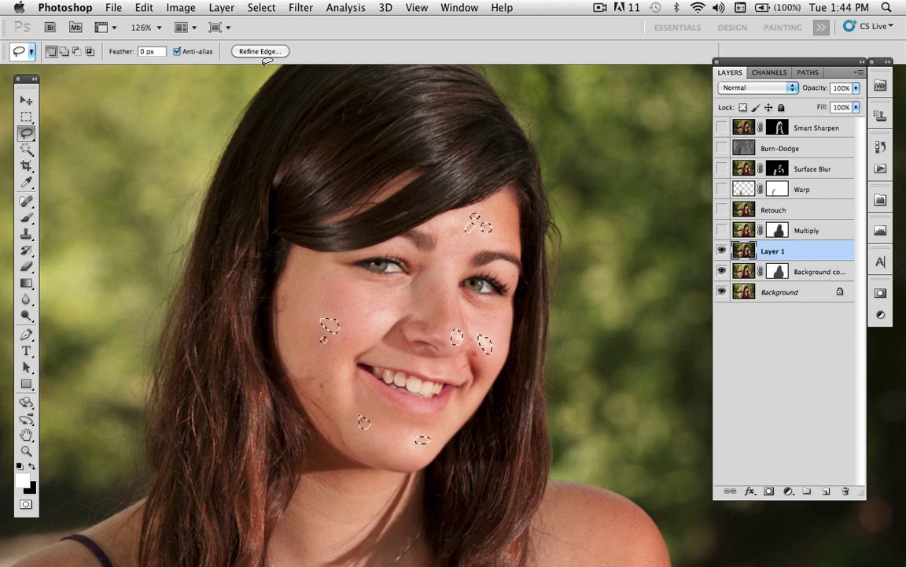
Fill the selected blemishes using Content-Aware in Normal mode at 100% opacity, and clear the selection.
{"action": "left_click", "coordinate": [143, 8]}
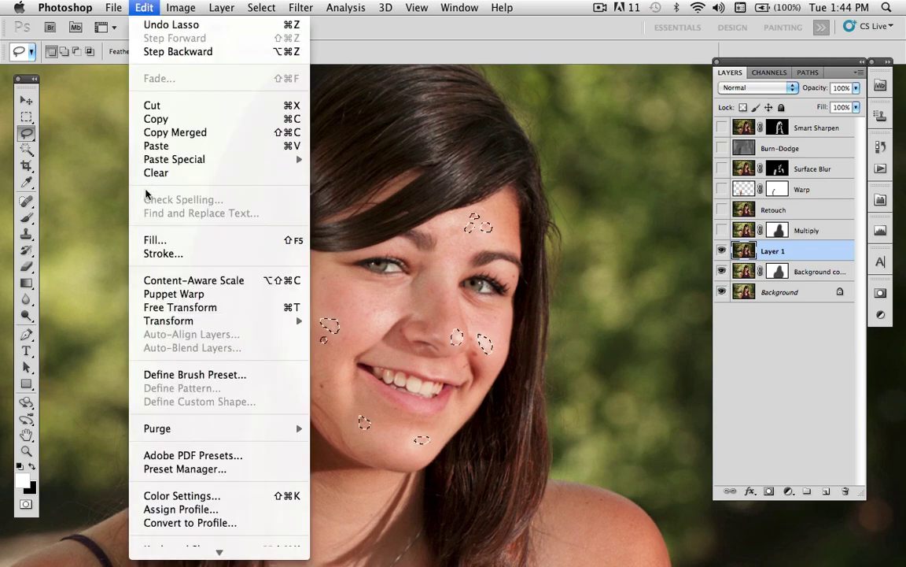
{"action": "left_click", "coordinate": [157, 238]}
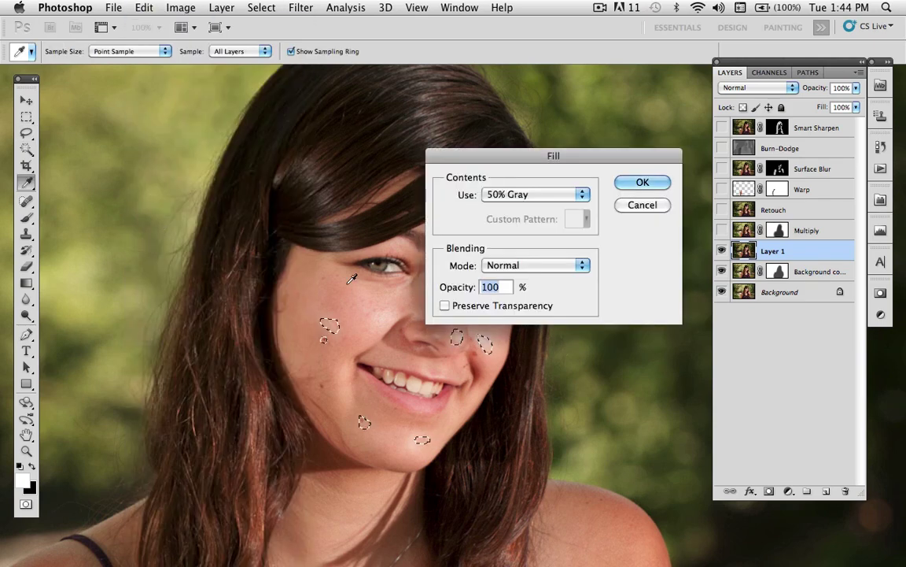
{"action": "left_click", "coordinate": [545, 196]}
{"action": "left_click", "coordinate": [546, 135]}
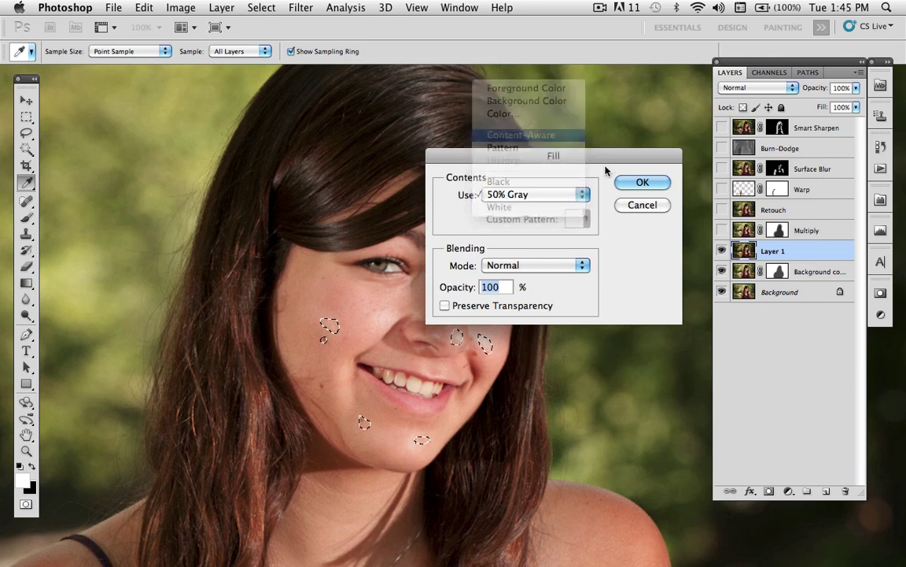
{"action": "left_click", "coordinate": [641, 183]}
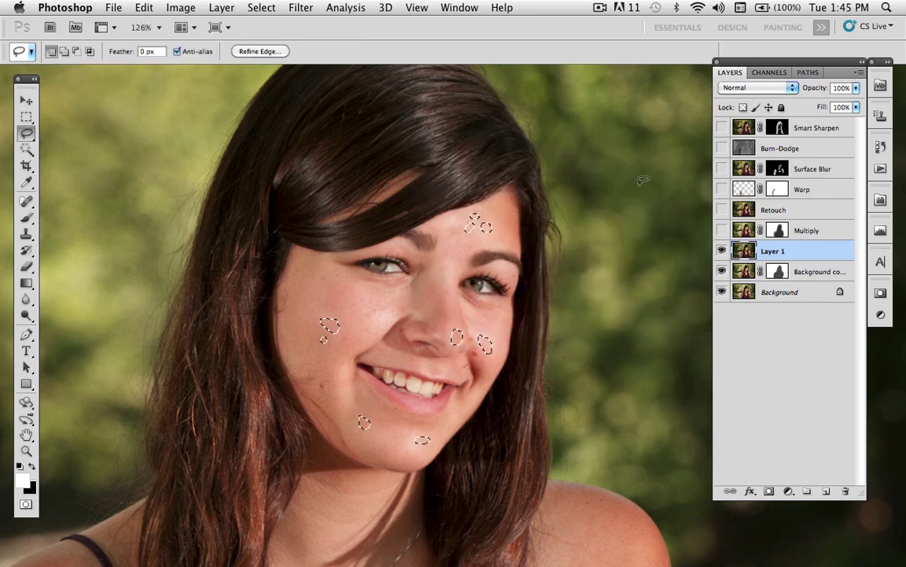
{"action": "key", "text": "super+d"}
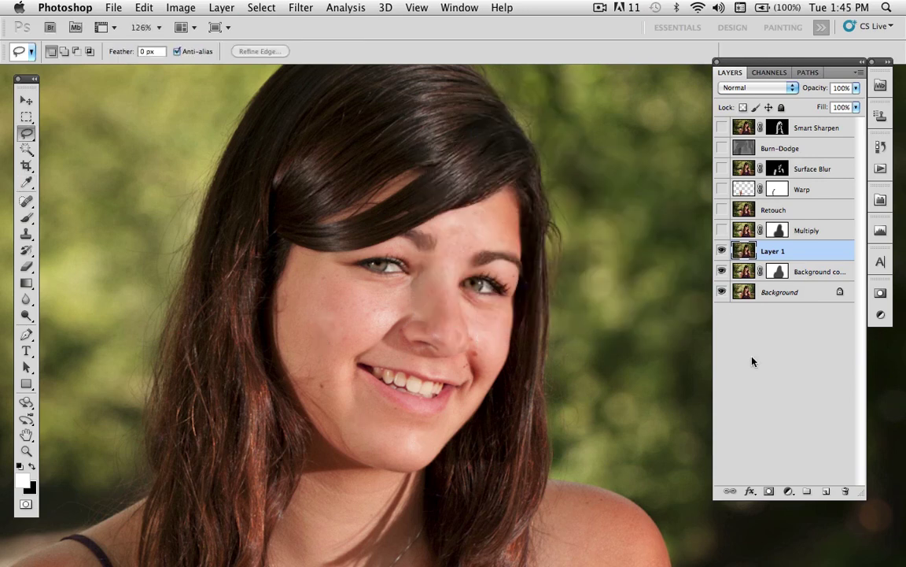
Reduce the blemish-retouched layer's opacity to 63% and compare the face with the layer hidden and shown.
{"action": "left_click", "coordinate": [722, 251]}
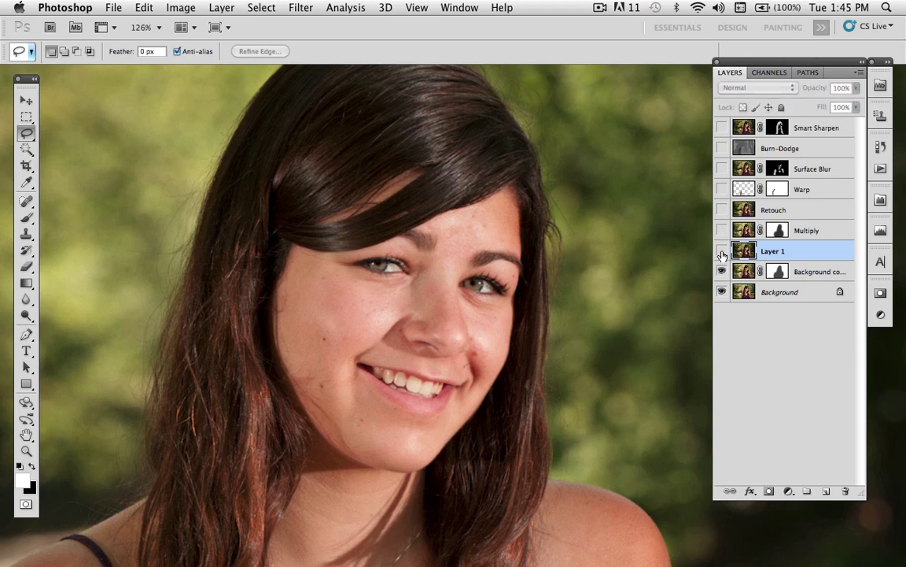
{"action": "left_click", "coordinate": [721, 251]}
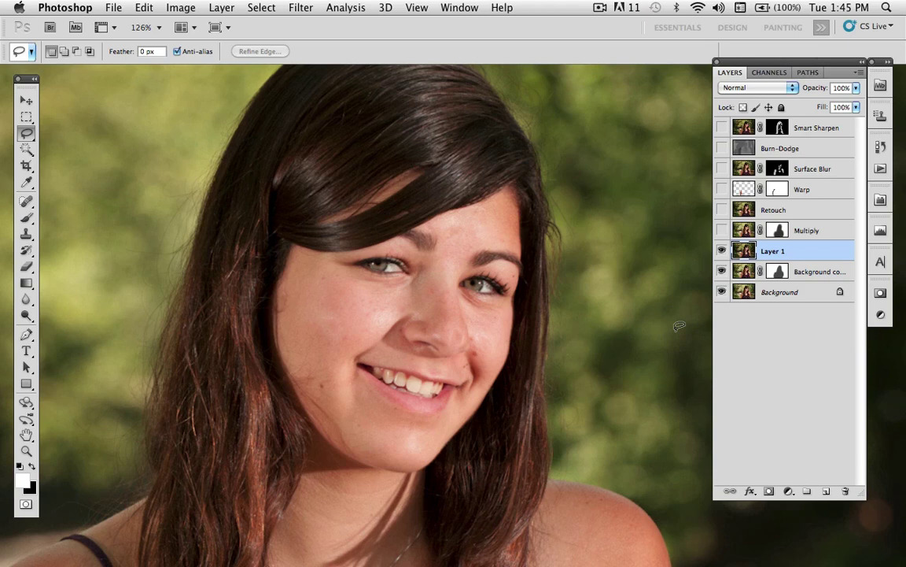
{"action": "left_click", "coordinate": [856, 89]}
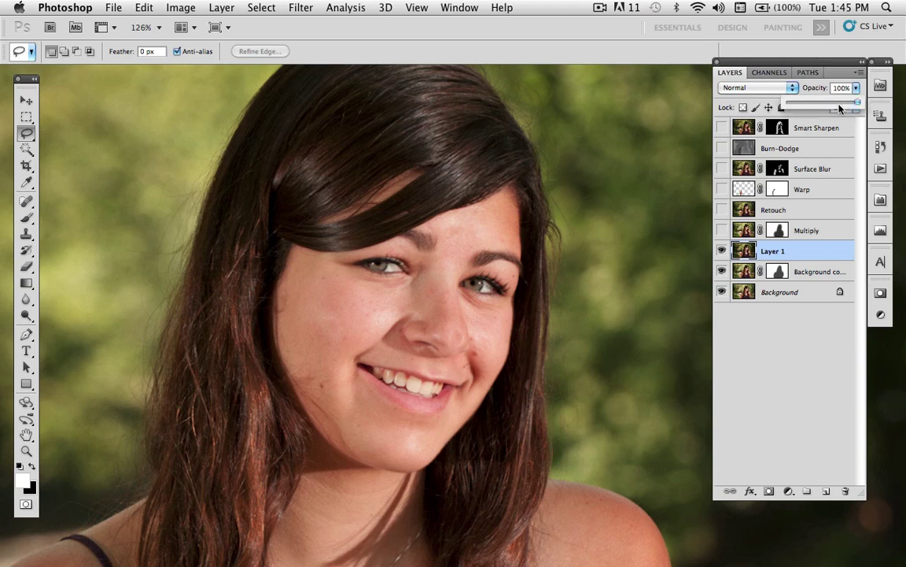
{"action": "left_click", "coordinate": [839, 103]}
{"action": "left_click_drag", "start_coordinate": [840, 107], "coordinate": [830, 105]}
{"action": "left_click", "coordinate": [722, 251]}
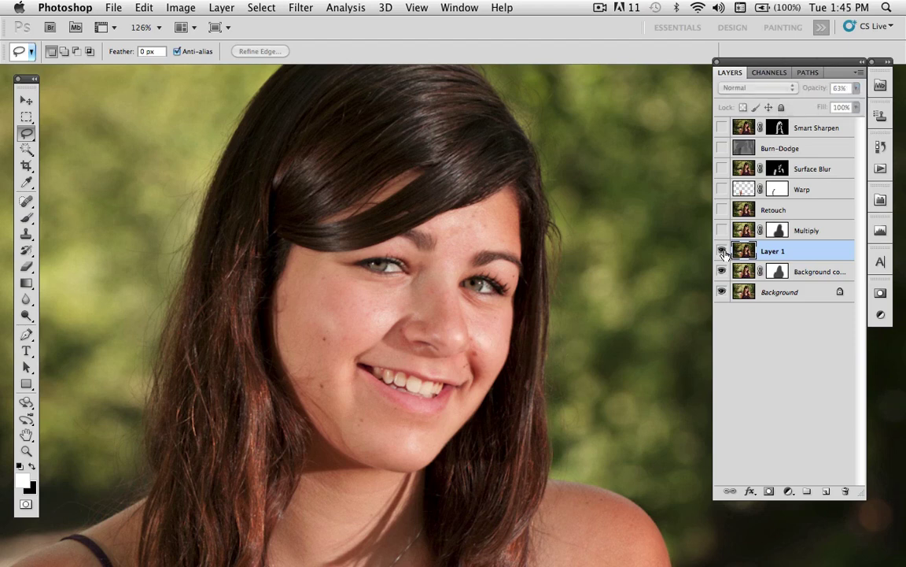
{"action": "left_click", "coordinate": [722, 251]}
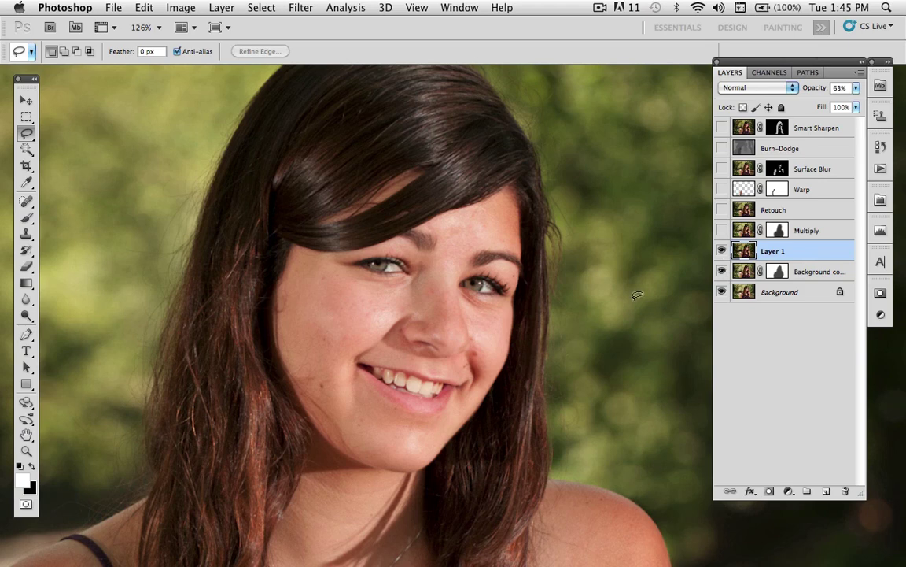
Hide the blemish-retouched layer and stamp the visible layers into a new merged layer directly above the masked background copy.
{"action": "left_click", "coordinate": [722, 250]}
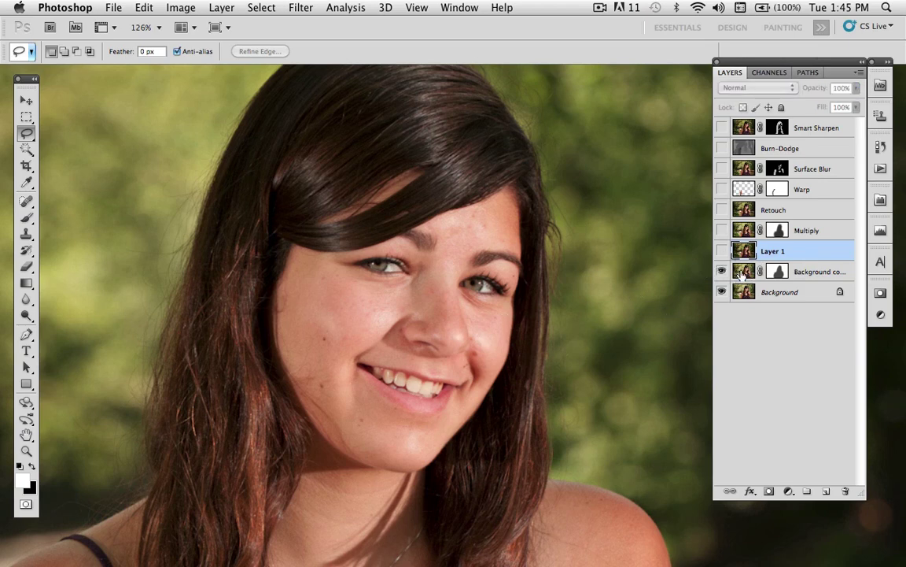
{"action": "left_click", "coordinate": [810, 271]}
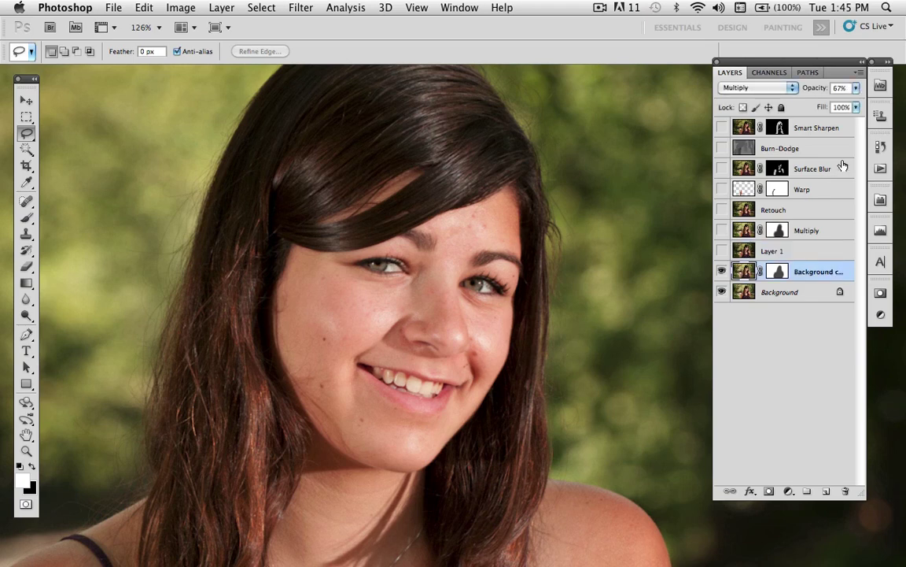
{"action": "left_click", "coordinate": [860, 71]}
{"action": "left_click", "coordinate": [787, 391], "text": "alt"}
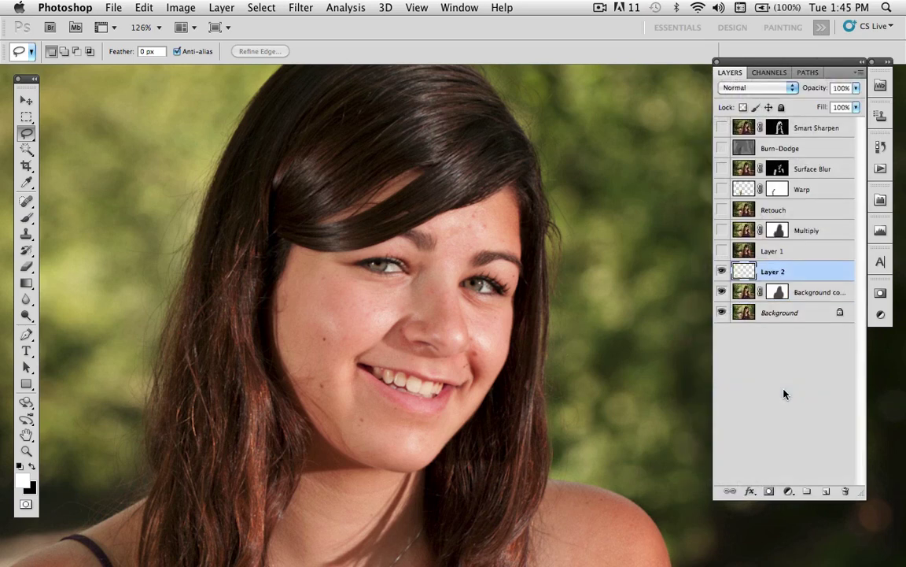
Set up the Clone Stamp tool with a 31 px brush in Darken mode.
{"action": "left_click", "coordinate": [27, 201]}
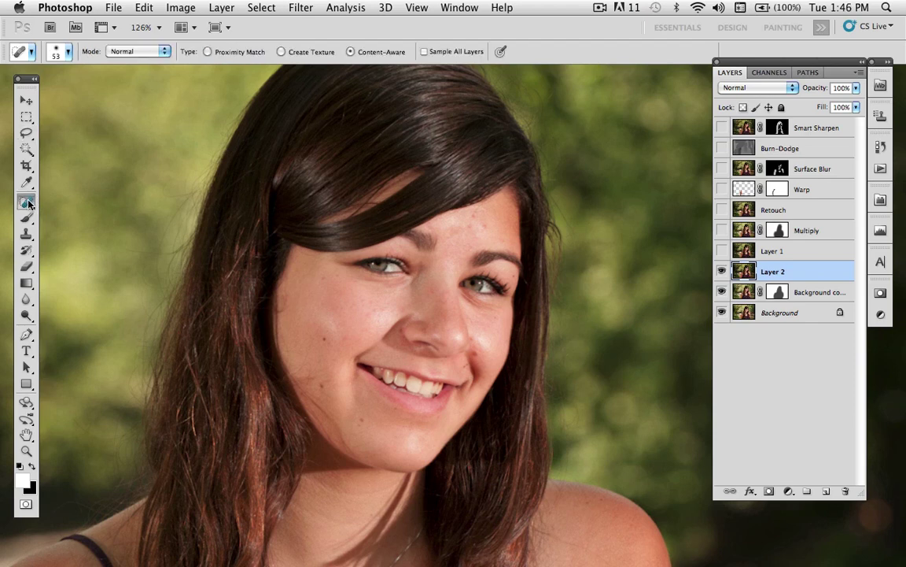
{"action": "left_click", "coordinate": [27, 203]}
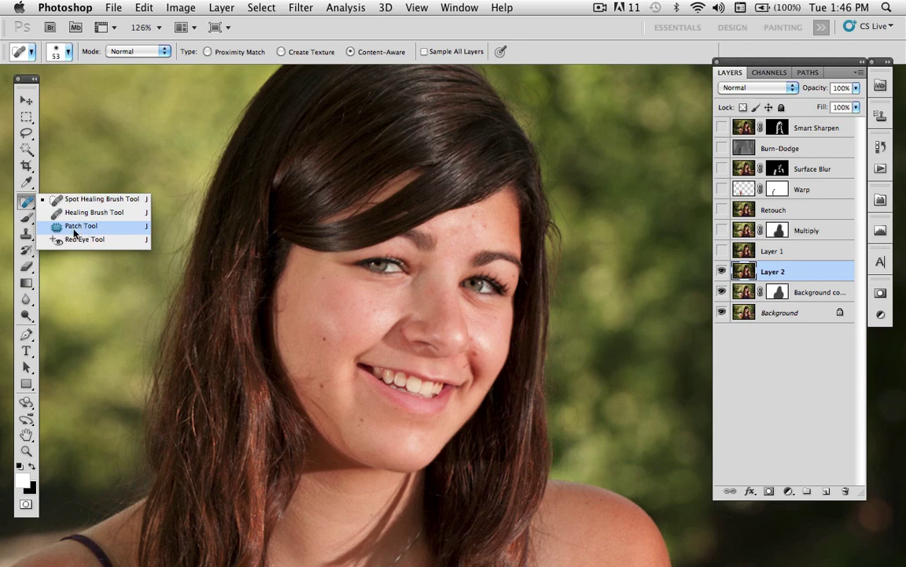
{"action": "left_click", "coordinate": [26, 232]}
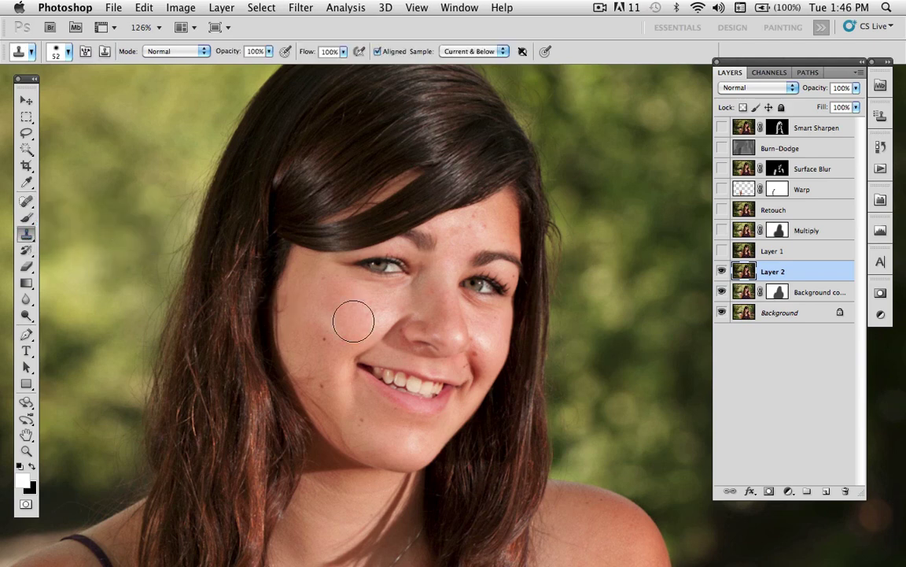
{"action": "left_click_drag", "start_coordinate": [366, 320], "coordinate": [353, 320]}
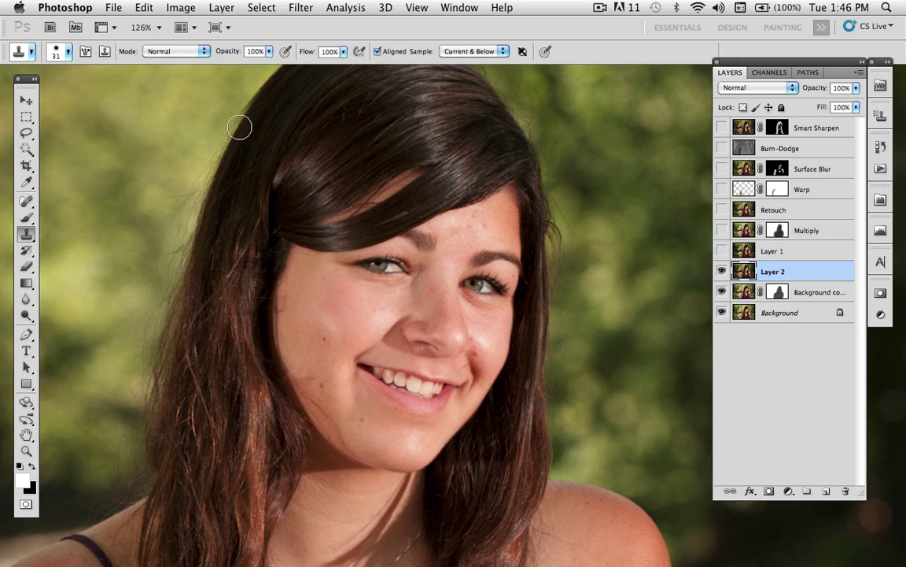
{"action": "left_click", "coordinate": [193, 52]}
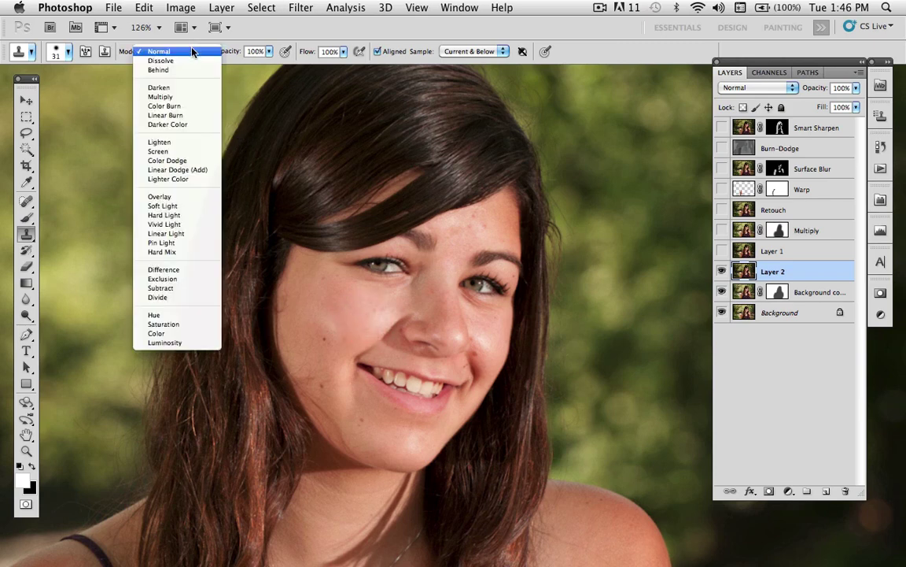
{"action": "left_click", "coordinate": [190, 87]}
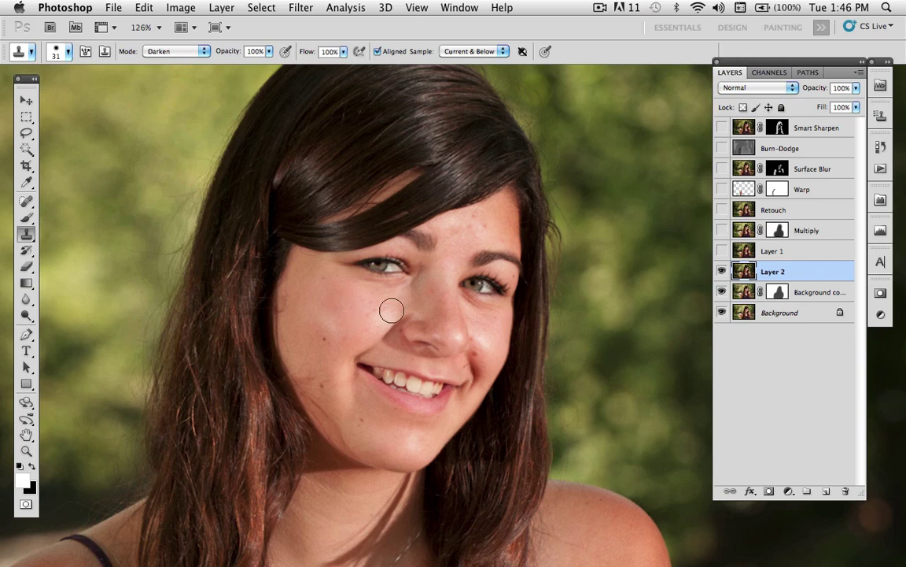
Soften the shiny highlight on the nose tip by cloning skin from the nose bridge with a 16 px brush at 50% opacity.
{"action": "key", "text": "z"}
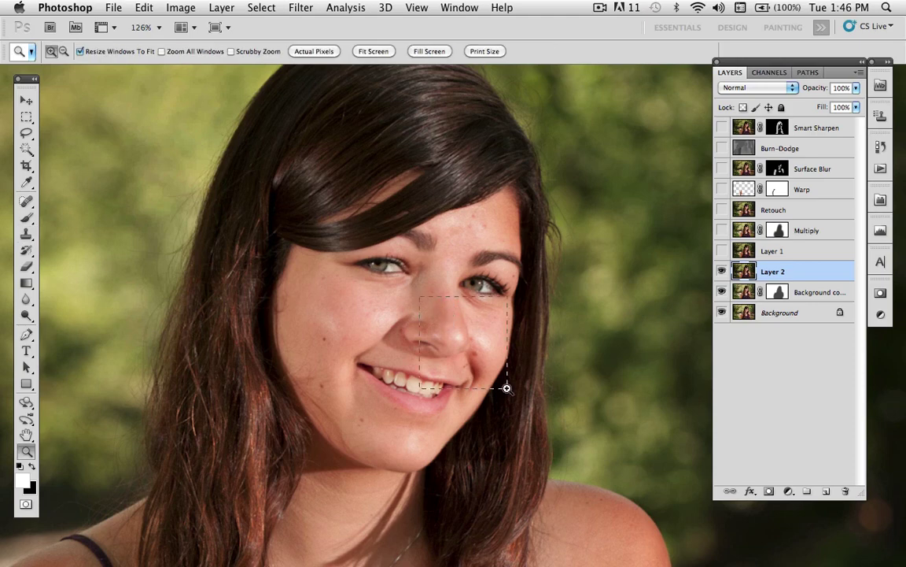
{"action": "left_click", "coordinate": [457, 349]}
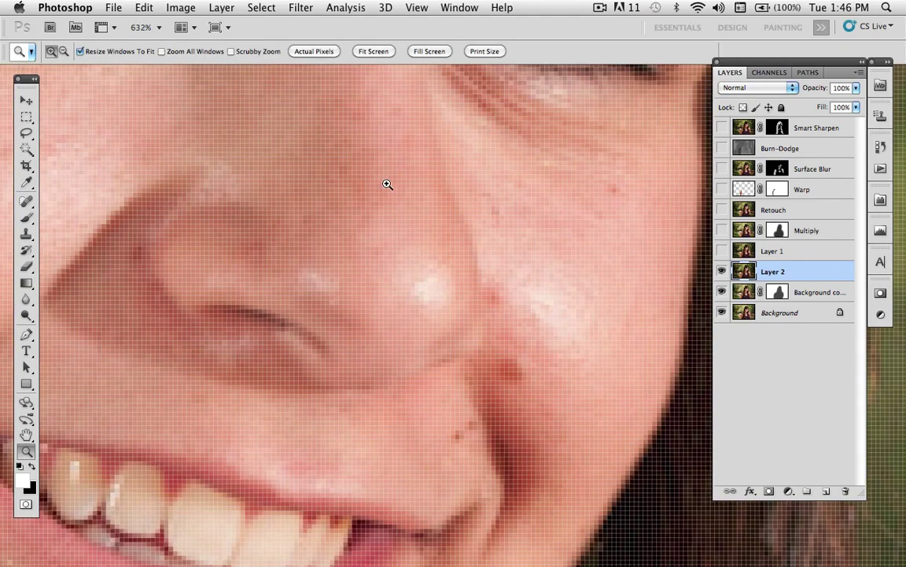
{"action": "key", "text": "s"}
{"action": "left_click_drag", "start_coordinate": [371, 176], "coordinate": [350, 169]}
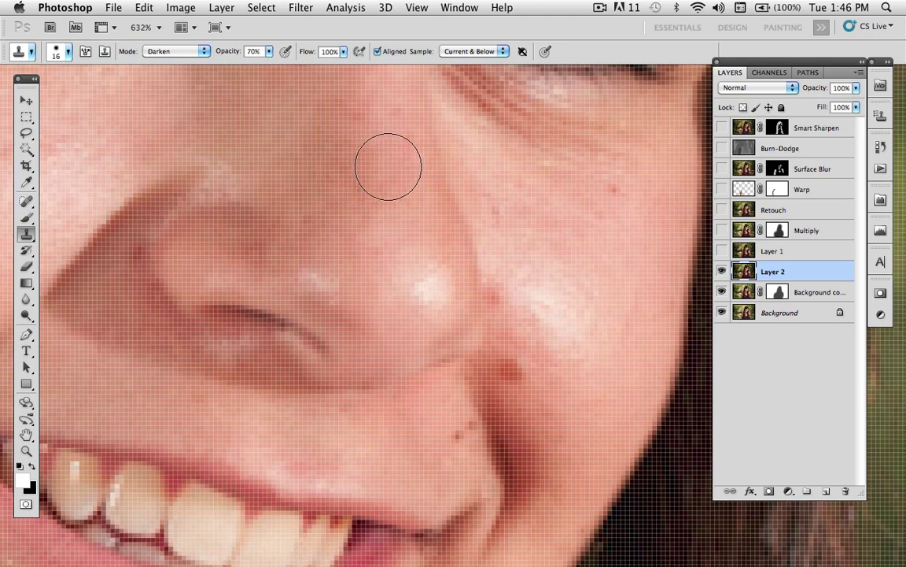
{"action": "left_click", "coordinate": [387, 166], "text": "alt"}
{"action": "mouse_move", "coordinate": [417, 251]}
{"action": "left_mouse_down"}
{"action": "mouse_move", "coordinate": [427, 286]}
{"action": "mouse_move", "coordinate": [441, 269]}
{"action": "mouse_move", "coordinate": [433, 289]}
{"action": "left_mouse_up"}
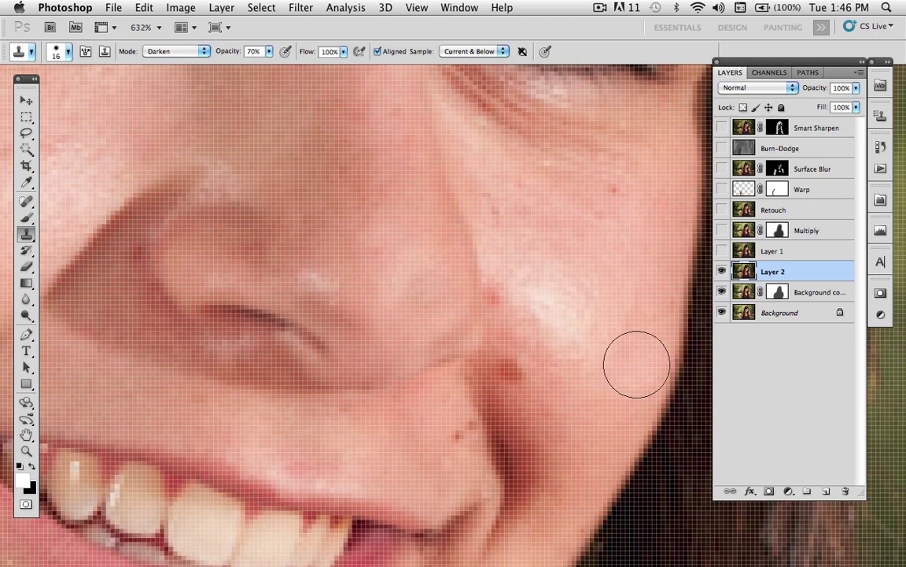
{"action": "key", "text": "5"}
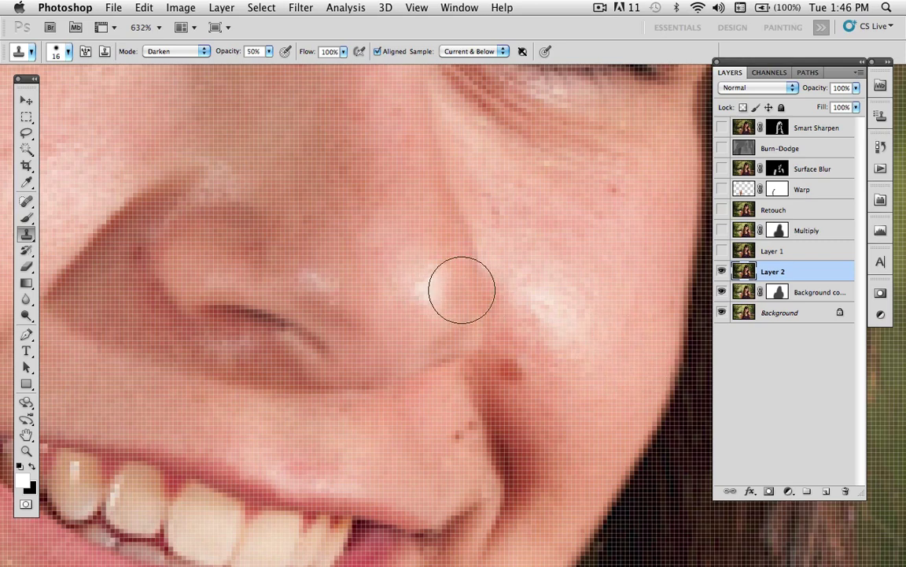
{"action": "mouse_move", "coordinate": [462, 290]}
{"action": "left_mouse_down"}
{"action": "mouse_move", "coordinate": [432, 286]}
{"action": "mouse_move", "coordinate": [456, 283]}
{"action": "left_mouse_up"}
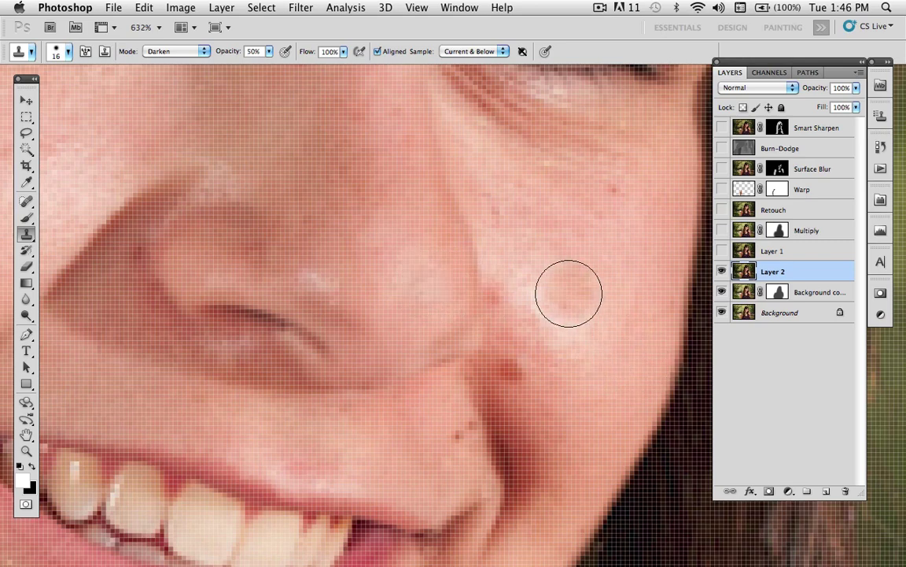
Clone nearby skin over the shiny highlights on the cheek beside the nose and above the nostril at 50% opacity.
{"action": "left_click", "coordinate": [613, 245], "text": "alt"}
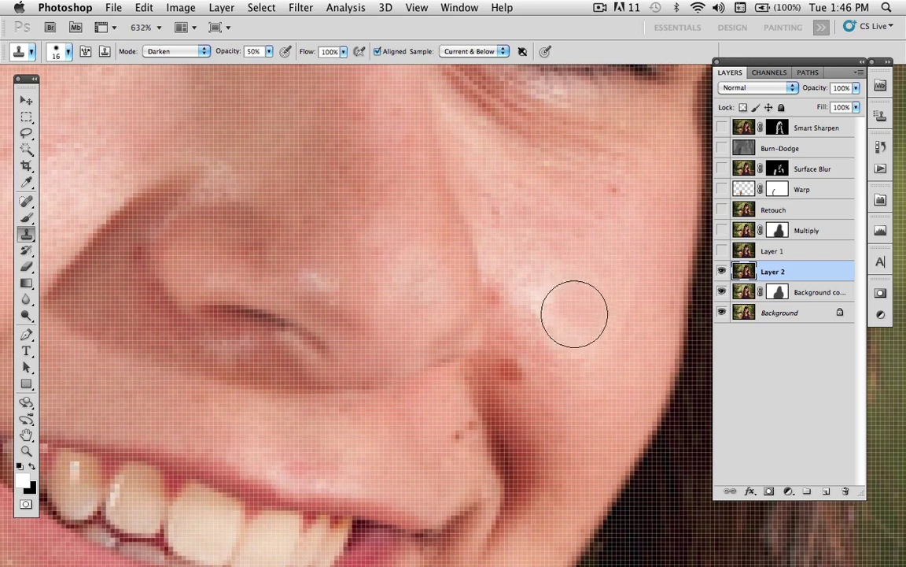
{"action": "mouse_move", "coordinate": [575, 313]}
{"action": "left_mouse_down"}
{"action": "mouse_move", "coordinate": [536, 292]}
{"action": "mouse_move", "coordinate": [566, 326]}
{"action": "mouse_move", "coordinate": [552, 318]}
{"action": "mouse_move", "coordinate": [513, 259]}
{"action": "left_mouse_up"}
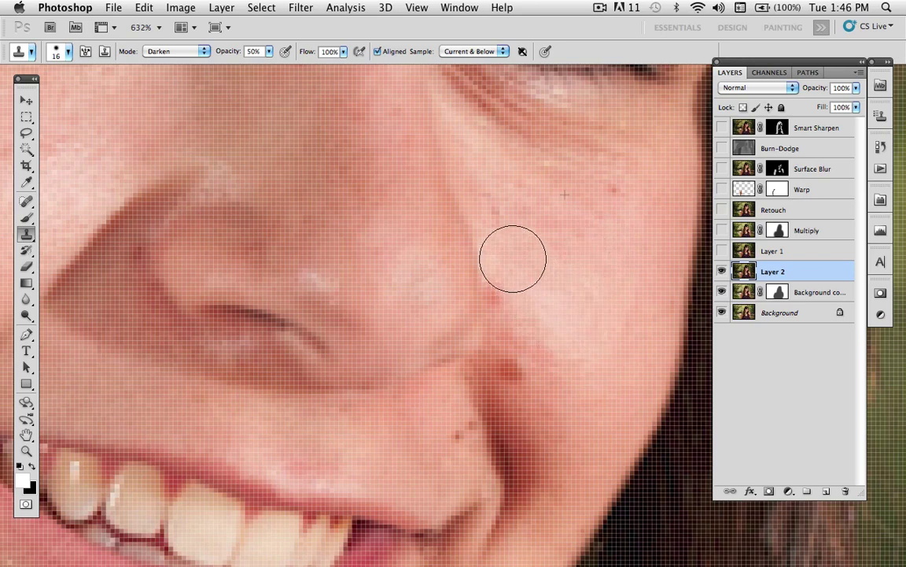
{"action": "left_click", "coordinate": [318, 216], "text": "alt"}
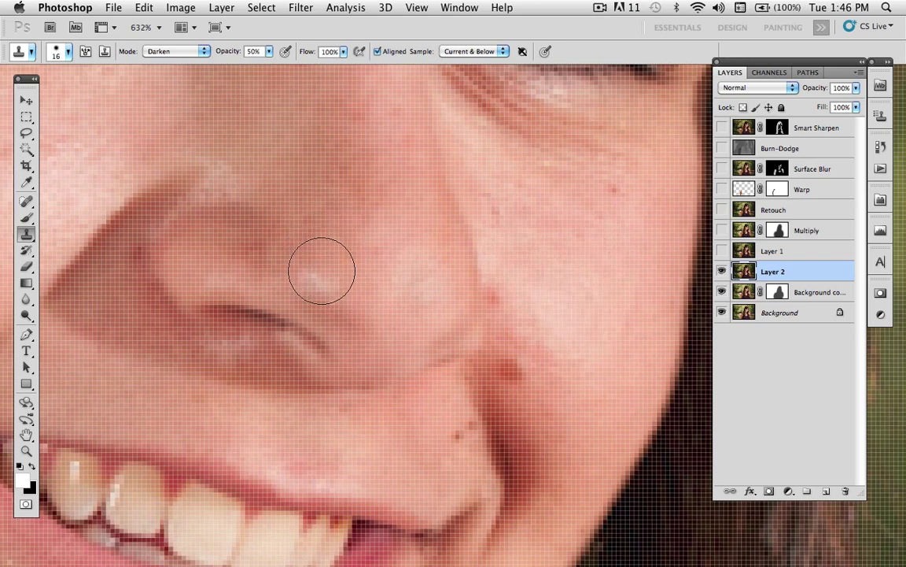
{"action": "left_click_drag", "start_coordinate": [322, 271], "coordinate": [323, 273]}
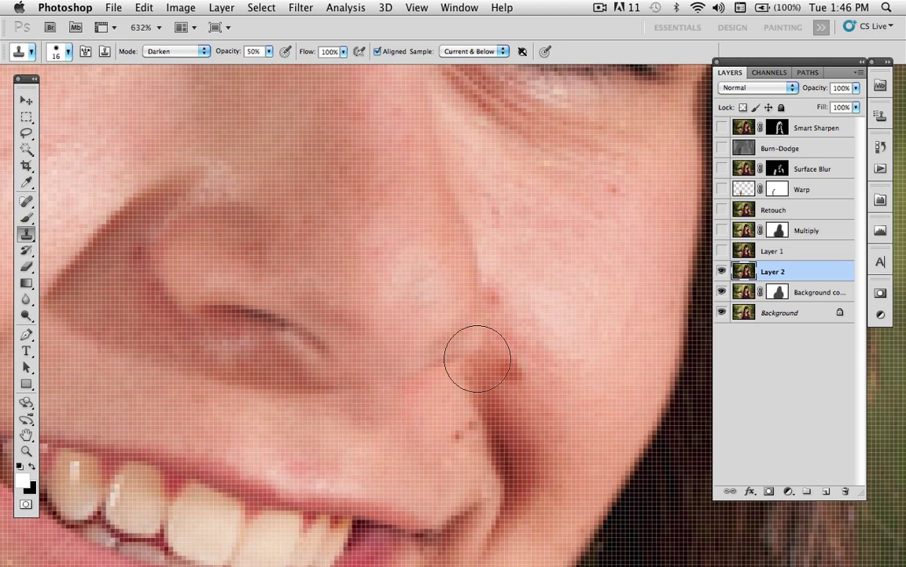
Compare the facial highlights with the cloned layer hidden and shown, at whole-image and close-up views.
{"action": "key", "text": "super+0"}
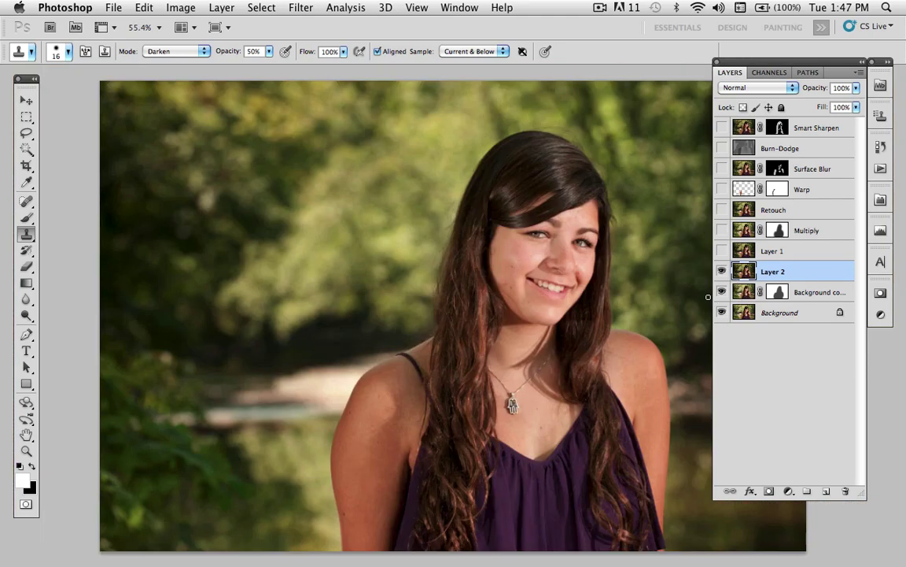
{"action": "key", "text": "super+alt+0"}
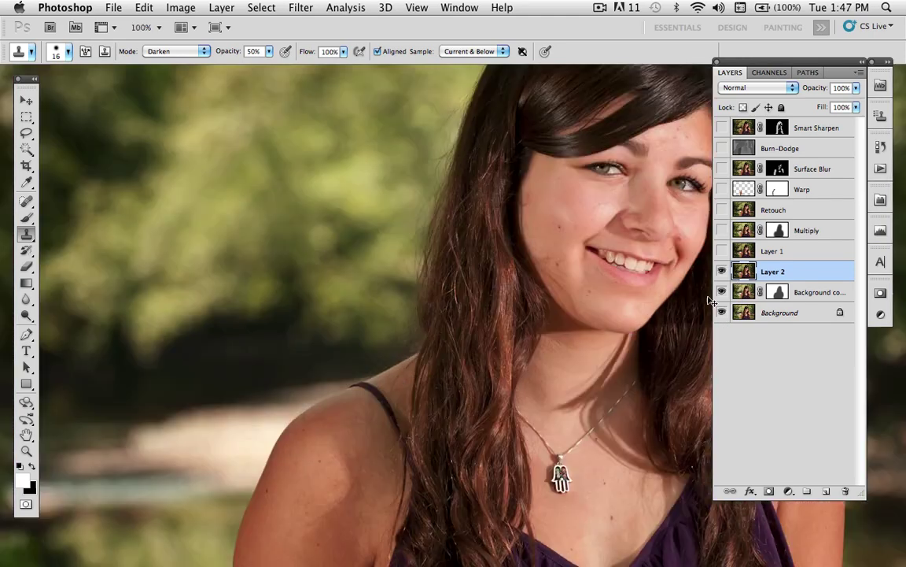
{"action": "key", "text": "z"}
{"action": "left_click", "coordinate": [658, 263]}
{"action": "left_click", "coordinate": [658, 241]}
{"action": "left_click_drag", "start_coordinate": [657, 241], "coordinate": [543, 404]}
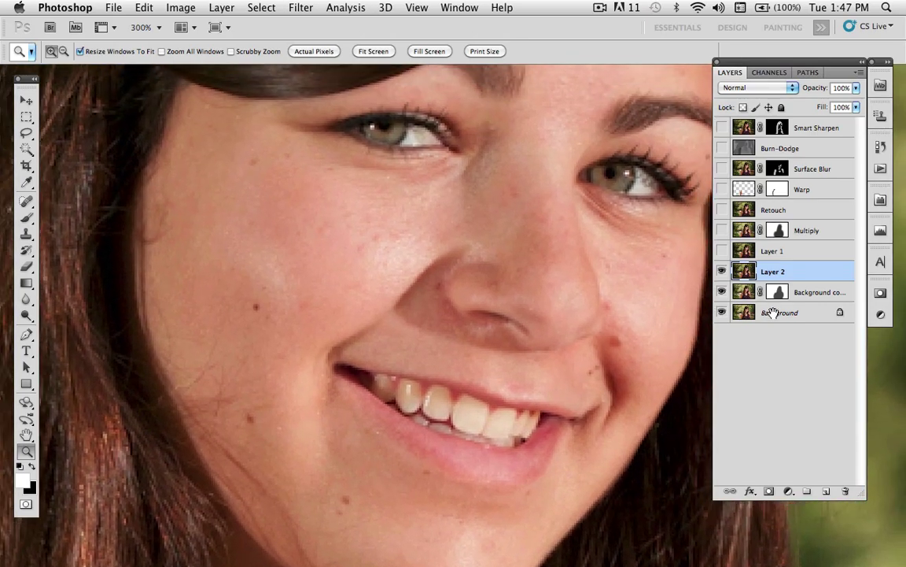
{"action": "left_click", "coordinate": [722, 271]}
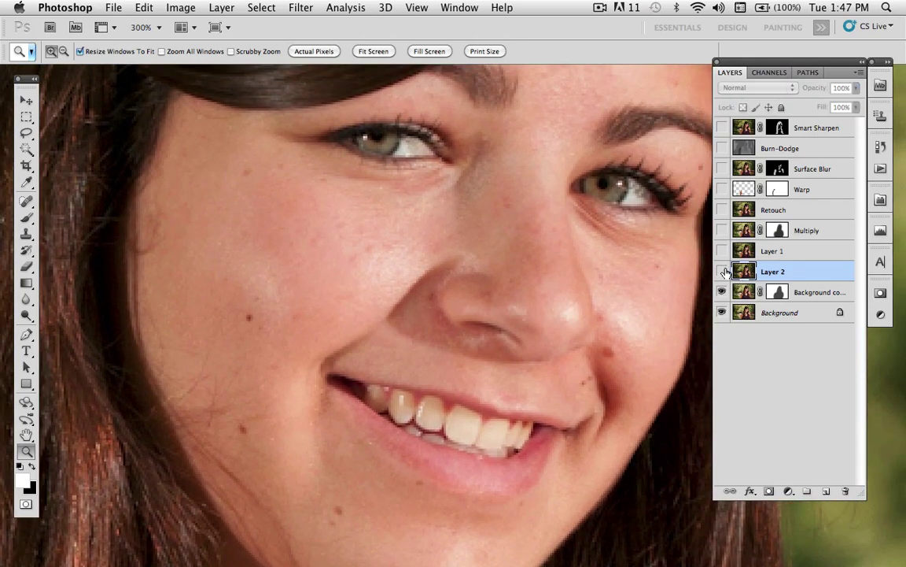
{"action": "left_click", "coordinate": [723, 271]}
{"action": "left_click", "coordinate": [722, 272]}
{"action": "left_click", "coordinate": [722, 271]}
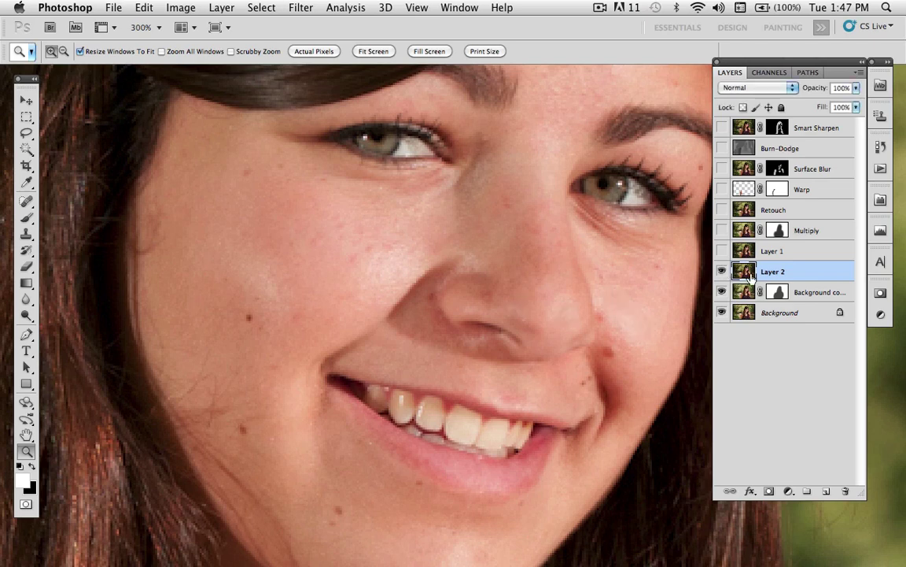
Reduce the cloned highlight layer's opacity to 82% and show the blemish-retouched layer above it again.
{"action": "left_click", "coordinate": [855, 89]}
{"action": "left_click_drag", "start_coordinate": [845, 103], "coordinate": [845, 103]}
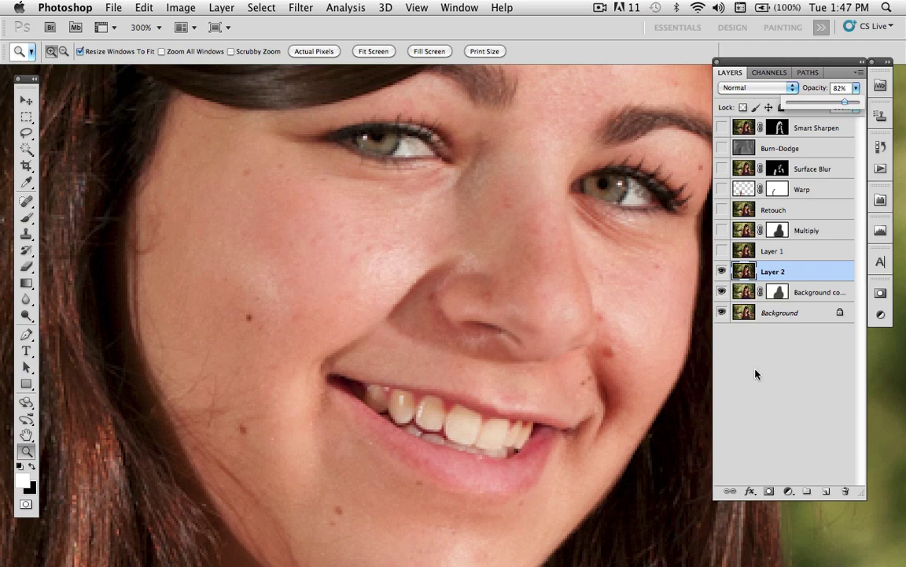
{"action": "left_click", "coordinate": [723, 252]}
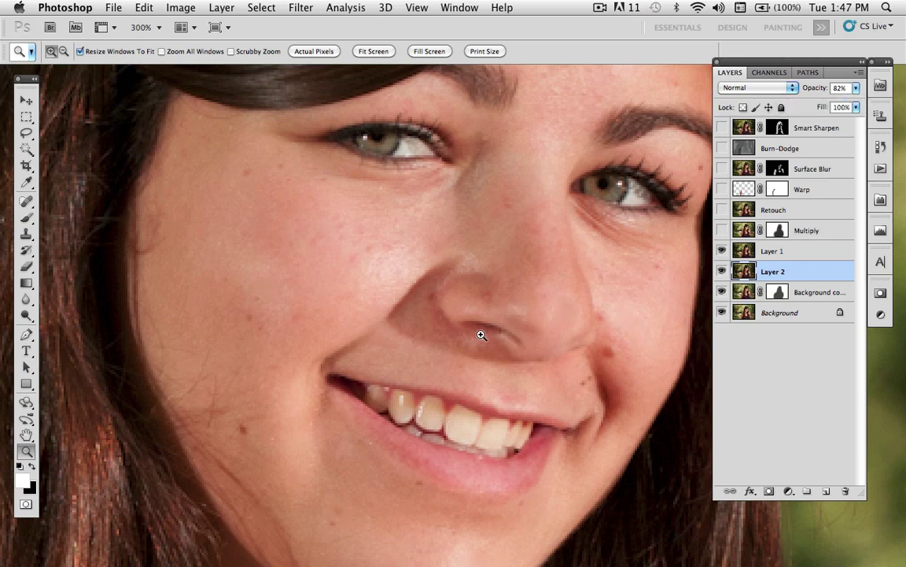
On the blemish-retouched layer, draw a freehand Lasso selection around the outer edge of the girl's arm and the adjacent background.
{"action": "double_click", "coordinate": [30, 434]}
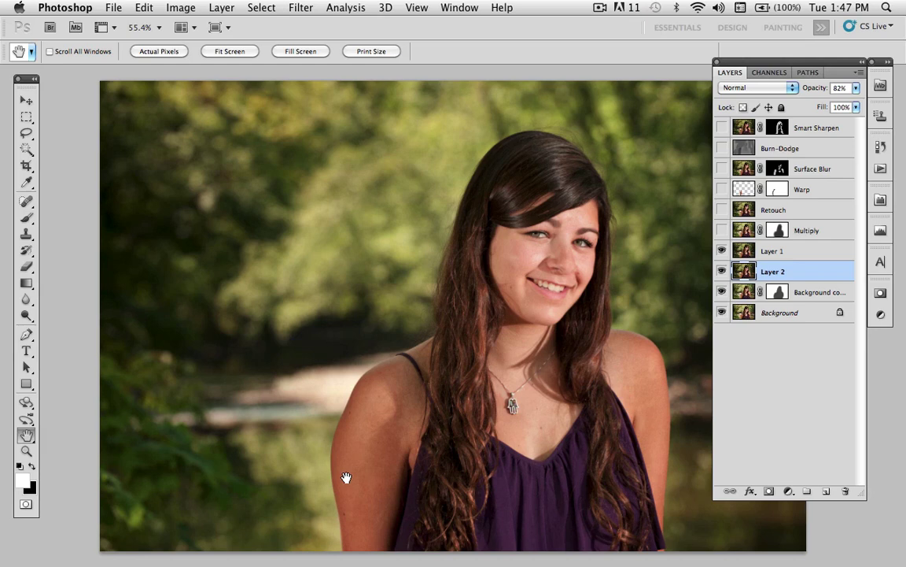
{"action": "left_click", "coordinate": [743, 251]}
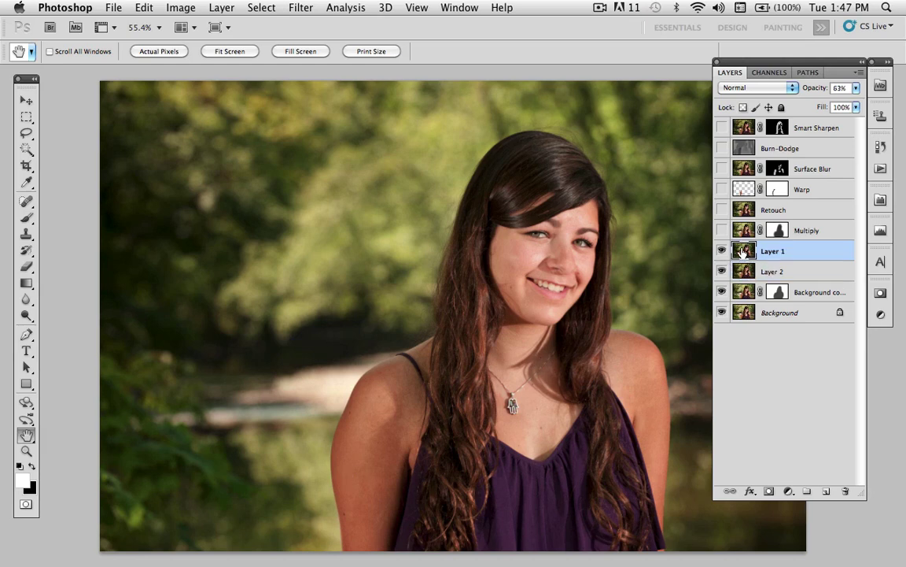
{"action": "key", "text": "l"}
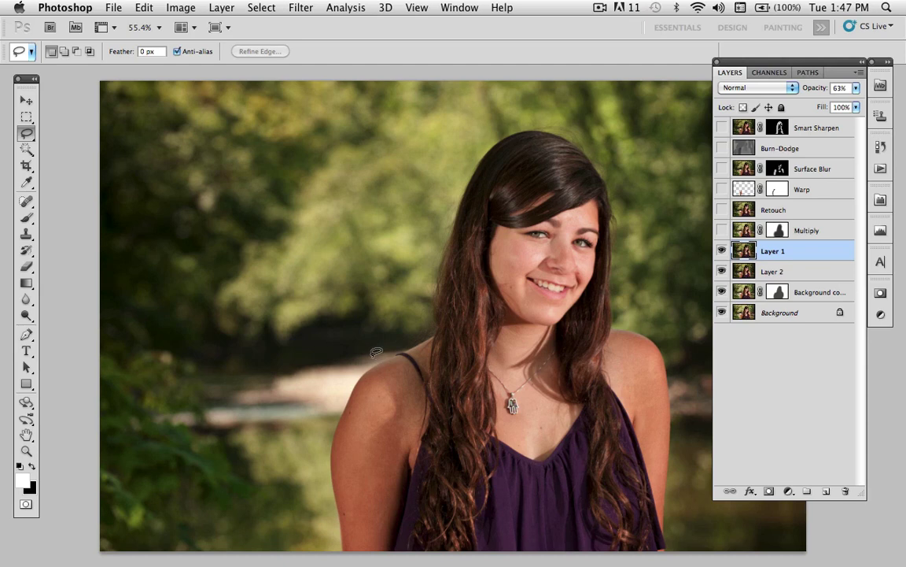
{"action": "mouse_move", "coordinate": [389, 358]}
{"action": "left_mouse_down"}
{"action": "mouse_move", "coordinate": [365, 555]}
{"action": "mouse_move", "coordinate": [320, 564]}
{"action": "mouse_move", "coordinate": [306, 504]}
{"action": "left_mouse_up"}
{"action": "left_click_drag", "start_coordinate": [334, 355], "coordinate": [346, 354]}
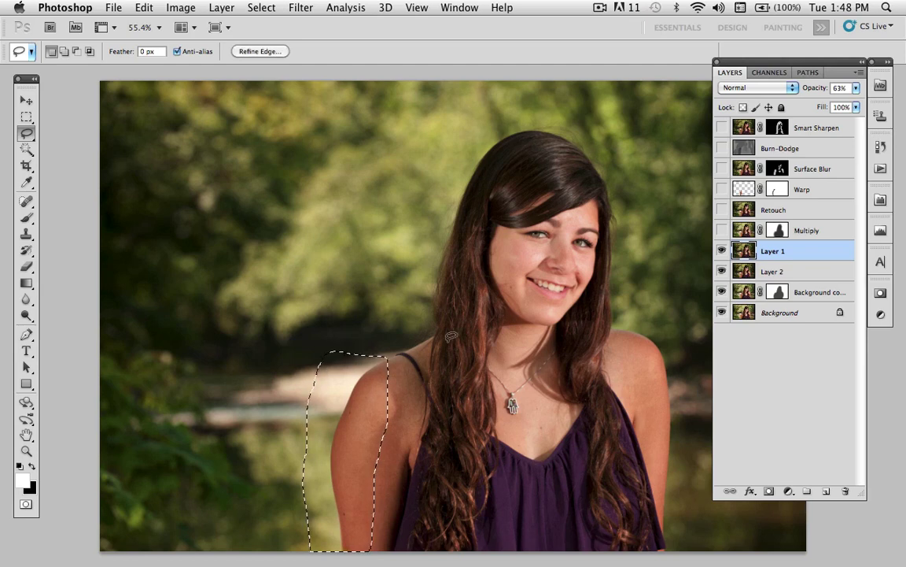
Copy the selected arm area to a new layer and warp the arm's outer edge inward to slim it.
{"action": "key", "text": "super+j"}
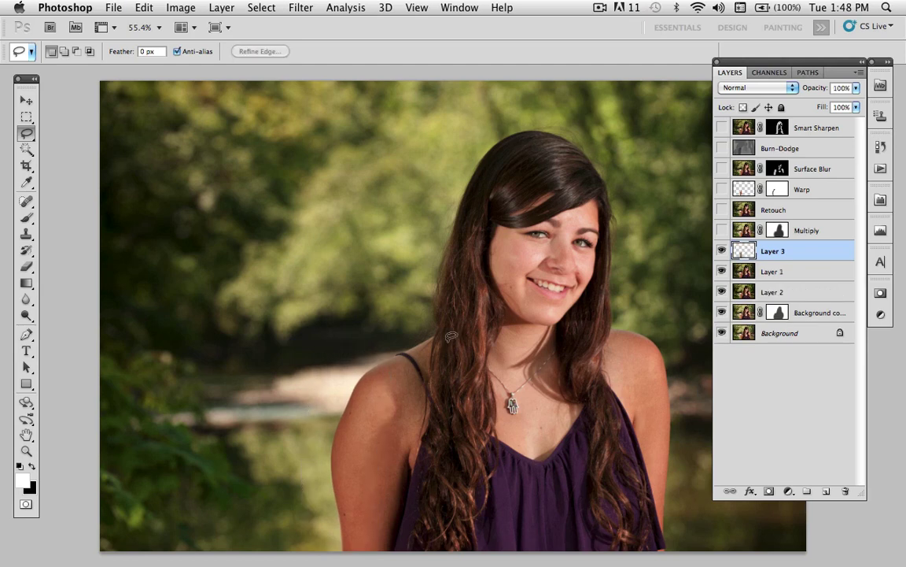
{"action": "mouse_move", "coordinate": [716, 282]}
{"action": "left_mouse_down"}
{"action": "mouse_move", "coordinate": [724, 336]}
{"action": "mouse_move", "coordinate": [721, 269]}
{"action": "left_mouse_up"}
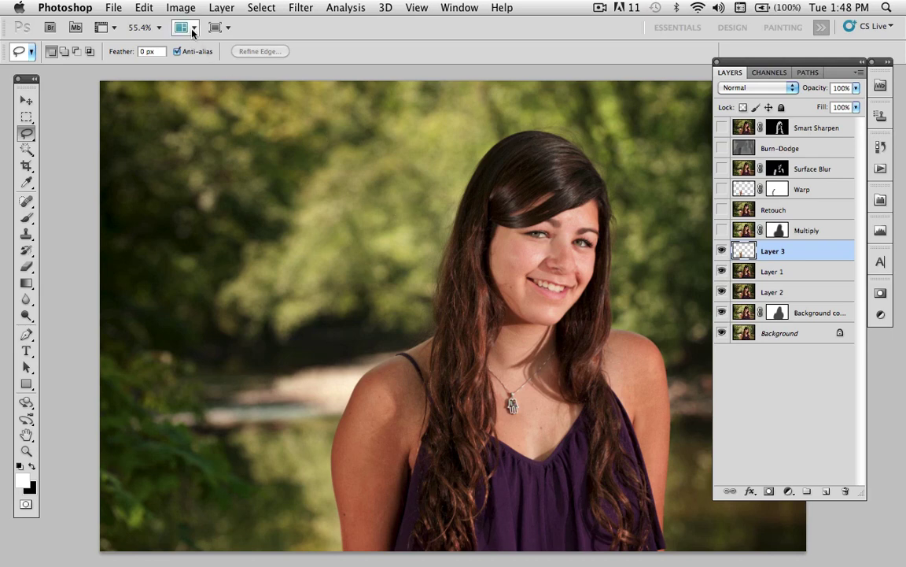
{"action": "left_click", "coordinate": [146, 9]}
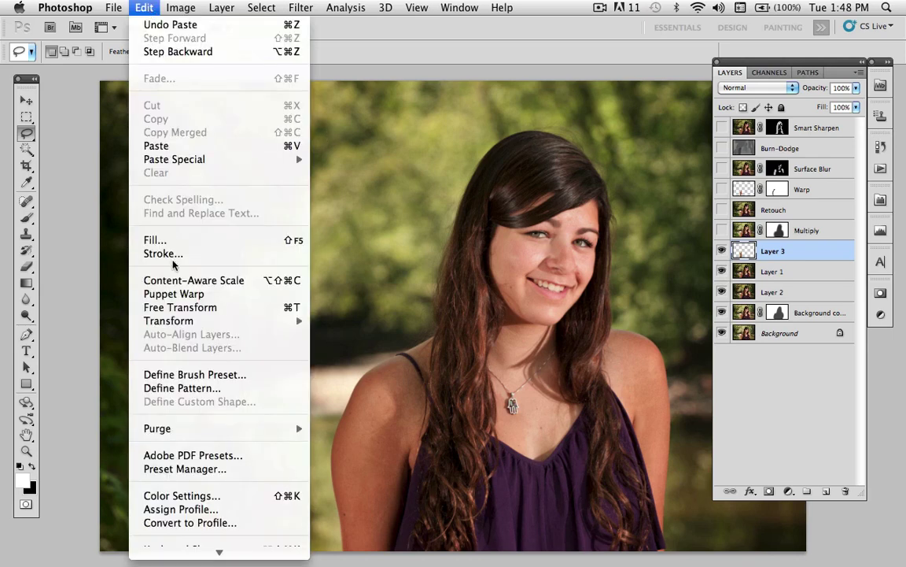
{"action": "mouse_move", "coordinate": [179, 320]}
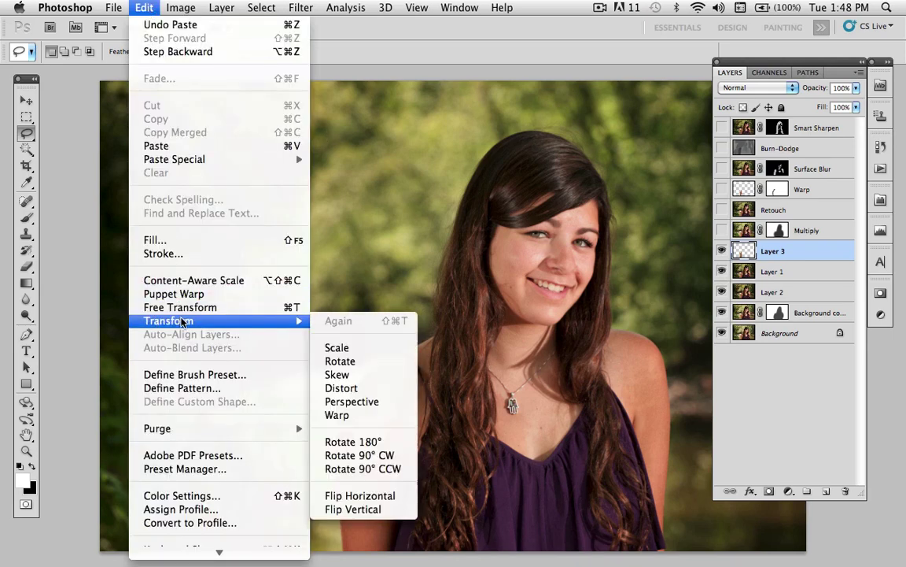
{"action": "left_click", "coordinate": [346, 414]}
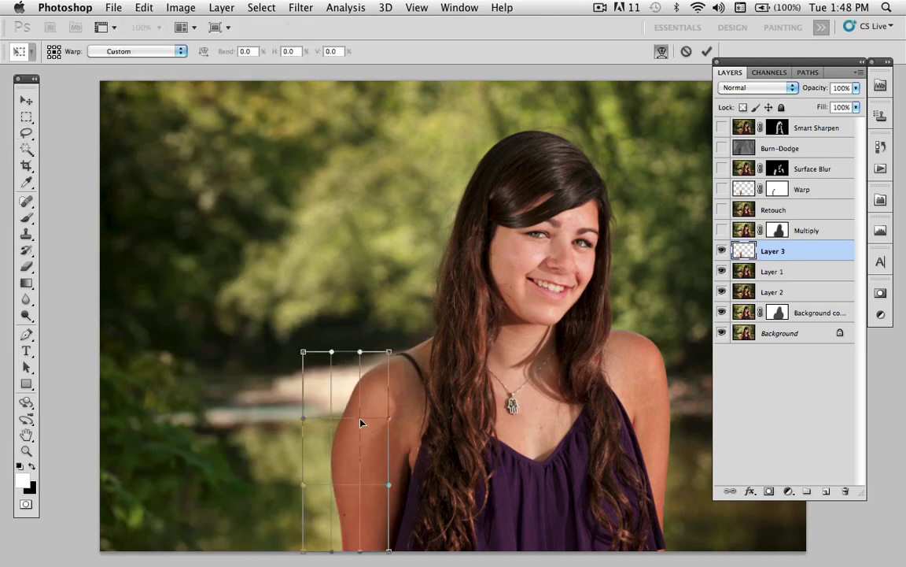
{"action": "left_click_drag", "start_coordinate": [361, 424], "coordinate": [317, 470]}
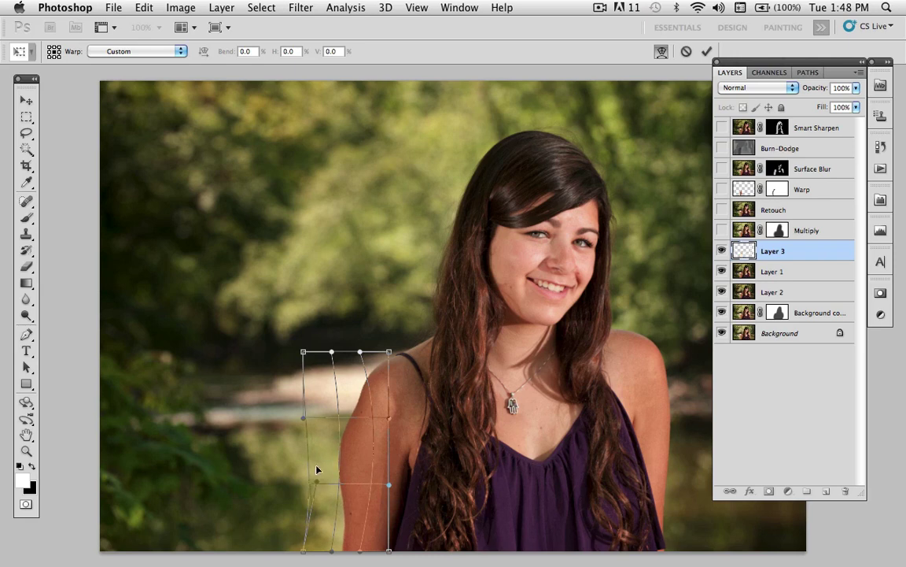
{"action": "left_click_drag", "start_coordinate": [305, 419], "coordinate": [336, 419]}
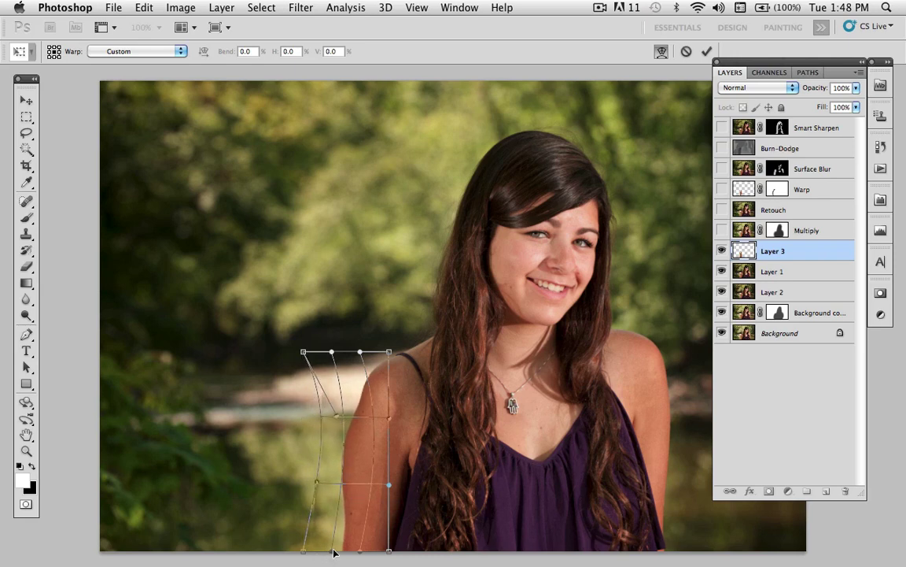
{"action": "left_click_drag", "start_coordinate": [331, 553], "coordinate": [325, 548]}
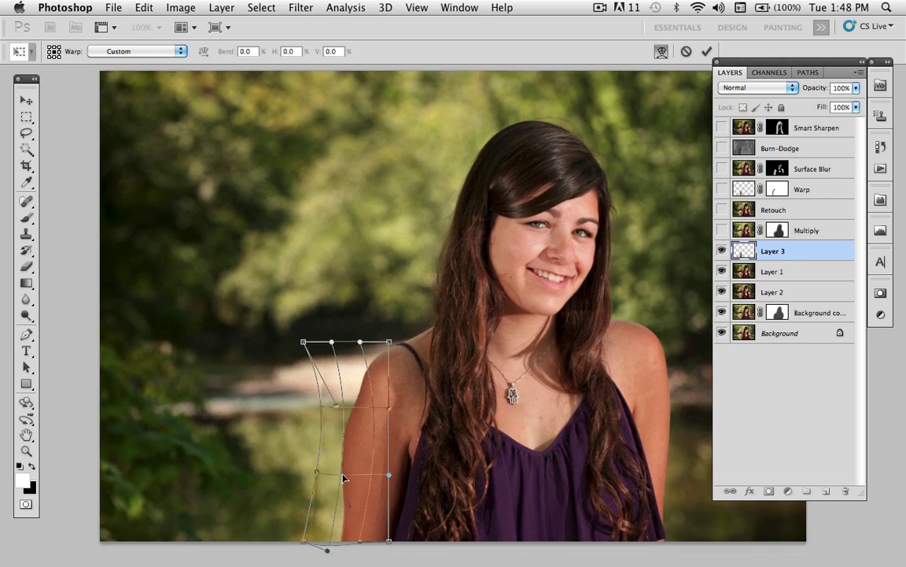
{"action": "left_click_drag", "start_coordinate": [341, 478], "coordinate": [344, 479]}
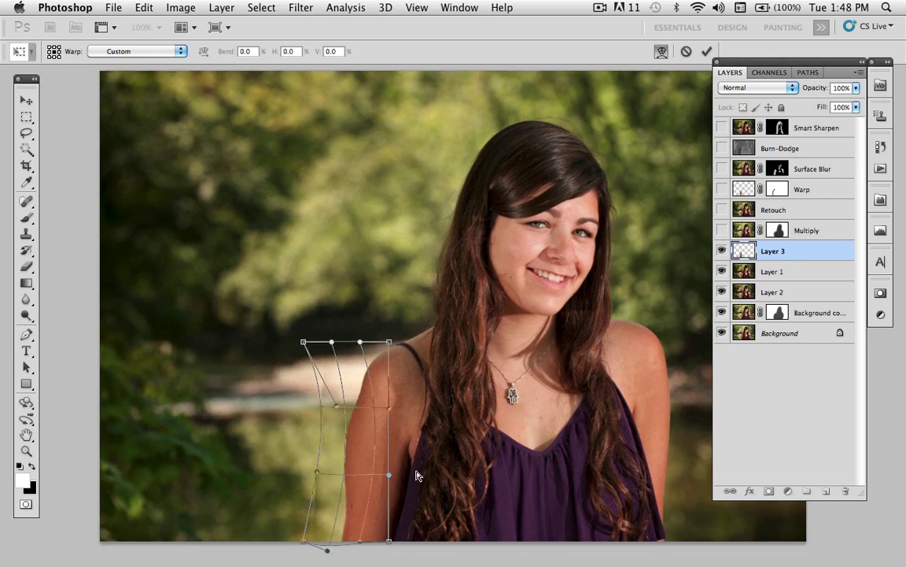
{"action": "key", "text": "Return"}
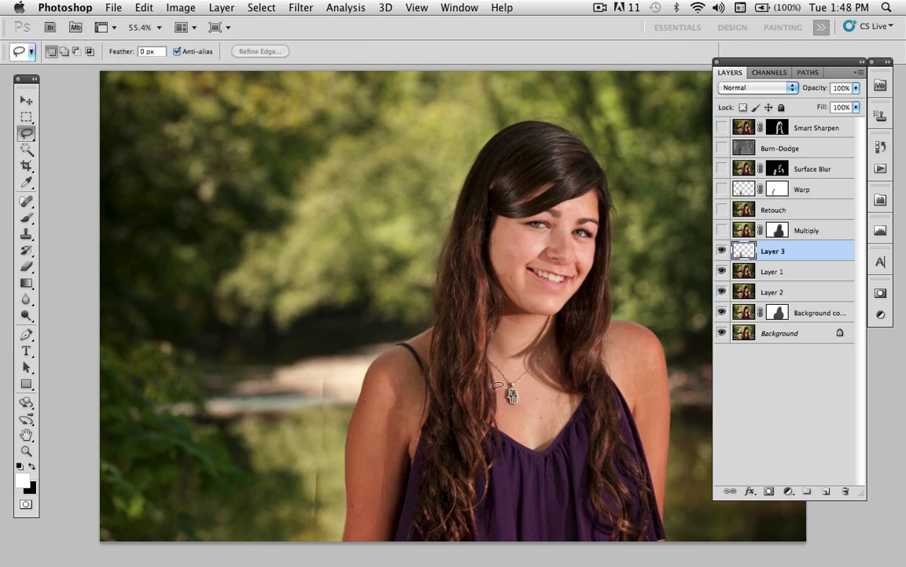
Add a mask to the warped arm layer and blend its visible seams with a black 95-pixel brush at 60% opacity.
{"action": "left_click", "coordinate": [722, 251]}
{"action": "left_click", "coordinate": [722, 251]}
{"action": "left_click", "coordinate": [769, 491]}
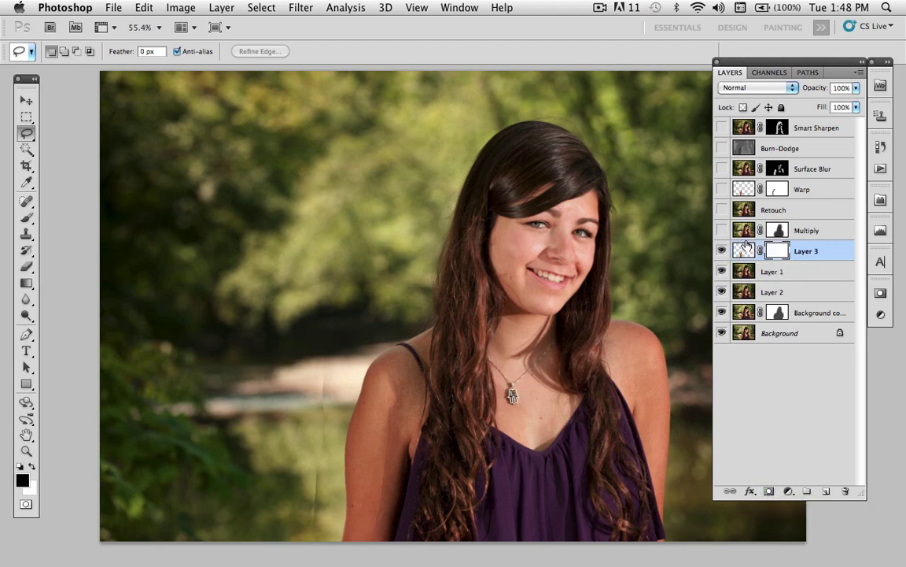
{"action": "left_click", "coordinate": [770, 260]}
{"action": "key", "text": "b"}
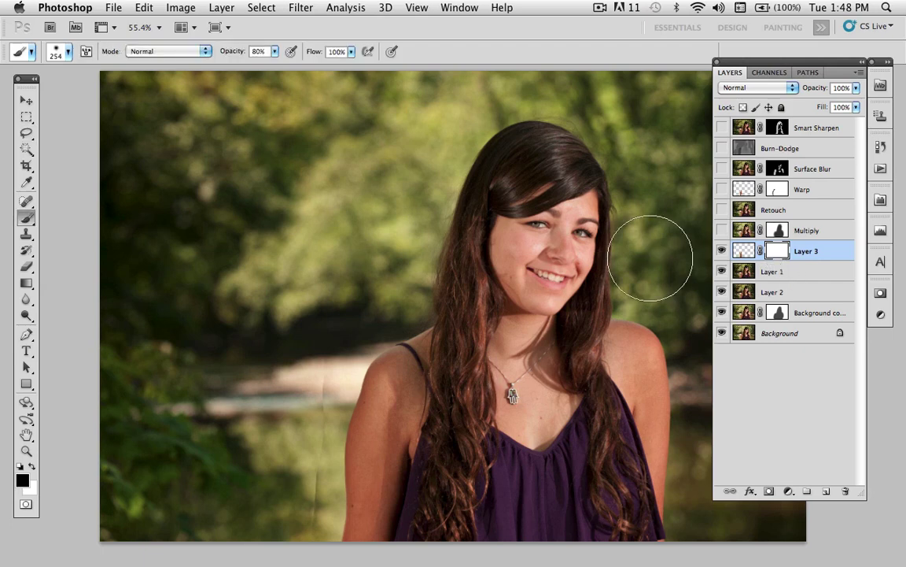
{"action": "left_click", "coordinate": [441, 319]}
{"action": "left_click_drag", "start_coordinate": [441, 318], "coordinate": [415, 318]}
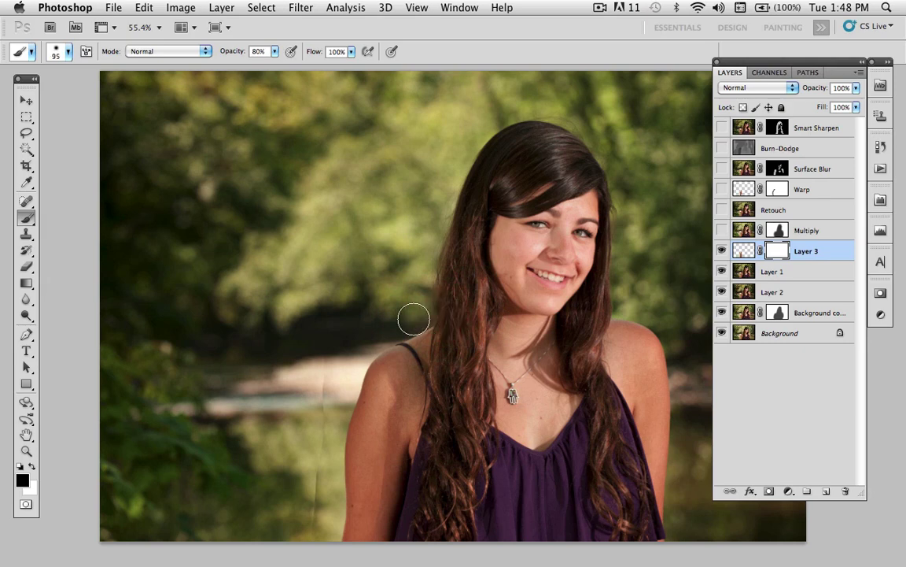
{"action": "key", "text": "6"}
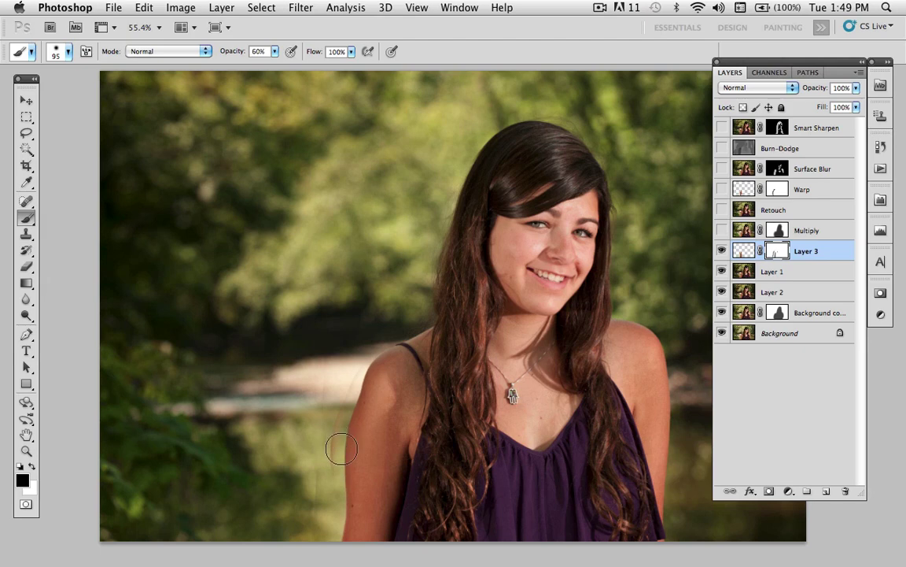
Refine the arm layer's mask along the arm edge with white and black strokes, reducing the brush to 49 pixels and raising opacity to 100%.
{"action": "key", "text": "x"}
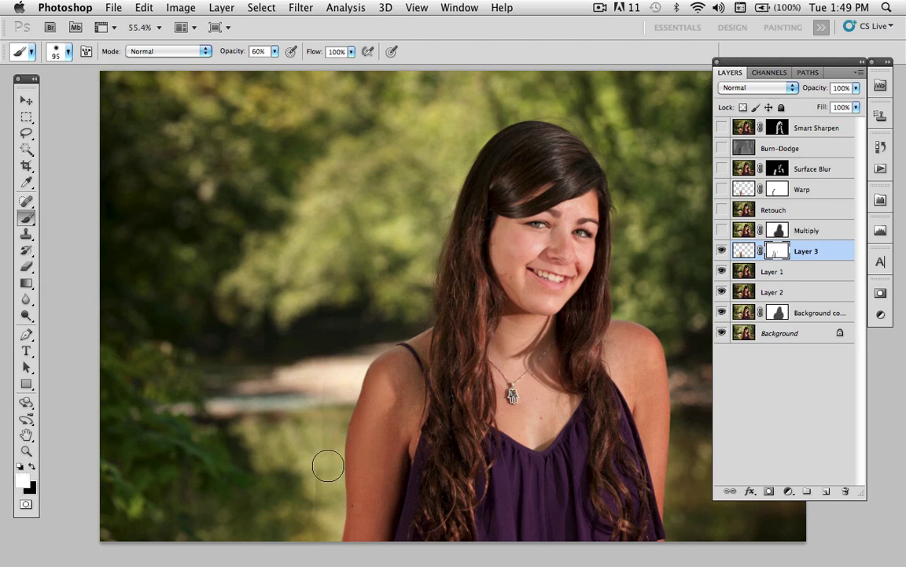
{"action": "key", "text": "x"}
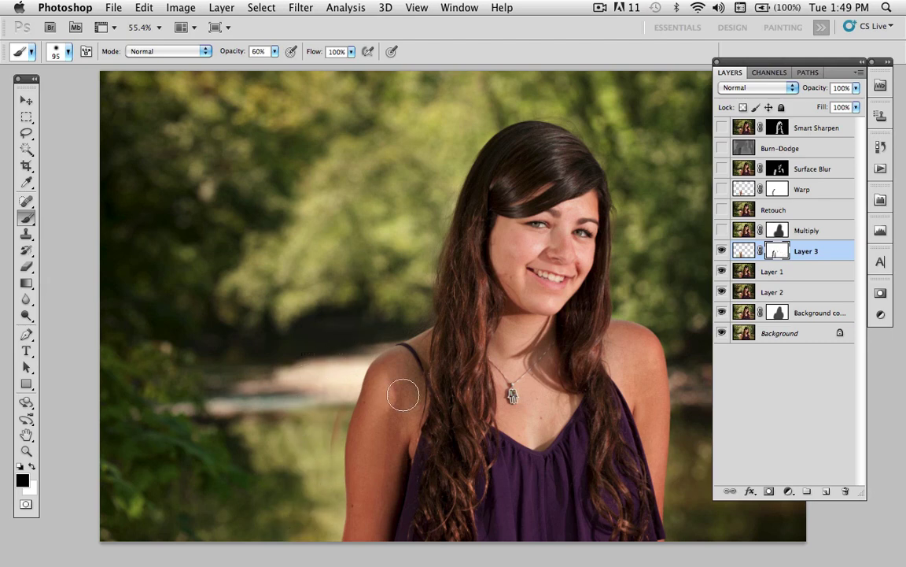
{"action": "left_click", "coordinate": [365, 415]}
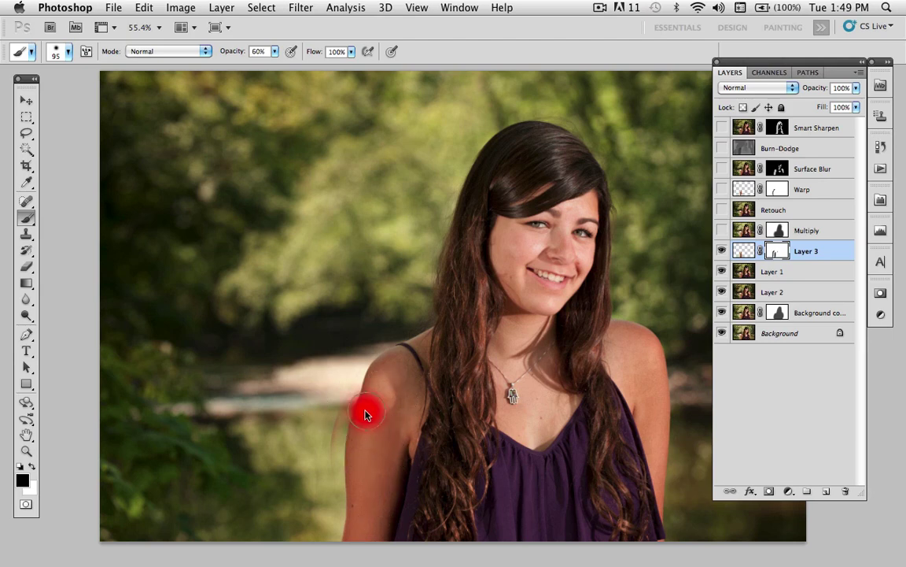
{"action": "key", "text": "bracketleft"}
{"action": "key", "text": "x"}
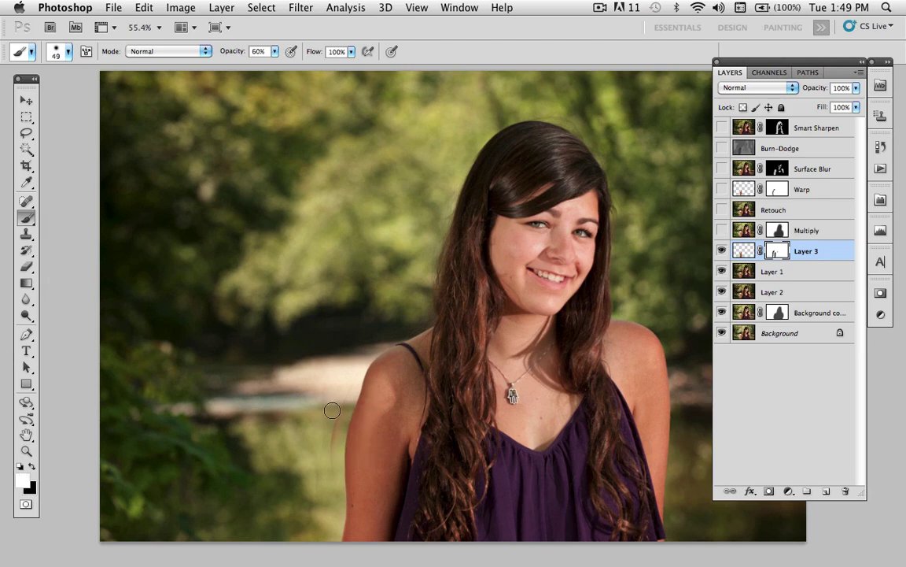
{"action": "mouse_move", "coordinate": [344, 398]}
{"action": "left_mouse_down"}
{"action": "mouse_move", "coordinate": [334, 450]}
{"action": "mouse_move", "coordinate": [345, 410]}
{"action": "left_mouse_up"}
{"action": "key", "text": "0"}
Compare the arm's shape with the warped layer hidden and shown.
{"action": "left_click", "coordinate": [721, 251]}
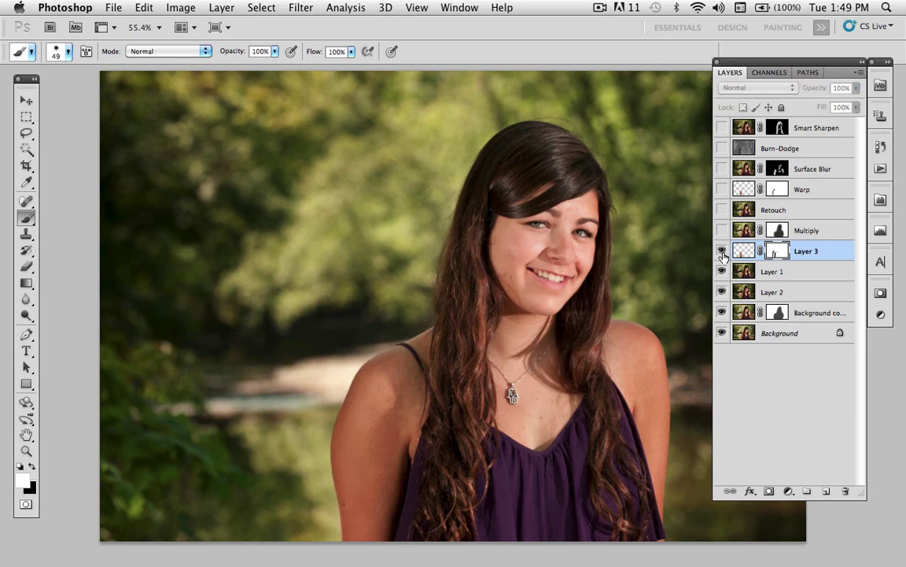
{"action": "left_click", "coordinate": [721, 251]}
{"action": "left_click", "coordinate": [721, 251]}
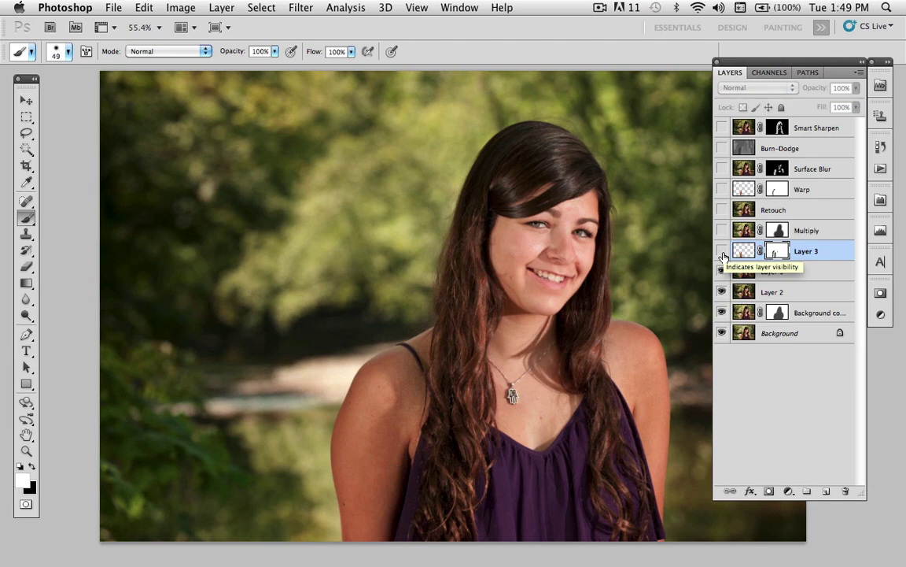
{"action": "left_click", "coordinate": [722, 251]}
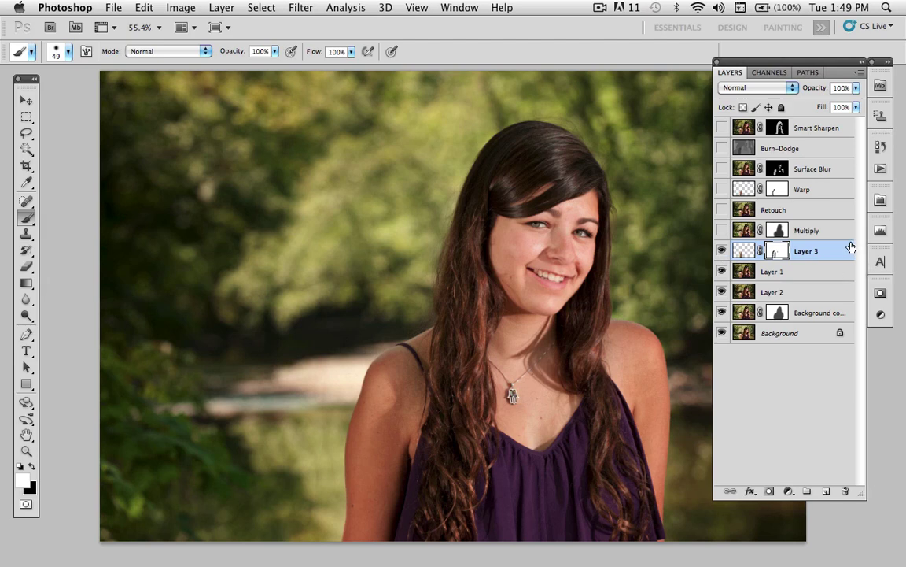
Merge the visible layers into a new layer and apply Surface Blur with a 17-pixel radius and a threshold of 25 levels.
{"action": "left_click", "coordinate": [860, 74]}
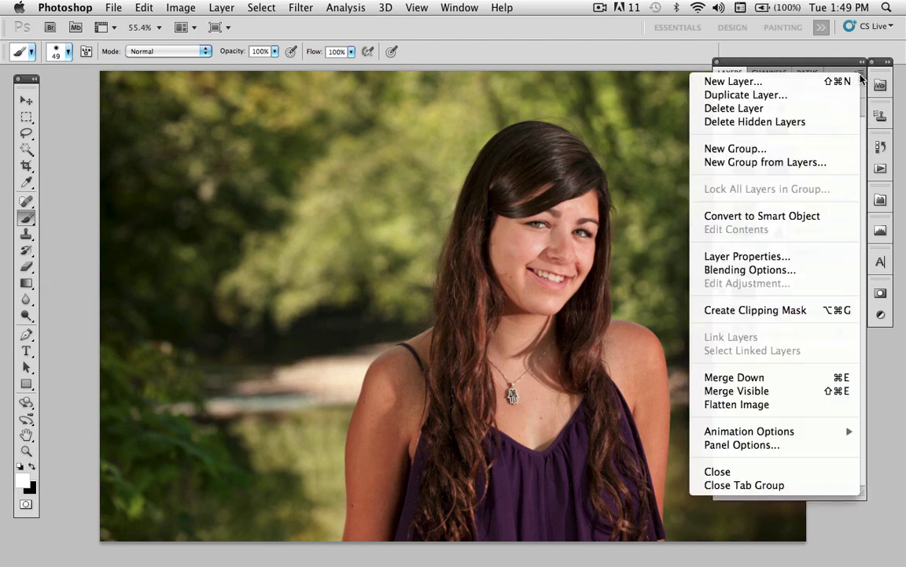
{"action": "left_click", "coordinate": [777, 391]}
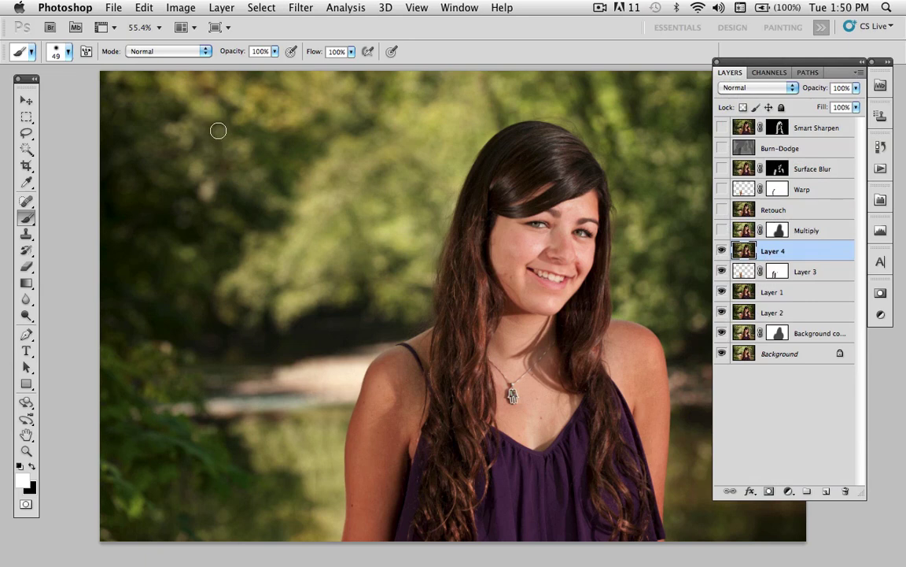
{"action": "left_click", "coordinate": [270, 9]}
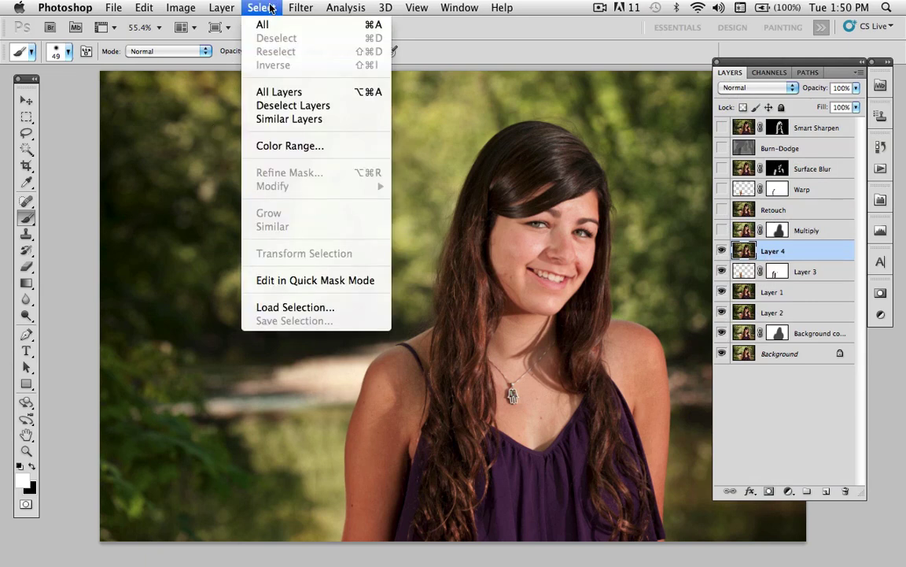
{"action": "mouse_move", "coordinate": [386, 156]}
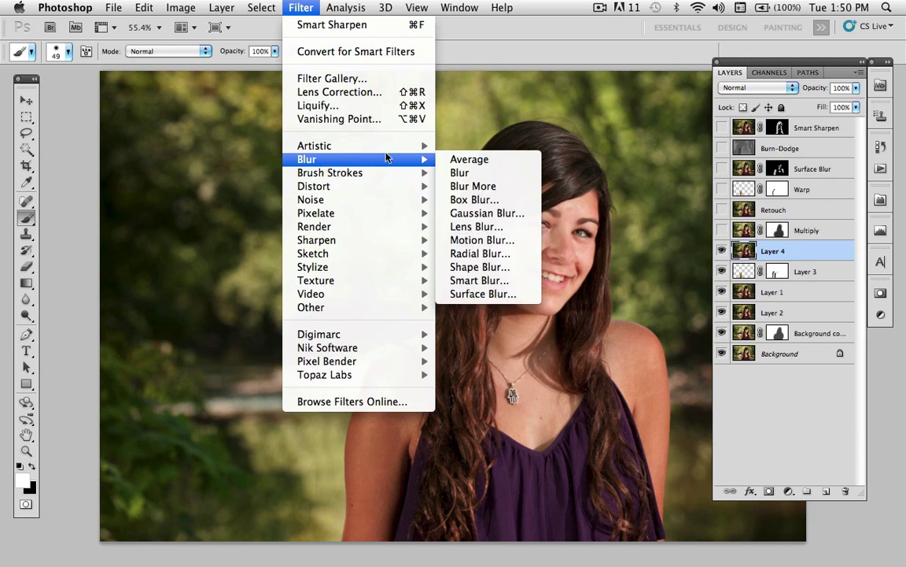
{"action": "left_click", "coordinate": [482, 294]}
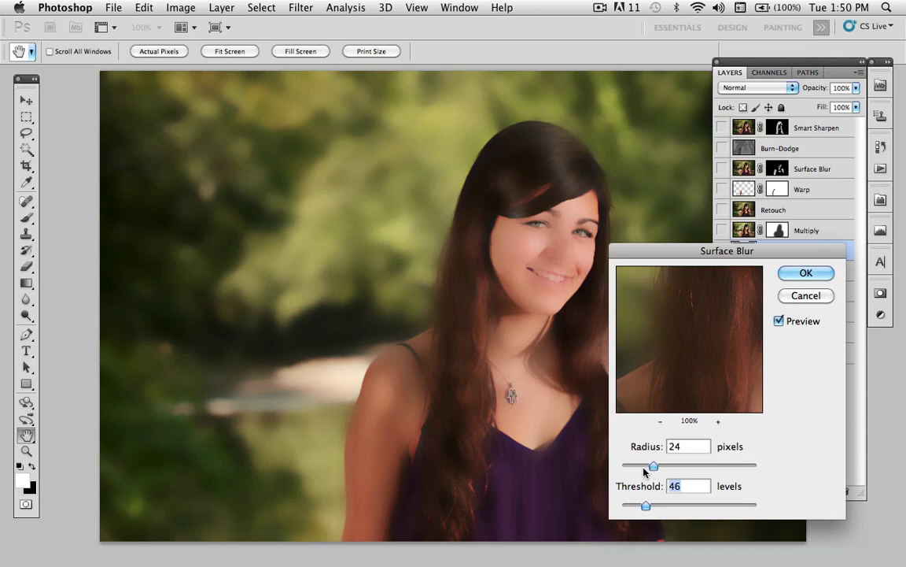
{"action": "left_click_drag", "start_coordinate": [666, 465], "coordinate": [634, 507]}
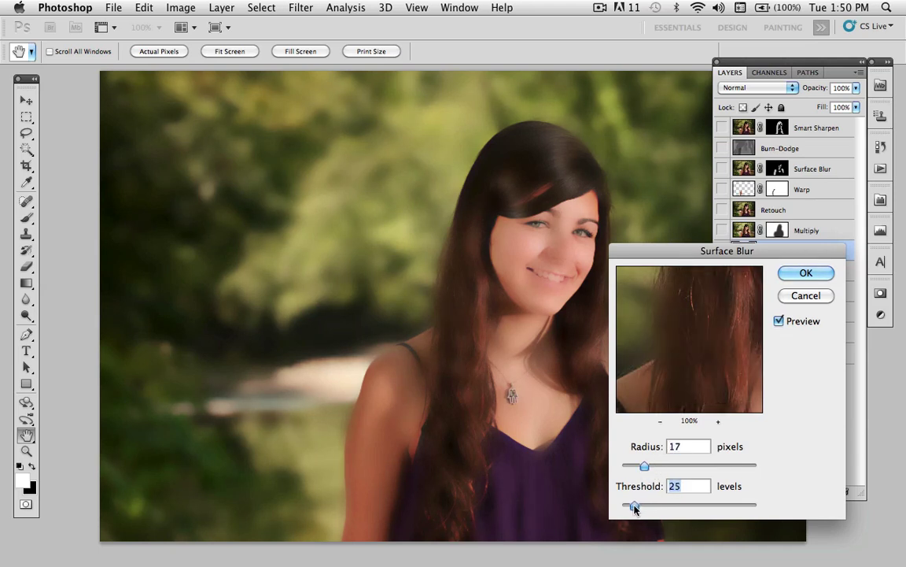
{"action": "left_click", "coordinate": [531, 238]}
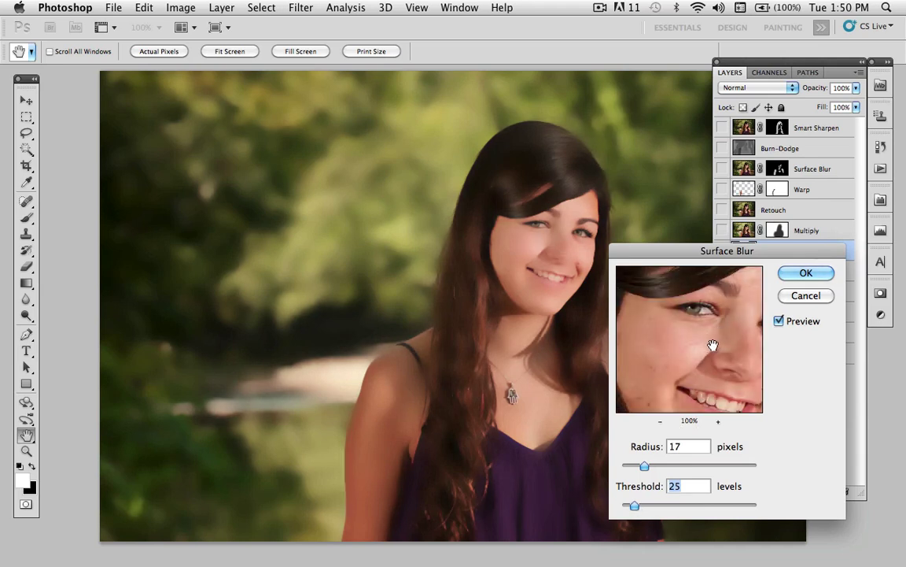
{"action": "left_click_drag", "start_coordinate": [653, 343], "coordinate": [684, 318]}
{"action": "left_click_drag", "start_coordinate": [718, 357], "coordinate": [749, 324]}
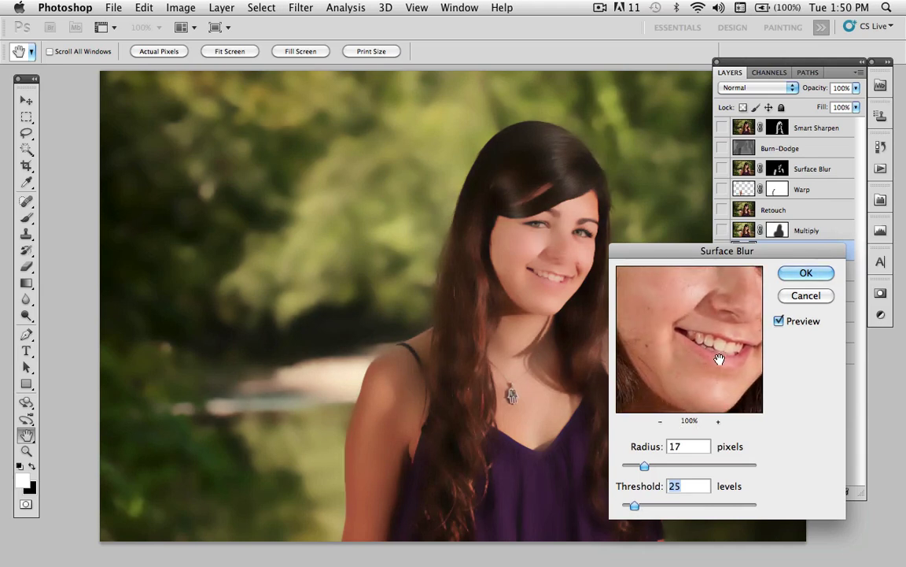
{"action": "left_click", "coordinate": [806, 273]}
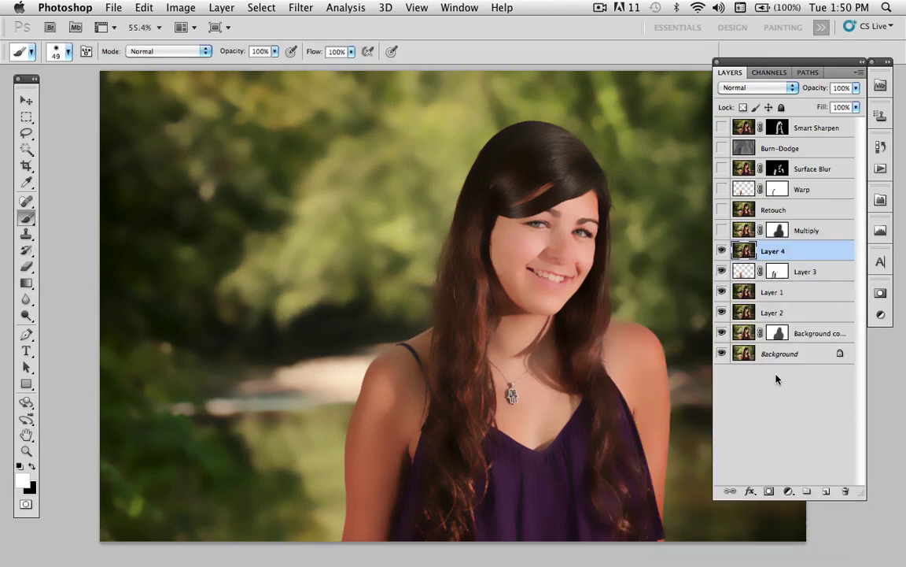
Hide the blurred layer with a black mask and reveal its smoothing over the arm with a white 84-pixel brush at 50% opacity.
{"action": "left_click", "coordinate": [769, 491]}
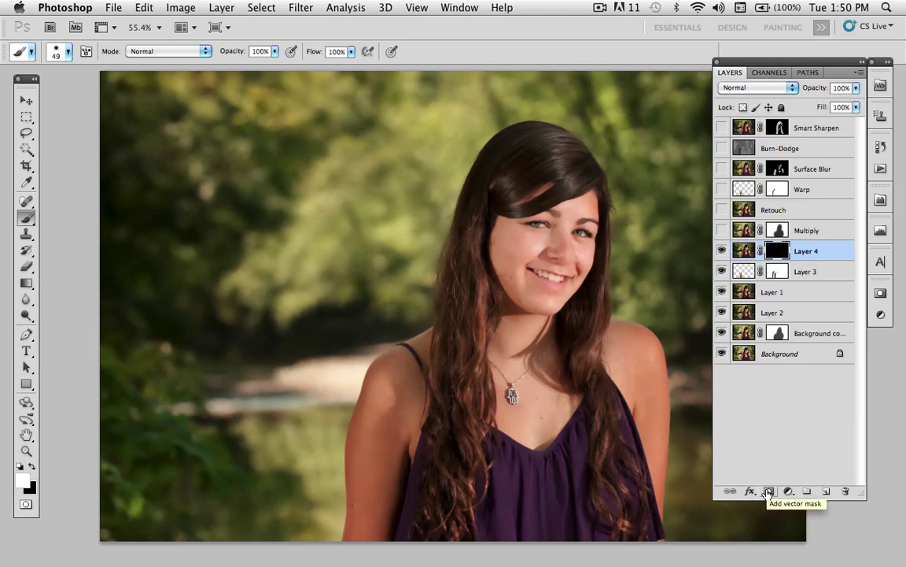
{"action": "key", "text": "z"}
{"action": "left_click", "coordinate": [527, 252]}
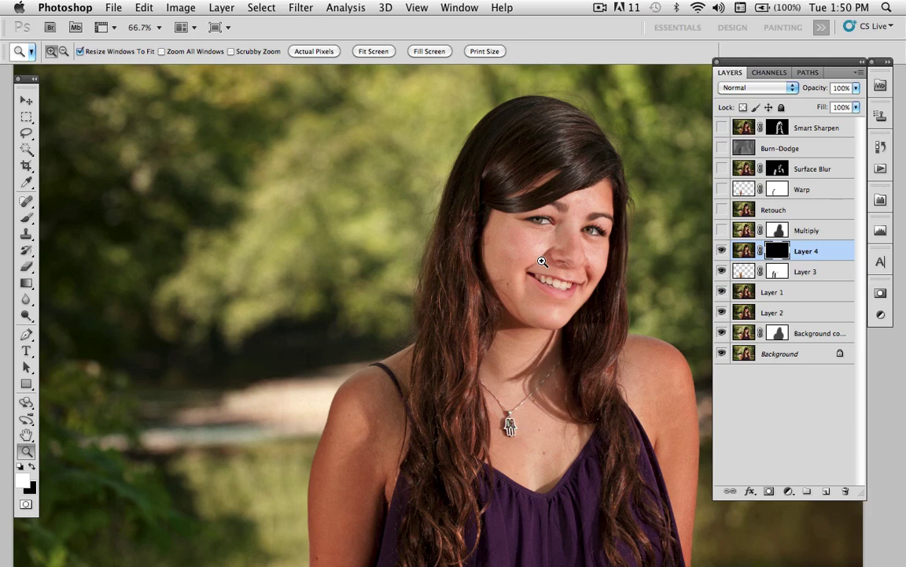
{"action": "scroll", "coordinate": [472, 338], "scroll_direction": "down", "scroll_amount": 5}
{"action": "scroll", "coordinate": [472, 338], "scroll_direction": "left", "scroll_amount": 2}
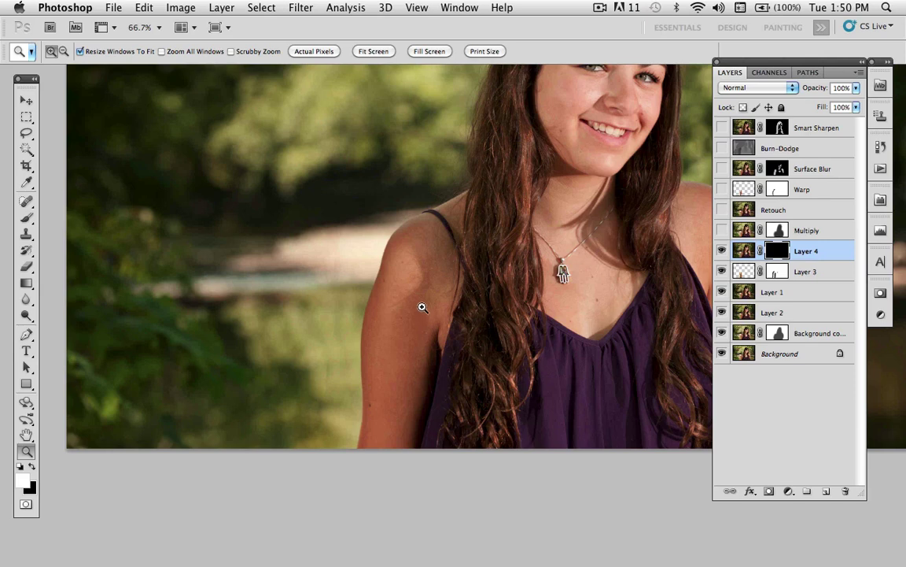
{"action": "left_click", "coordinate": [424, 305]}
{"action": "left_click", "coordinate": [425, 303]}
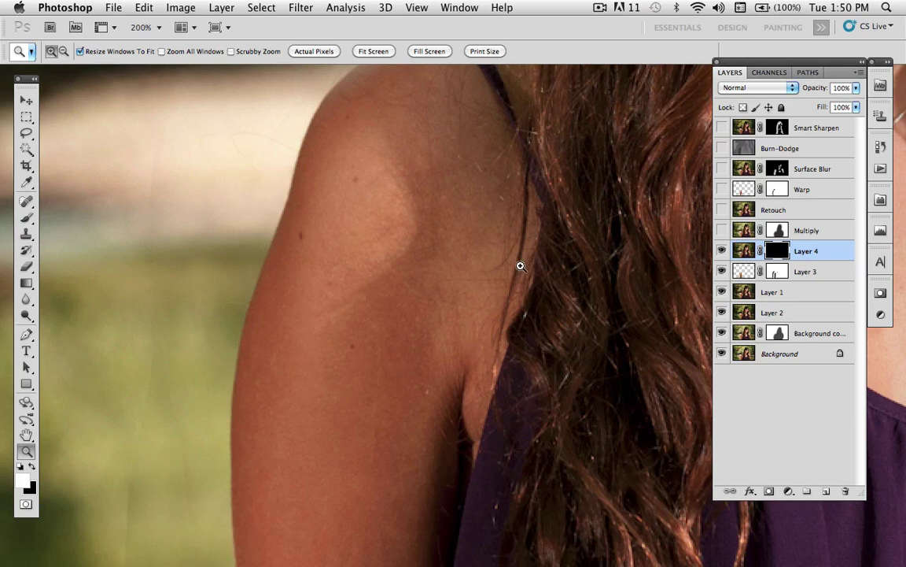
{"action": "key", "text": "b"}
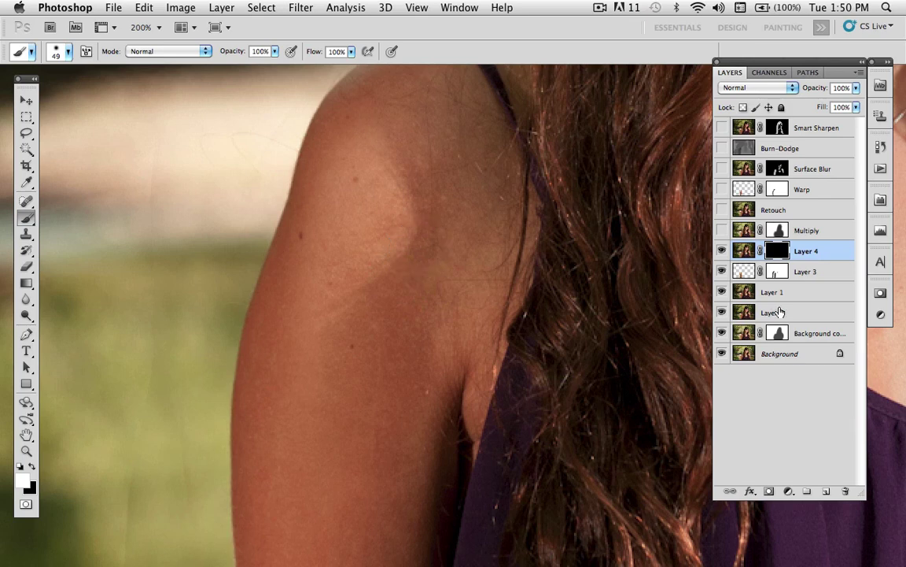
{"action": "left_click", "coordinate": [384, 273]}
{"action": "left_click_drag", "start_coordinate": [384, 273], "coordinate": [408, 272]}
{"action": "key", "text": "5"}
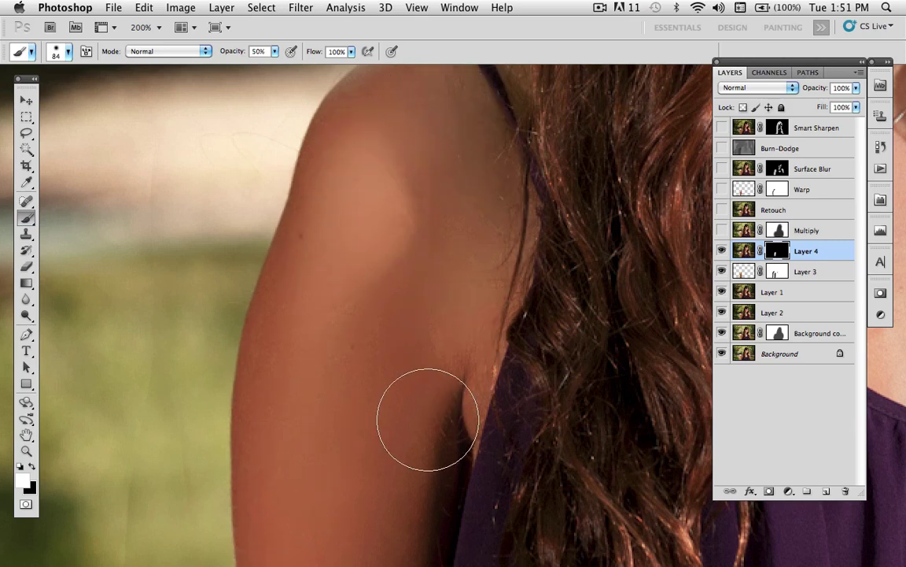
Reveal the blurred layer over the other shoulder, chest and neck by painting its mask white with the 84-pixel brush at 50% opacity.
{"action": "key", "text": "space"}
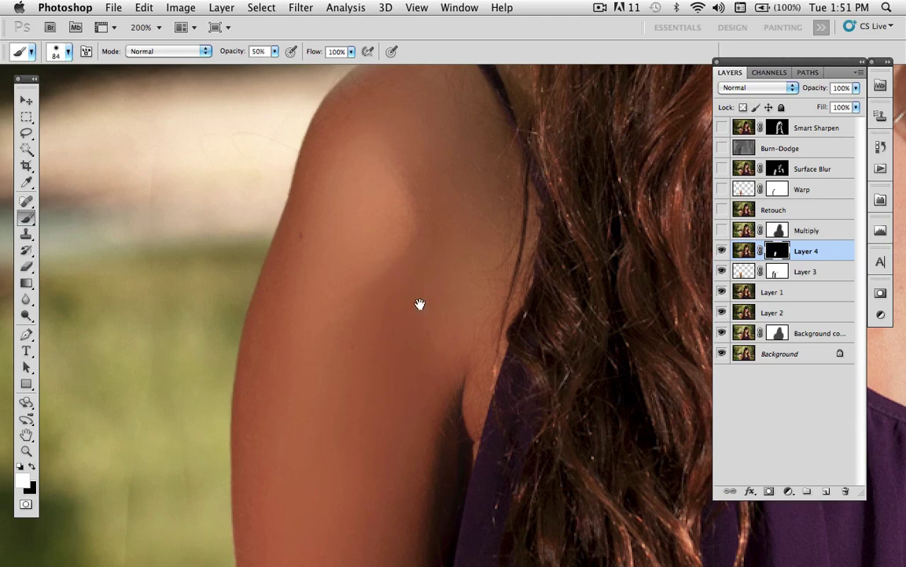
{"action": "left_click_drag", "start_coordinate": [418, 304], "coordinate": [120, 476]}
{"action": "mouse_move", "coordinate": [504, 425]}
{"action": "left_mouse_down"}
{"action": "mouse_move", "coordinate": [53, 398]}
{"action": "mouse_move", "coordinate": [61, 391]}
{"action": "left_mouse_up"}
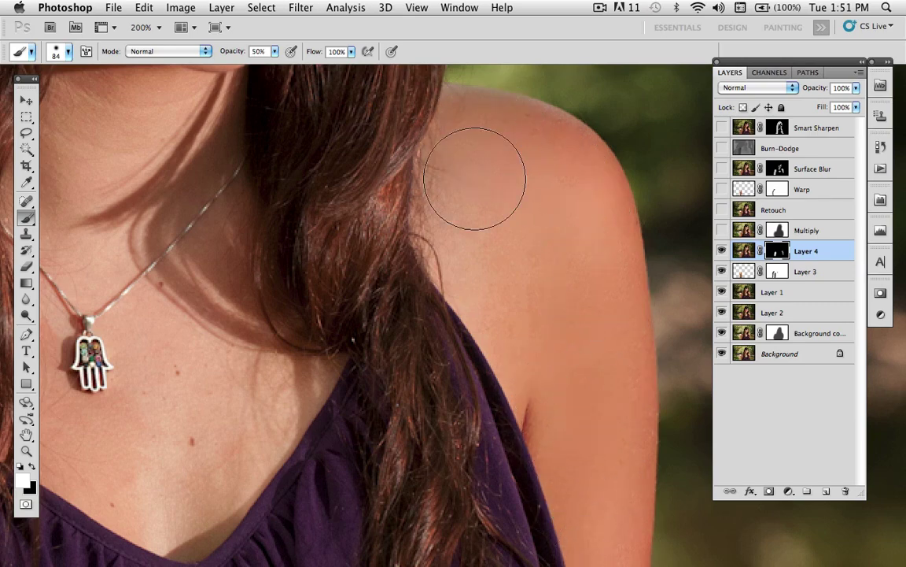
{"action": "scroll", "coordinate": [598, 354], "scroll_direction": "left", "scroll_amount": 6}
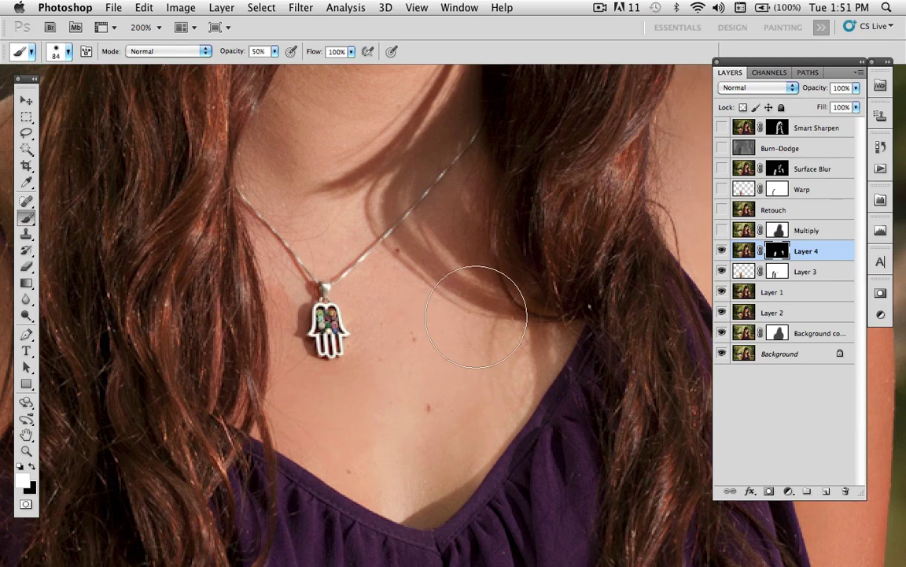
{"action": "left_click_drag", "start_coordinate": [453, 289], "coordinate": [431, 450]}
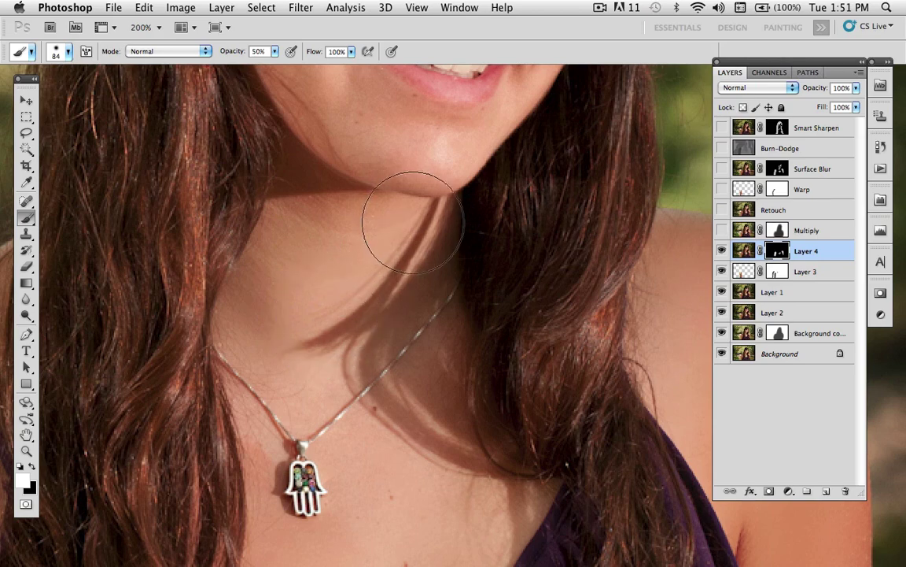
Paint the blur mask white over the cheeks, chin, forehead and nose, reducing the brush to 50 and 17 pixels for tighter areas.
{"action": "mouse_move", "coordinate": [277, 173]}
{"action": "left_mouse_down"}
{"action": "mouse_move", "coordinate": [273, 384]}
{"action": "mouse_move", "coordinate": [365, 273]}
{"action": "mouse_move", "coordinate": [374, 285]}
{"action": "mouse_move", "coordinate": [409, 528]}
{"action": "left_mouse_up"}
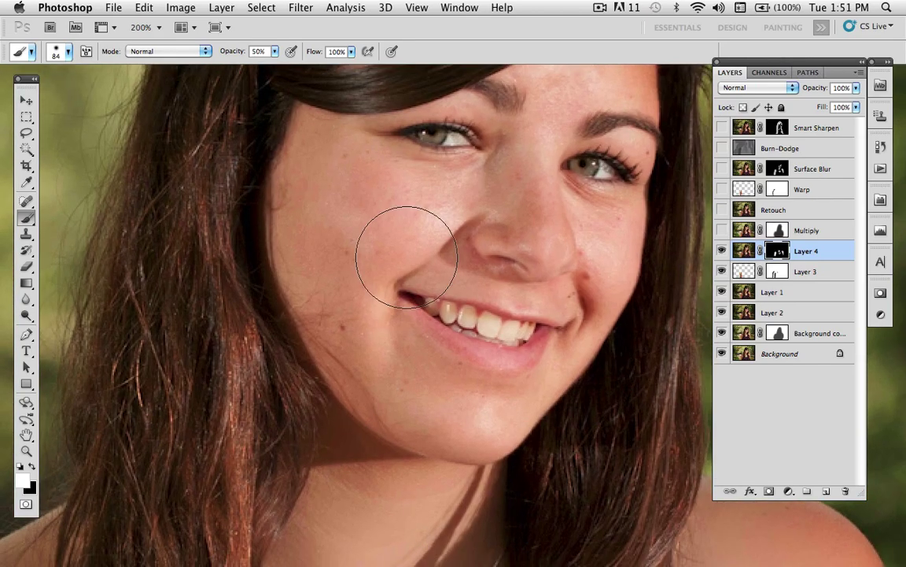
{"action": "mouse_move", "coordinate": [375, 241]}
{"action": "left_mouse_down"}
{"action": "mouse_move", "coordinate": [336, 217]}
{"action": "mouse_move", "coordinate": [318, 217]}
{"action": "left_mouse_up"}
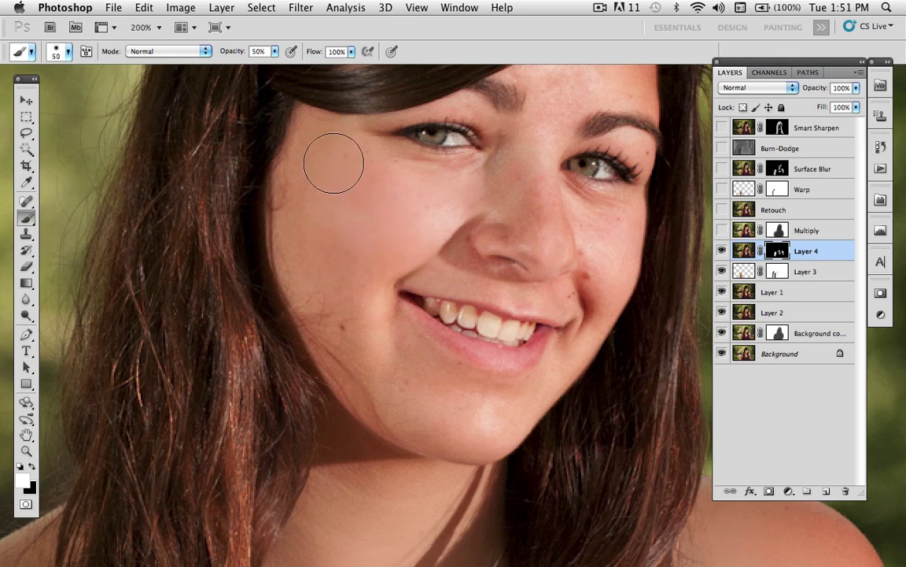
{"action": "left_click_drag", "start_coordinate": [453, 429], "coordinate": [494, 423]}
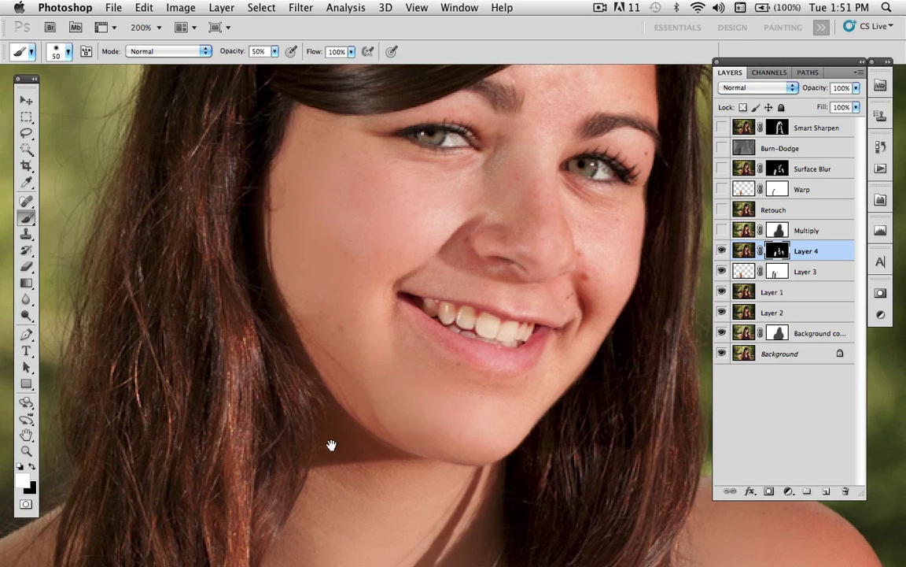
{"action": "scroll", "coordinate": [338, 394], "scroll_direction": "right", "scroll_amount": 5}
{"action": "scroll", "coordinate": [338, 394], "scroll_direction": "up", "scroll_amount": 3}
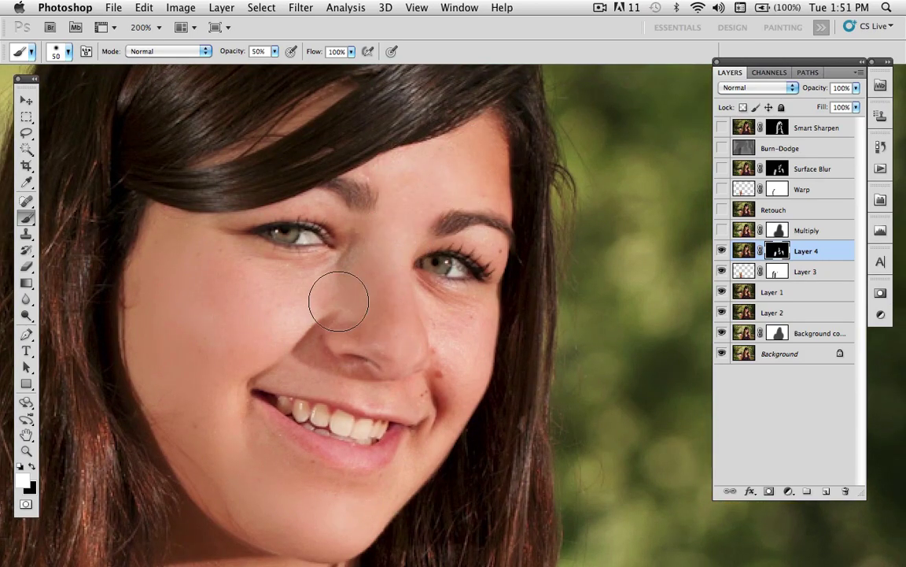
{"action": "left_click_drag", "start_coordinate": [445, 402], "coordinate": [422, 406]}
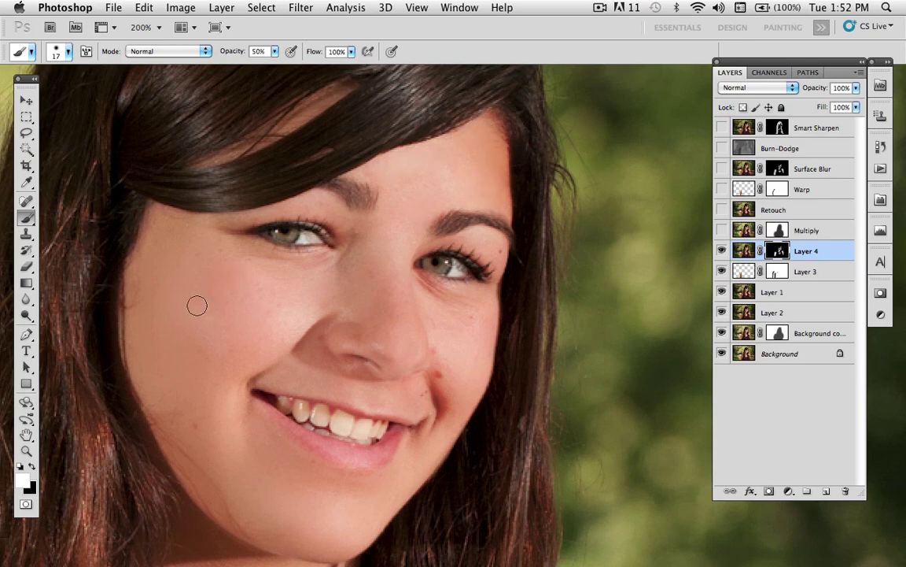
Compare the portrait with the Surface Blur and warped arm layers hidden and shown, up close and at full view.
{"action": "double_click", "coordinate": [26, 435]}
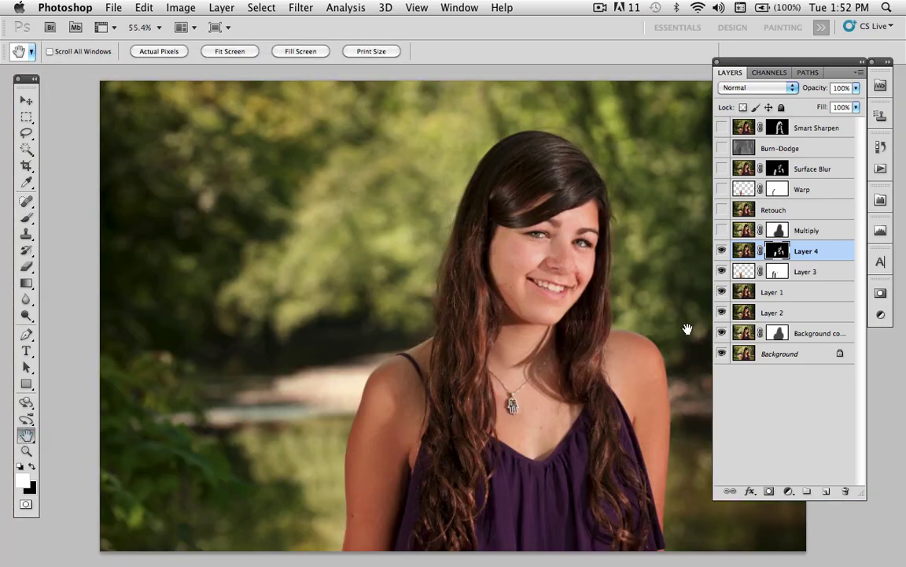
{"action": "left_click", "coordinate": [722, 251]}
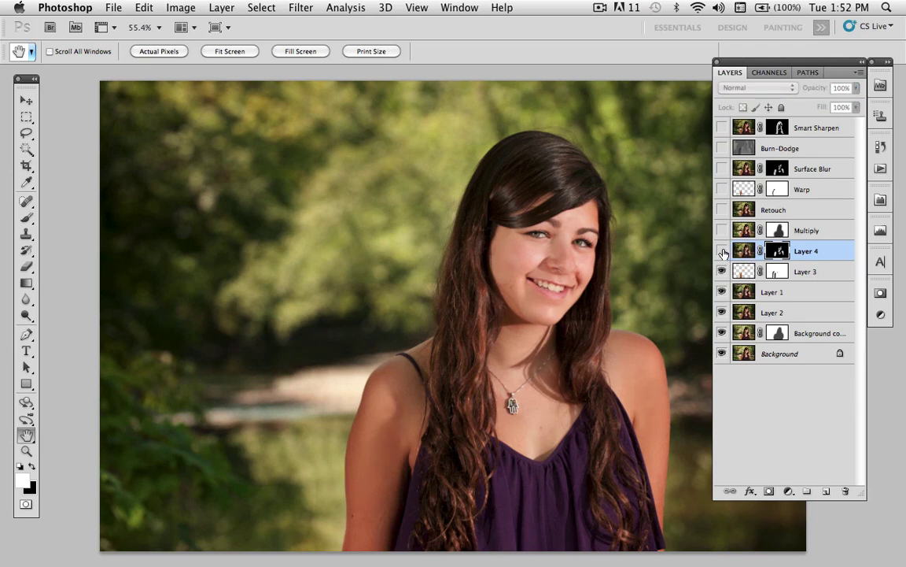
{"action": "key", "text": "z"}
{"action": "left_click", "coordinate": [603, 273]}
{"action": "left_click", "coordinate": [592, 276]}
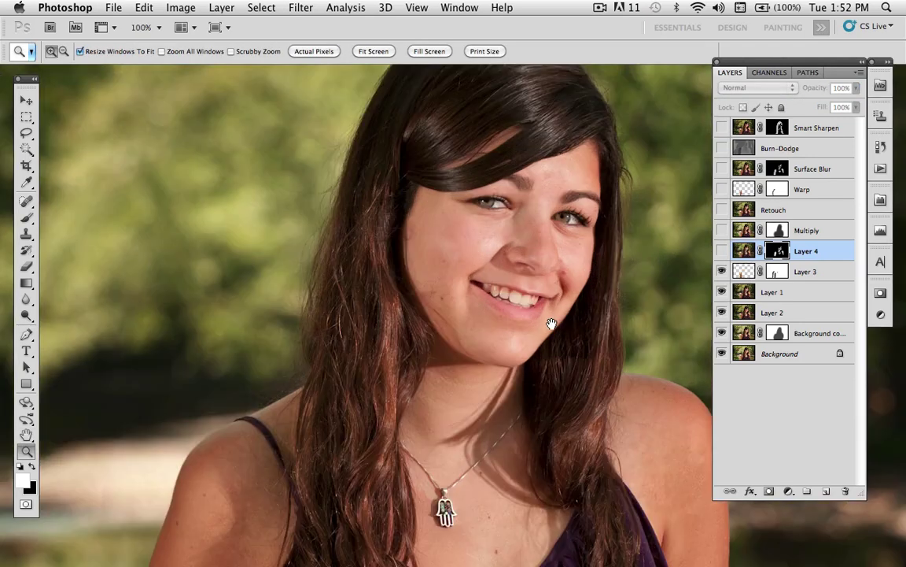
{"action": "left_click", "coordinate": [723, 272]}
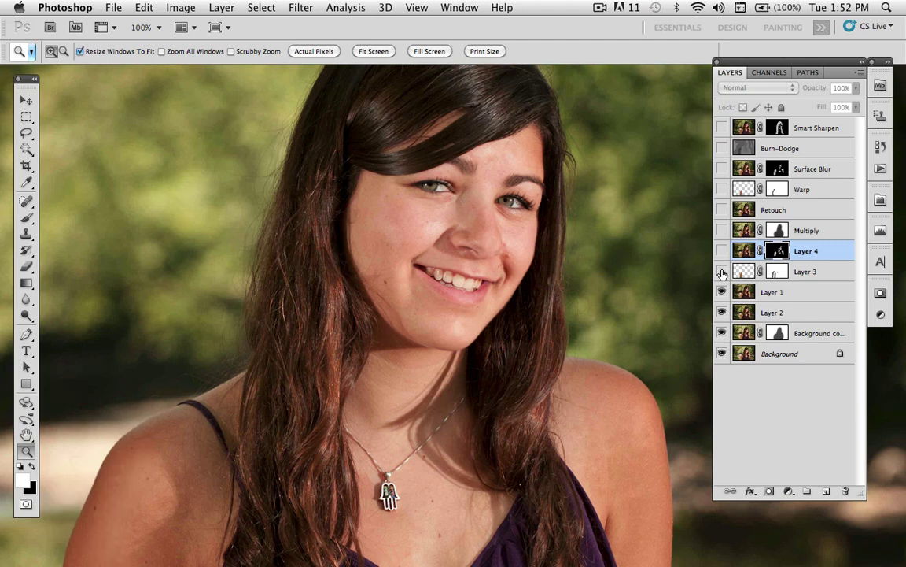
{"action": "left_click", "coordinate": [722, 271]}
{"action": "left_click", "coordinate": [723, 251]}
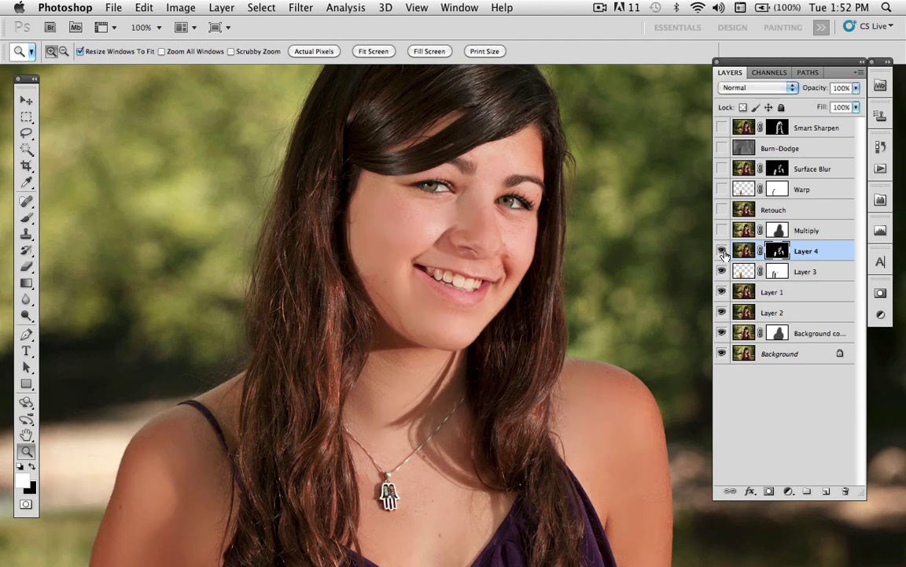
{"action": "left_click", "coordinate": [723, 251]}
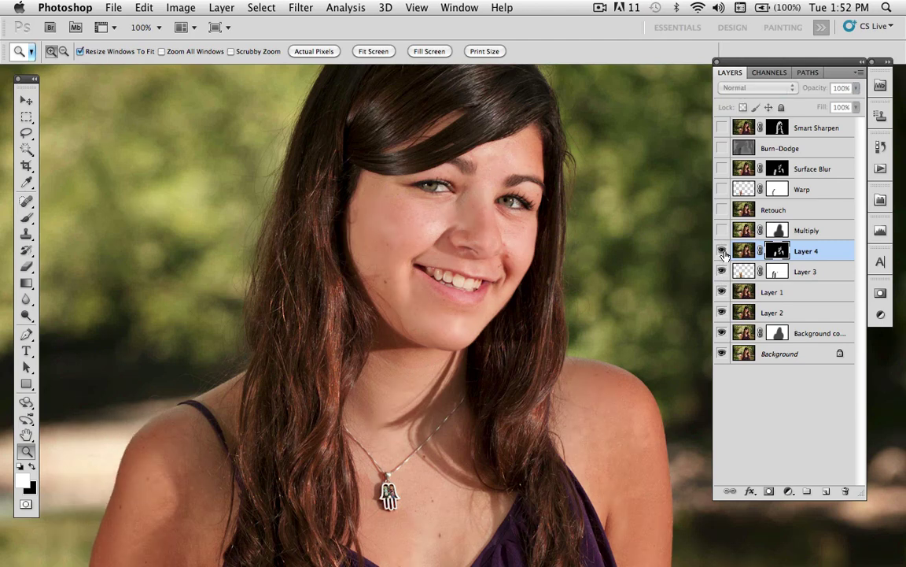
{"action": "left_click", "coordinate": [722, 251]}
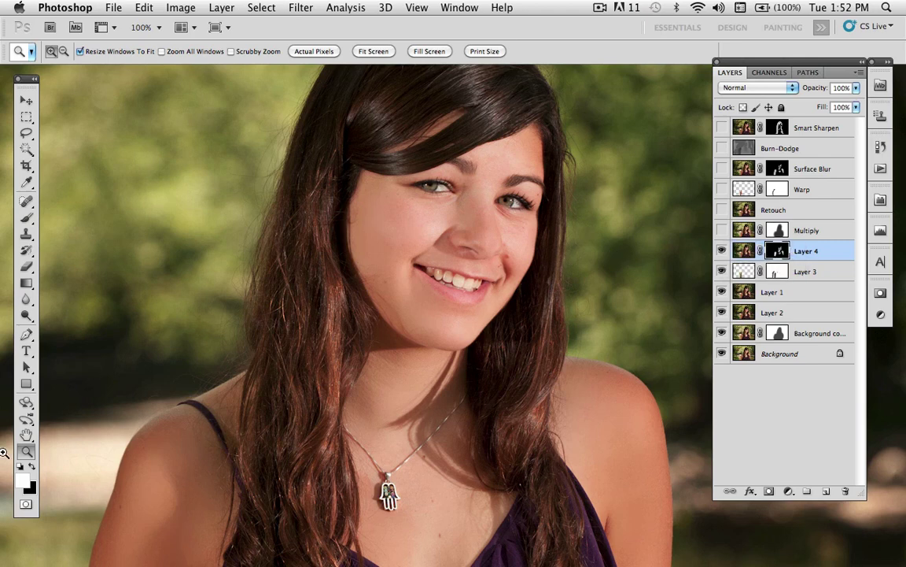
{"action": "double_click", "coordinate": [27, 435]}
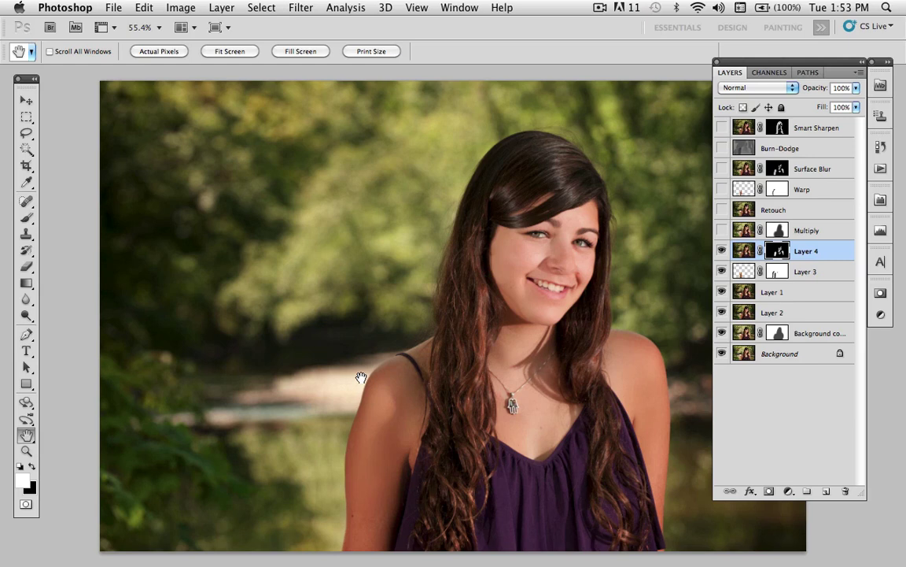
Close the retouched portrait without saving and open the 9247 demo PSD of the man in sunglasses from Adobe Bridge.
{"action": "key", "text": "super+w"}
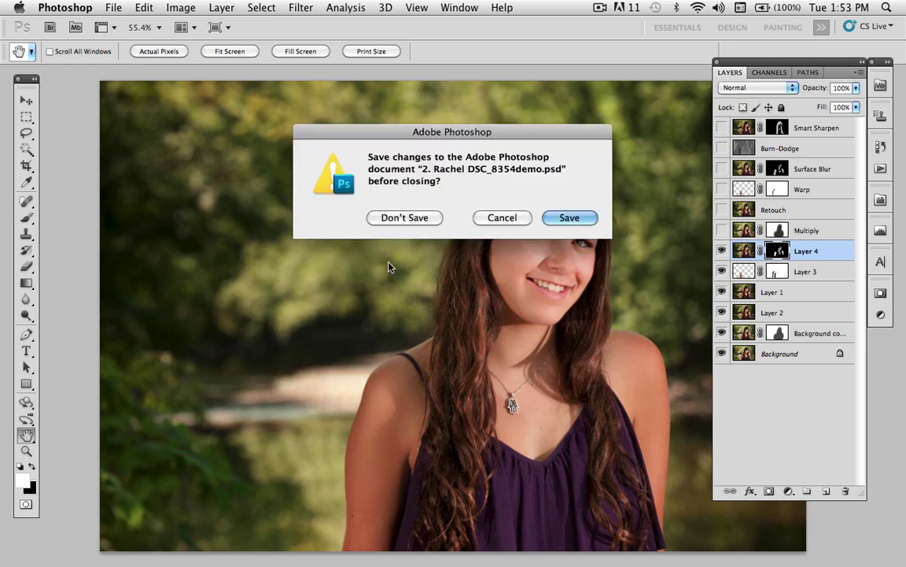
{"action": "left_click", "coordinate": [400, 220]}
{"action": "left_click", "coordinate": [463, 243]}
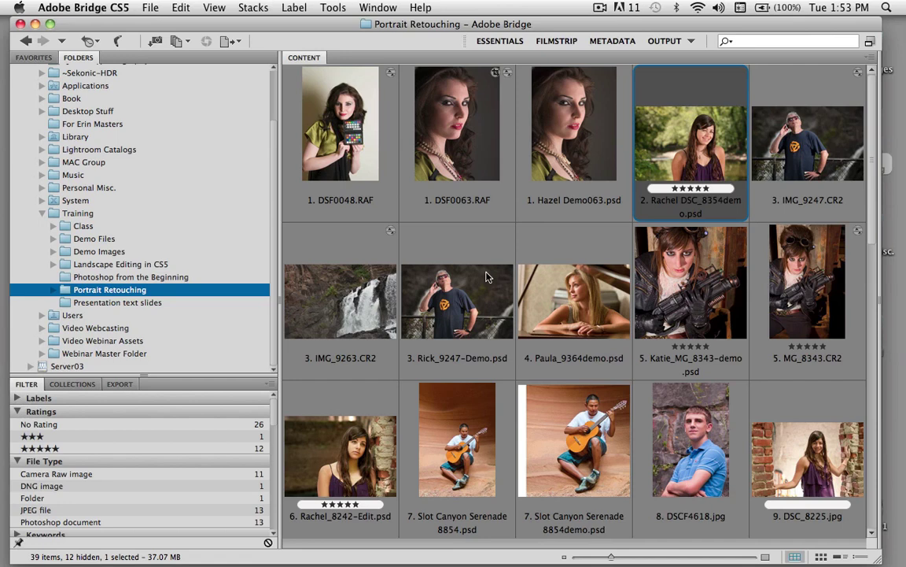
{"action": "double_click", "coordinate": [467, 319]}
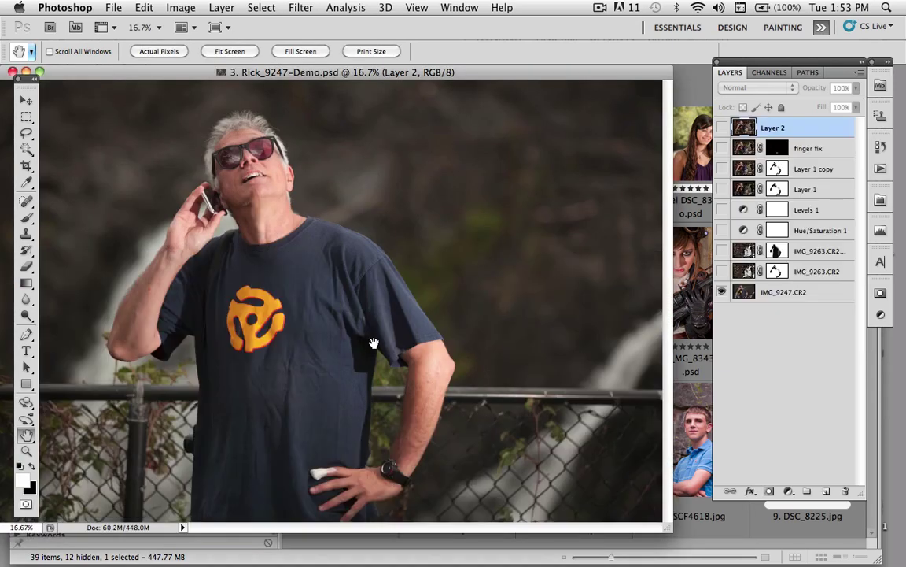
Return to Adobe Bridge and open the waterfall photo IMG_9263.CR2 through Camera Raw with its existing settings.
{"action": "key", "text": "super+Tab"}
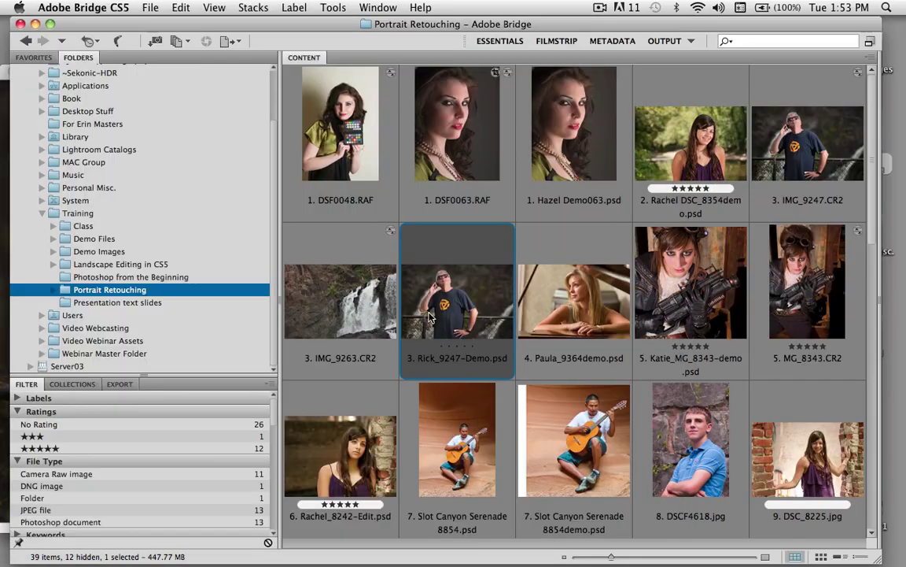
{"action": "double_click", "coordinate": [344, 315]}
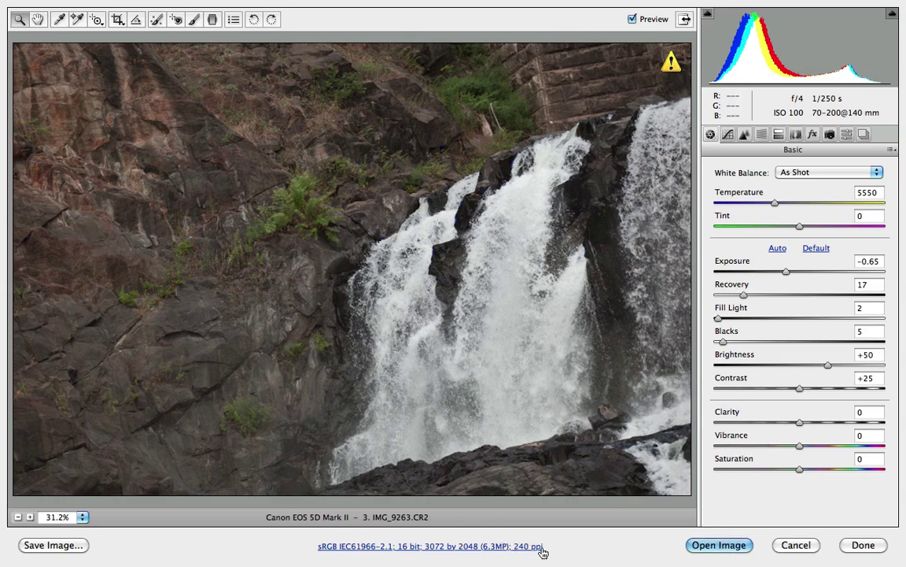
{"action": "left_click", "coordinate": [692, 545]}
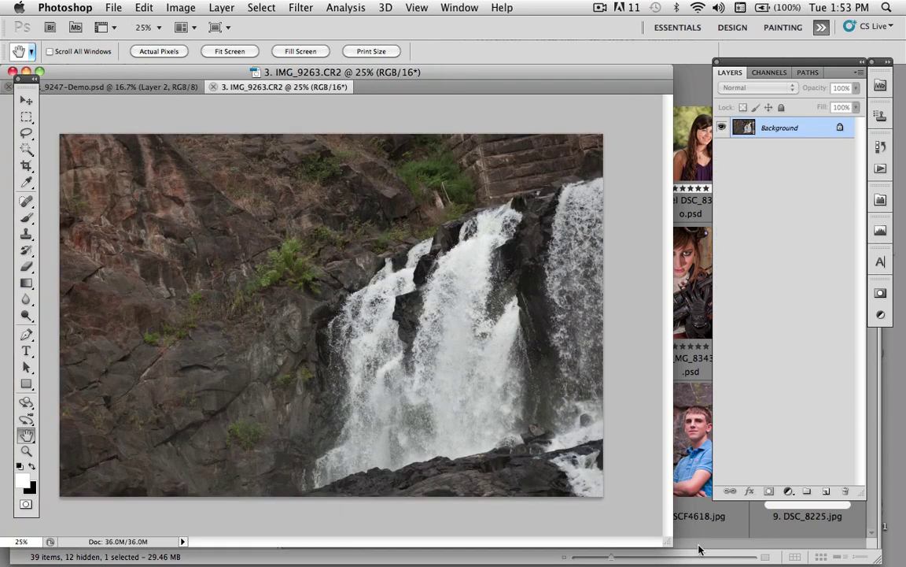
Show the 9247 demo document in full-screen mode with the menu bar and position the man's photo clear of the layer list.
{"action": "left_click", "coordinate": [146, 84]}
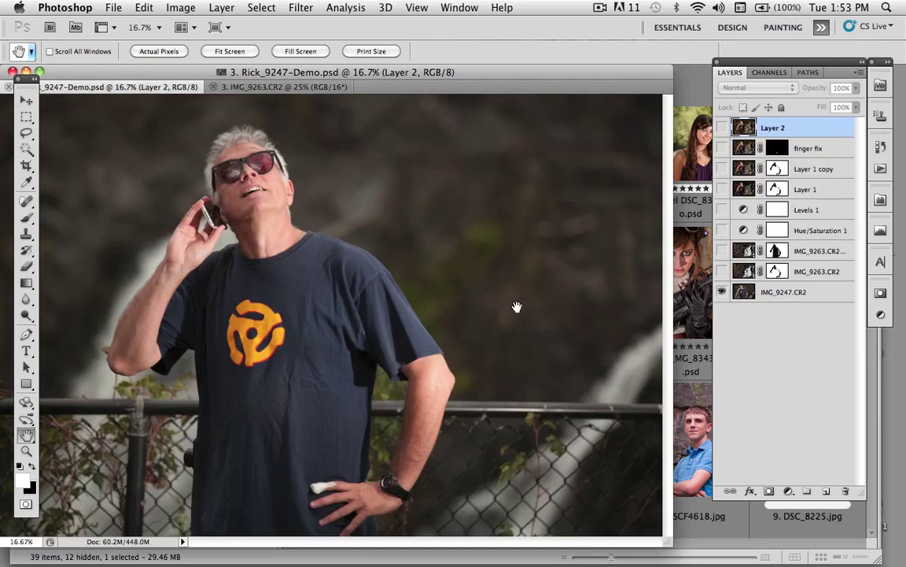
{"action": "left_click_drag", "start_coordinate": [540, 74], "coordinate": [573, 76]}
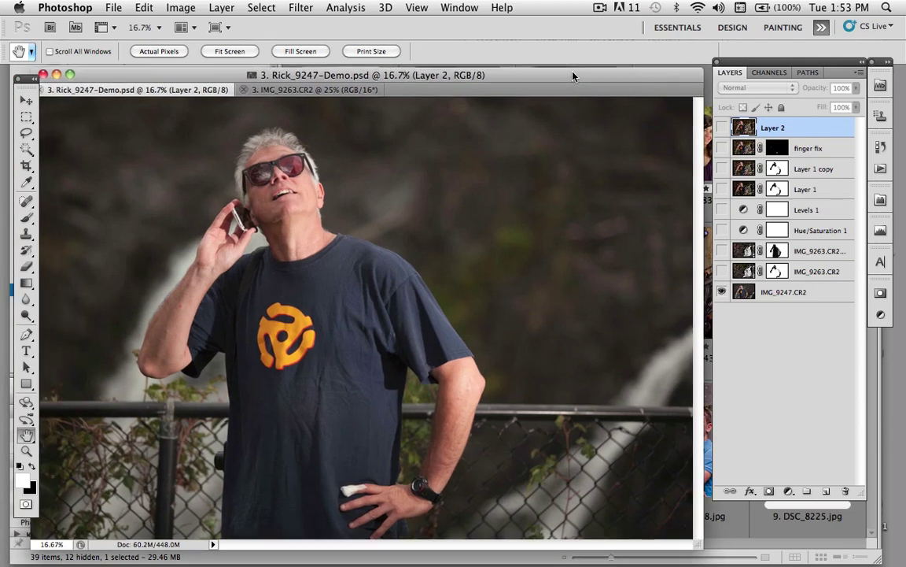
{"action": "key", "text": "f"}
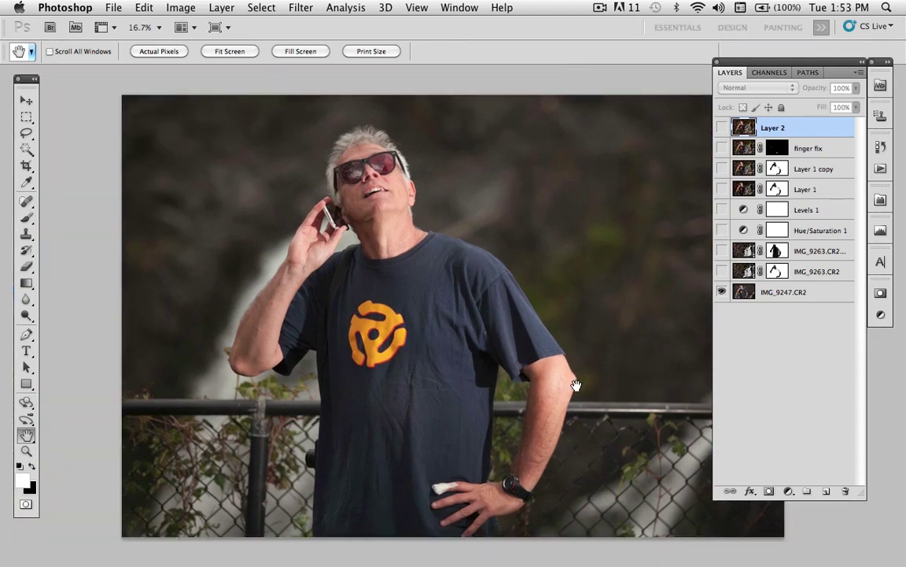
{"action": "left_click_drag", "start_coordinate": [577, 378], "coordinate": [499, 361]}
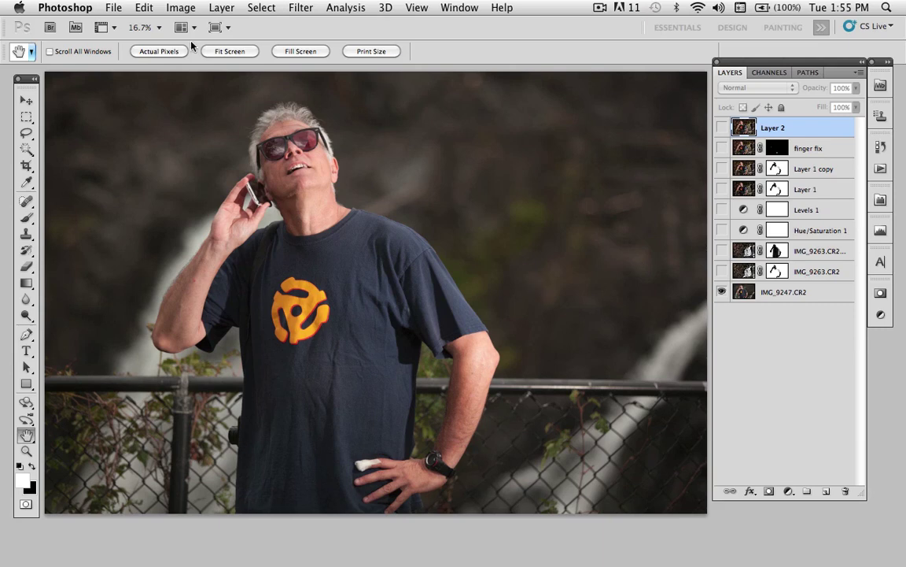
Copy the entire waterfall photo, close it, and paste it above the IMG_9247.CR2 layer of the man's document, converting the colors.
{"action": "key", "text": "ctrl+Tab"}
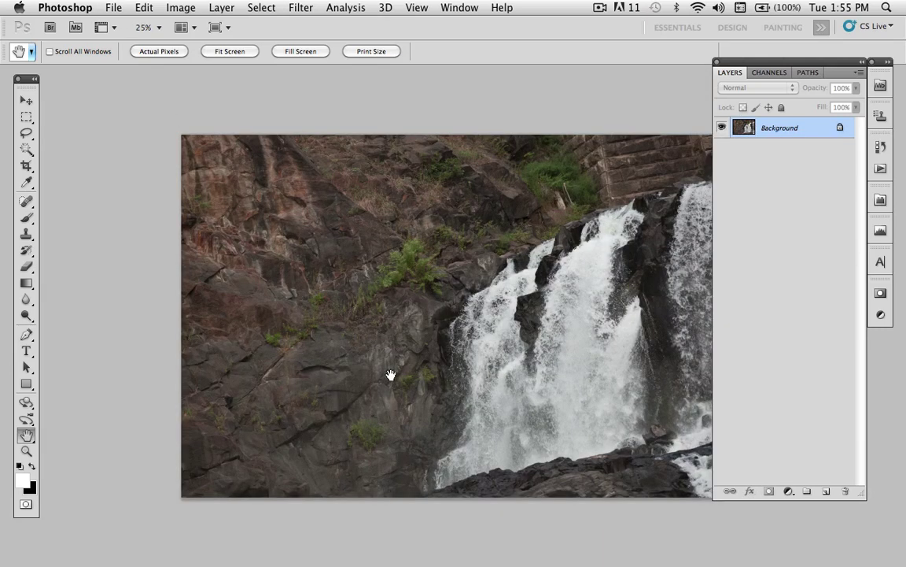
{"action": "key", "text": "ctrl+a"}
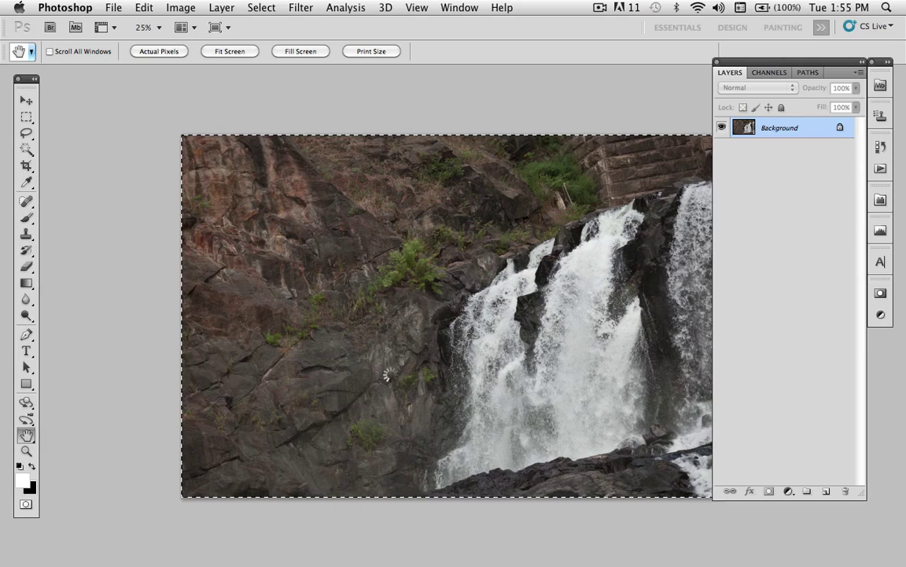
{"action": "key", "text": "ctrl+w"}
{"action": "left_click", "coordinate": [398, 269]}
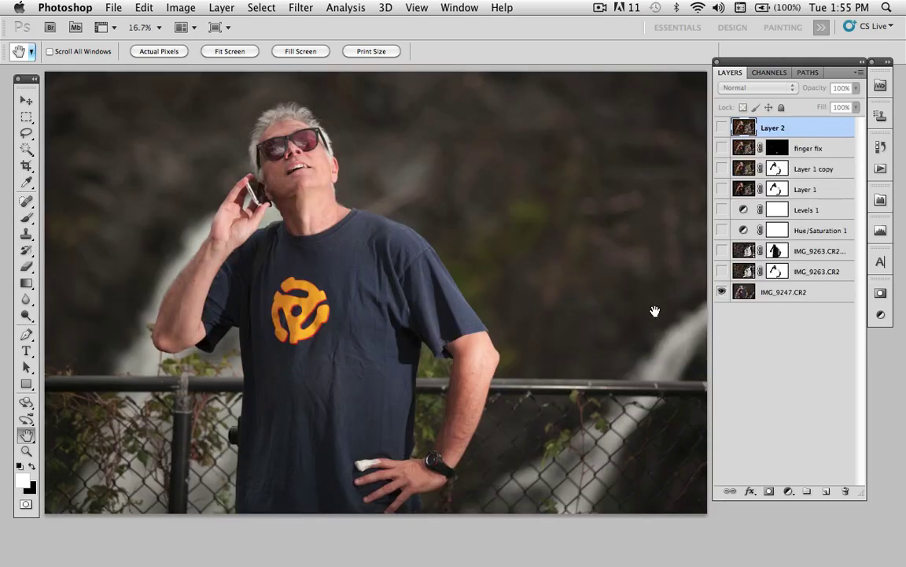
{"action": "left_click", "coordinate": [742, 297]}
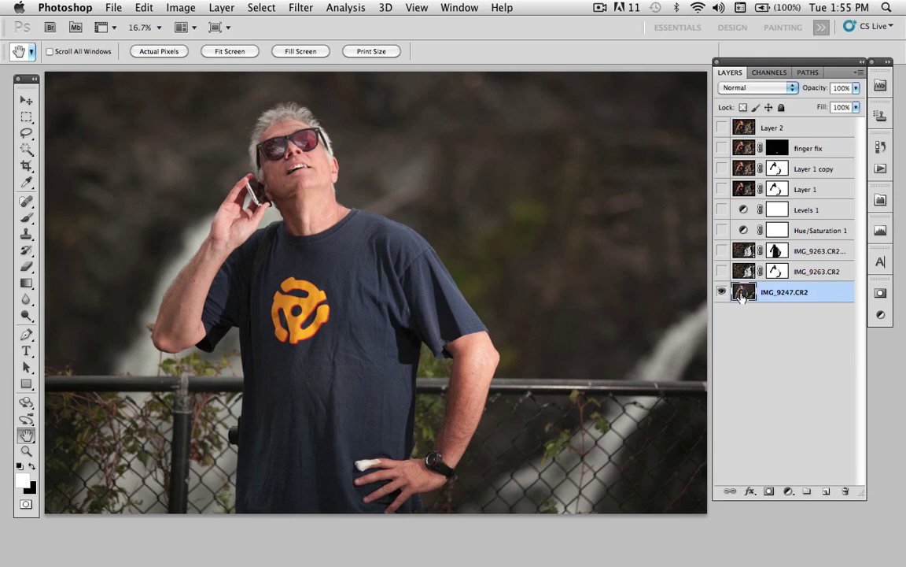
{"action": "key", "text": "ctrl+v"}
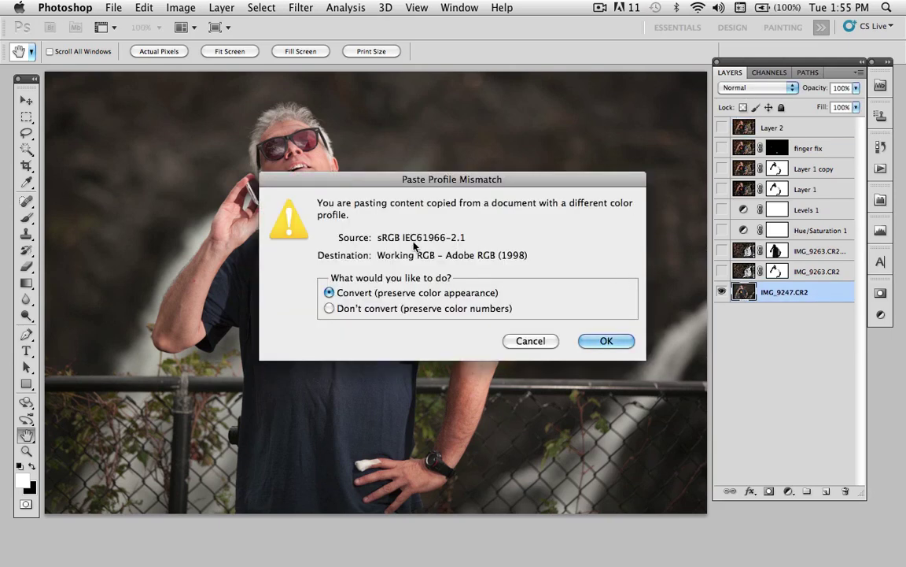
{"action": "left_click", "coordinate": [607, 340]}
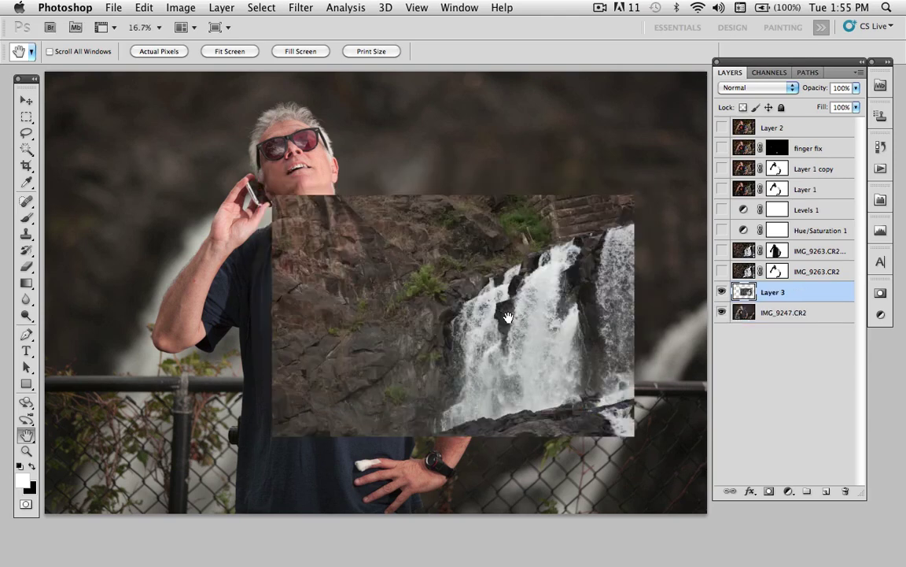
Enlarge the pasted waterfall layer with Free Transform until it covers the whole photo of the man.
{"action": "left_click_drag", "start_coordinate": [502, 319], "coordinate": [511, 341]}
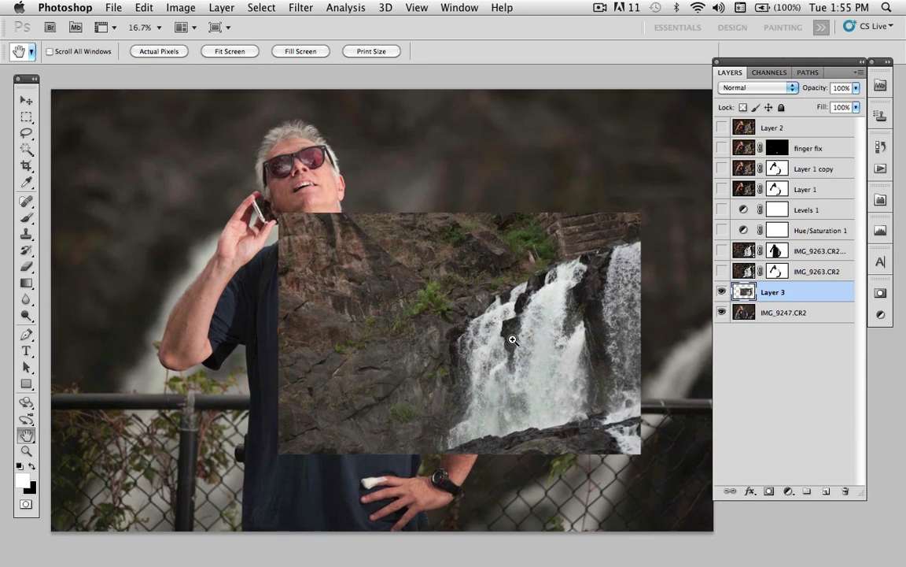
{"action": "key", "text": "ctrl+t"}
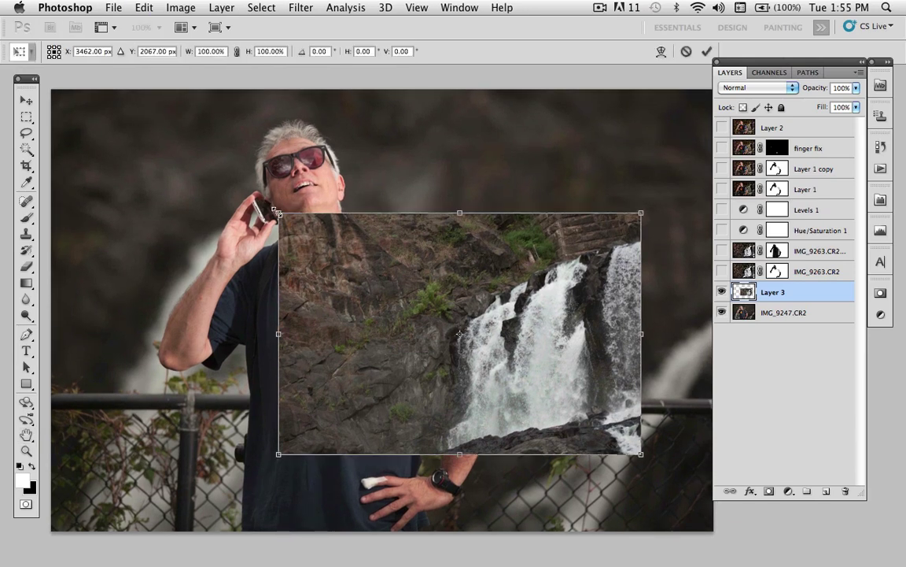
{"action": "left_click_drag", "start_coordinate": [168, 150], "coordinate": [48, 84]}
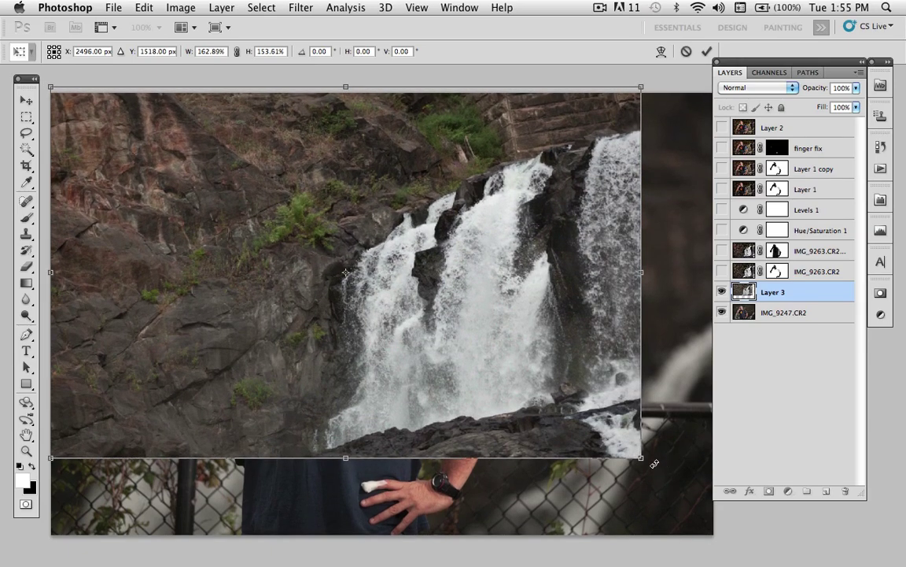
{"action": "left_click_drag", "start_coordinate": [643, 456], "coordinate": [718, 540]}
{"action": "key", "text": "Return"}
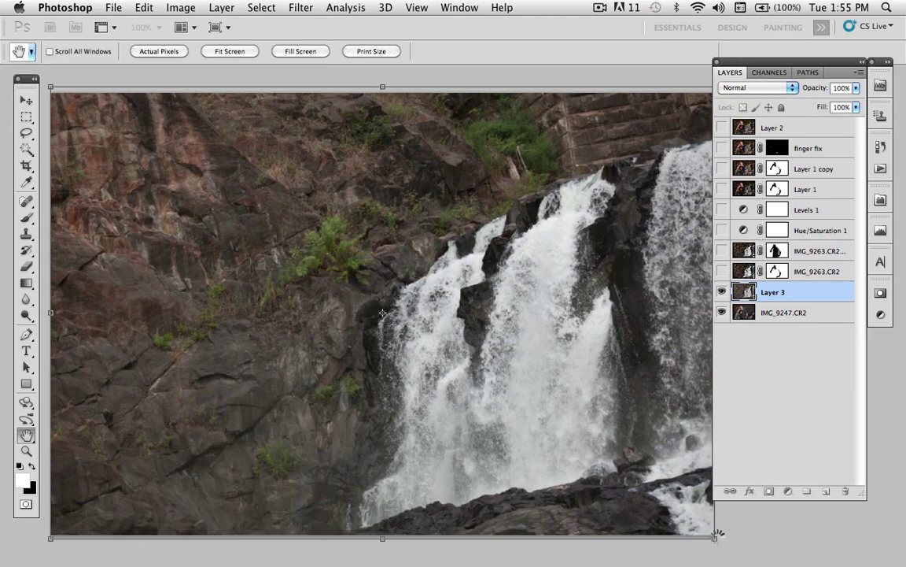
Set the waterfall layer's blend mode to Overlay and compare the image with that layer hidden and shown.
{"action": "left_click", "coordinate": [719, 296]}
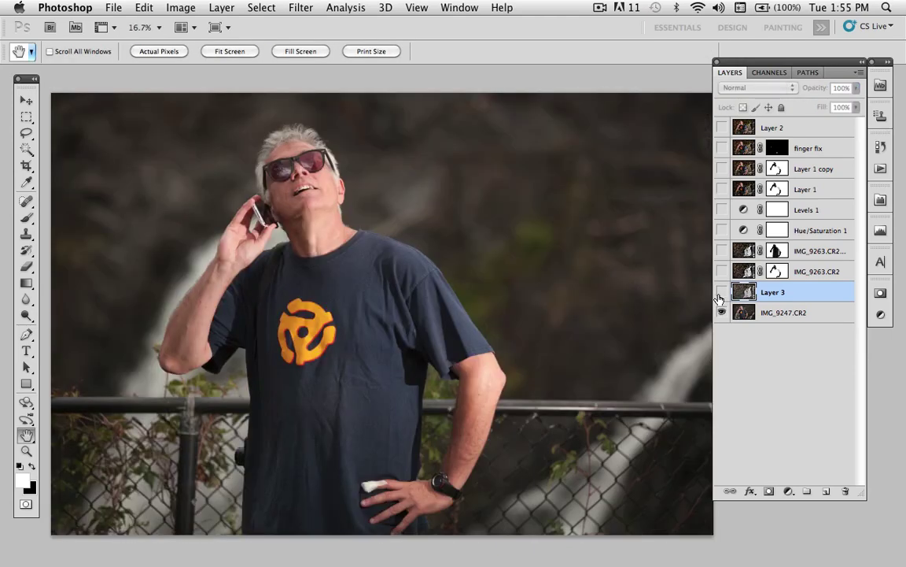
{"action": "left_click", "coordinate": [719, 296]}
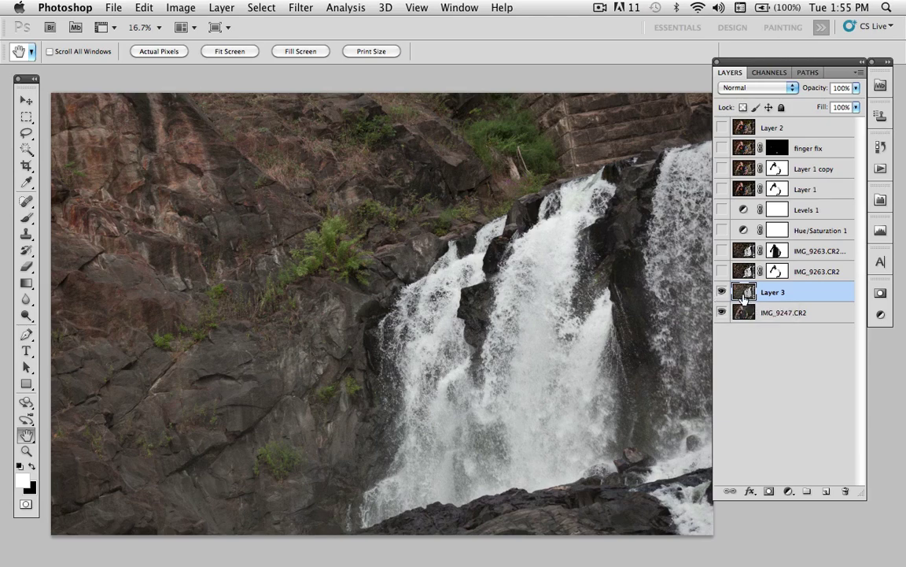
{"action": "left_click", "coordinate": [747, 88]}
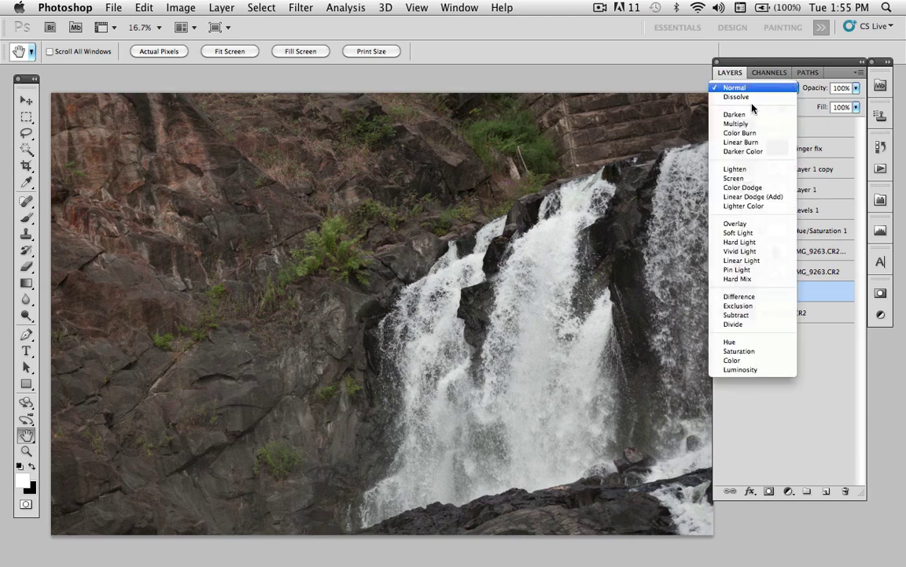
{"action": "left_click", "coordinate": [746, 224]}
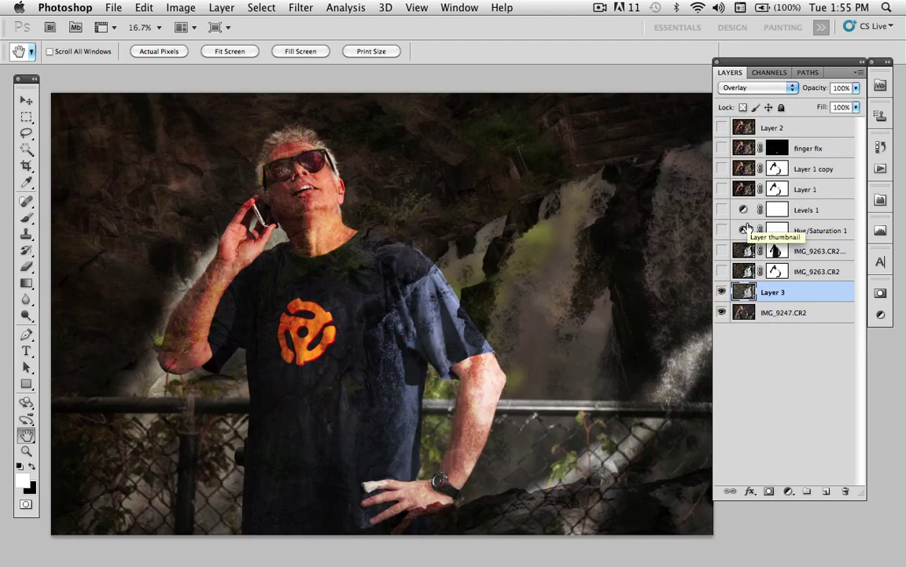
{"action": "left_click", "coordinate": [721, 292]}
{"action": "left_click", "coordinate": [722, 292]}
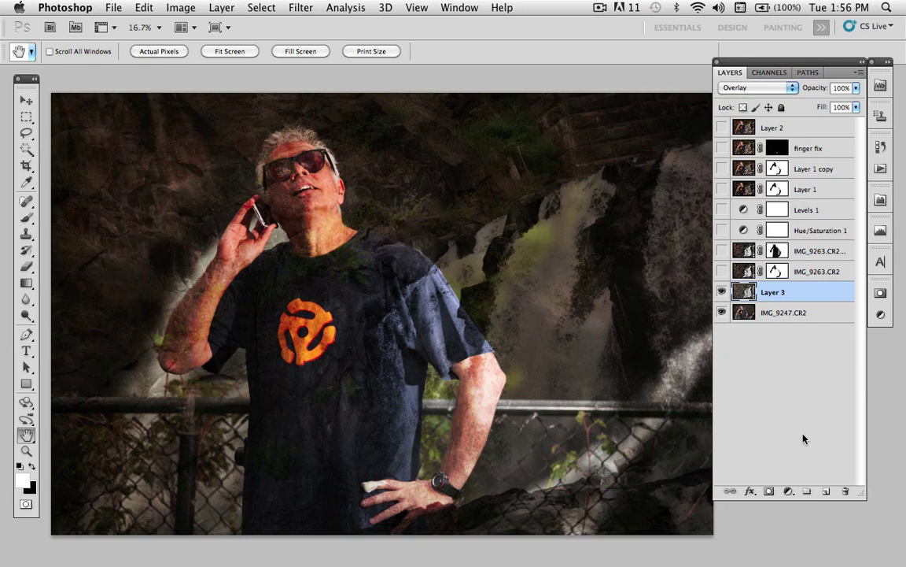
Add a layer mask to the waterfall layer and set up a black brush of size 191 at 60% opacity over the face.
{"action": "left_click", "coordinate": [770, 491]}
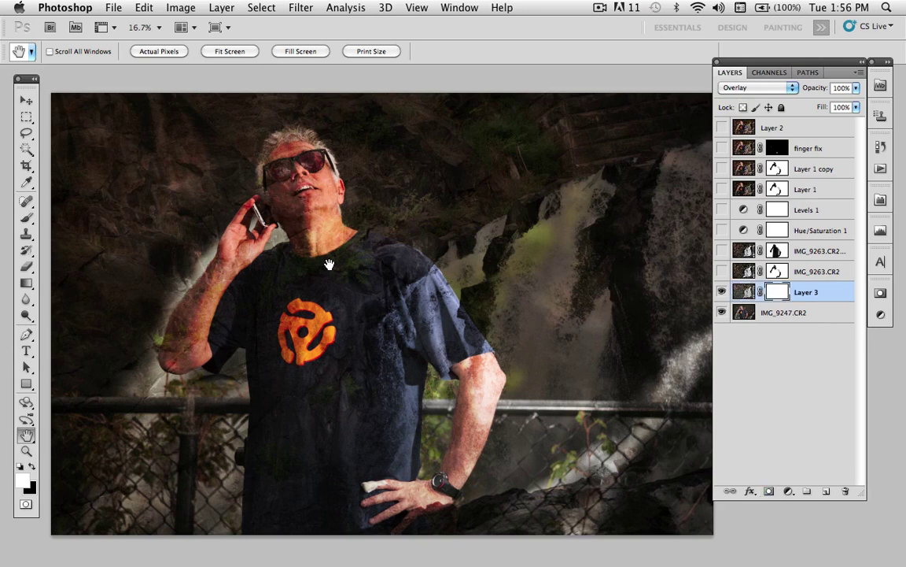
{"action": "key", "text": "z"}
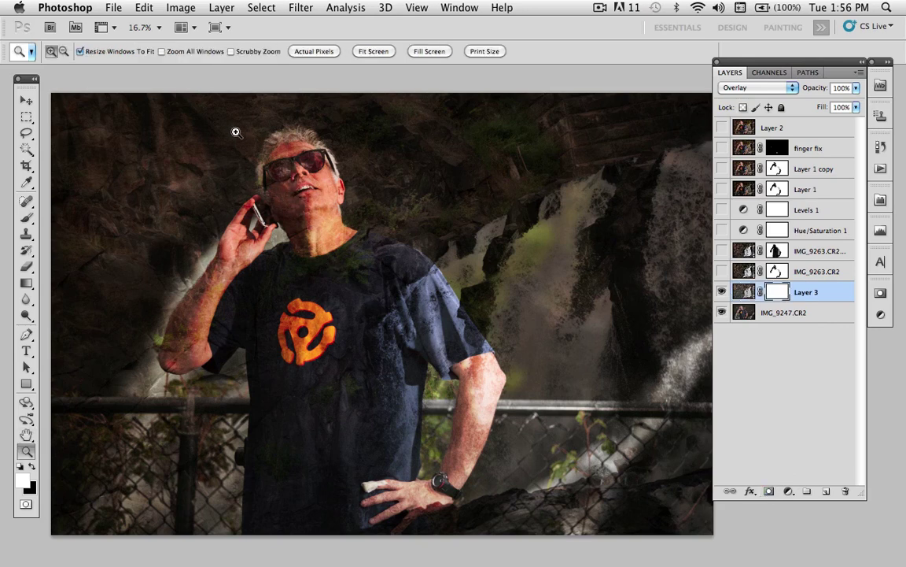
{"action": "left_click_drag", "start_coordinate": [239, 135], "coordinate": [339, 272]}
{"action": "scroll", "coordinate": [409, 291], "scroll_direction": "up", "scroll_amount": 3}
{"action": "scroll", "coordinate": [409, 291], "scroll_direction": "right", "scroll_amount": 3}
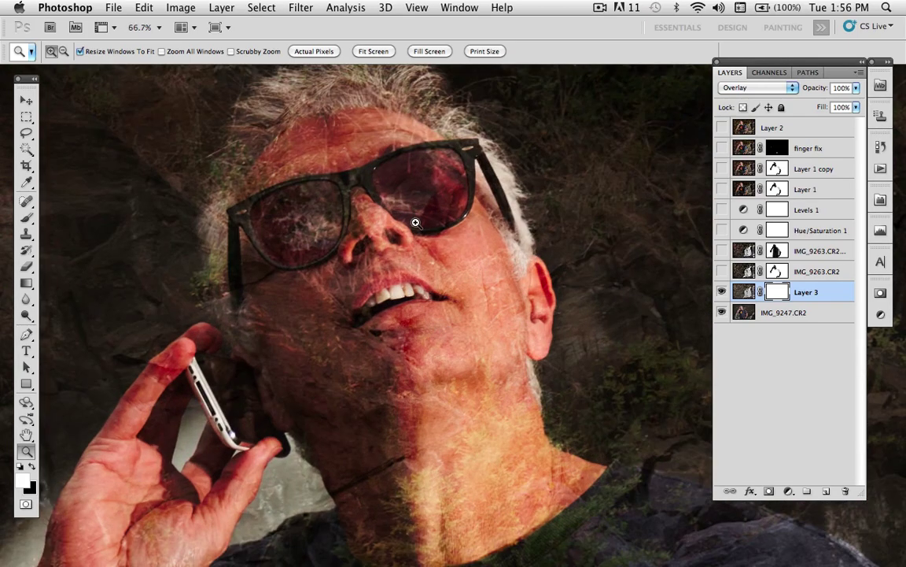
{"action": "key", "text": "b"}
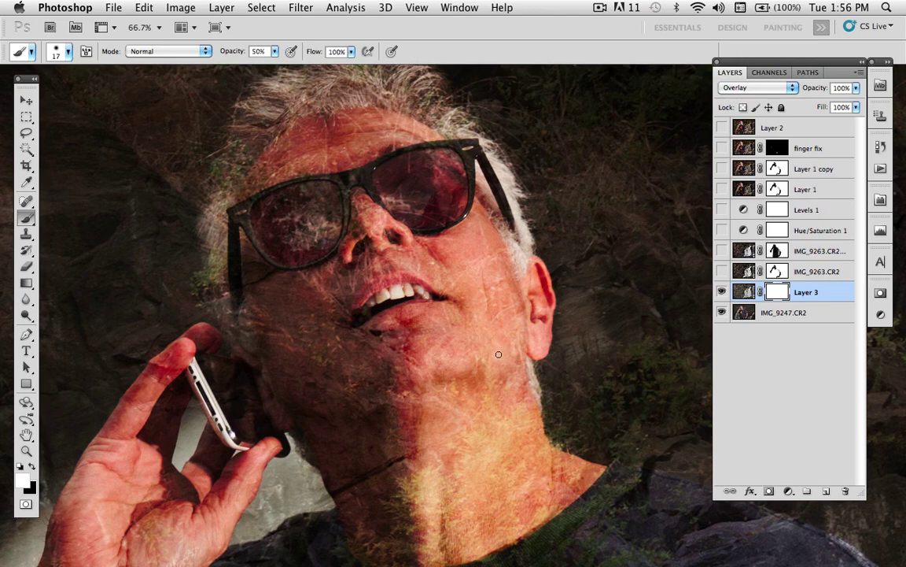
{"action": "left_click_drag", "start_coordinate": [513, 357], "coordinate": [530, 352]}
{"action": "key", "text": "x"}
{"action": "key", "text": "6"}
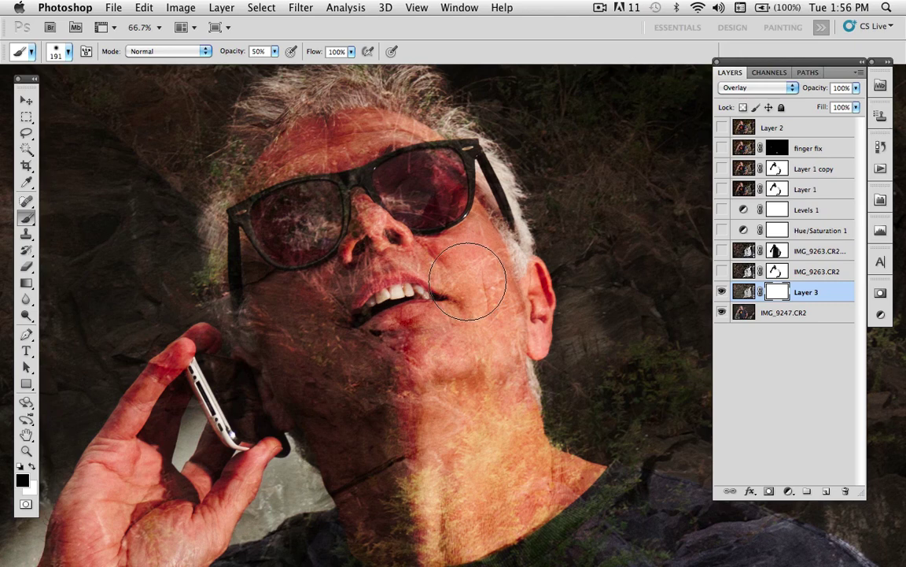
Paint the waterfall texture off the man's face and neck on the mask, using size 71 and 70% opacity for the nose and forehead.
{"action": "mouse_move", "coordinate": [481, 265]}
{"action": "left_mouse_down"}
{"action": "mouse_move", "coordinate": [396, 276]}
{"action": "mouse_move", "coordinate": [298, 322]}
{"action": "mouse_move", "coordinate": [381, 510]}
{"action": "mouse_move", "coordinate": [433, 513]}
{"action": "mouse_move", "coordinate": [518, 470]}
{"action": "mouse_move", "coordinate": [478, 313]}
{"action": "mouse_move", "coordinate": [420, 444]}
{"action": "mouse_move", "coordinate": [391, 346]}
{"action": "mouse_move", "coordinate": [442, 384]}
{"action": "mouse_move", "coordinate": [454, 305]}
{"action": "mouse_move", "coordinate": [497, 326]}
{"action": "mouse_move", "coordinate": [489, 297]}
{"action": "mouse_move", "coordinate": [460, 366]}
{"action": "mouse_move", "coordinate": [404, 306]}
{"action": "mouse_move", "coordinate": [279, 307]}
{"action": "mouse_move", "coordinate": [292, 344]}
{"action": "mouse_move", "coordinate": [358, 441]}
{"action": "mouse_move", "coordinate": [386, 537]}
{"action": "mouse_move", "coordinate": [401, 461]}
{"action": "mouse_move", "coordinate": [400, 344]}
{"action": "mouse_move", "coordinate": [360, 317]}
{"action": "mouse_move", "coordinate": [420, 273]}
{"action": "left_mouse_up"}
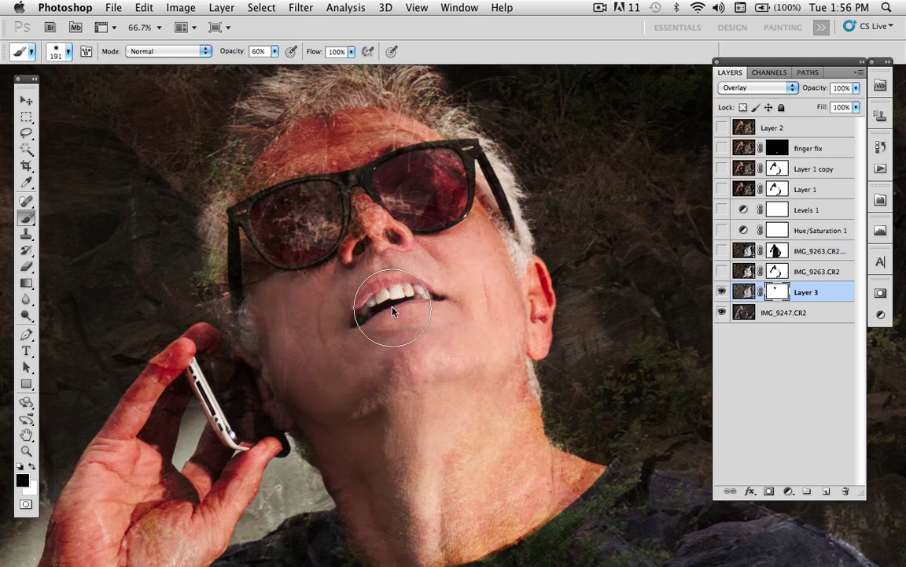
{"action": "left_click_drag", "start_coordinate": [385, 303], "coordinate": [360, 303]}
{"action": "key", "text": "7"}
{"action": "mouse_move", "coordinate": [366, 211]}
{"action": "left_mouse_down"}
{"action": "mouse_move", "coordinate": [364, 196]}
{"action": "mouse_move", "coordinate": [339, 208]}
{"action": "mouse_move", "coordinate": [393, 236]}
{"action": "left_mouse_up"}
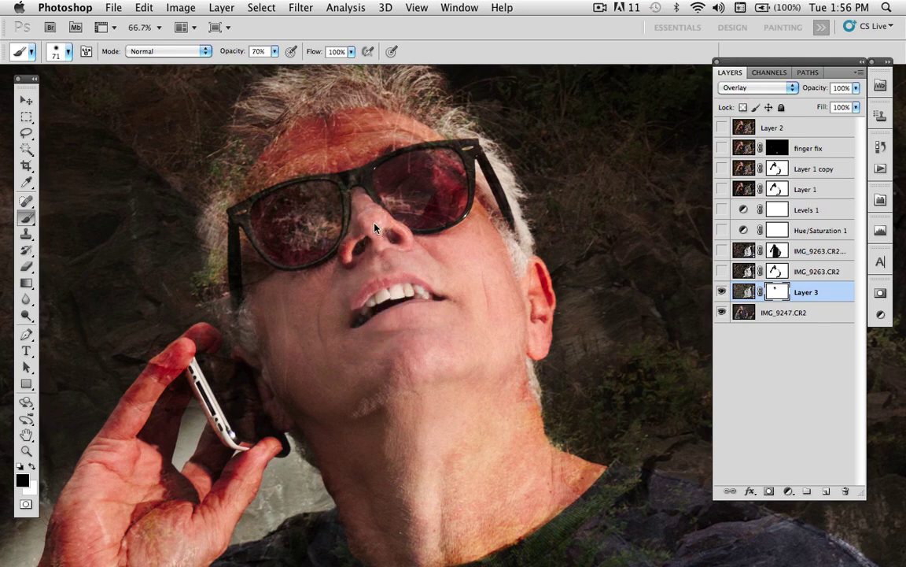
{"action": "mouse_move", "coordinate": [352, 122]}
{"action": "left_mouse_down"}
{"action": "mouse_move", "coordinate": [361, 118]}
{"action": "mouse_move", "coordinate": [311, 132]}
{"action": "mouse_move", "coordinate": [258, 175]}
{"action": "mouse_move", "coordinate": [330, 106]}
{"action": "mouse_move", "coordinate": [279, 125]}
{"action": "mouse_move", "coordinate": [247, 157]}
{"action": "mouse_move", "coordinate": [338, 160]}
{"action": "mouse_move", "coordinate": [355, 130]}
{"action": "mouse_move", "coordinate": [386, 122]}
{"action": "left_mouse_up"}
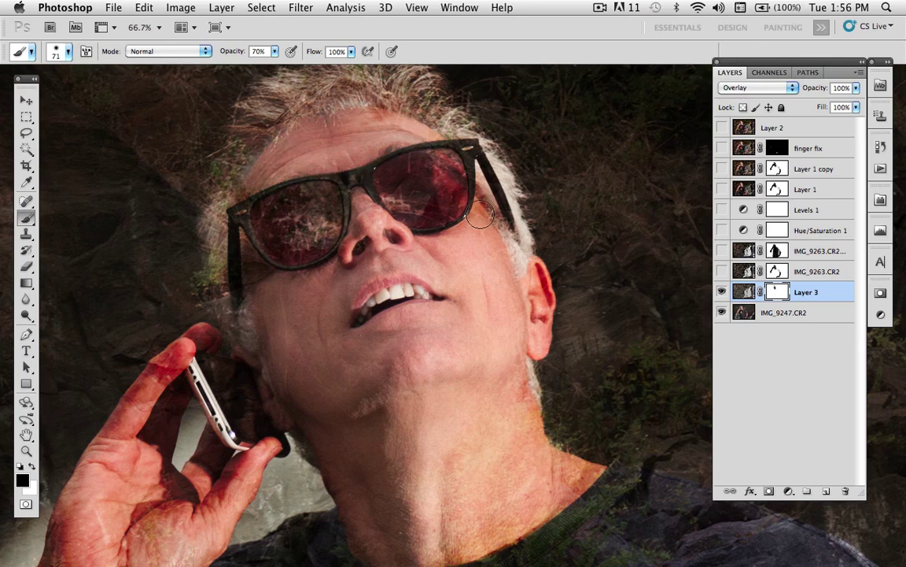
{"action": "mouse_move", "coordinate": [480, 214]}
{"action": "left_mouse_down"}
{"action": "mouse_move", "coordinate": [547, 480]}
{"action": "mouse_move", "coordinate": [560, 494]}
{"action": "mouse_move", "coordinate": [577, 490]}
{"action": "mouse_move", "coordinate": [559, 474]}
{"action": "mouse_move", "coordinate": [574, 474]}
{"action": "mouse_move", "coordinate": [570, 487]}
{"action": "mouse_move", "coordinate": [454, 553]}
{"action": "mouse_move", "coordinate": [379, 555]}
{"action": "mouse_move", "coordinate": [356, 532]}
{"action": "left_mouse_up"}
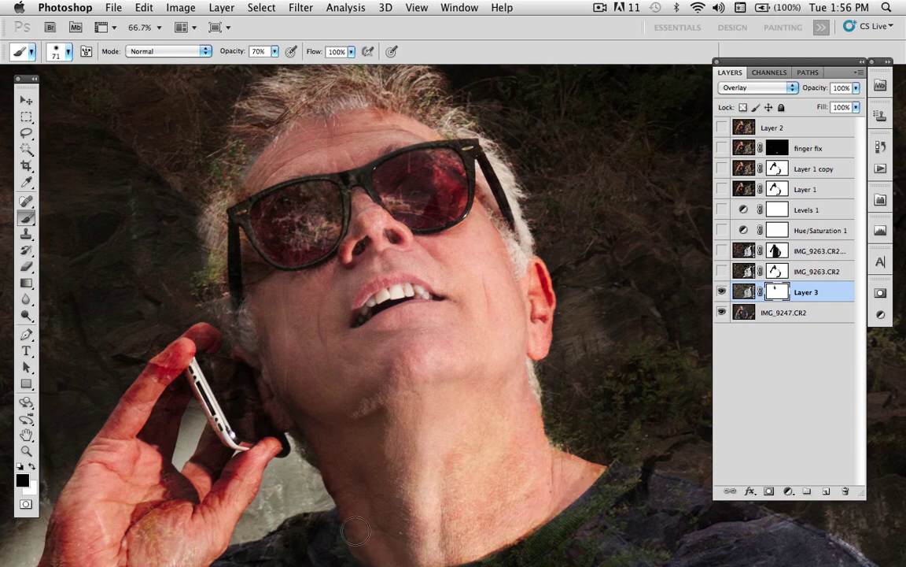
Mask the waterfall texture off the raised forearm and elbow with a size 146 black brush at 70% opacity.
{"action": "left_click_drag", "start_coordinate": [198, 491], "coordinate": [337, 279]}
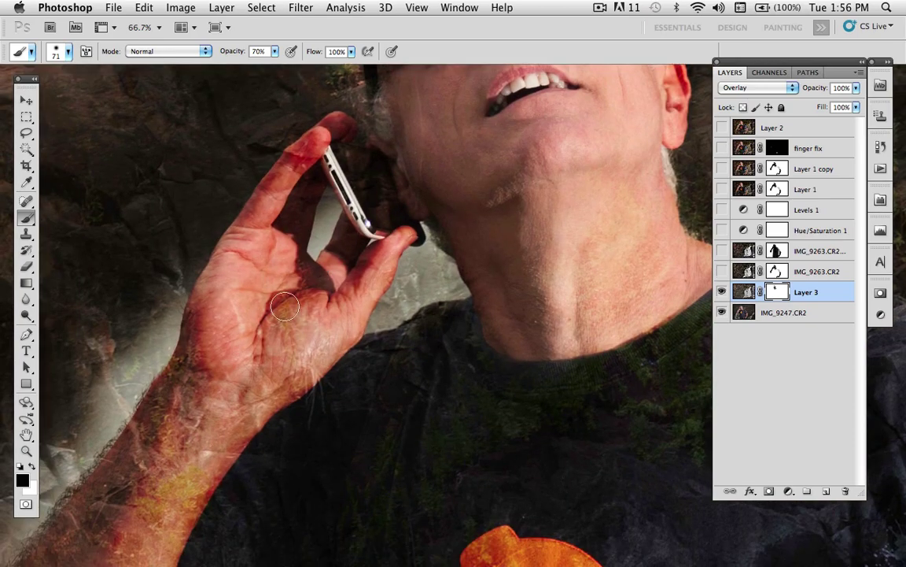
{"action": "mouse_move", "coordinate": [270, 287]}
{"action": "left_mouse_down"}
{"action": "mouse_move", "coordinate": [202, 394]}
{"action": "mouse_move", "coordinate": [290, 361]}
{"action": "mouse_move", "coordinate": [289, 329]}
{"action": "mouse_move", "coordinate": [252, 262]}
{"action": "mouse_move", "coordinate": [179, 346]}
{"action": "mouse_move", "coordinate": [142, 409]}
{"action": "left_mouse_up"}
{"action": "left_click_drag", "start_coordinate": [141, 409], "coordinate": [363, 234]}
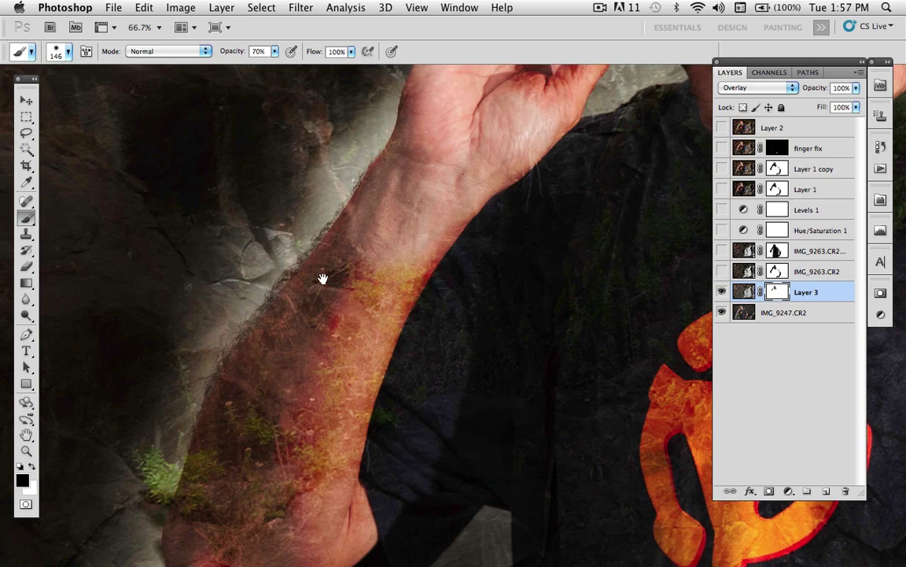
{"action": "left_click", "coordinate": [248, 365], "text": "shift"}
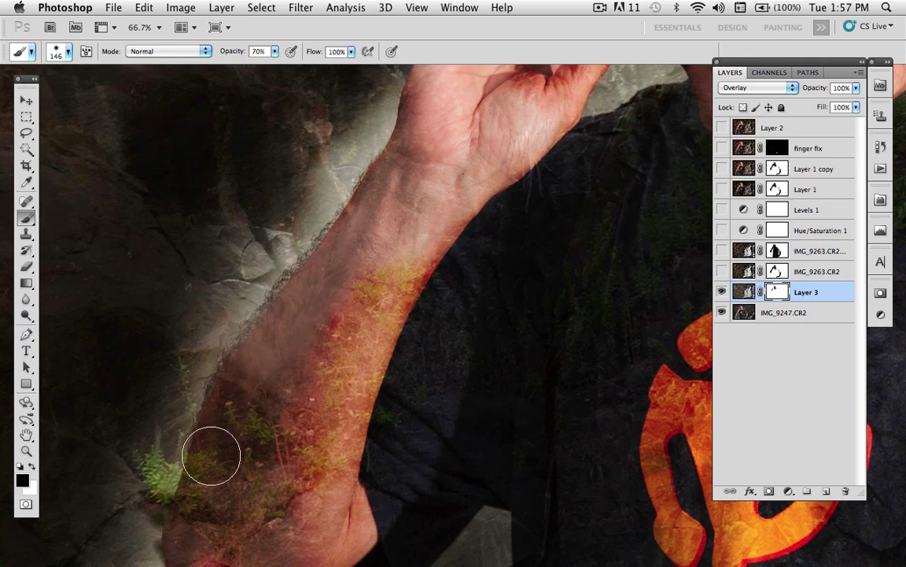
{"action": "scroll", "coordinate": [196, 533], "scroll_direction": "down", "scroll_amount": 2}
{"action": "left_click_drag", "start_coordinate": [290, 412], "coordinate": [304, 260]}
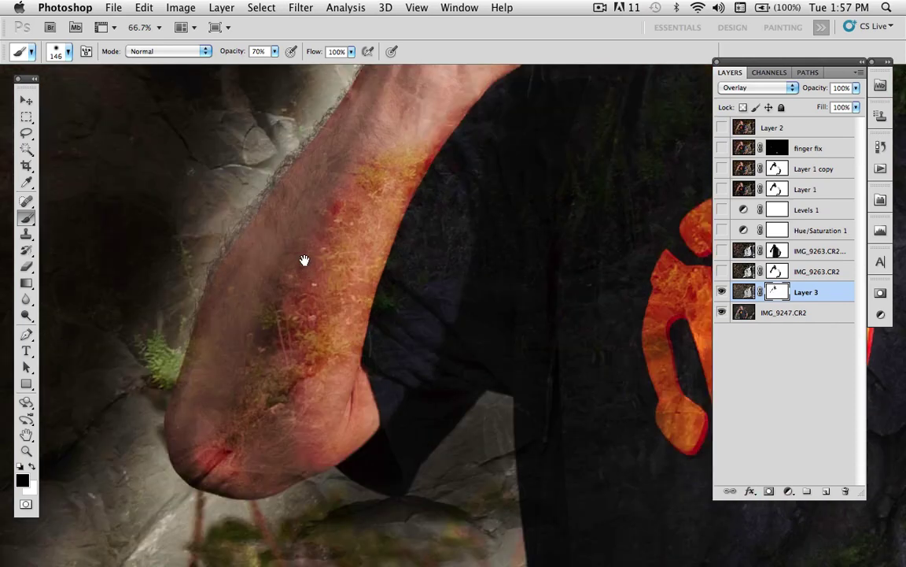
{"action": "mouse_move", "coordinate": [223, 340]}
{"action": "left_mouse_down"}
{"action": "mouse_move", "coordinate": [318, 318]}
{"action": "mouse_move", "coordinate": [309, 333]}
{"action": "mouse_move", "coordinate": [353, 262]}
{"action": "mouse_move", "coordinate": [330, 360]}
{"action": "mouse_move", "coordinate": [302, 315]}
{"action": "mouse_move", "coordinate": [315, 295]}
{"action": "left_mouse_up"}
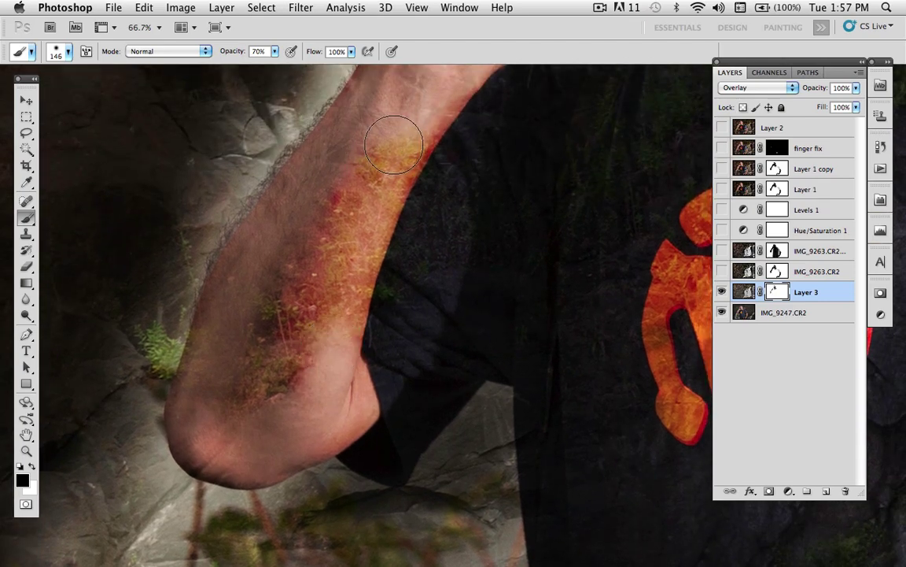
{"action": "mouse_move", "coordinate": [393, 146]}
{"action": "left_mouse_down"}
{"action": "mouse_move", "coordinate": [330, 194]}
{"action": "mouse_move", "coordinate": [233, 435]}
{"action": "mouse_move", "coordinate": [307, 347]}
{"action": "mouse_move", "coordinate": [313, 162]}
{"action": "mouse_move", "coordinate": [380, 133]}
{"action": "mouse_move", "coordinate": [406, 100]}
{"action": "mouse_move", "coordinate": [391, 108]}
{"action": "left_mouse_up"}
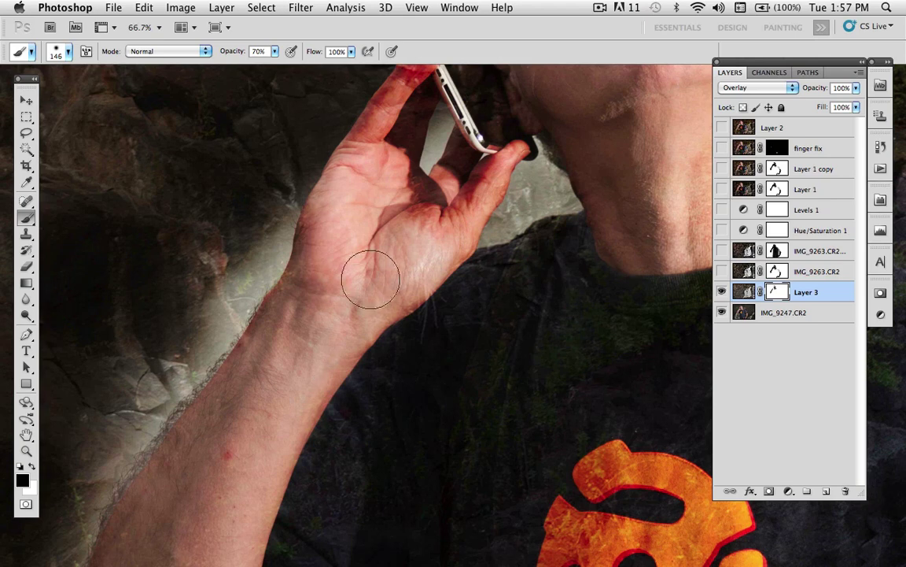
Mask the texture off the palm and fingers holding the phone, reducing the brush to size 59, and fit the whole image on screen.
{"action": "mouse_move", "coordinate": [433, 214]}
{"action": "left_mouse_down"}
{"action": "mouse_move", "coordinate": [406, 210]}
{"action": "mouse_move", "coordinate": [398, 199]}
{"action": "mouse_move", "coordinate": [346, 218]}
{"action": "mouse_move", "coordinate": [249, 384]}
{"action": "left_mouse_up"}
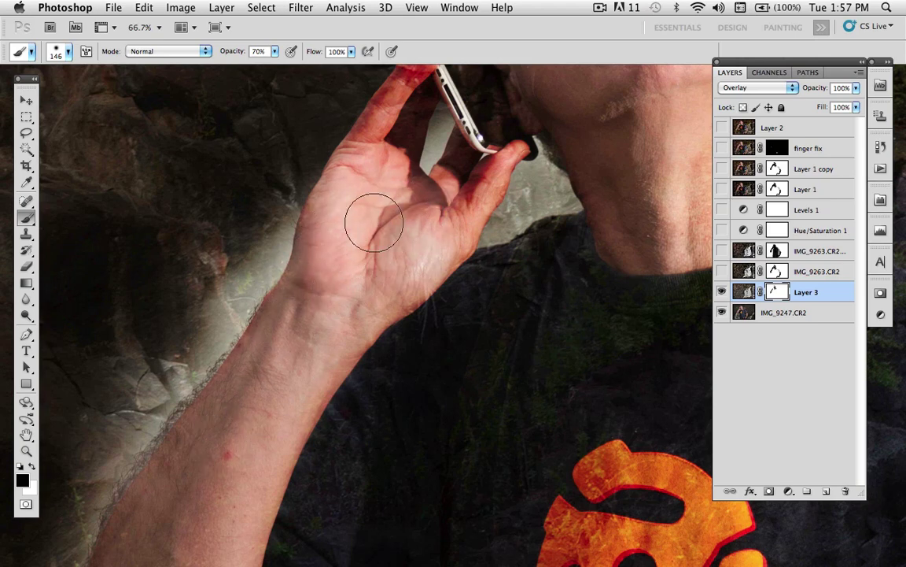
{"action": "mouse_move", "coordinate": [358, 257]}
{"action": "left_mouse_down"}
{"action": "mouse_move", "coordinate": [312, 348]}
{"action": "mouse_move", "coordinate": [273, 370]}
{"action": "left_mouse_up"}
{"action": "key", "text": "bracketleft"}
{"action": "key", "text": "bracketleft"}
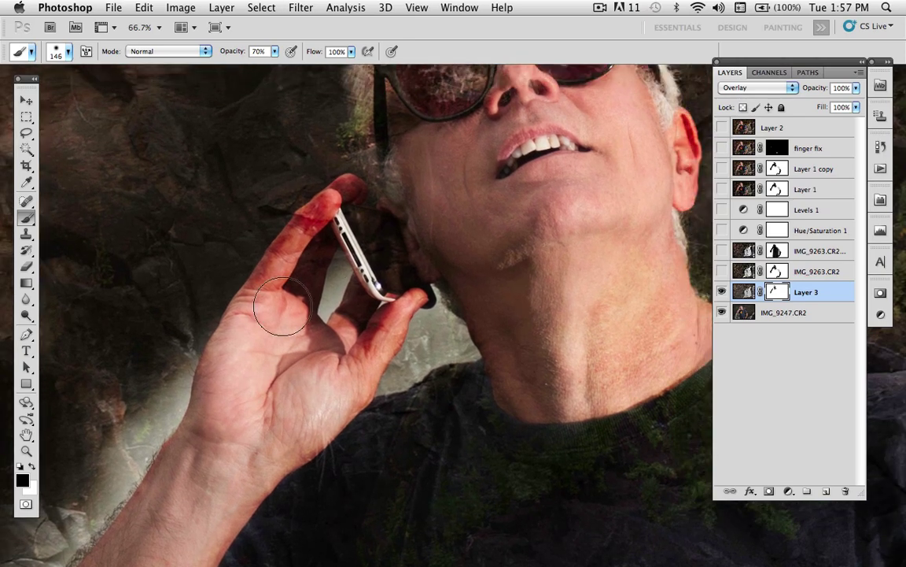
{"action": "mouse_move", "coordinate": [283, 306]}
{"action": "left_mouse_down"}
{"action": "mouse_move", "coordinate": [252, 253]}
{"action": "mouse_move", "coordinate": [287, 198]}
{"action": "mouse_move", "coordinate": [300, 226]}
{"action": "mouse_move", "coordinate": [250, 250]}
{"action": "mouse_move", "coordinate": [287, 189]}
{"action": "mouse_move", "coordinate": [315, 166]}
{"action": "mouse_move", "coordinate": [332, 217]}
{"action": "mouse_move", "coordinate": [307, 268]}
{"action": "mouse_move", "coordinate": [313, 326]}
{"action": "mouse_move", "coordinate": [346, 289]}
{"action": "mouse_move", "coordinate": [398, 317]}
{"action": "mouse_move", "coordinate": [335, 319]}
{"action": "mouse_move", "coordinate": [346, 324]}
{"action": "mouse_move", "coordinate": [280, 463]}
{"action": "mouse_move", "coordinate": [279, 316]}
{"action": "mouse_move", "coordinate": [287, 317]}
{"action": "mouse_move", "coordinate": [273, 258]}
{"action": "mouse_move", "coordinate": [310, 279]}
{"action": "left_mouse_up"}
{"action": "key", "text": "bracketleft"}
{"action": "key", "text": "bracketleft"}
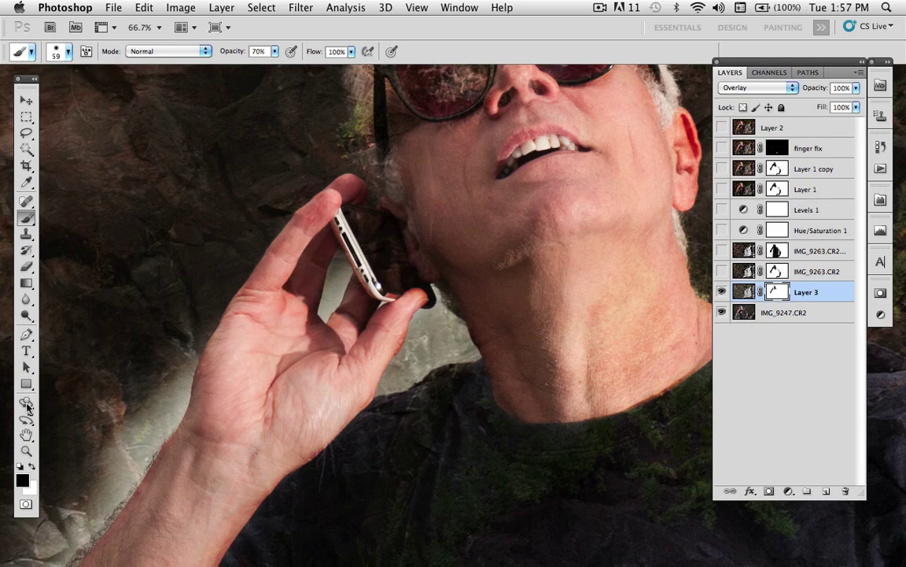
{"action": "left_click", "coordinate": [25, 435]}
{"action": "double_click", "coordinate": [25, 435]}
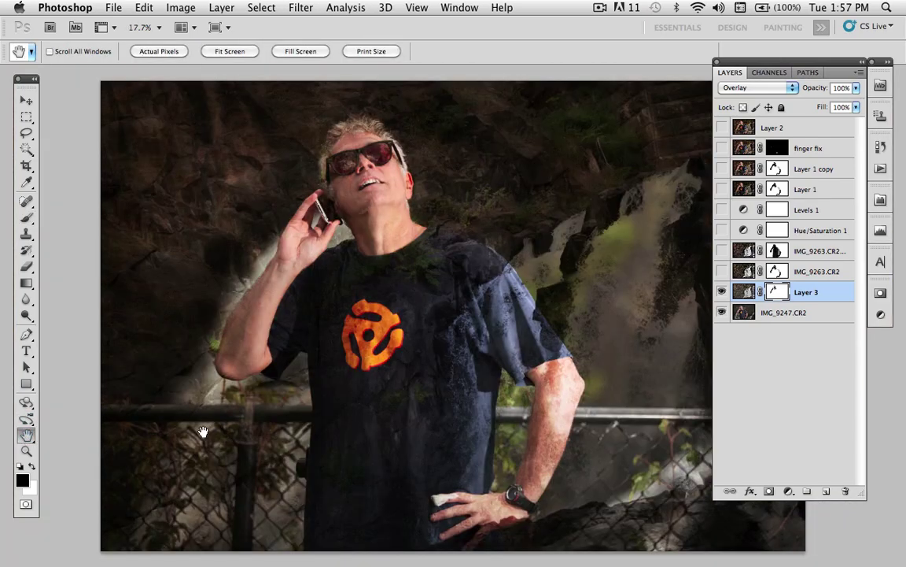
{"action": "key", "text": "b"}
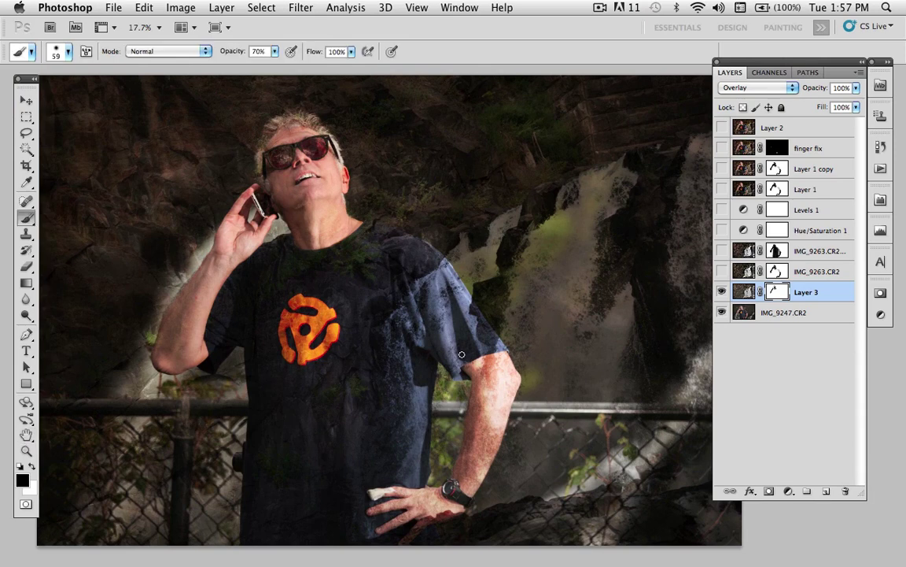
Mask the waterfall texture off the lowered arm with a size 262 black brush at 70% opacity, and off the hand and fingers with size 115.
{"action": "left_click_drag", "start_coordinate": [491, 375], "coordinate": [502, 372]}
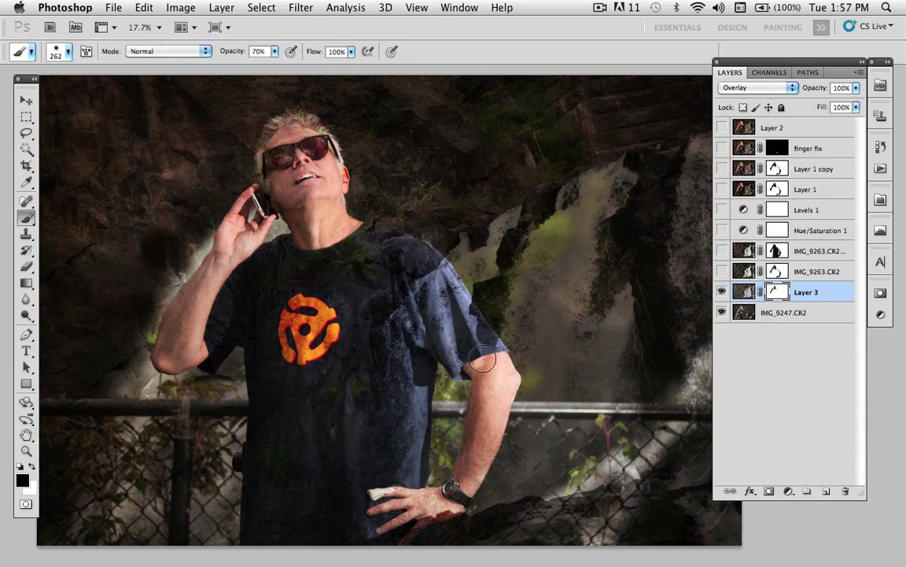
{"action": "mouse_move", "coordinate": [465, 477]}
{"action": "left_mouse_down"}
{"action": "mouse_move", "coordinate": [387, 460]}
{"action": "mouse_move", "coordinate": [422, 501]}
{"action": "left_mouse_up"}
{"action": "key", "text": "z"}
{"action": "left_click_drag", "start_coordinate": [347, 464], "coordinate": [475, 557]}
{"action": "key", "text": "b"}
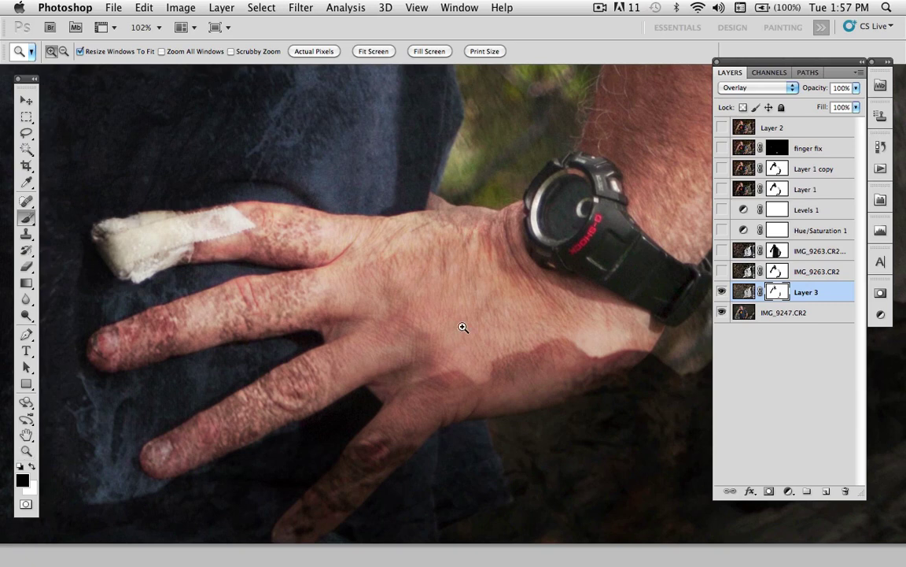
{"action": "left_click_drag", "start_coordinate": [546, 318], "coordinate": [452, 324]}
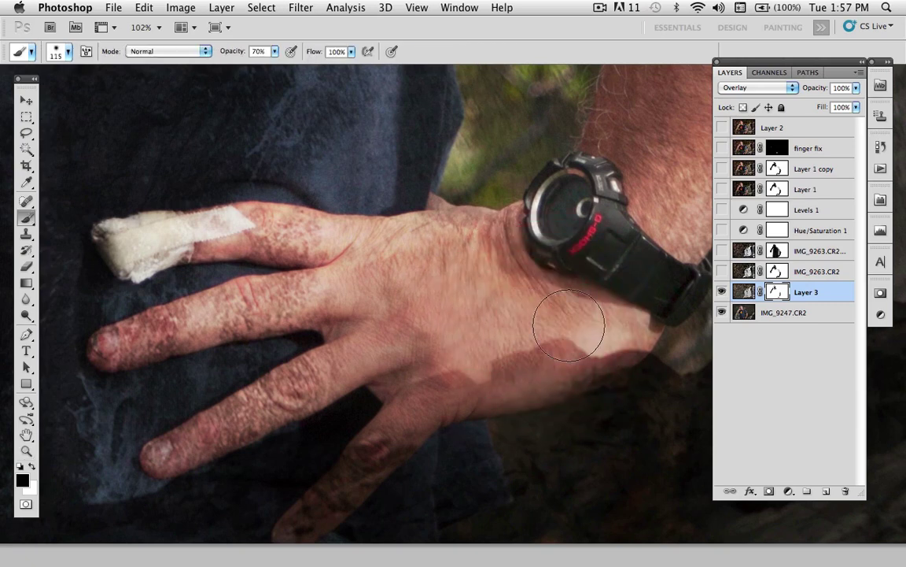
{"action": "mouse_move", "coordinate": [417, 403]}
{"action": "left_mouse_down"}
{"action": "mouse_move", "coordinate": [286, 516]}
{"action": "mouse_move", "coordinate": [287, 455]}
{"action": "left_mouse_up"}
{"action": "mouse_move", "coordinate": [378, 321]}
{"action": "left_mouse_down"}
{"action": "mouse_move", "coordinate": [351, 354]}
{"action": "mouse_move", "coordinate": [139, 495]}
{"action": "mouse_move", "coordinate": [268, 378]}
{"action": "left_mouse_up"}
{"action": "mouse_move", "coordinate": [332, 310]}
{"action": "left_mouse_down"}
{"action": "mouse_move", "coordinate": [165, 320]}
{"action": "mouse_move", "coordinate": [115, 343]}
{"action": "mouse_move", "coordinate": [251, 306]}
{"action": "mouse_move", "coordinate": [123, 337]}
{"action": "left_mouse_up"}
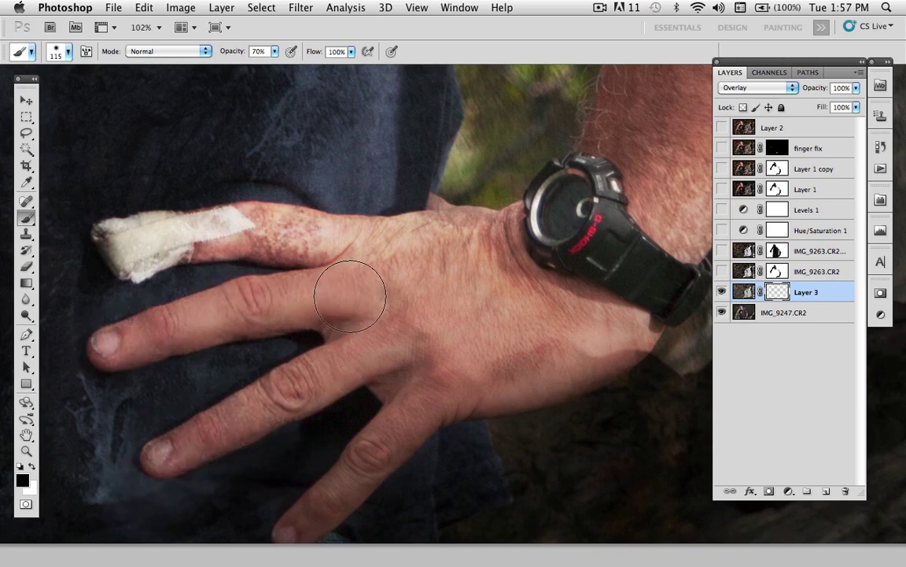
{"action": "mouse_move", "coordinate": [348, 259]}
{"action": "left_mouse_down"}
{"action": "mouse_move", "coordinate": [154, 238]}
{"action": "mouse_move", "coordinate": [353, 248]}
{"action": "mouse_move", "coordinate": [452, 236]}
{"action": "mouse_move", "coordinate": [440, 224]}
{"action": "mouse_move", "coordinate": [535, 307]}
{"action": "mouse_move", "coordinate": [516, 281]}
{"action": "mouse_move", "coordinate": [571, 270]}
{"action": "mouse_move", "coordinate": [251, 328]}
{"action": "mouse_move", "coordinate": [159, 441]}
{"action": "mouse_move", "coordinate": [323, 385]}
{"action": "mouse_move", "coordinate": [431, 385]}
{"action": "mouse_move", "coordinate": [300, 506]}
{"action": "mouse_move", "coordinate": [310, 425]}
{"action": "left_mouse_up"}
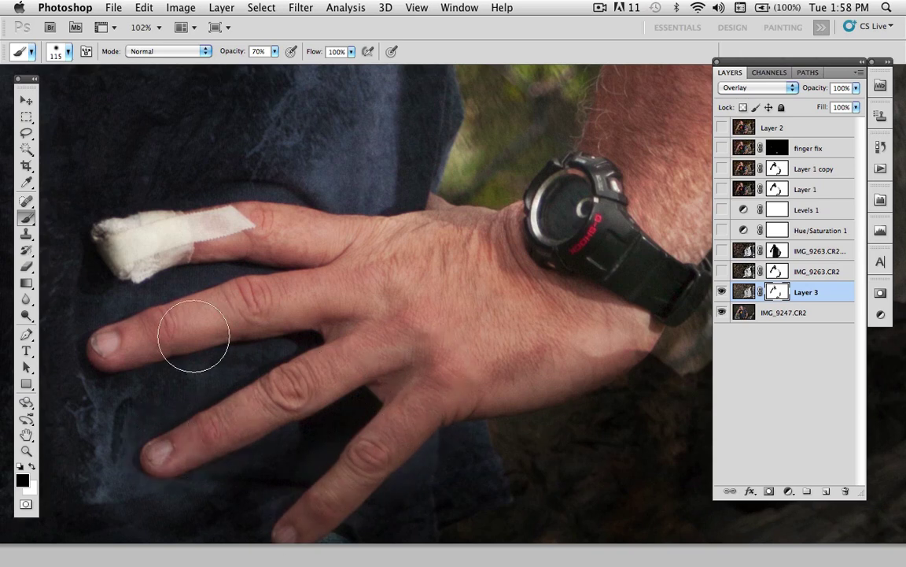
{"action": "double_click", "coordinate": [26, 435]}
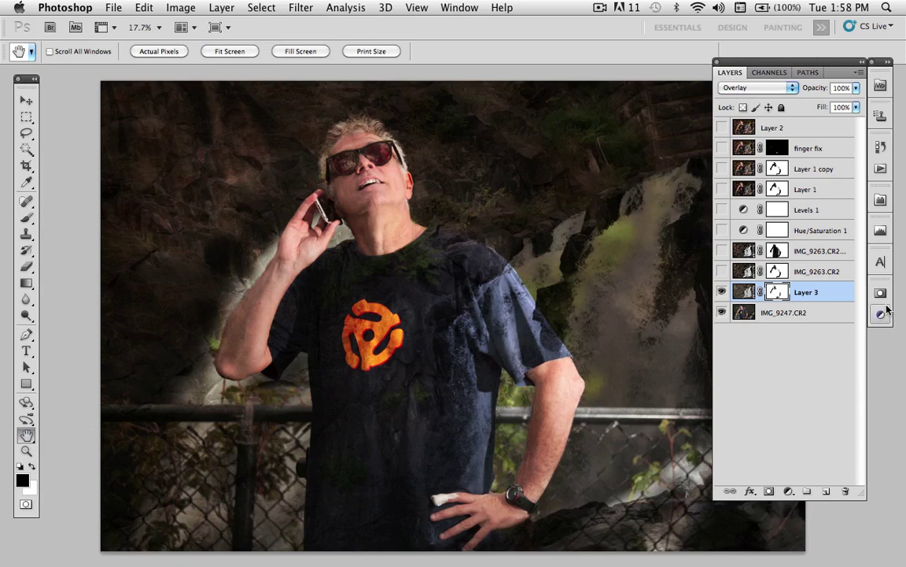
Darken the waterfall layer's mask with Levels, setting the black input to 50 and the midtones to 0.71, and compare the layer on and off.
{"action": "left_click", "coordinate": [722, 291]}
{"action": "left_click", "coordinate": [722, 292]}
{"action": "left_click_drag", "start_coordinate": [638, 315], "coordinate": [497, 347]}
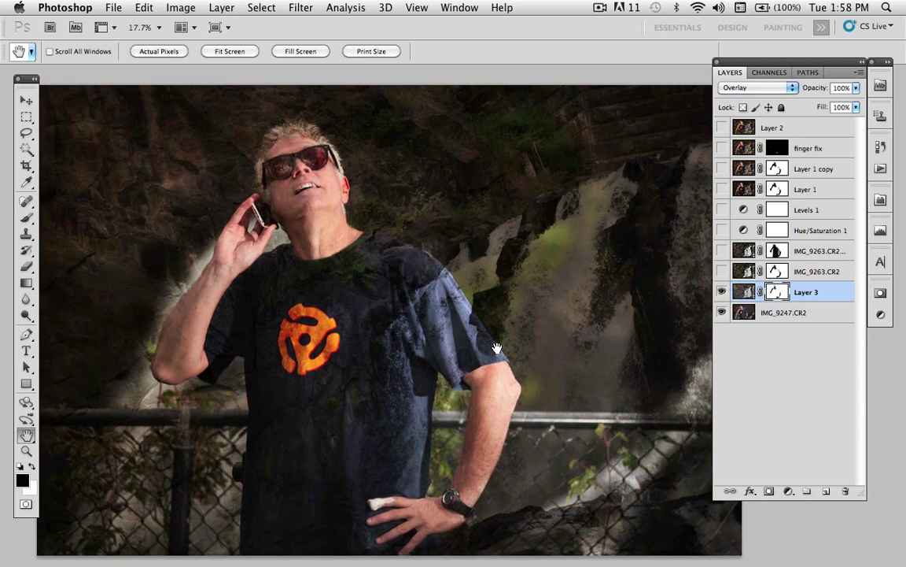
{"action": "left_click", "coordinate": [775, 294], "text": "alt"}
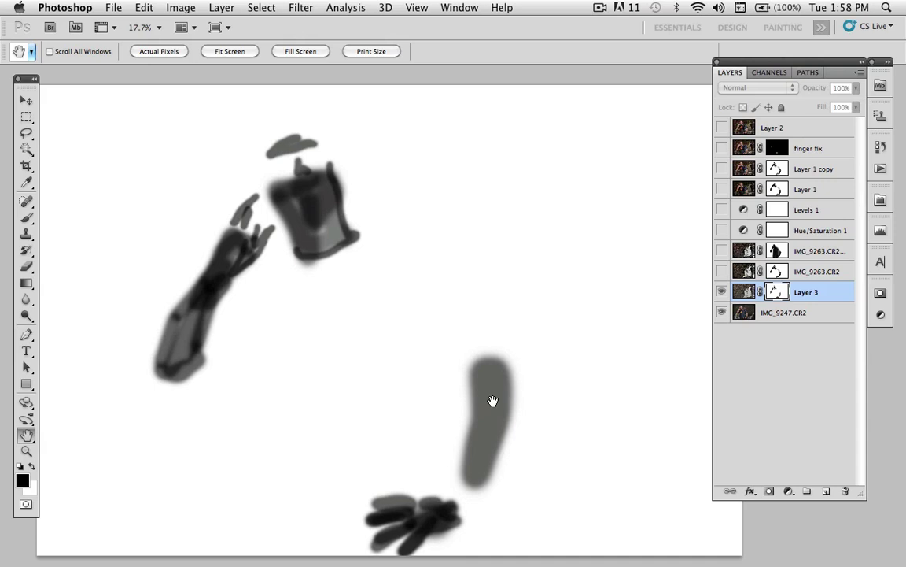
{"action": "key", "text": "super+l"}
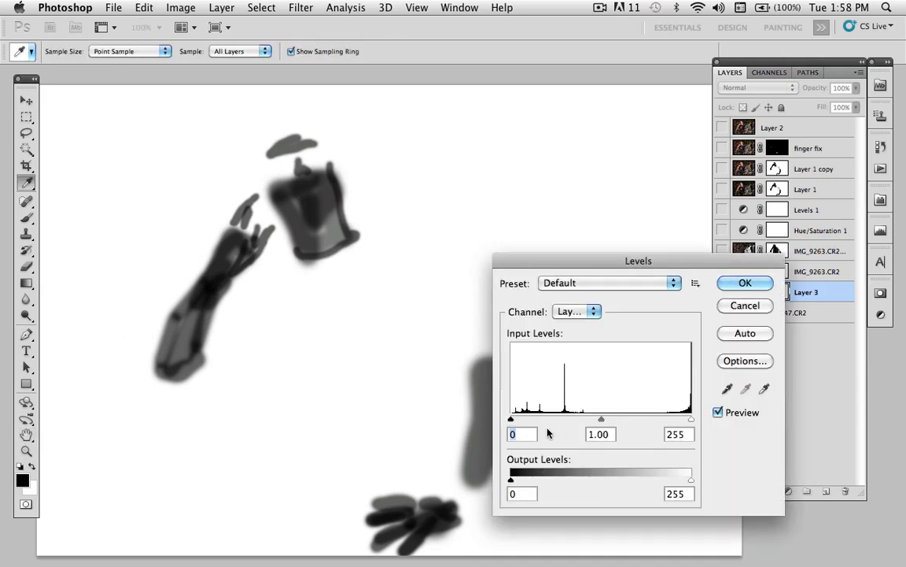
{"action": "left_click_drag", "start_coordinate": [513, 419], "coordinate": [546, 420]}
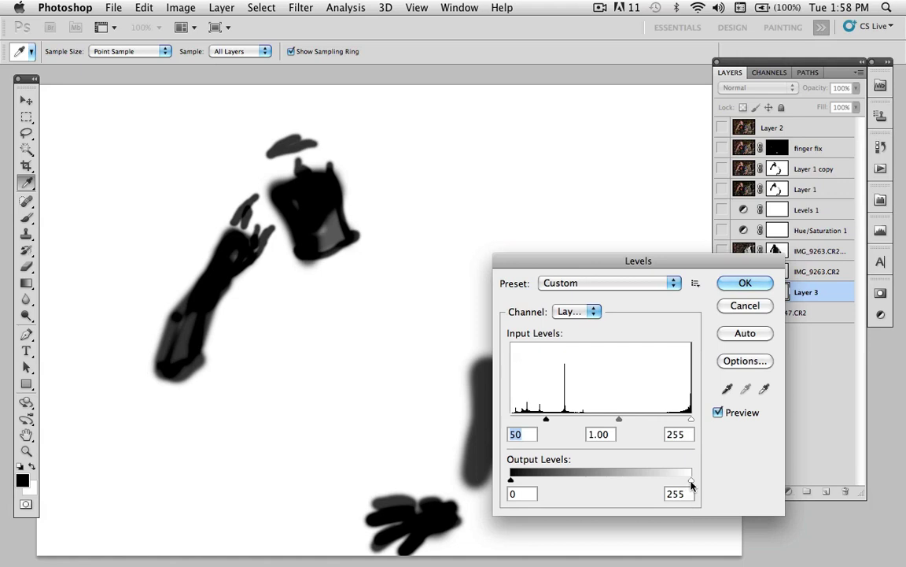
{"action": "left_click_drag", "start_coordinate": [618, 420], "coordinate": [633, 421]}
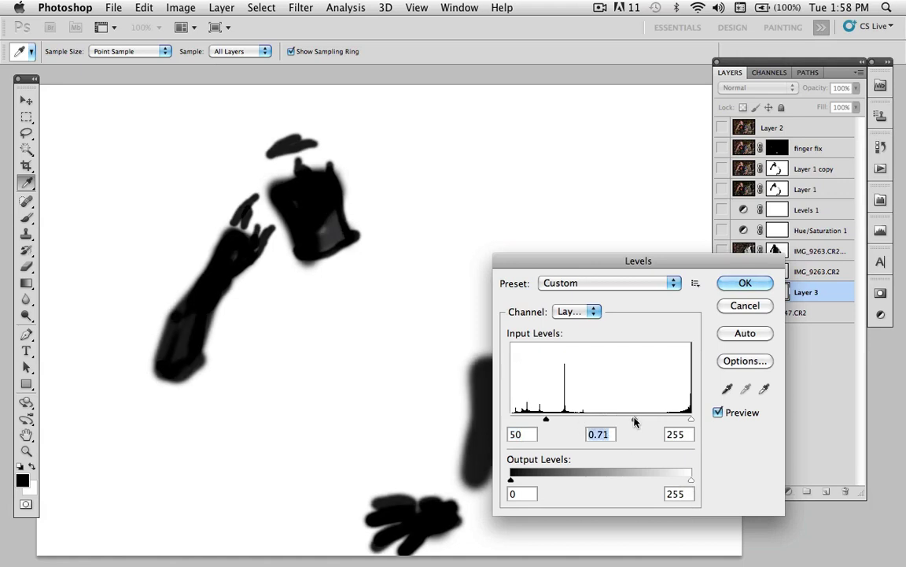
{"action": "left_click", "coordinate": [747, 284]}
{"action": "key", "text": "h"}
{"action": "left_click", "coordinate": [742, 292]}
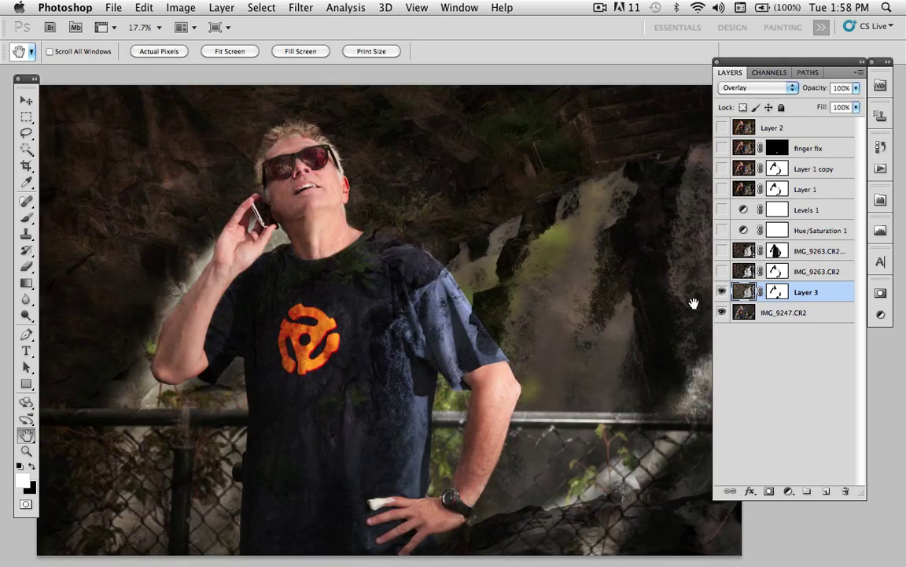
{"action": "left_click", "coordinate": [721, 293]}
{"action": "left_click", "coordinate": [721, 292]}
Add a Hue/Saturation adjustment with saturation +23 above the waterfall layer and merge a copy of all visible layers into a new layer.
{"action": "left_click", "coordinate": [788, 493]}
{"action": "left_click", "coordinate": [706, 341]}
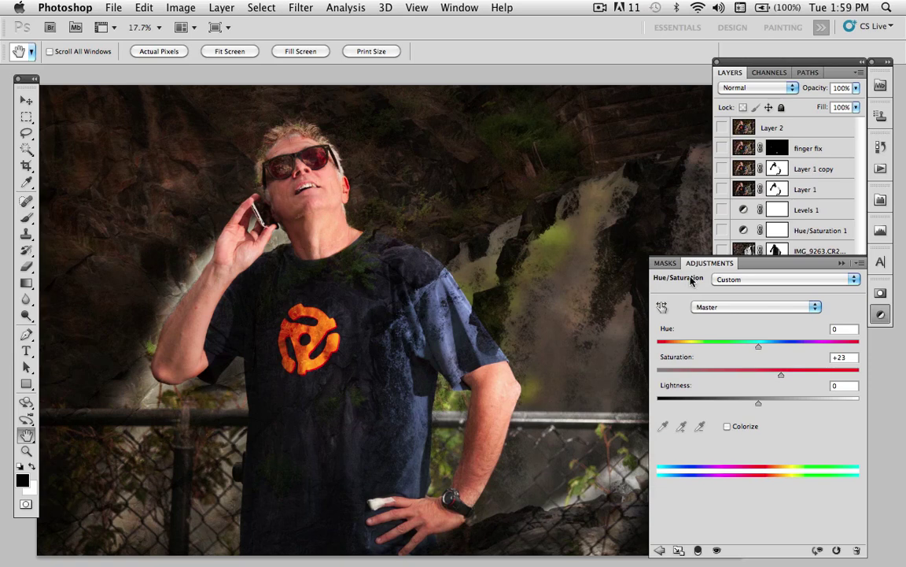
{"action": "left_click", "coordinate": [841, 262]}
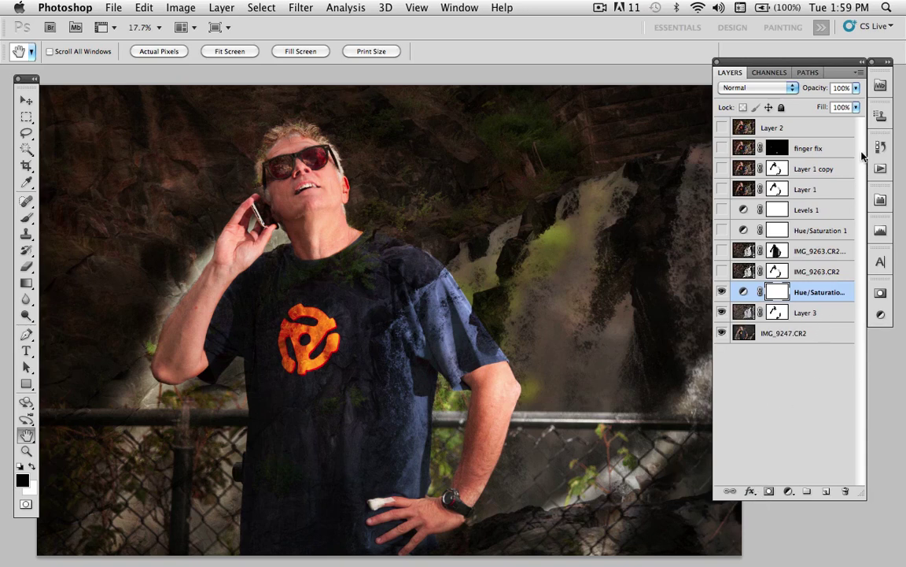
{"action": "left_click", "coordinate": [860, 72]}
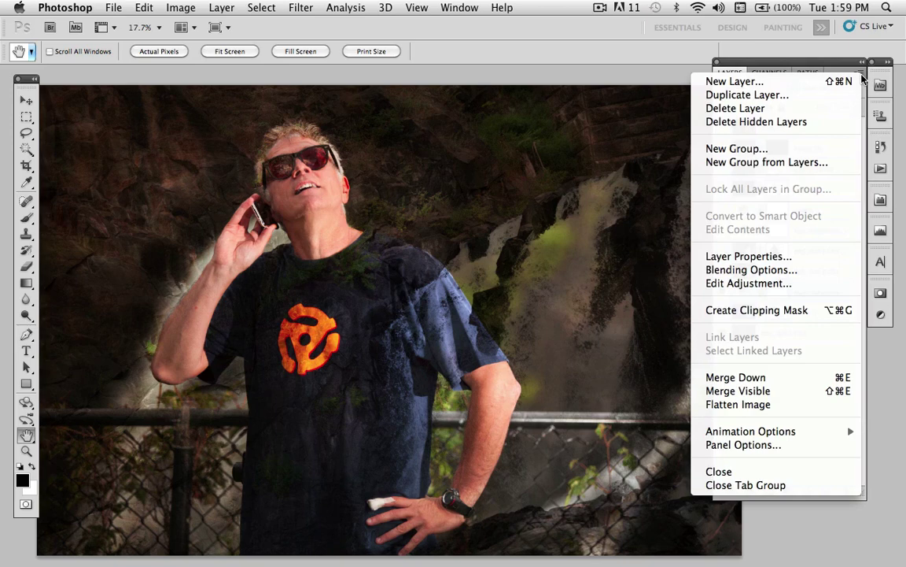
{"action": "left_click", "coordinate": [829, 393]}
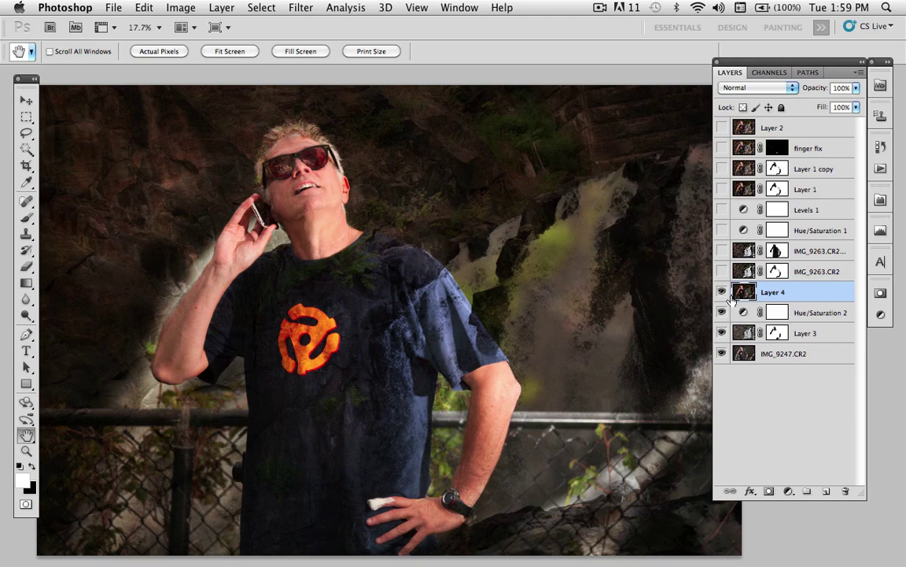
Clean the dirt from the fingernail below the bandaged finger using the Clone Stamp in Lighten mode, size 7, at 50% opacity.
{"action": "key", "text": "z"}
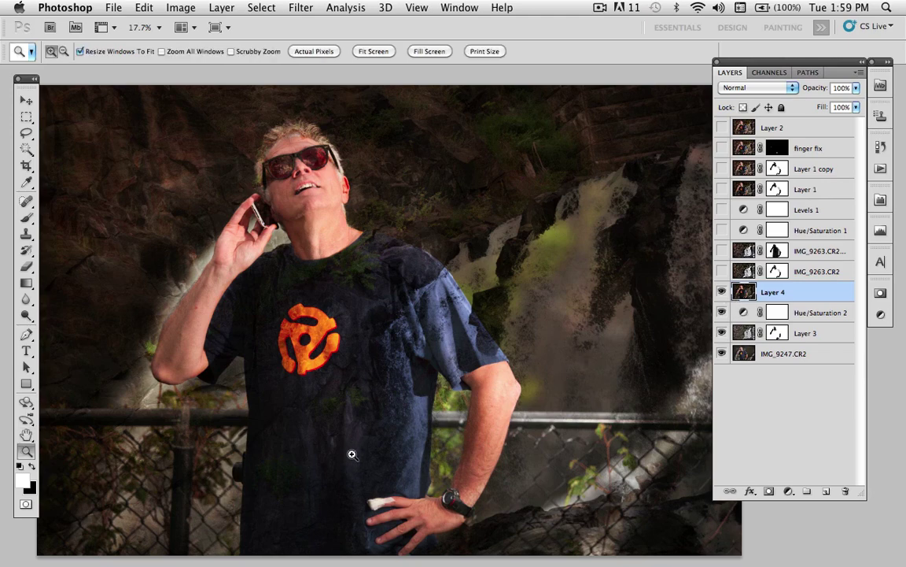
{"action": "left_click_drag", "start_coordinate": [340, 460], "coordinate": [477, 555]}
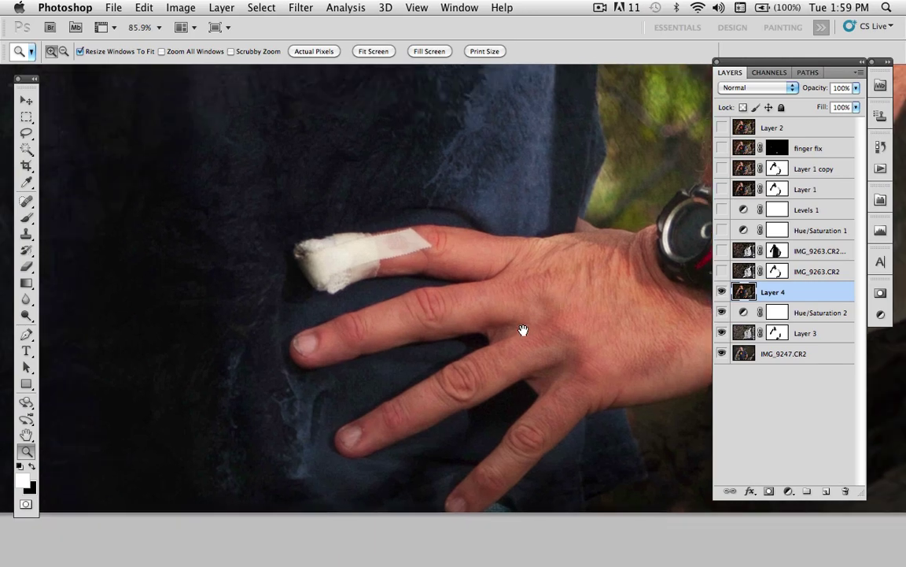
{"action": "left_click_drag", "start_coordinate": [523, 329], "coordinate": [530, 326]}
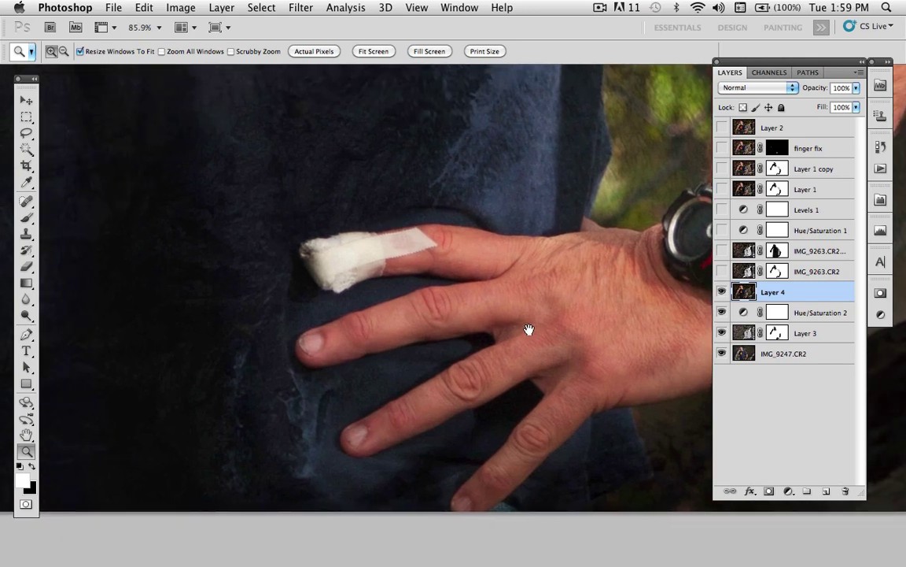
{"action": "left_click_drag", "start_coordinate": [276, 318], "coordinate": [344, 375]}
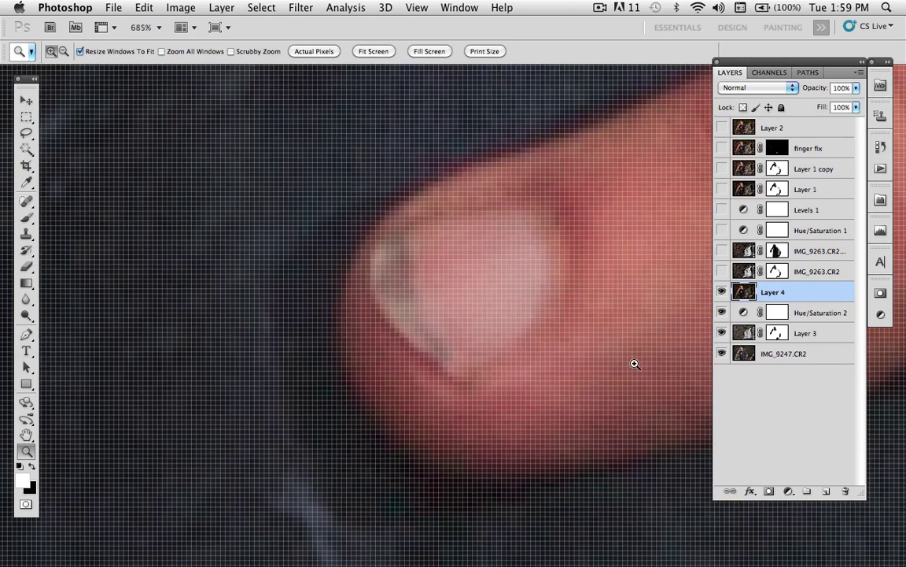
{"action": "key", "text": "s"}
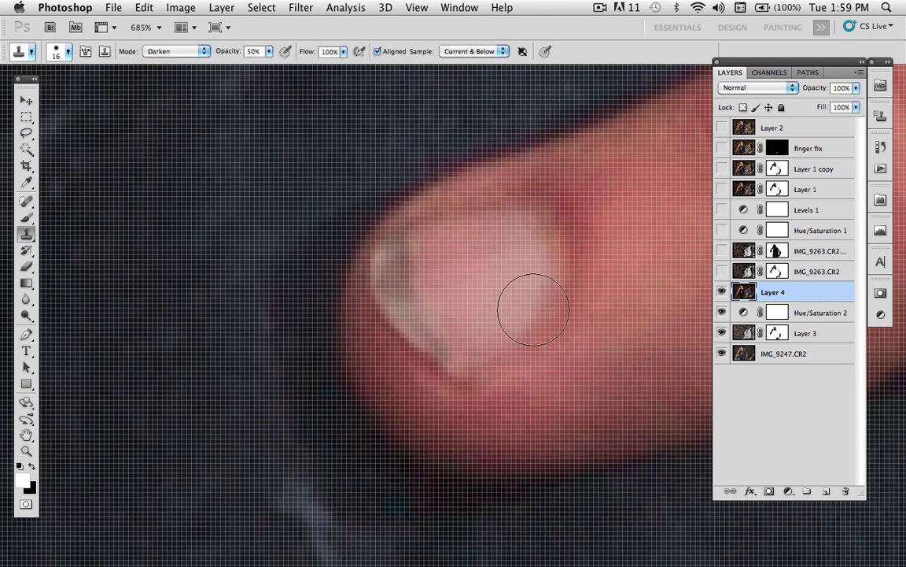
{"action": "mouse_move", "coordinate": [473, 292]}
{"action": "left_mouse_down"}
{"action": "mouse_move", "coordinate": [452, 295]}
{"action": "mouse_move", "coordinate": [441, 260]}
{"action": "mouse_move", "coordinate": [476, 305]}
{"action": "left_mouse_up"}
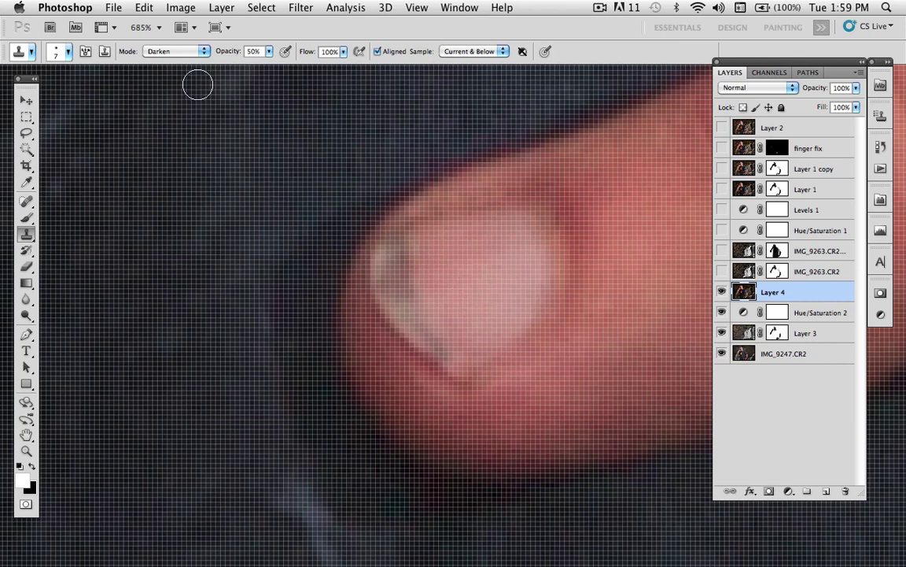
{"action": "left_click", "coordinate": [202, 51]}
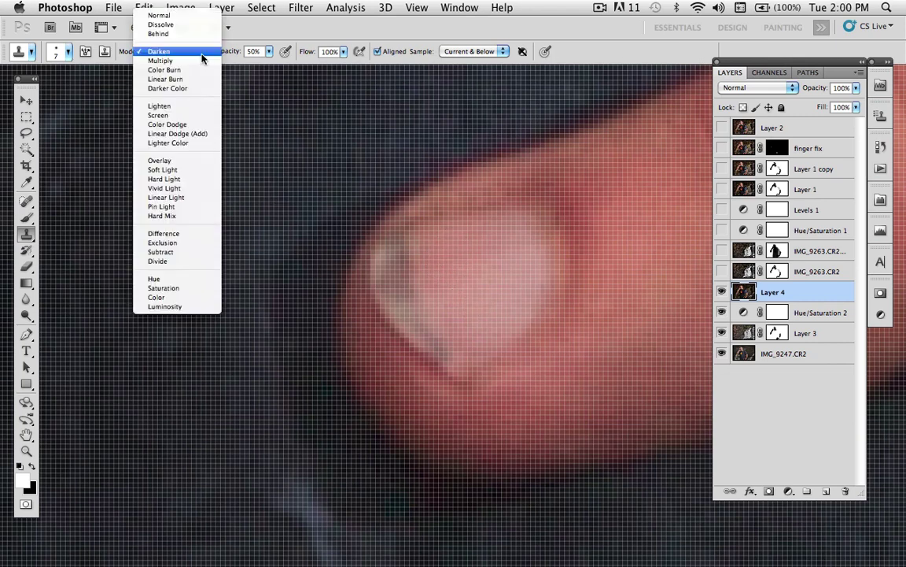
{"action": "left_click", "coordinate": [203, 106]}
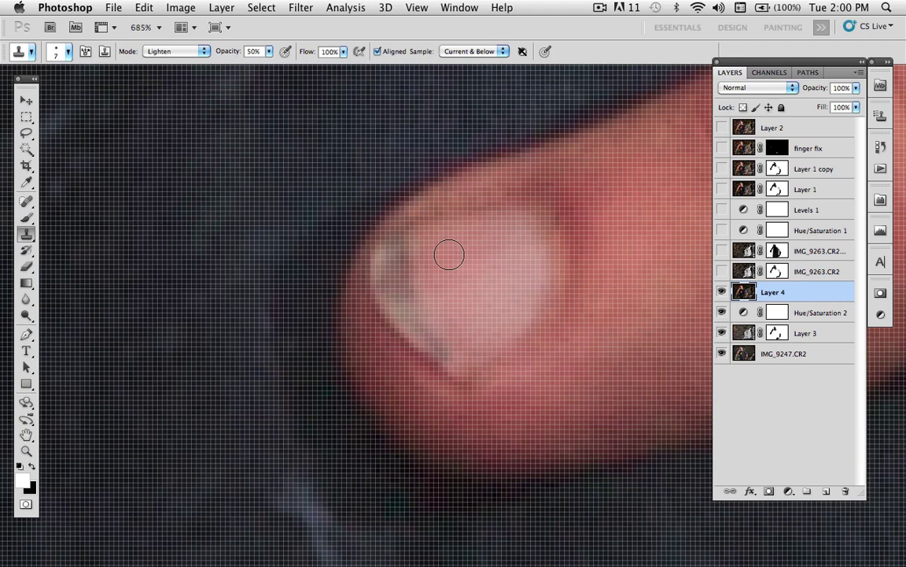
{"action": "left_click", "coordinate": [449, 254], "text": "alt"}
{"action": "mouse_move", "coordinate": [411, 258]}
{"action": "left_mouse_down"}
{"action": "mouse_move", "coordinate": [406, 288]}
{"action": "mouse_move", "coordinate": [449, 351]}
{"action": "mouse_move", "coordinate": [395, 285]}
{"action": "mouse_move", "coordinate": [392, 255]}
{"action": "mouse_move", "coordinate": [385, 282]}
{"action": "mouse_move", "coordinate": [447, 364]}
{"action": "left_mouse_up"}
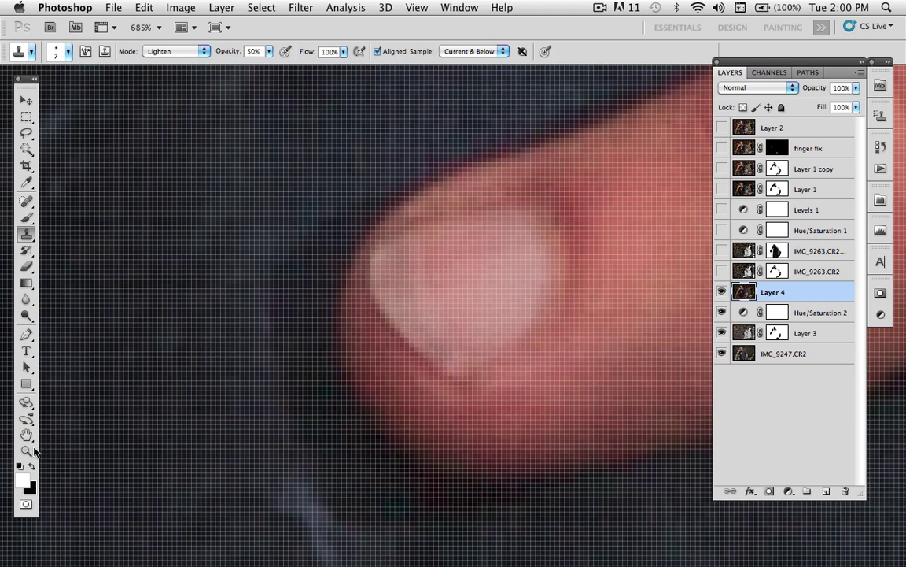
Lasso loosely around the finger with the cleaned nail and copy the selection to a new layer.
{"action": "double_click", "coordinate": [32, 450]}
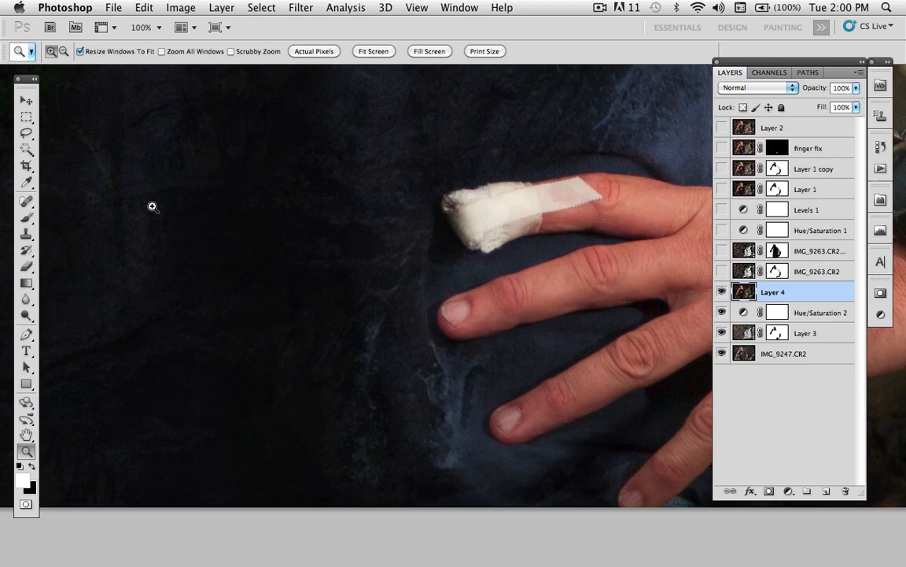
{"action": "left_click", "coordinate": [28, 134]}
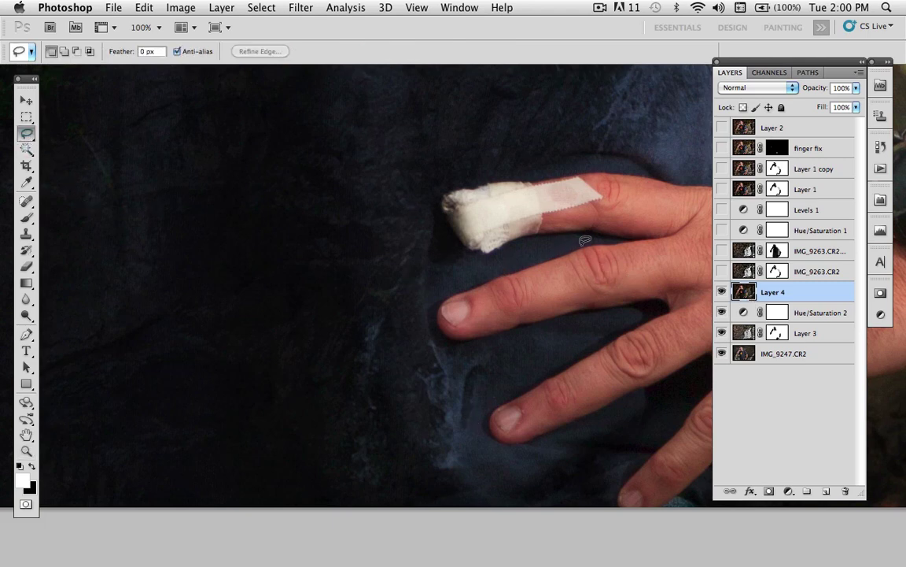
{"action": "mouse_move", "coordinate": [598, 234]}
{"action": "left_mouse_down"}
{"action": "mouse_move", "coordinate": [614, 241]}
{"action": "mouse_move", "coordinate": [627, 302]}
{"action": "mouse_move", "coordinate": [516, 340]}
{"action": "mouse_move", "coordinate": [470, 351]}
{"action": "mouse_move", "coordinate": [421, 323]}
{"action": "mouse_move", "coordinate": [454, 273]}
{"action": "mouse_move", "coordinate": [437, 280]}
{"action": "left_mouse_up"}
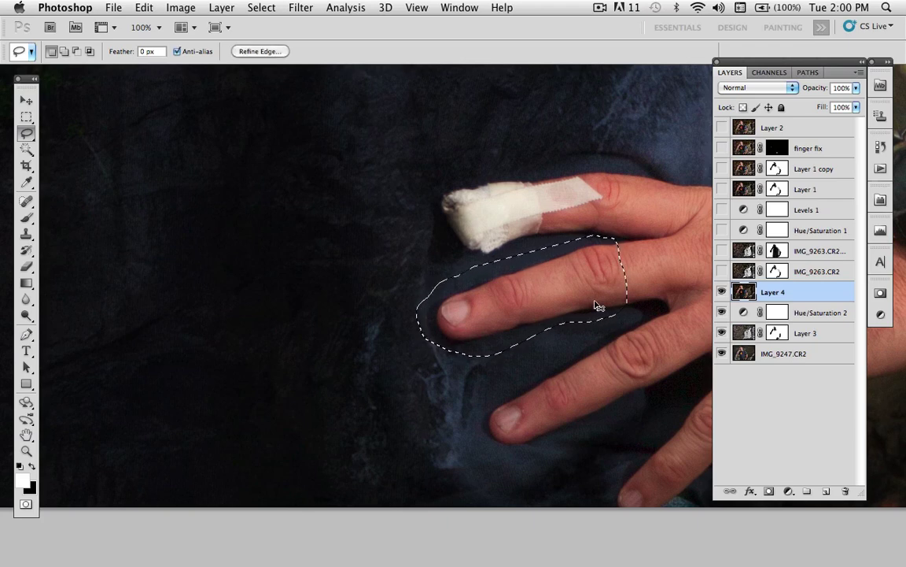
{"action": "key", "text": "super+j"}
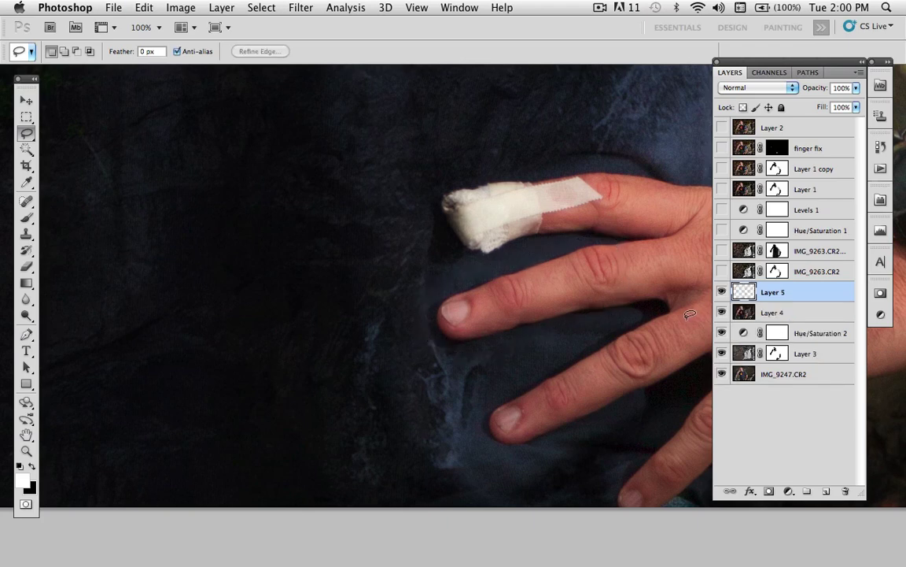
Move the copied finger over the bandaged one and rotate it 10.48° so it lines up with the knuckle.
{"action": "key", "text": "v"}
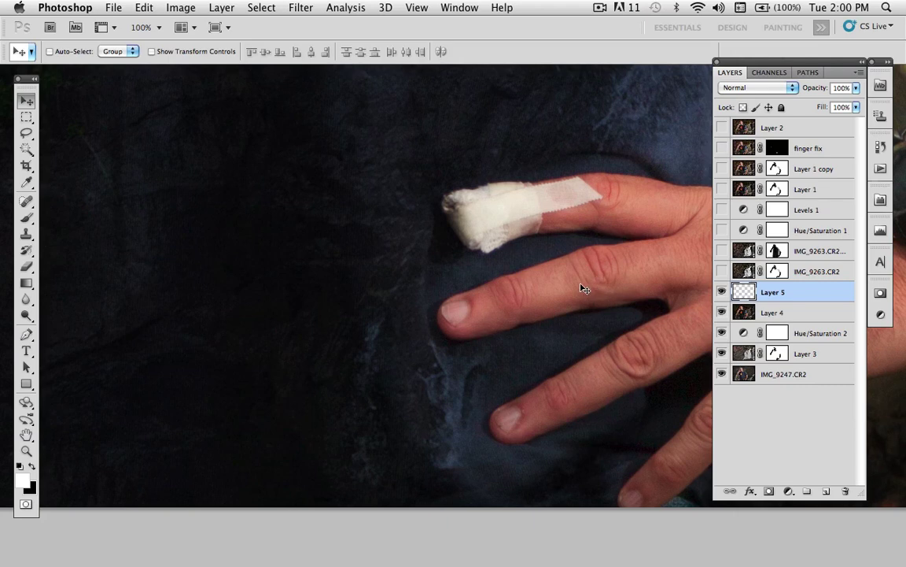
{"action": "left_click_drag", "start_coordinate": [572, 284], "coordinate": [575, 197]}
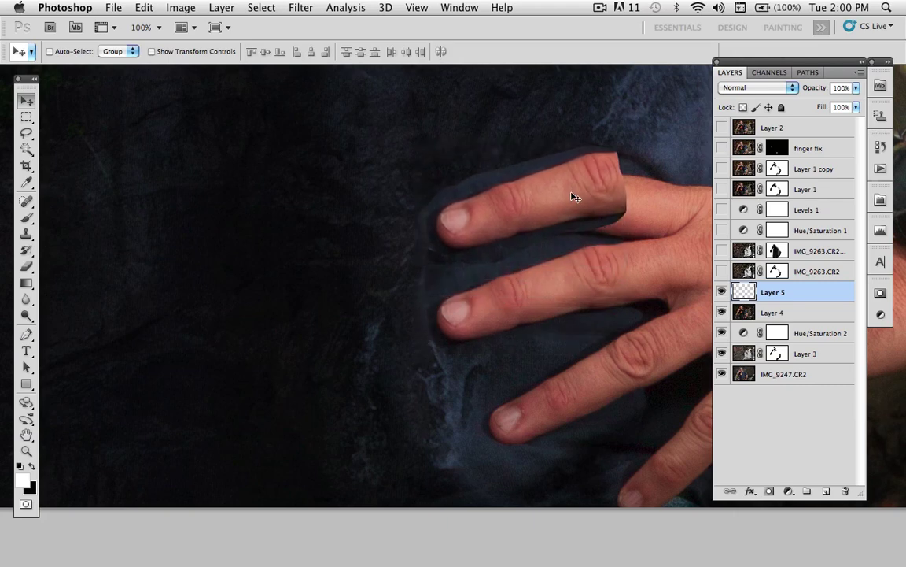
{"action": "key", "text": "ctrl+t"}
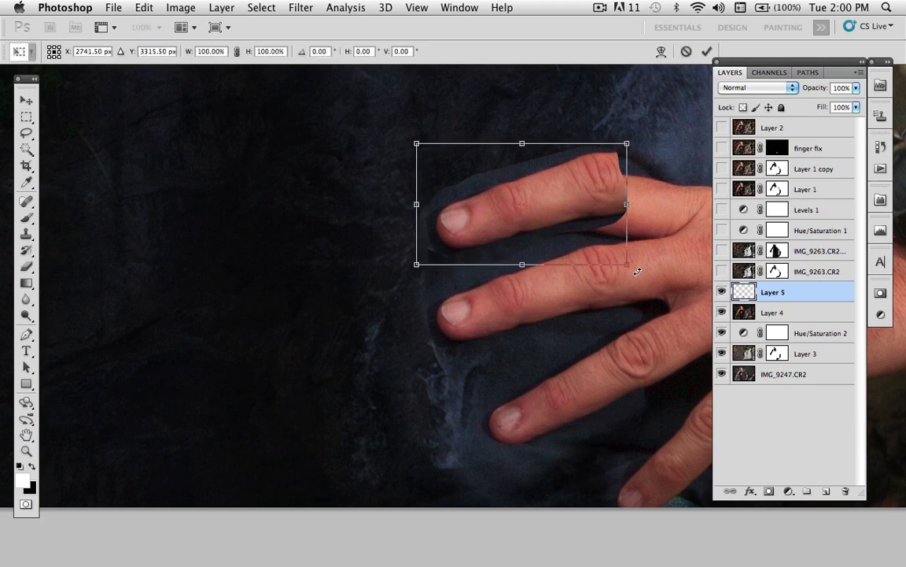
{"action": "left_click_drag", "start_coordinate": [638, 279], "coordinate": [627, 297]}
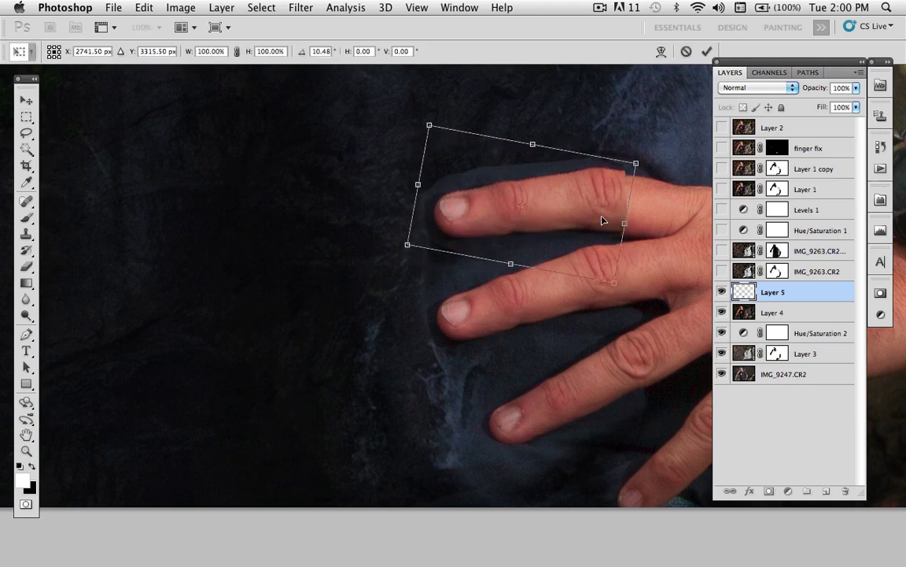
{"action": "left_click_drag", "start_coordinate": [603, 219], "coordinate": [595, 223]}
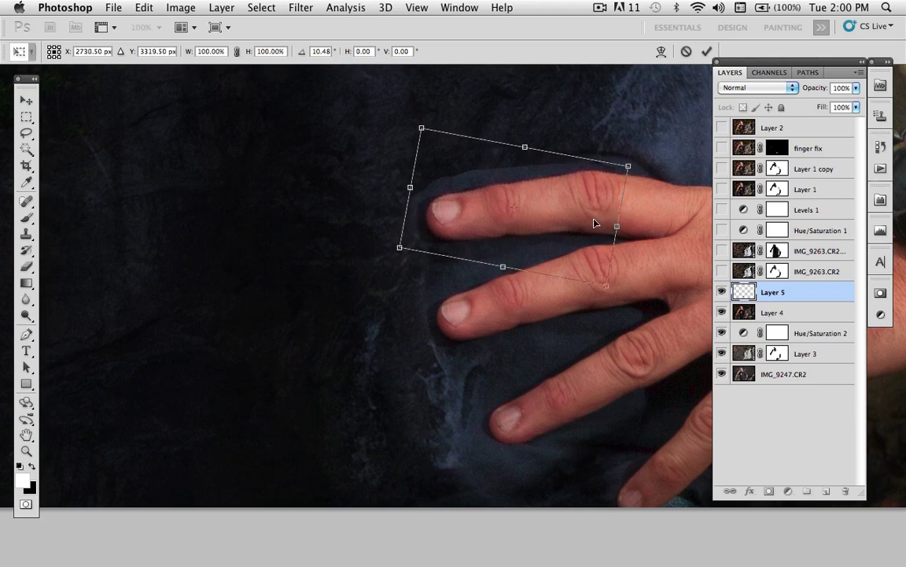
{"action": "key", "text": "Return"}
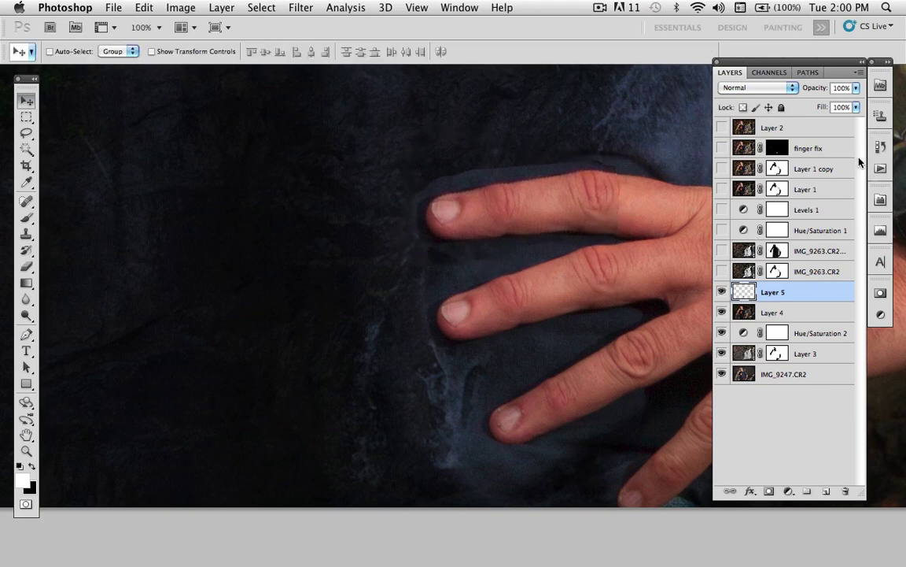
Add a layer mask to the copied finger layer and paint its visible edges away with a black brush at 70% opacity.
{"action": "left_click", "coordinate": [856, 90]}
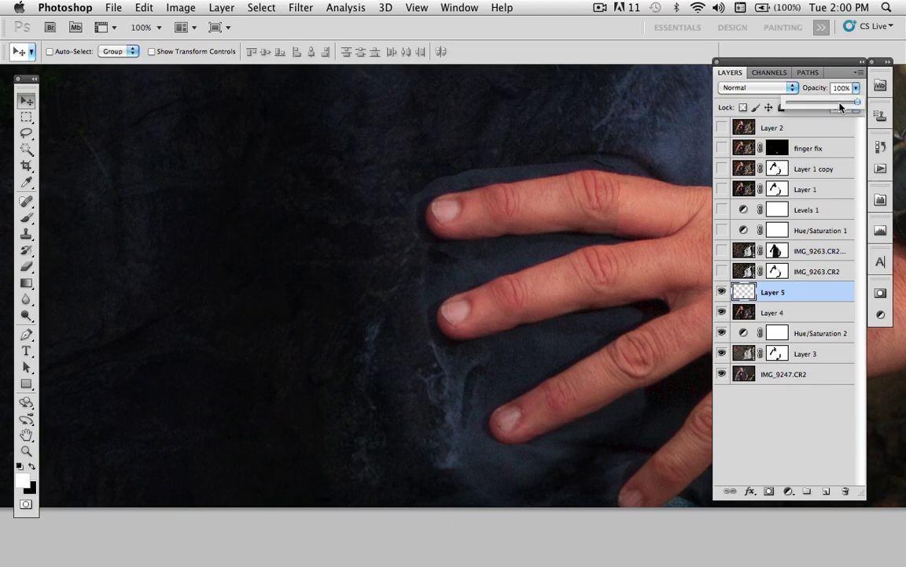
{"action": "left_click_drag", "start_coordinate": [841, 107], "coordinate": [878, 106]}
{"action": "left_click", "coordinate": [769, 492]}
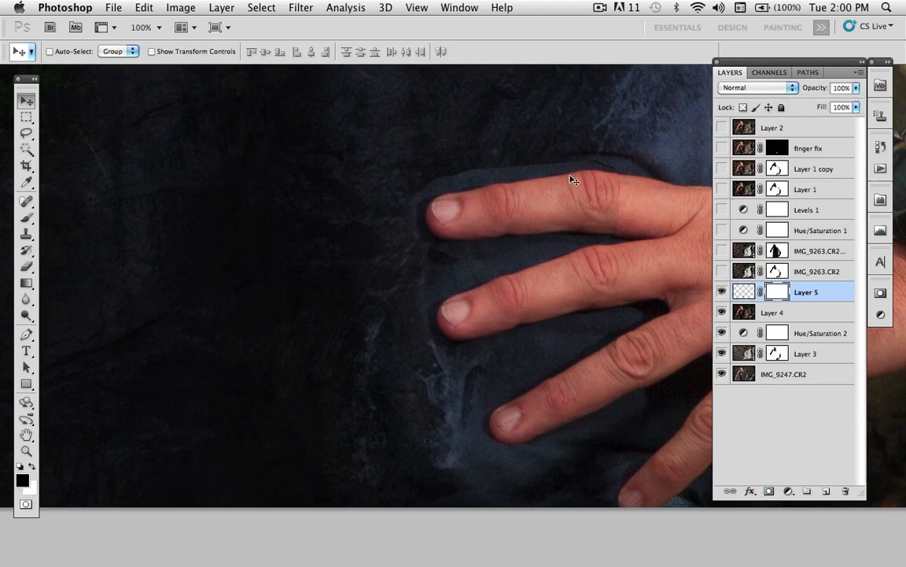
{"action": "key", "text": "b"}
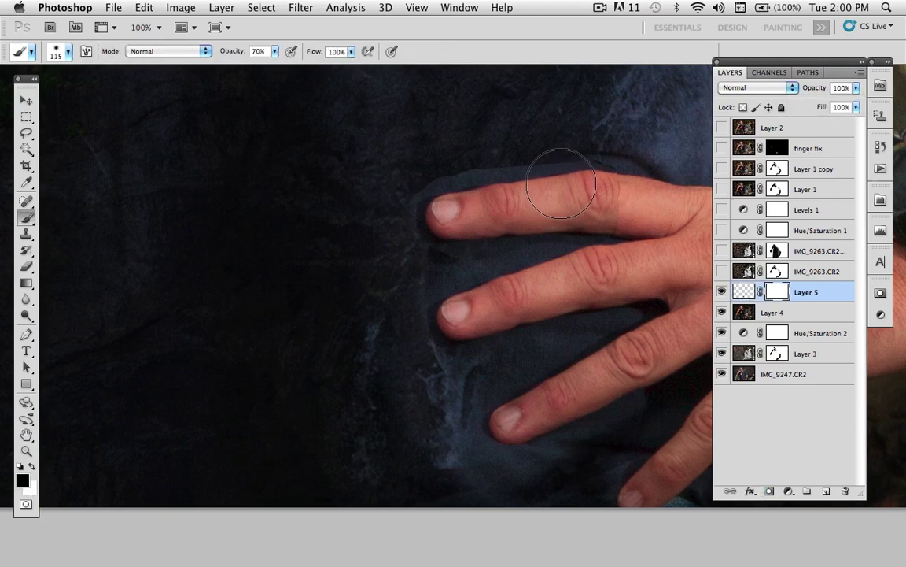
{"action": "left_click_drag", "start_coordinate": [560, 183], "coordinate": [540, 194]}
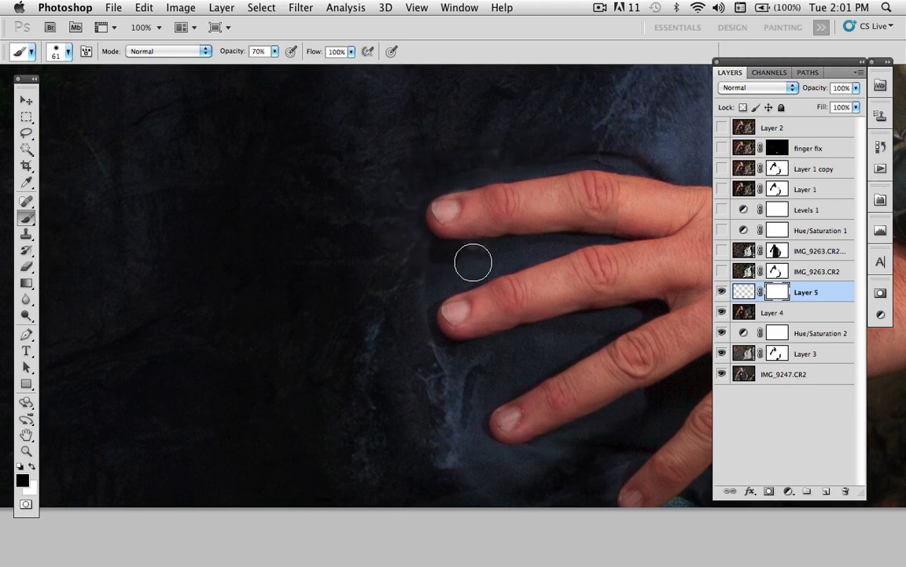
{"action": "left_click_drag", "start_coordinate": [473, 261], "coordinate": [502, 268]}
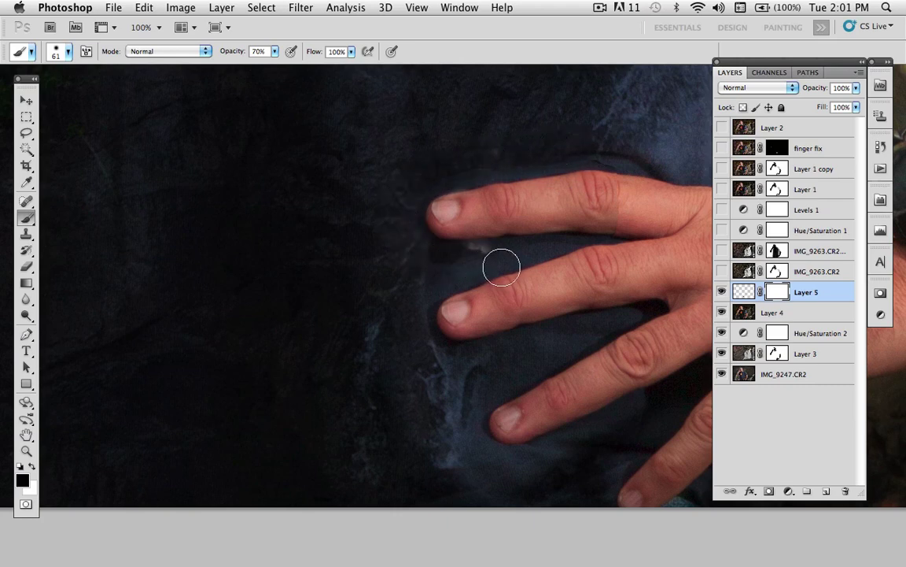
{"action": "key", "text": "ctrl+z"}
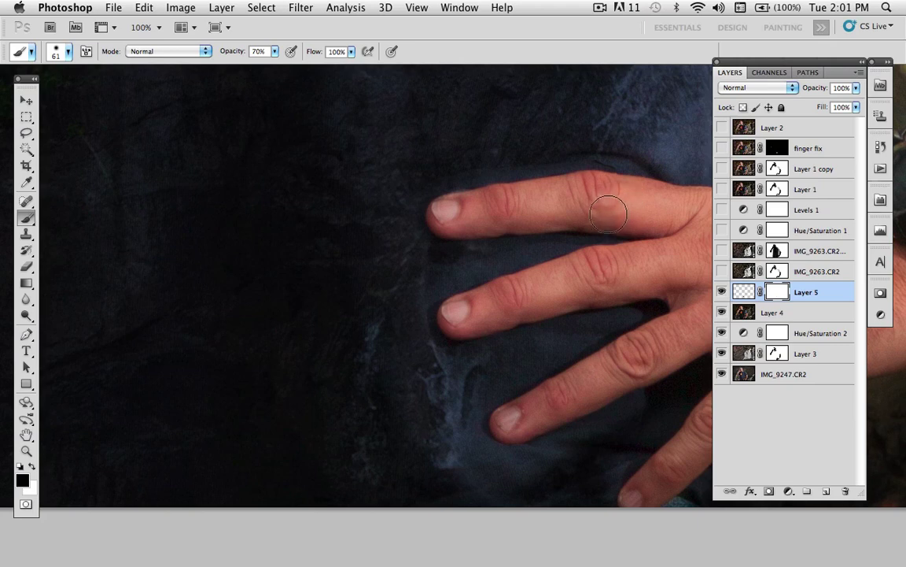
{"action": "left_click", "coordinate": [596, 193]}
{"action": "key", "text": "super+z"}
{"action": "left_click_drag", "start_coordinate": [626, 211], "coordinate": [604, 211]}
{"action": "double_click", "coordinate": [26, 434]}
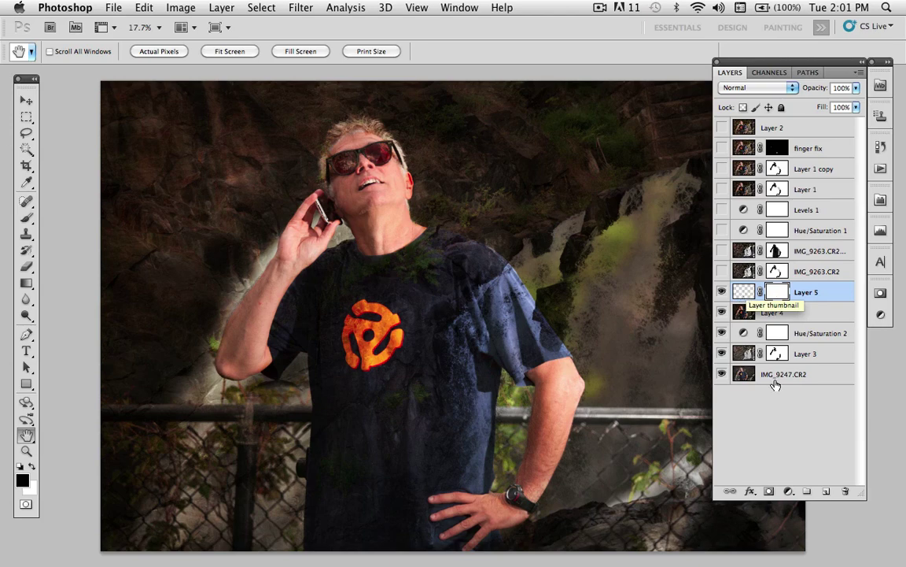
{"action": "left_click", "coordinate": [790, 492]}
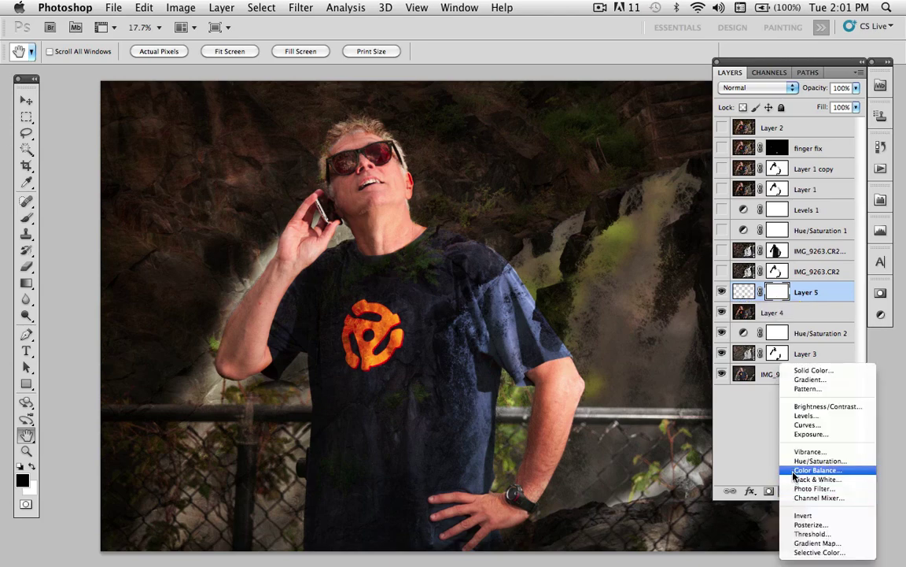
{"action": "left_click", "coordinate": [797, 479]}
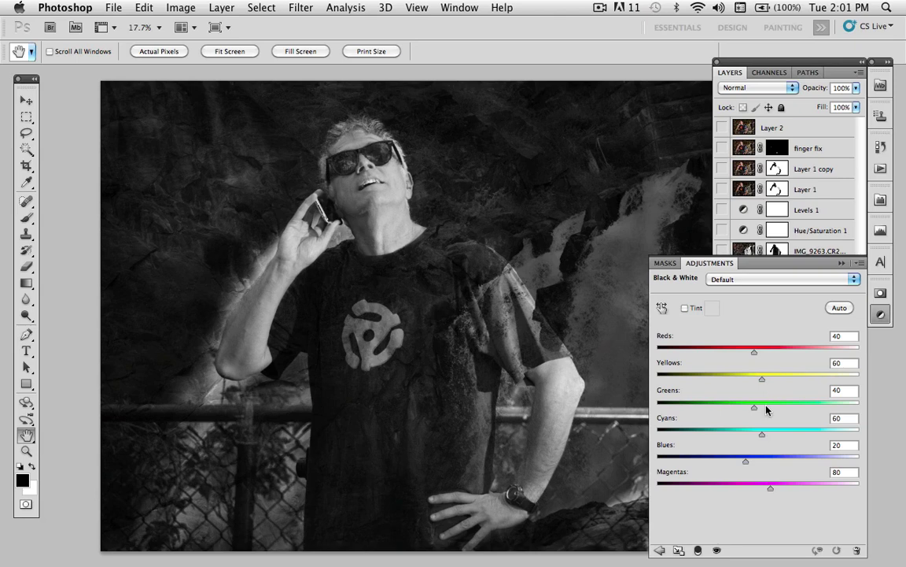
{"action": "left_click", "coordinate": [663, 308]}
{"action": "left_click", "coordinate": [662, 313]}
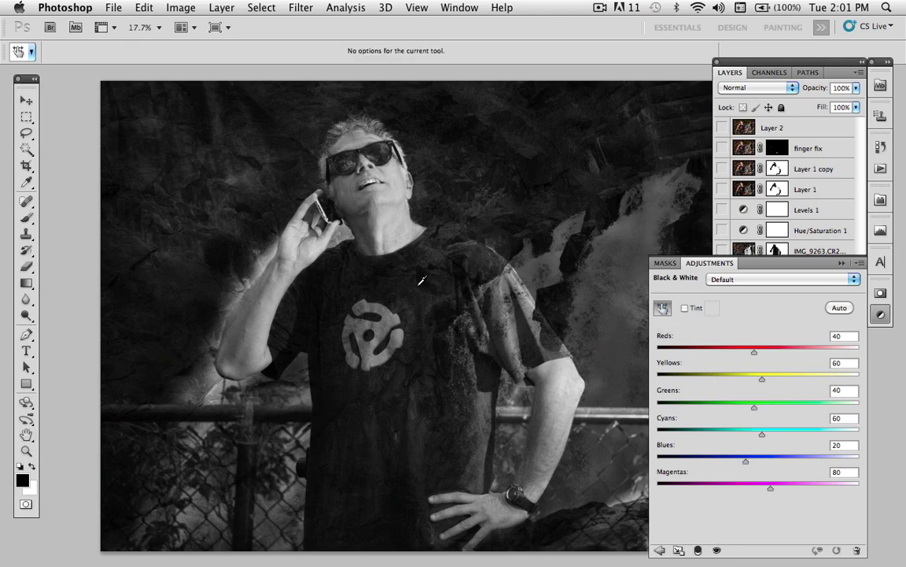
{"action": "mouse_move", "coordinate": [422, 279]}
{"action": "left_mouse_down"}
{"action": "mouse_move", "coordinate": [446, 292]}
{"action": "mouse_move", "coordinate": [414, 278]}
{"action": "left_mouse_up"}
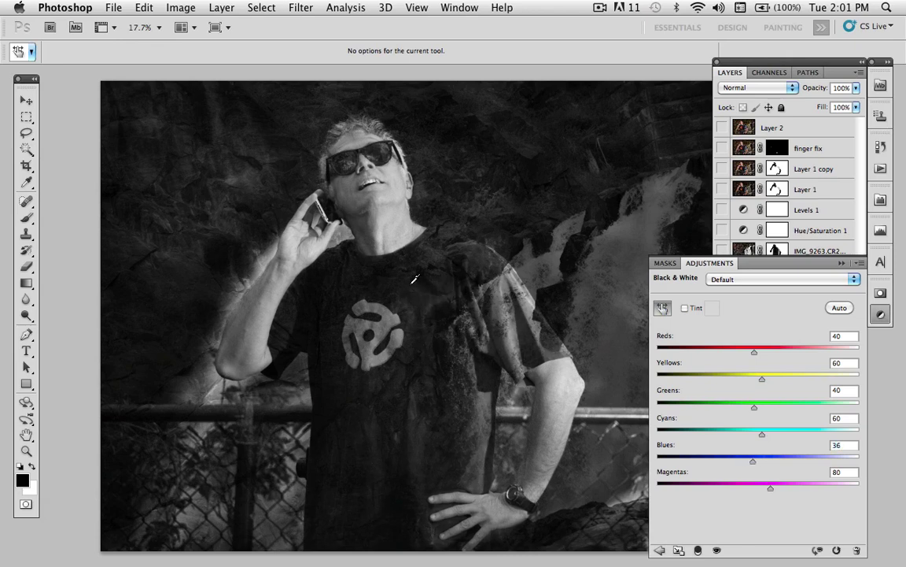
{"action": "left_click_drag", "start_coordinate": [192, 146], "coordinate": [172, 147]}
{"action": "left_click", "coordinate": [842, 262]}
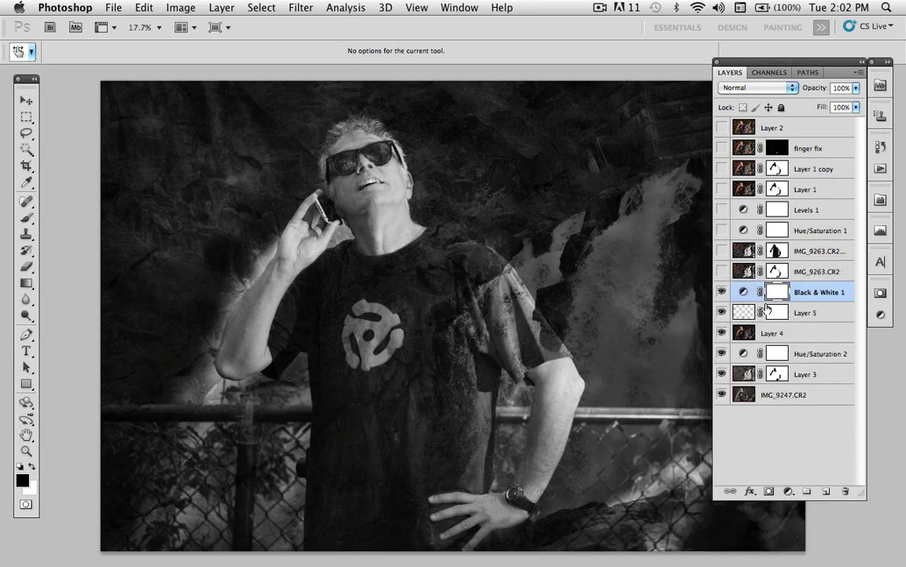
{"action": "left_click", "coordinate": [721, 292]}
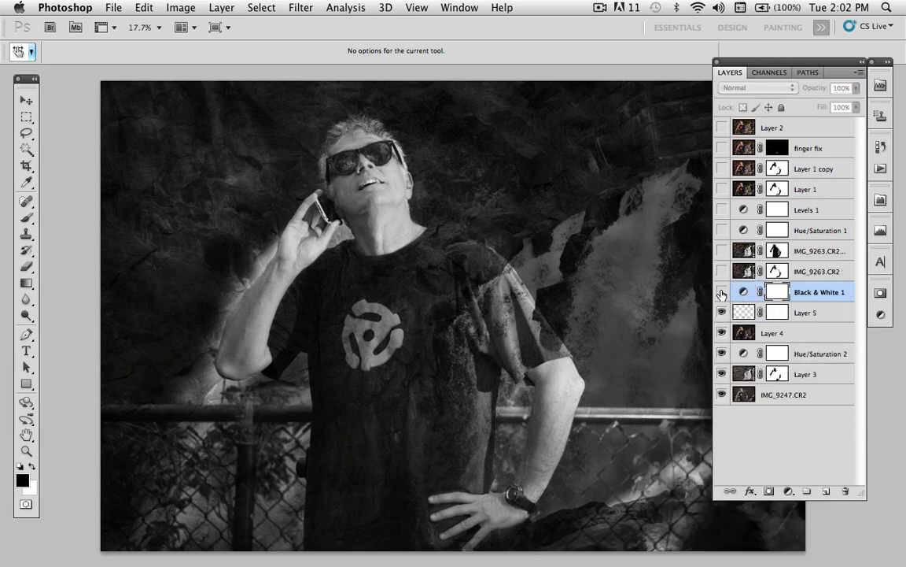
{"action": "left_click_drag", "start_coordinate": [745, 293], "coordinate": [845, 493]}
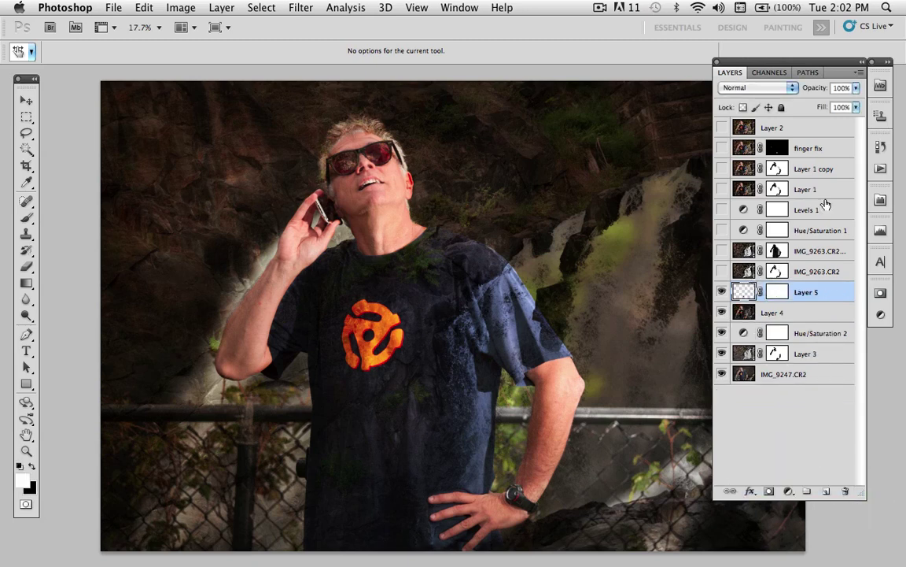
Merge a copy of all visible layers into a new layer and add a Black & White adjustment above it.
{"action": "left_click", "coordinate": [860, 74]}
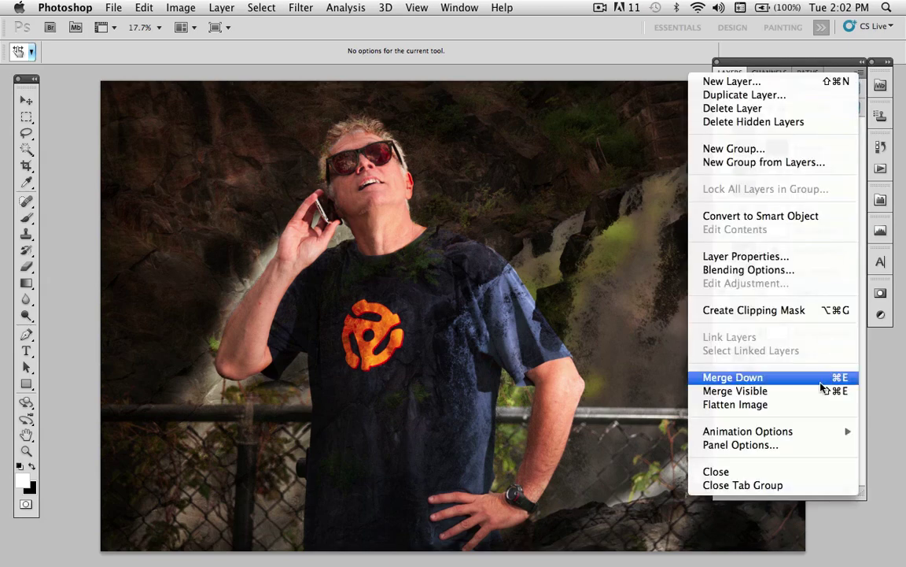
{"action": "left_click", "coordinate": [822, 392]}
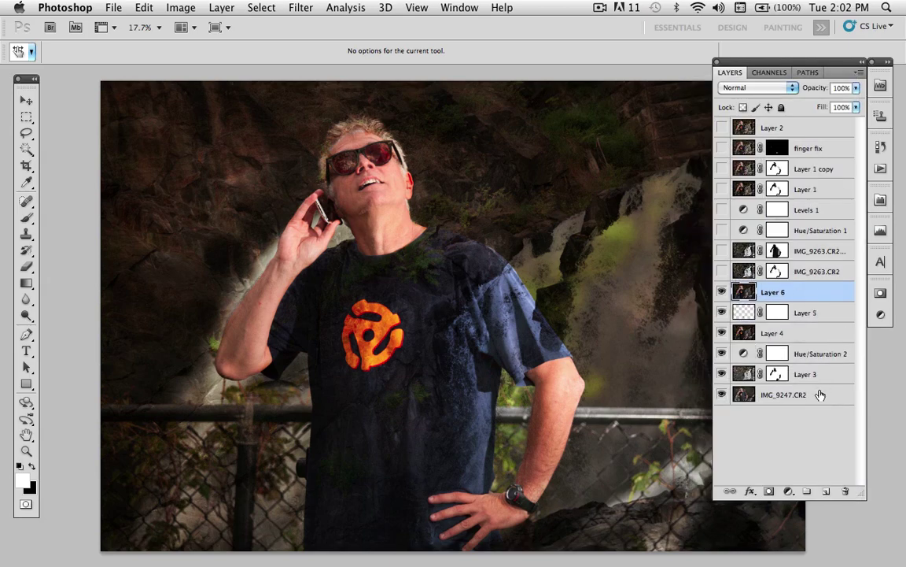
{"action": "left_click", "coordinate": [789, 489]}
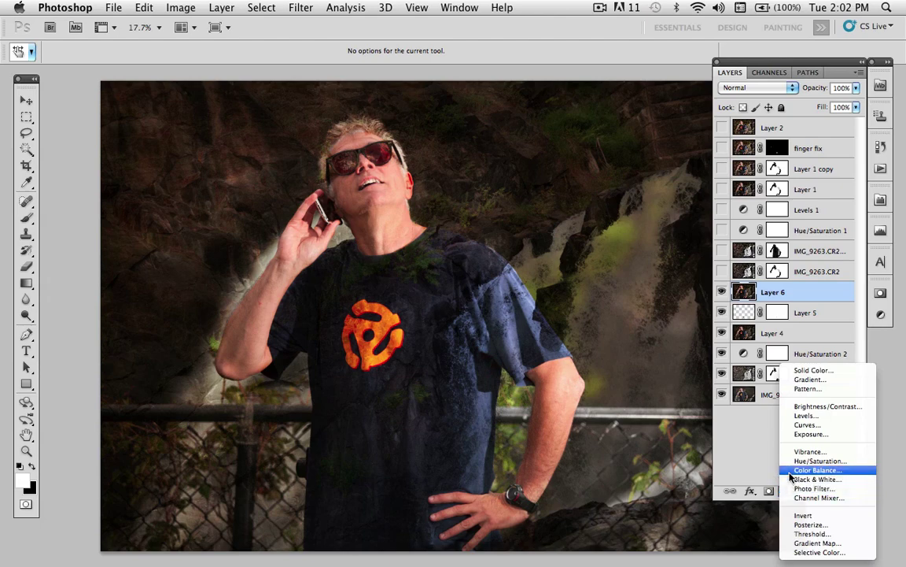
{"action": "left_click", "coordinate": [818, 477]}
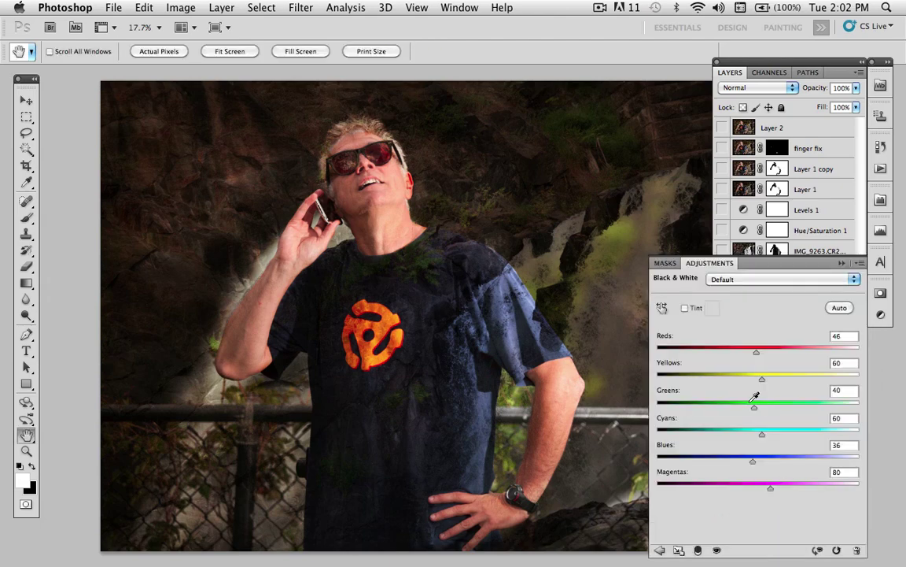
Tune the Black & White adjustment from the image to Reds 30, Yellows 111 and Blues 54, and compare it with the color version.
{"action": "left_click", "coordinate": [663, 308]}
{"action": "mouse_move", "coordinate": [370, 421]}
{"action": "left_mouse_down"}
{"action": "mouse_move", "coordinate": [370, 429]}
{"action": "mouse_move", "coordinate": [389, 429]}
{"action": "mouse_move", "coordinate": [366, 414]}
{"action": "left_mouse_up"}
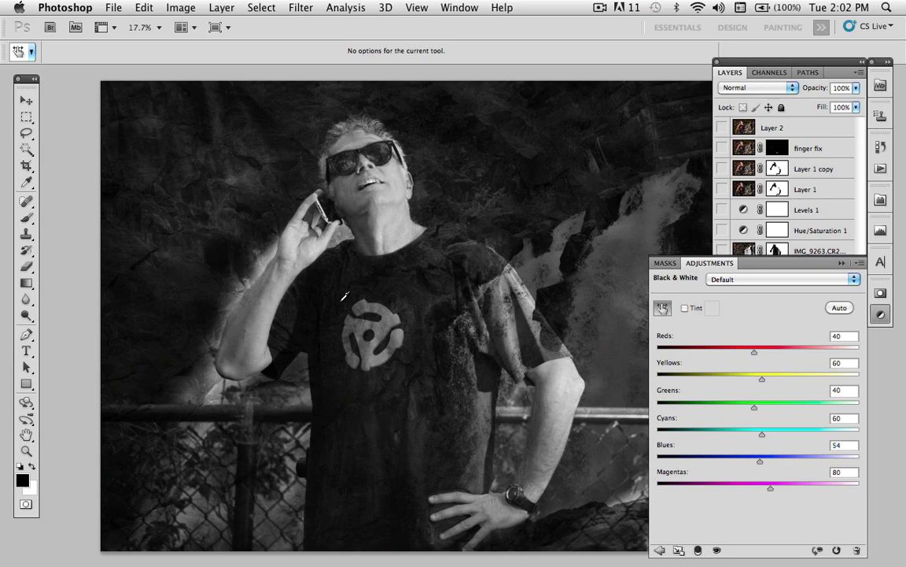
{"action": "left_click_drag", "start_coordinate": [317, 270], "coordinate": [355, 275]}
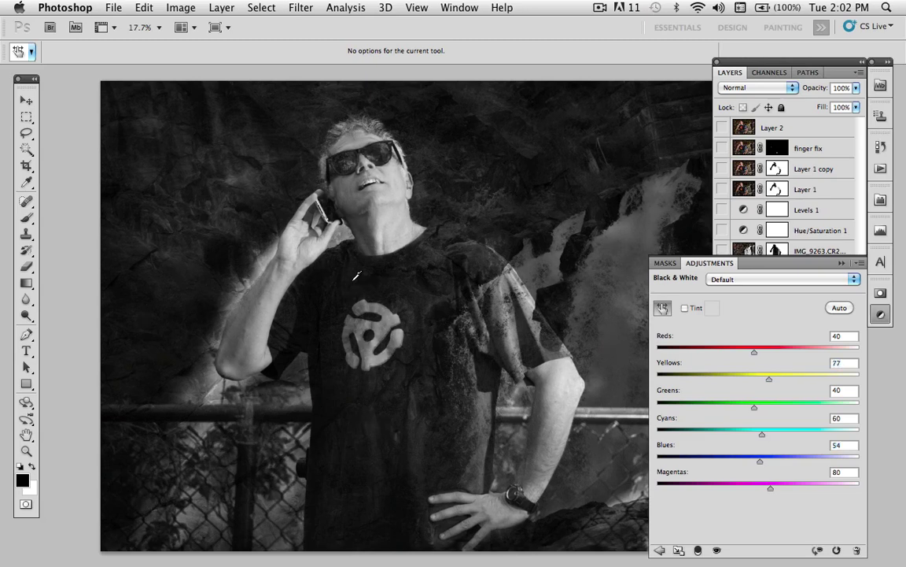
{"action": "left_click_drag", "start_coordinate": [470, 160], "coordinate": [475, 158]}
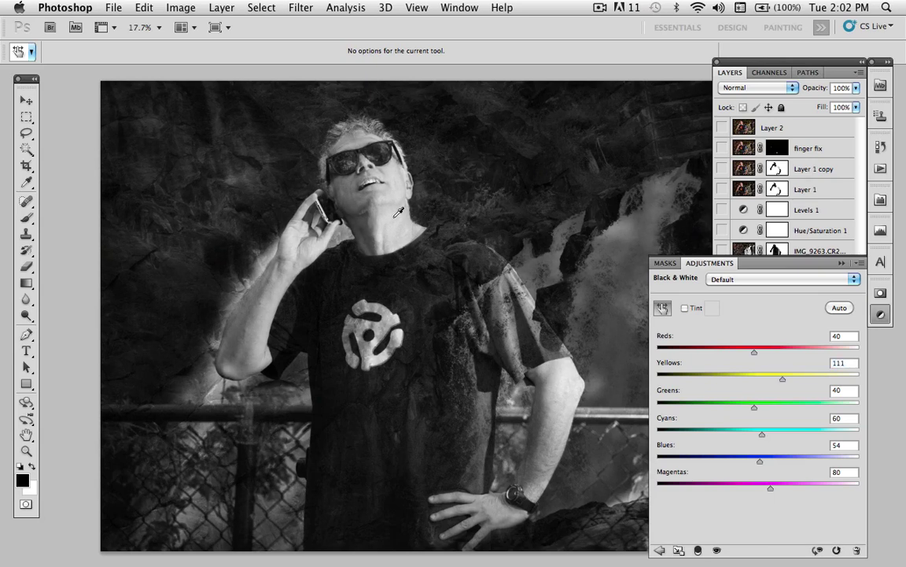
{"action": "left_click_drag", "start_coordinate": [386, 222], "coordinate": [377, 223]}
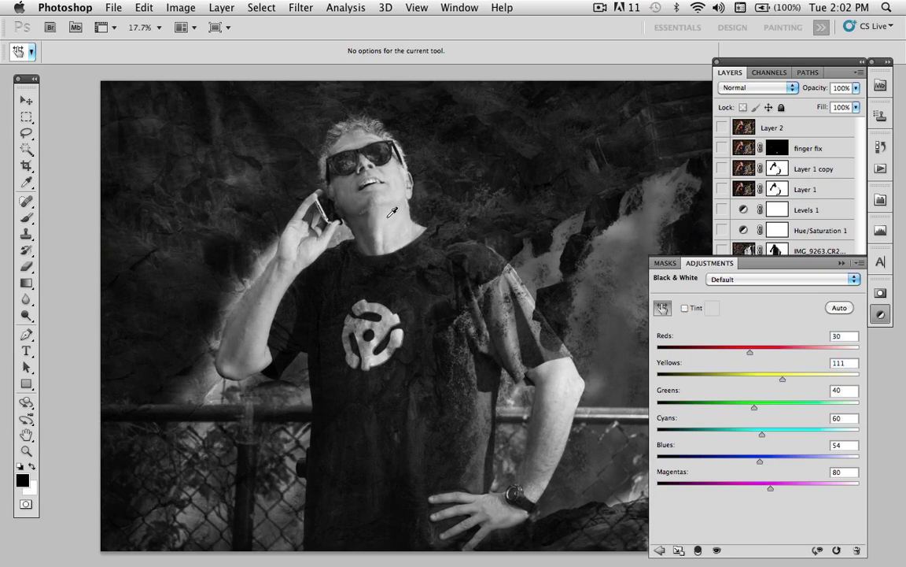
{"action": "left_click", "coordinate": [840, 264]}
{"action": "left_click", "coordinate": [721, 292]}
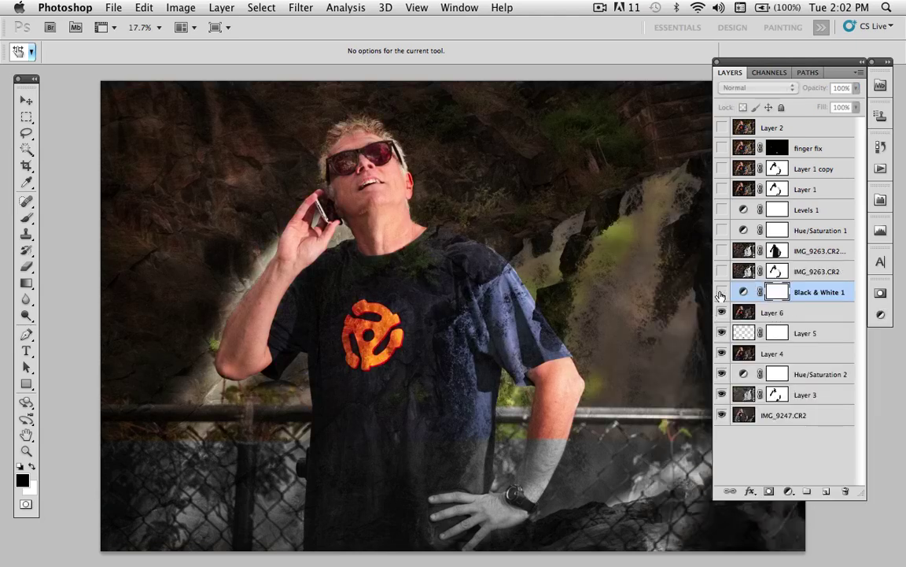
{"action": "left_click", "coordinate": [722, 292]}
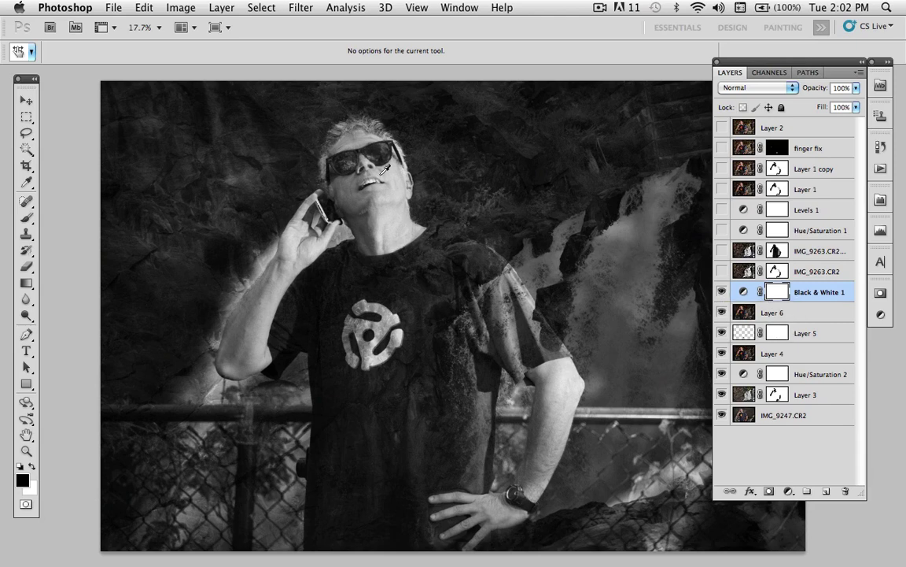
Copy the skin mask from Layer 3 onto the Black & White adjustment, replacing its existing mask.
{"action": "left_click", "coordinate": [777, 397], "text": "alt"}
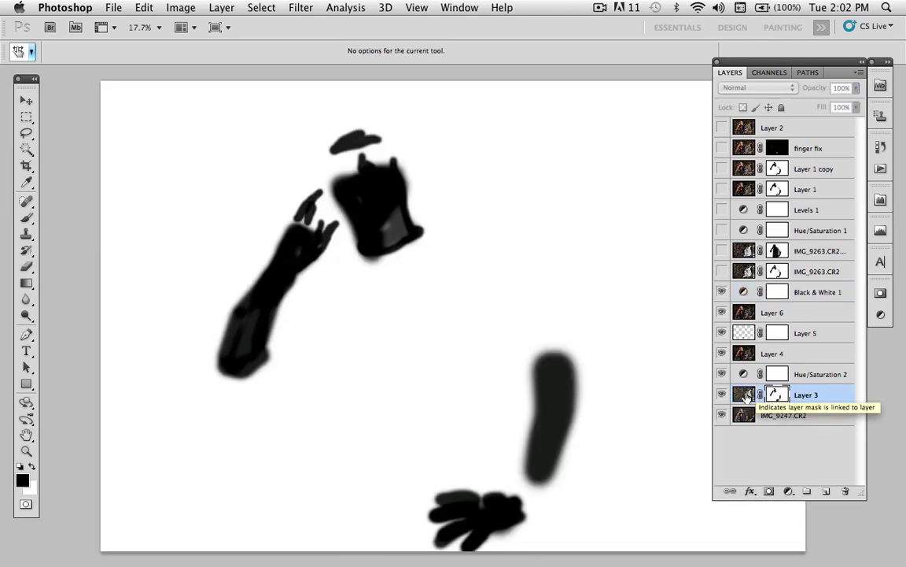
{"action": "left_click", "coordinate": [776, 397], "text": "alt"}
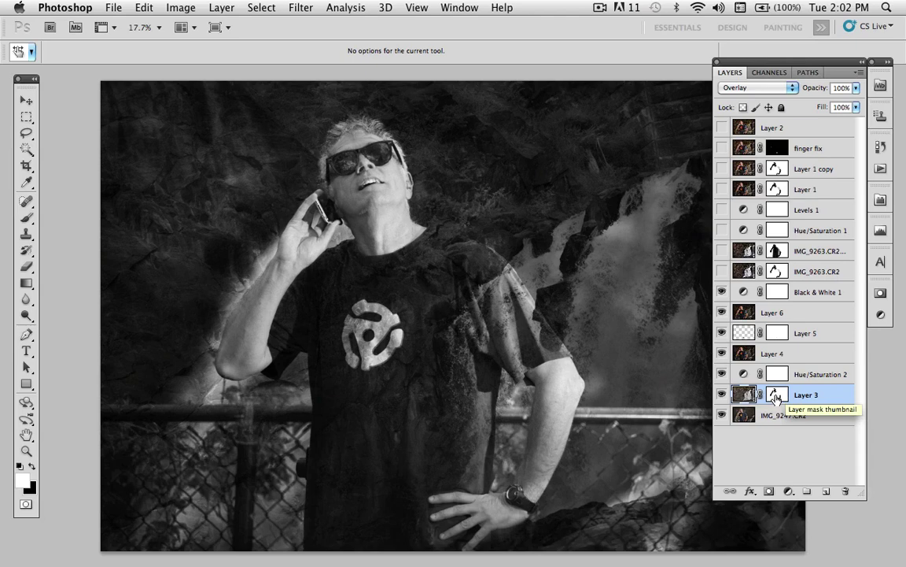
{"action": "left_click_drag", "start_coordinate": [776, 395], "coordinate": [777, 292]}
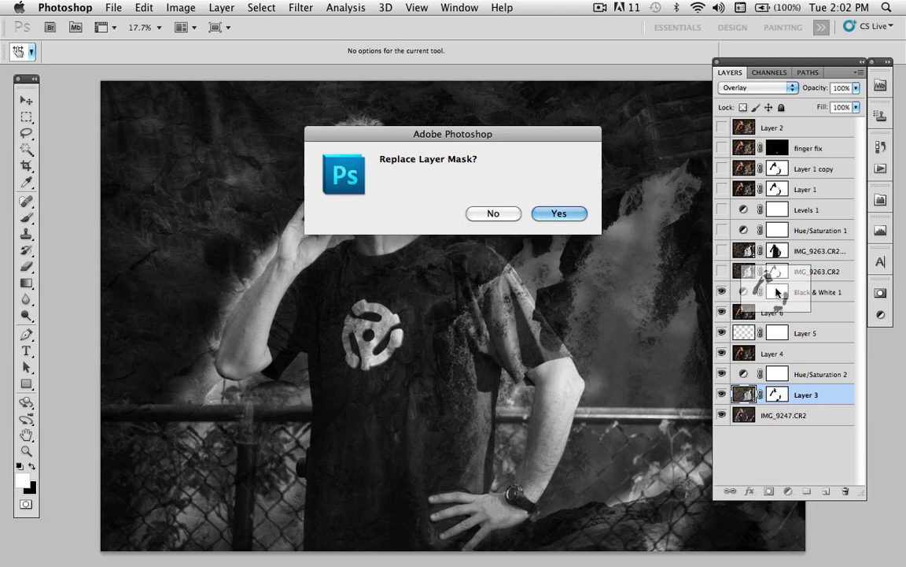
{"action": "left_click", "coordinate": [574, 218]}
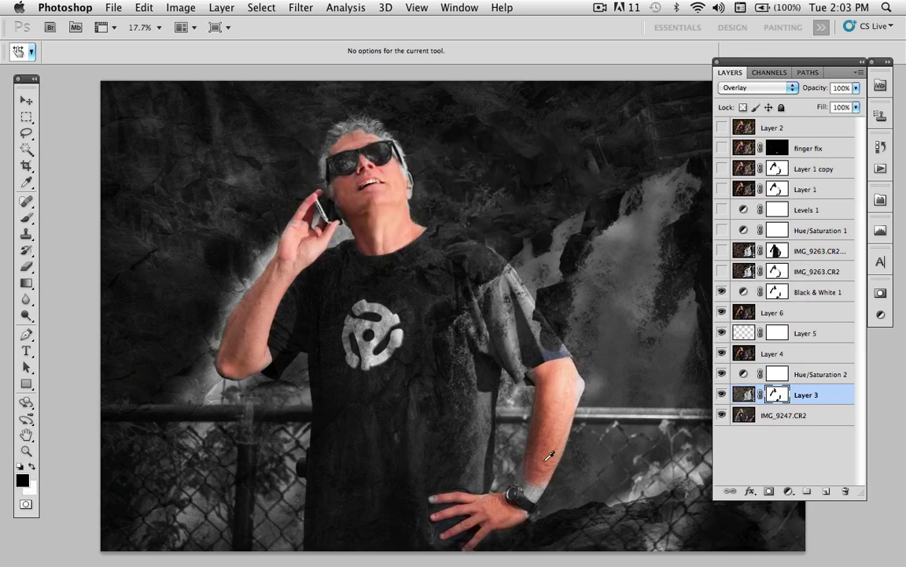
Paint black on the Black & White mask around the watch to restore wrist and hand skin color, using a size 33 brush at 70% opacity.
{"action": "key", "text": "c"}
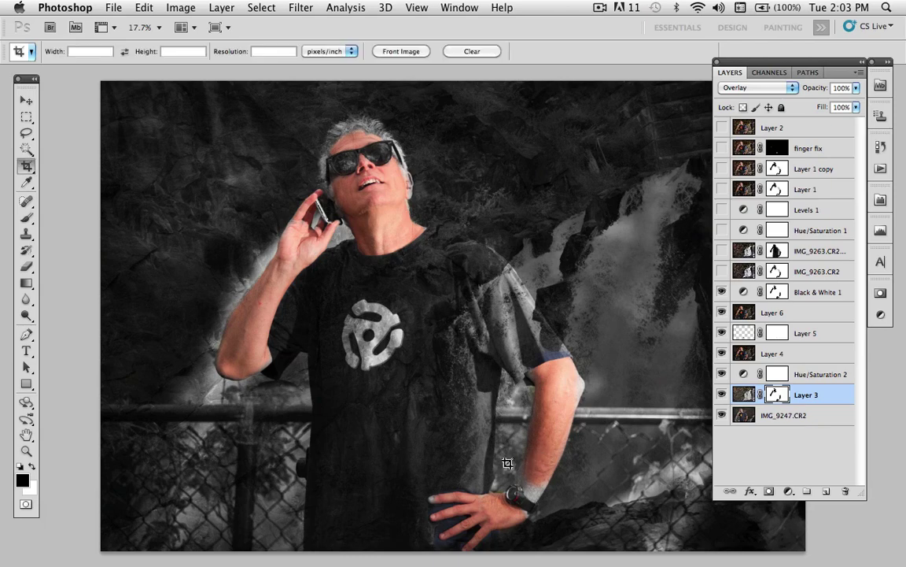
{"action": "key", "text": "z"}
{"action": "left_click_drag", "start_coordinate": [506, 460], "coordinate": [564, 517]}
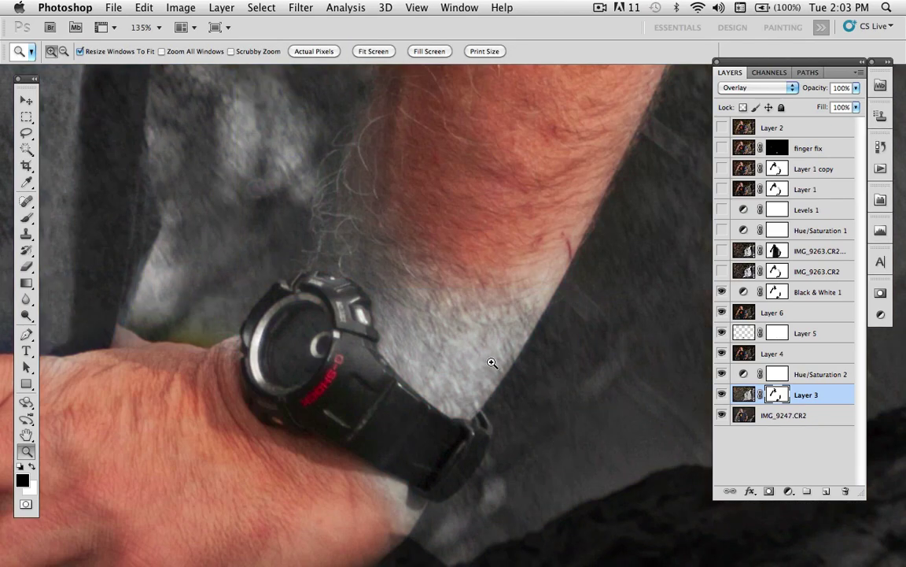
{"action": "key", "text": "b"}
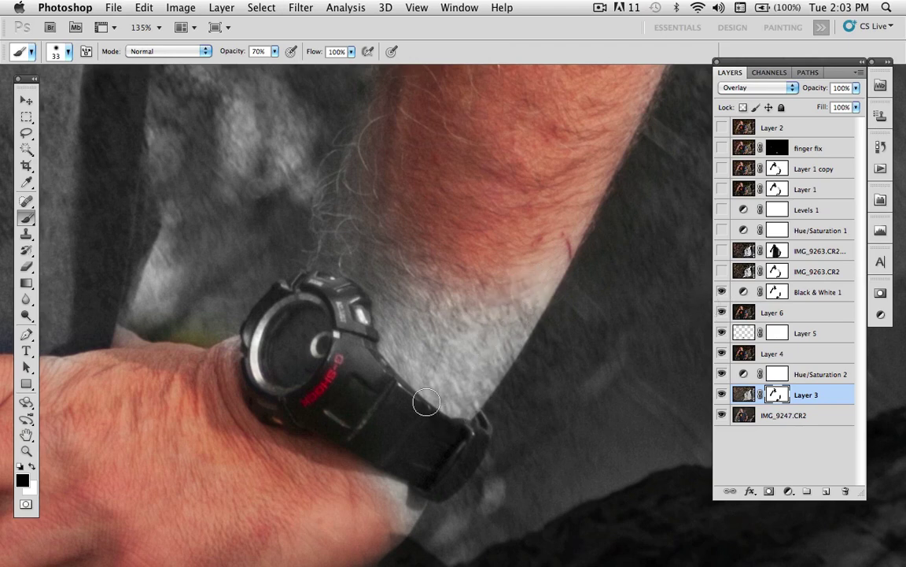
{"action": "left_click", "coordinate": [776, 292]}
{"action": "mouse_move", "coordinate": [543, 247]}
{"action": "left_mouse_down"}
{"action": "mouse_move", "coordinate": [535, 277]}
{"action": "mouse_move", "coordinate": [532, 257]}
{"action": "mouse_move", "coordinate": [491, 297]}
{"action": "mouse_move", "coordinate": [406, 261]}
{"action": "mouse_move", "coordinate": [369, 293]}
{"action": "mouse_move", "coordinate": [443, 392]}
{"action": "mouse_move", "coordinate": [536, 265]}
{"action": "mouse_move", "coordinate": [542, 272]}
{"action": "mouse_move", "coordinate": [467, 408]}
{"action": "mouse_move", "coordinate": [331, 295]}
{"action": "mouse_move", "coordinate": [413, 481]}
{"action": "mouse_move", "coordinate": [358, 440]}
{"action": "mouse_move", "coordinate": [356, 472]}
{"action": "mouse_move", "coordinate": [355, 441]}
{"action": "left_mouse_up"}
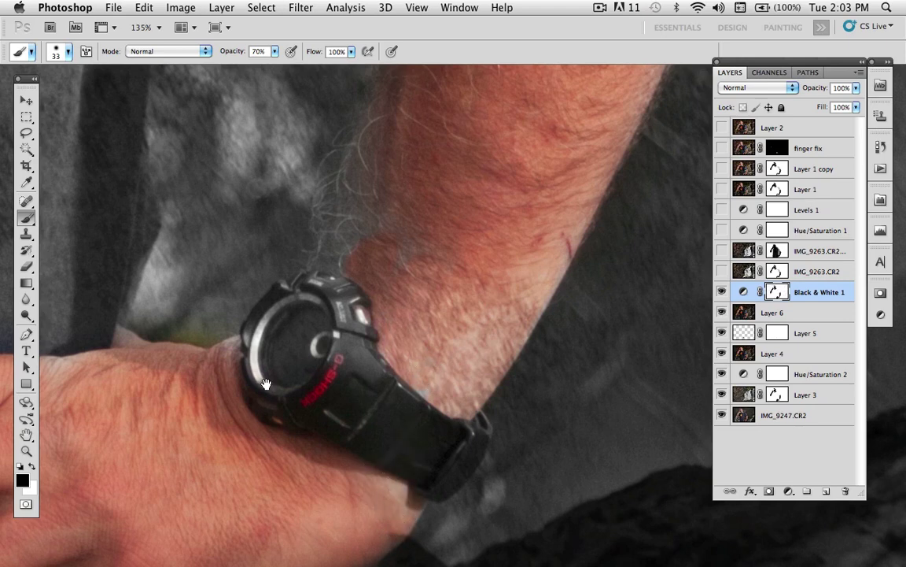
{"action": "mouse_move", "coordinate": [265, 383]}
{"action": "left_mouse_down"}
{"action": "mouse_move", "coordinate": [351, 409]}
{"action": "mouse_move", "coordinate": [381, 406]}
{"action": "left_mouse_up"}
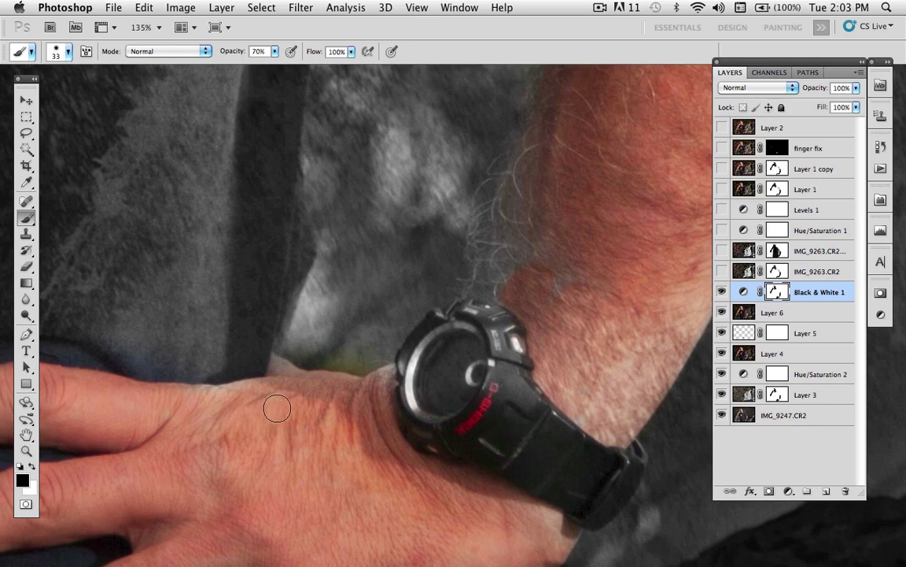
{"action": "mouse_move", "coordinate": [244, 338]}
{"action": "left_mouse_down"}
{"action": "mouse_move", "coordinate": [346, 340]}
{"action": "mouse_move", "coordinate": [273, 329]}
{"action": "left_mouse_up"}
{"action": "left_click_drag", "start_coordinate": [536, 210], "coordinate": [532, 257]}
{"action": "mouse_move", "coordinate": [541, 214]}
{"action": "left_mouse_down"}
{"action": "mouse_move", "coordinate": [527, 260]}
{"action": "mouse_move", "coordinate": [551, 224]}
{"action": "mouse_move", "coordinate": [543, 242]}
{"action": "mouse_move", "coordinate": [535, 237]}
{"action": "left_mouse_up"}
{"action": "double_click", "coordinate": [26, 435]}
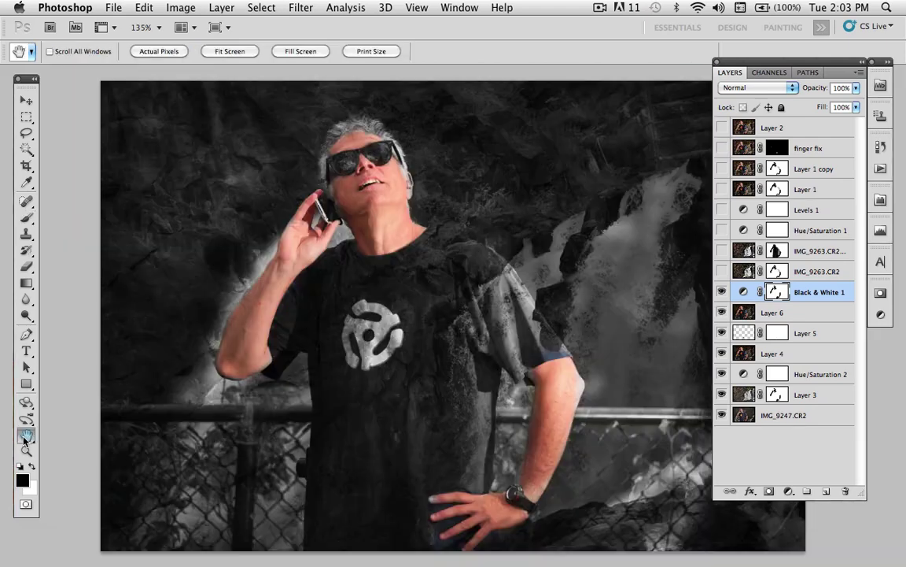
{"action": "left_click_drag", "start_coordinate": [418, 301], "coordinate": [437, 317]}
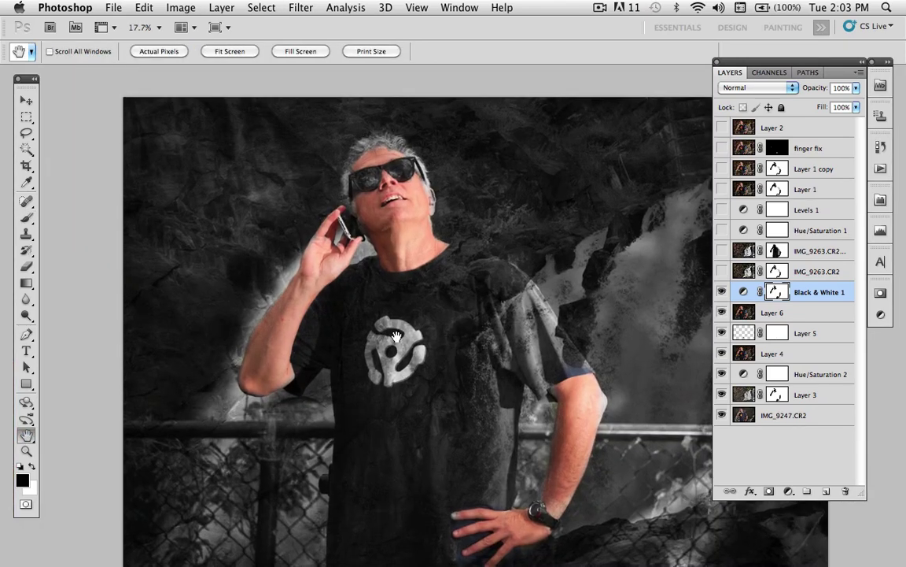
Paint black on the Black & White mask over the shirt logo to restore its orange color, using a size 822 brush at 70% opacity.
{"action": "key", "text": "b"}
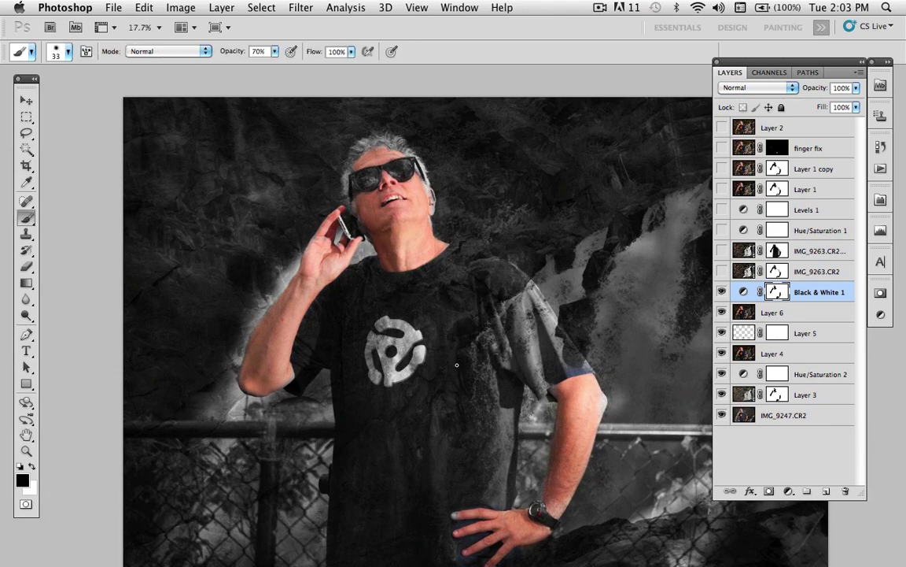
{"action": "left_click_drag", "start_coordinate": [457, 364], "coordinate": [516, 364]}
{"action": "left_click", "coordinate": [389, 340]}
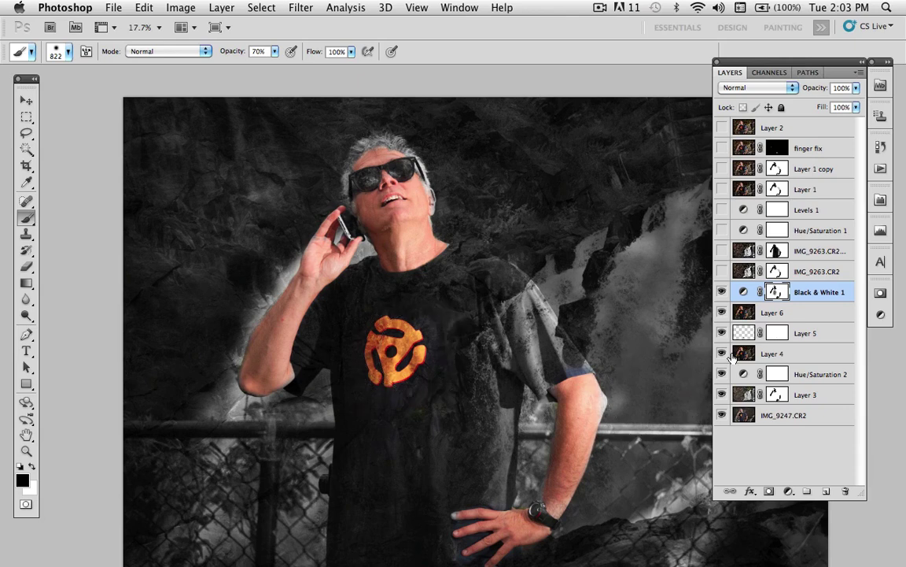
Examine the composite full screen, comparing it with the layers above Layer 3 hidden and with only the Black & White adjustment hidden.
{"action": "key", "text": "f"}
{"action": "key", "text": "ctrl+0"}
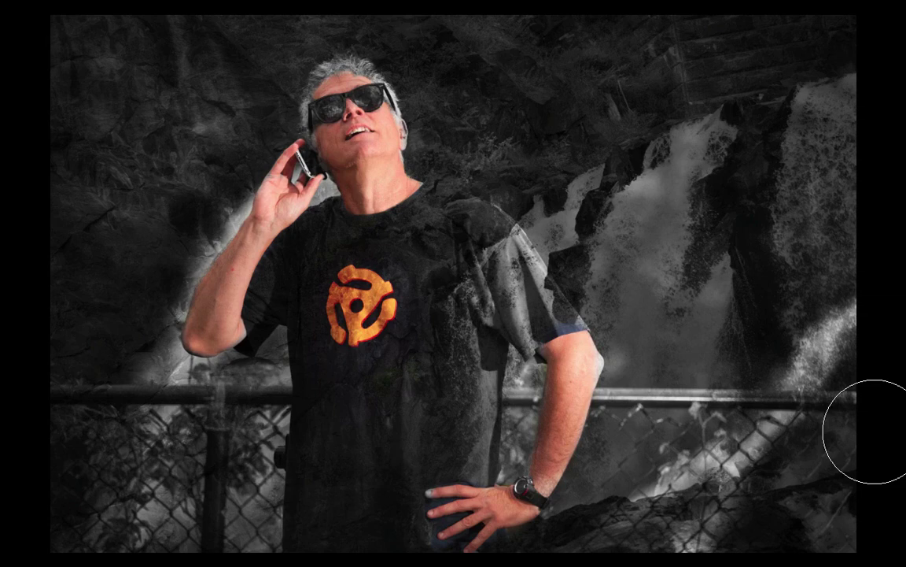
{"action": "key", "text": "f"}
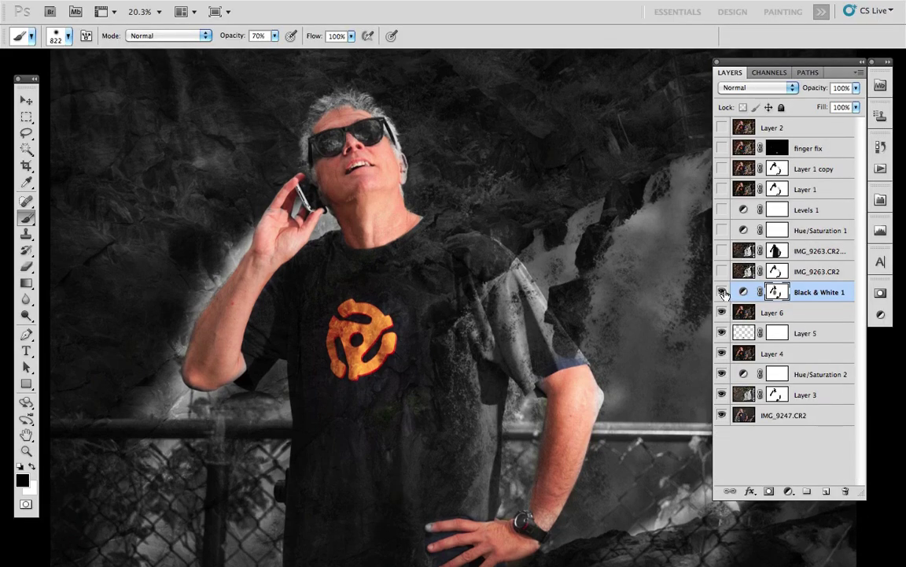
{"action": "left_click_drag", "start_coordinate": [723, 293], "coordinate": [724, 398]}
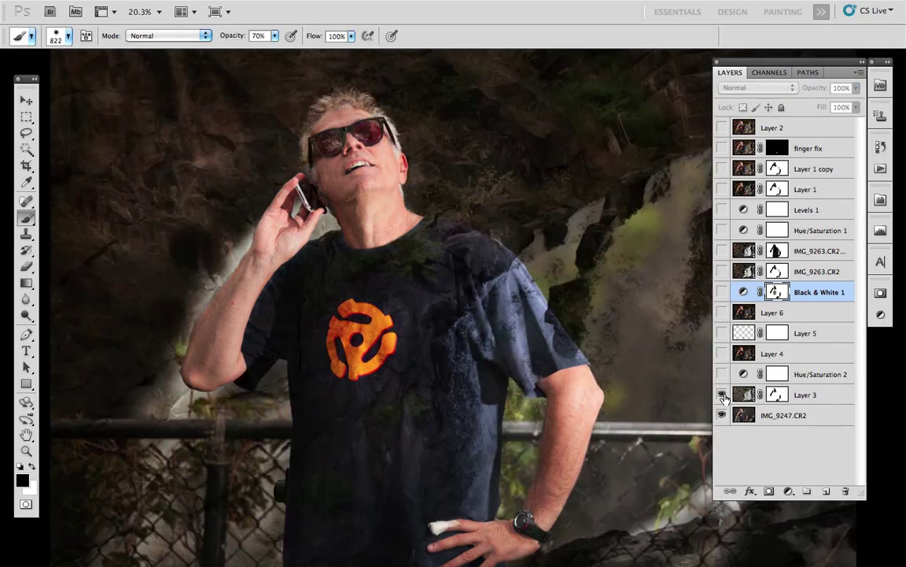
{"action": "left_click_drag", "start_coordinate": [723, 398], "coordinate": [722, 294]}
{"action": "left_click", "coordinate": [722, 293]}
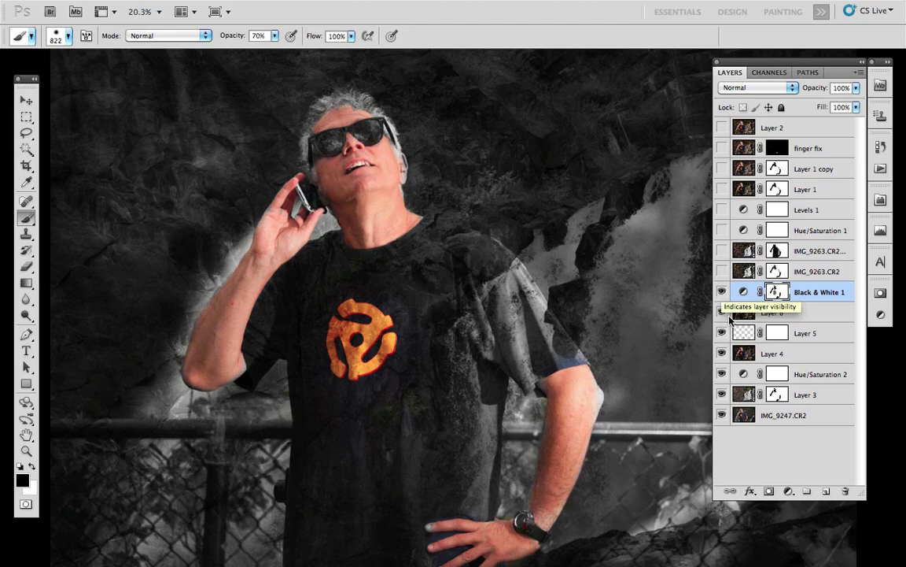
{"action": "mouse_move", "coordinate": [722, 292]}
{"action": "left_mouse_down"}
{"action": "mouse_move", "coordinate": [722, 395]}
{"action": "mouse_move", "coordinate": [718, 306]}
{"action": "left_mouse_up"}
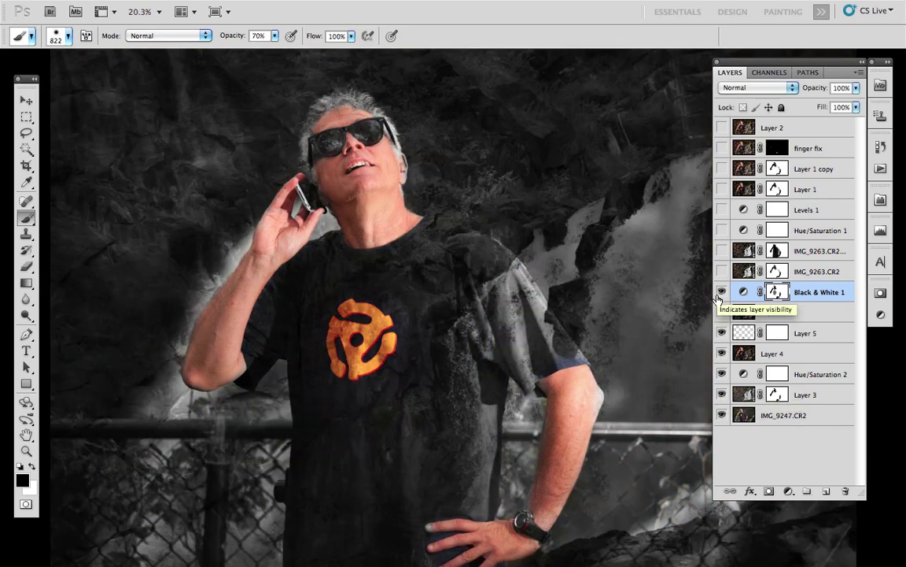
{"action": "left_click", "coordinate": [723, 292]}
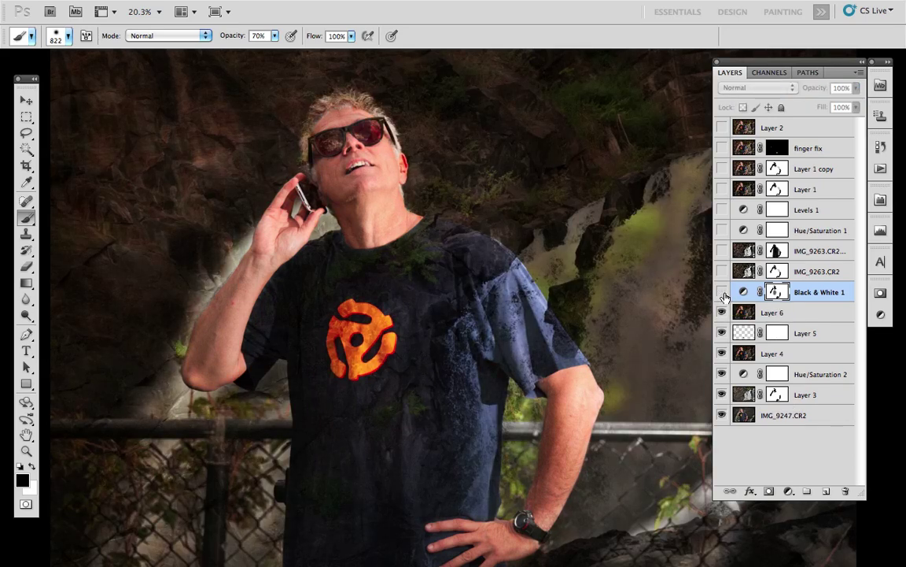
{"action": "left_click", "coordinate": [722, 292]}
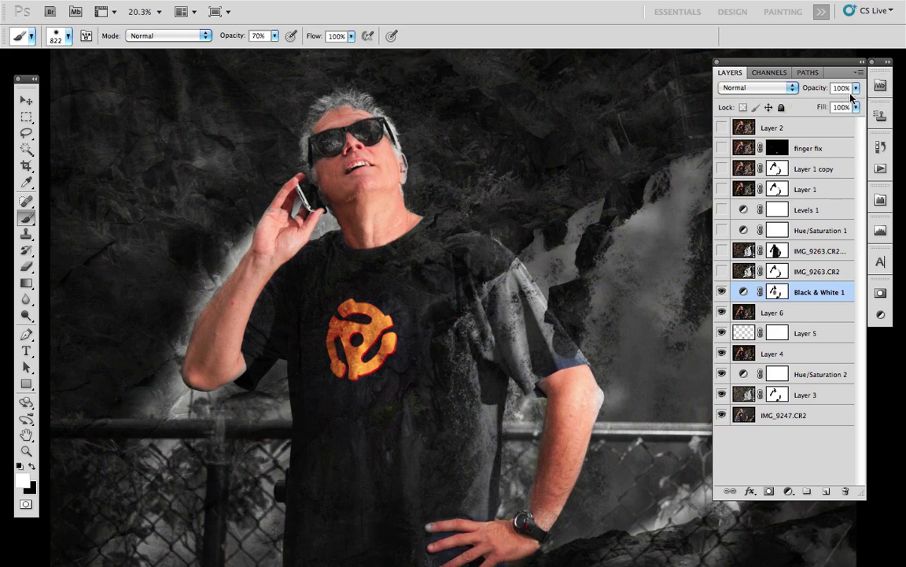
Lower the Black & White 1 adjustment's opacity to 67% and show the composite full screen without the interface.
{"action": "left_click_drag", "start_coordinate": [855, 92], "coordinate": [840, 109]}
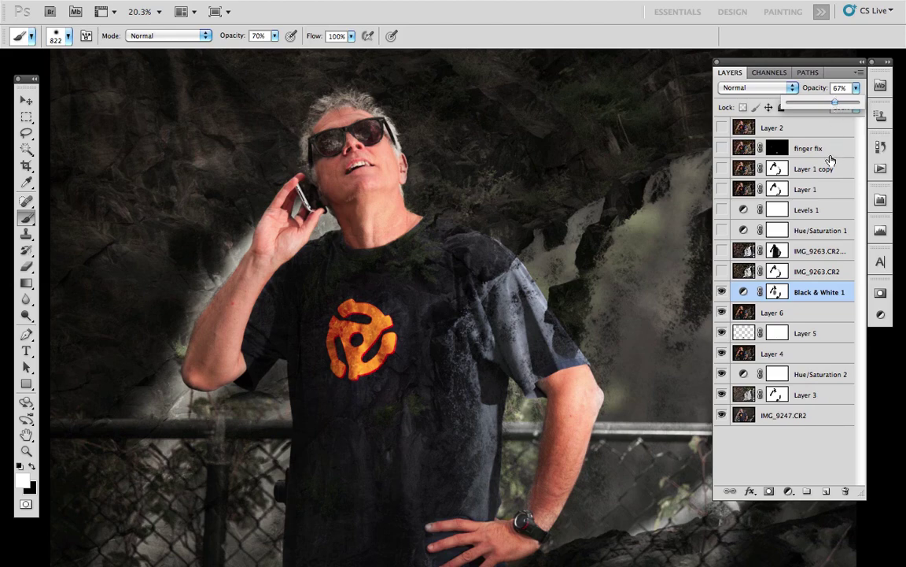
{"action": "left_click", "coordinate": [608, 200]}
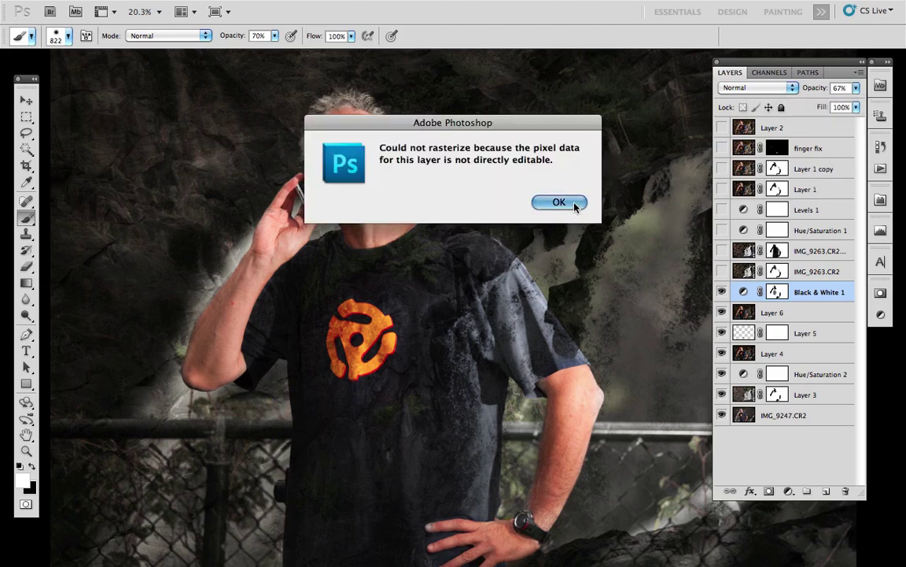
{"action": "left_click", "coordinate": [574, 204]}
{"action": "key", "text": "f"}
{"action": "key", "text": "f"}
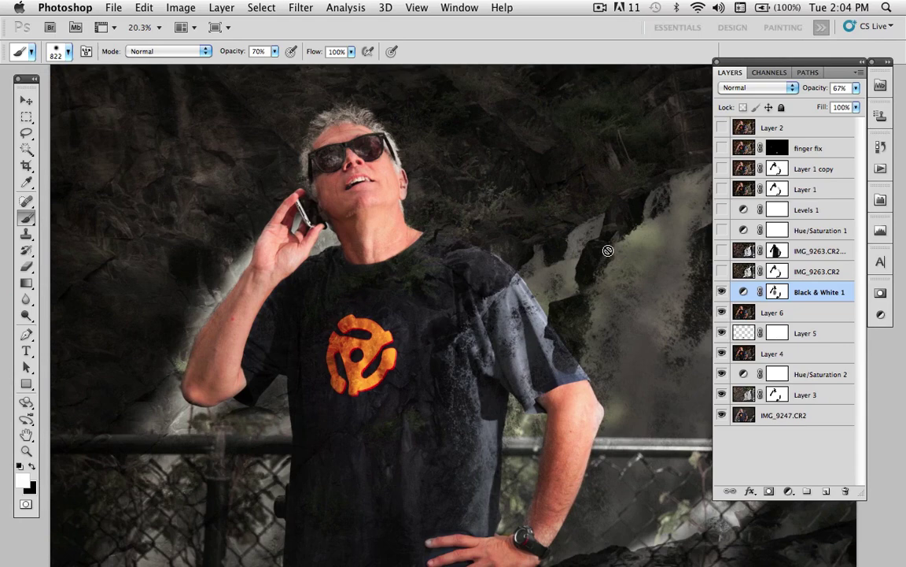
{"action": "key", "text": "f"}
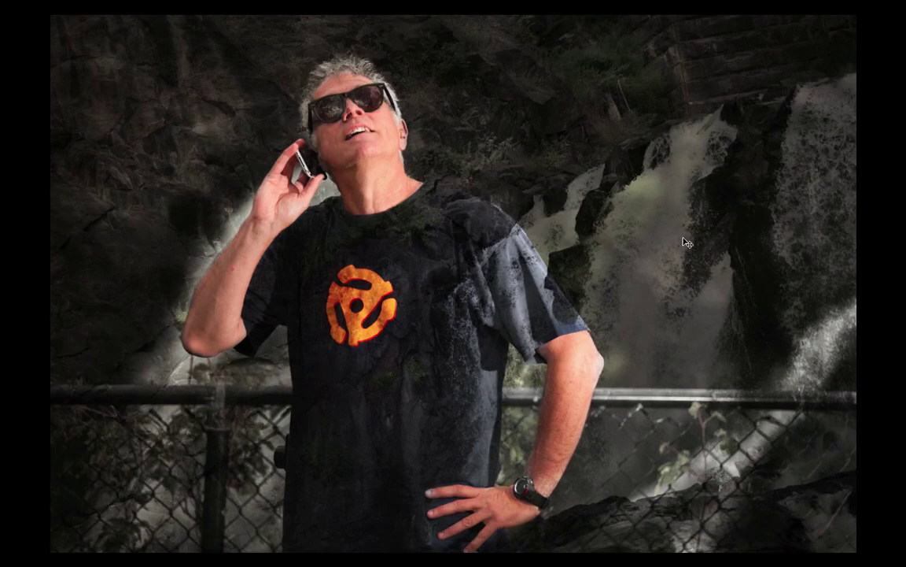